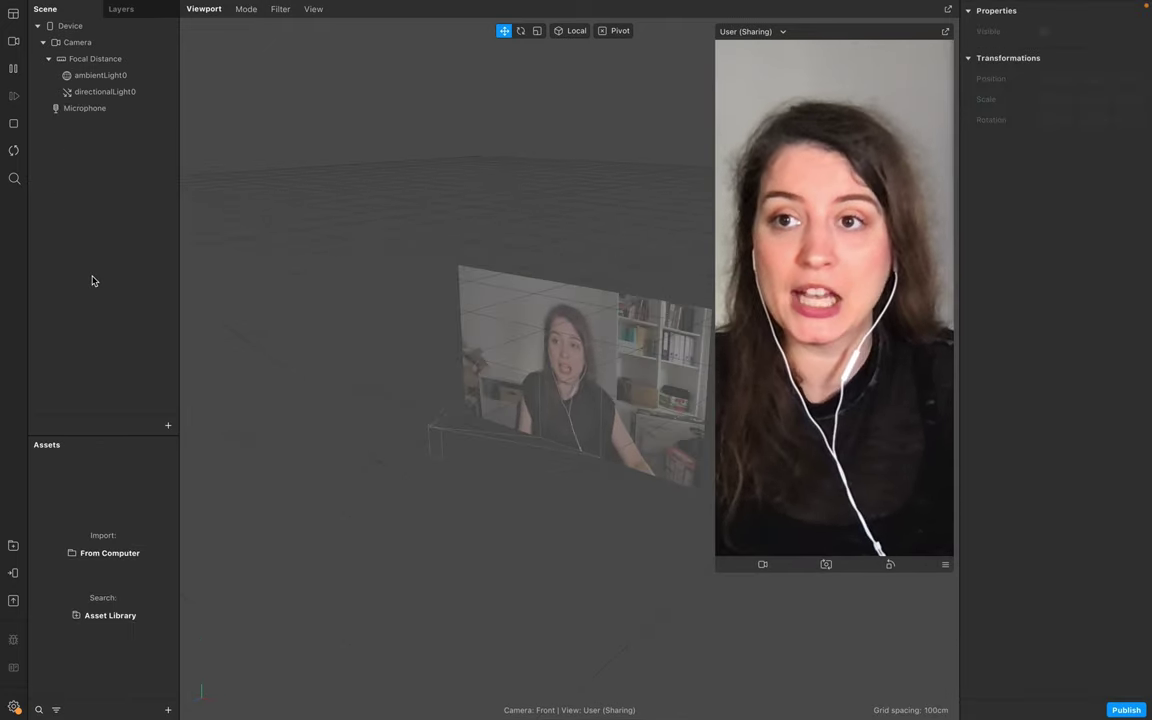
Step: Insert a 2D rectangle into the scene and set it to fill the full width and height of its canvas
left_click(168, 426)
scroll(105, 355, "down", 3)
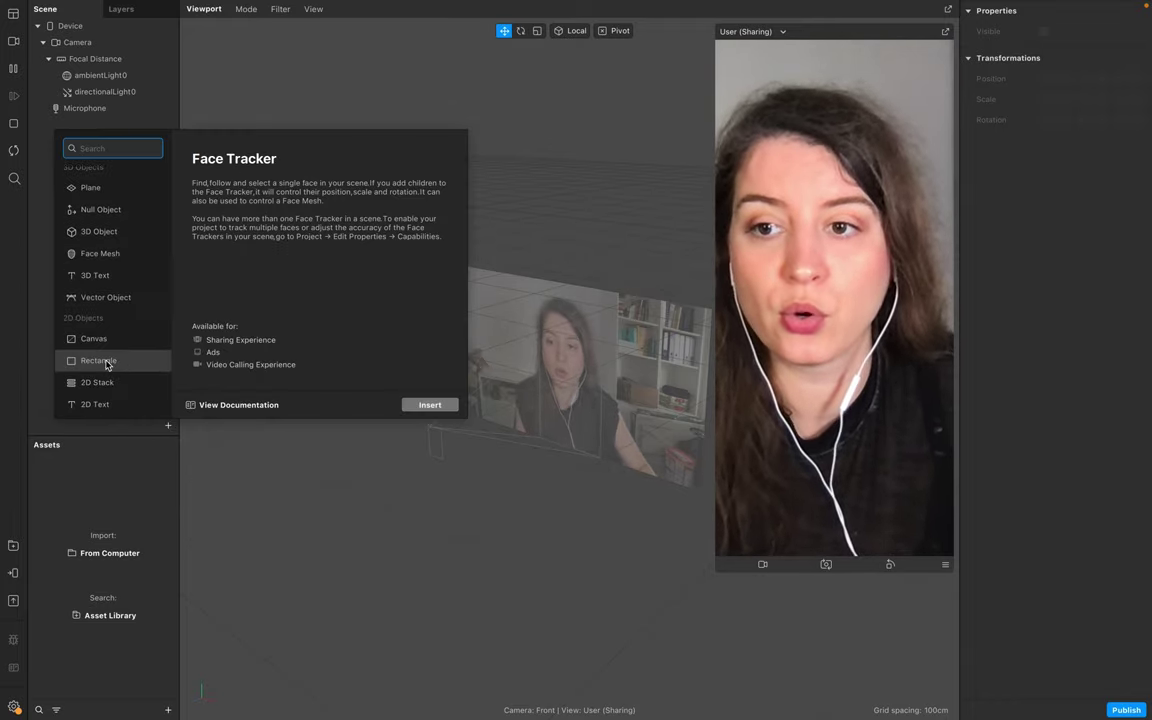
left_click(128, 326)
left_click(430, 405)
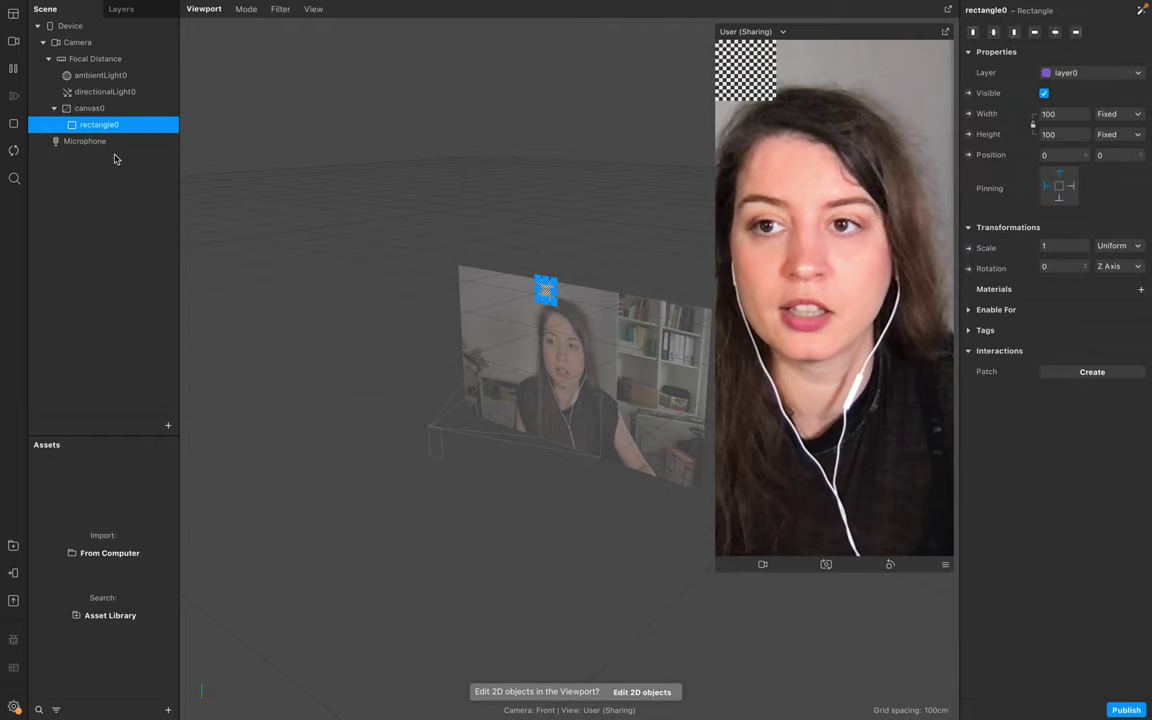
left_click(1072, 113)
left_click(1072, 113)
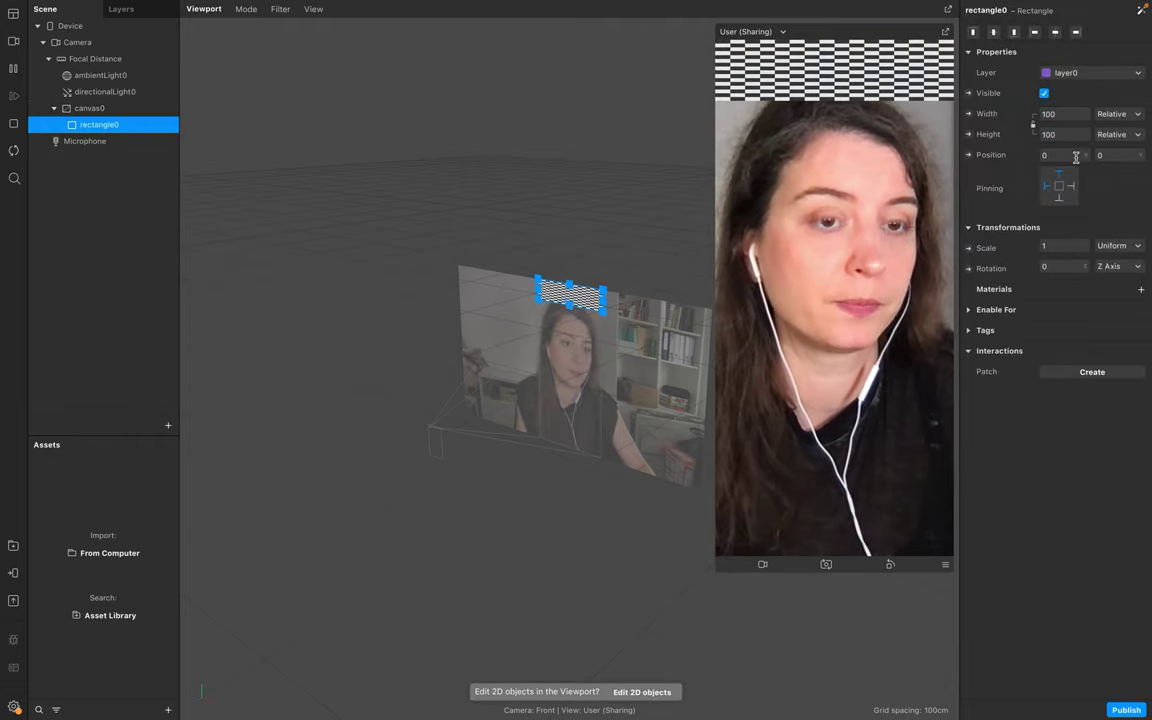
left_click(1072, 134)
Step: Rename the rectangle as screen-0
left_click(118, 154)
left_click(121, 140)
left_click(123, 125)
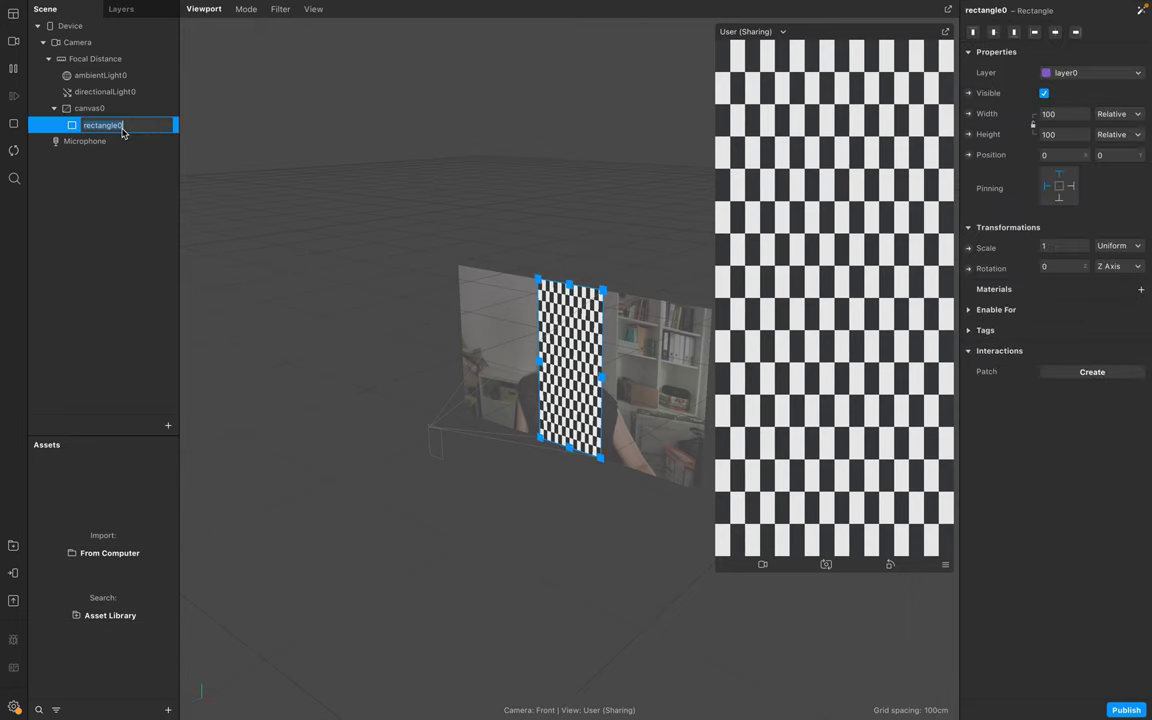
left_click(122, 127)
type("screen-0")
left_click(113, 224)
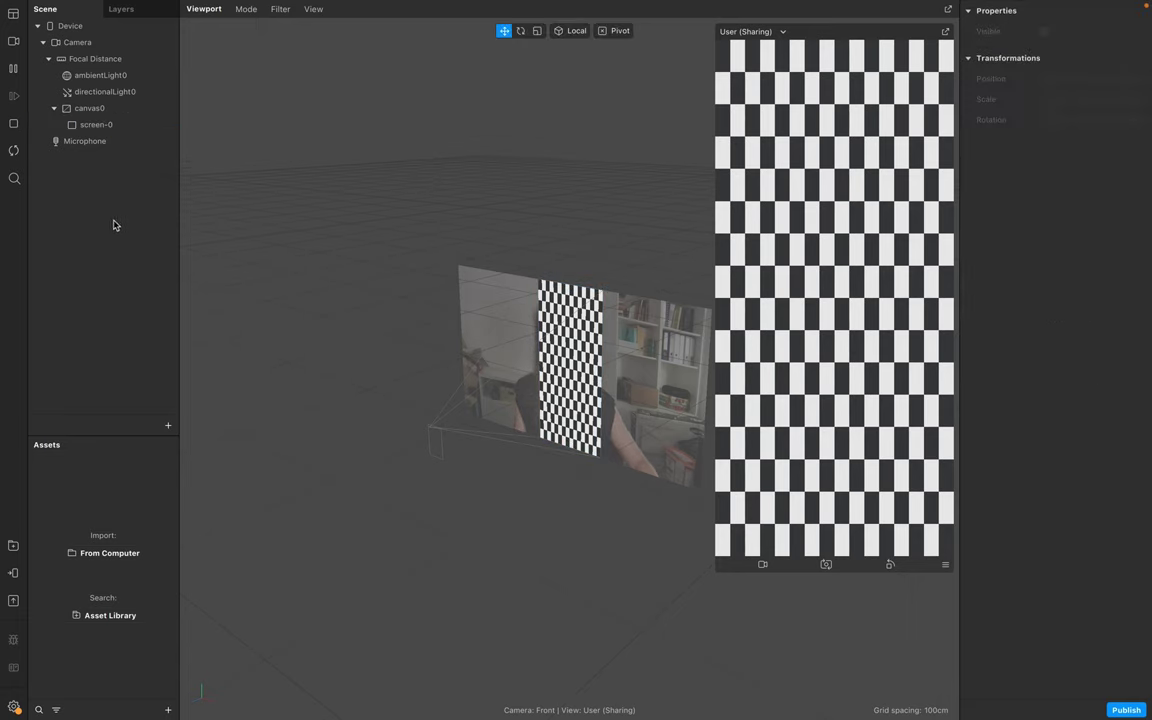
Step: Duplicate the screen-0 rectangle three times and reorder the copies into ascending order from screen-1 to screen-3
right_click(121, 128)
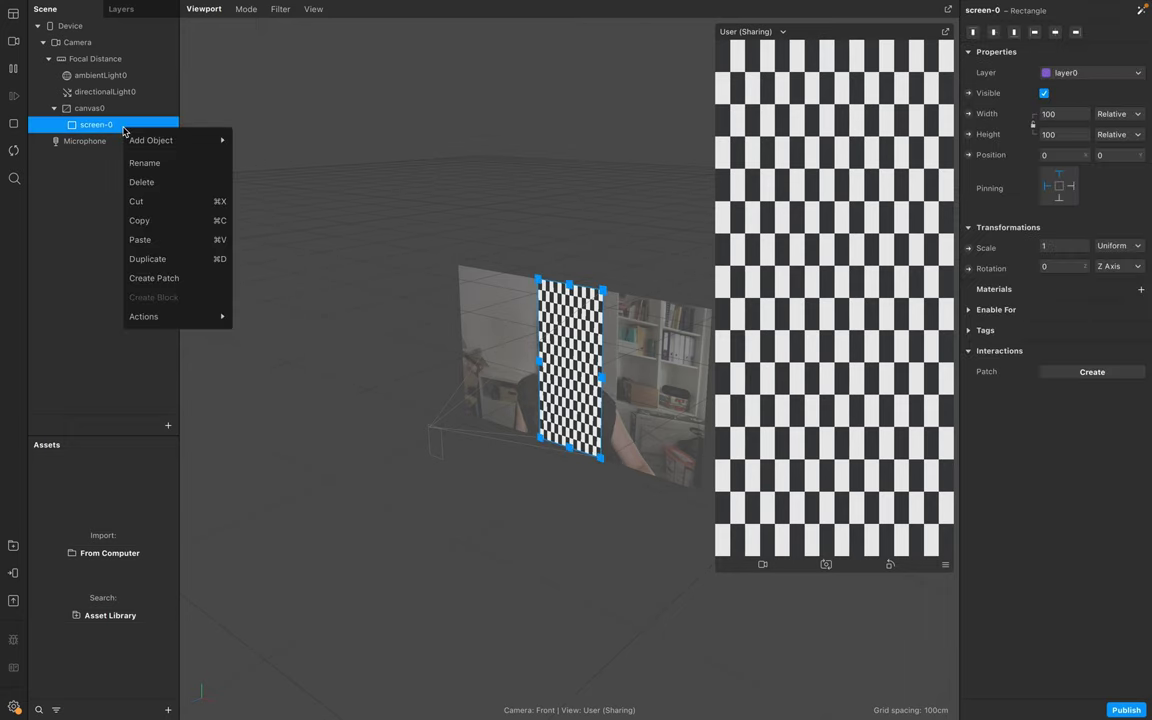
left_click(171, 229)
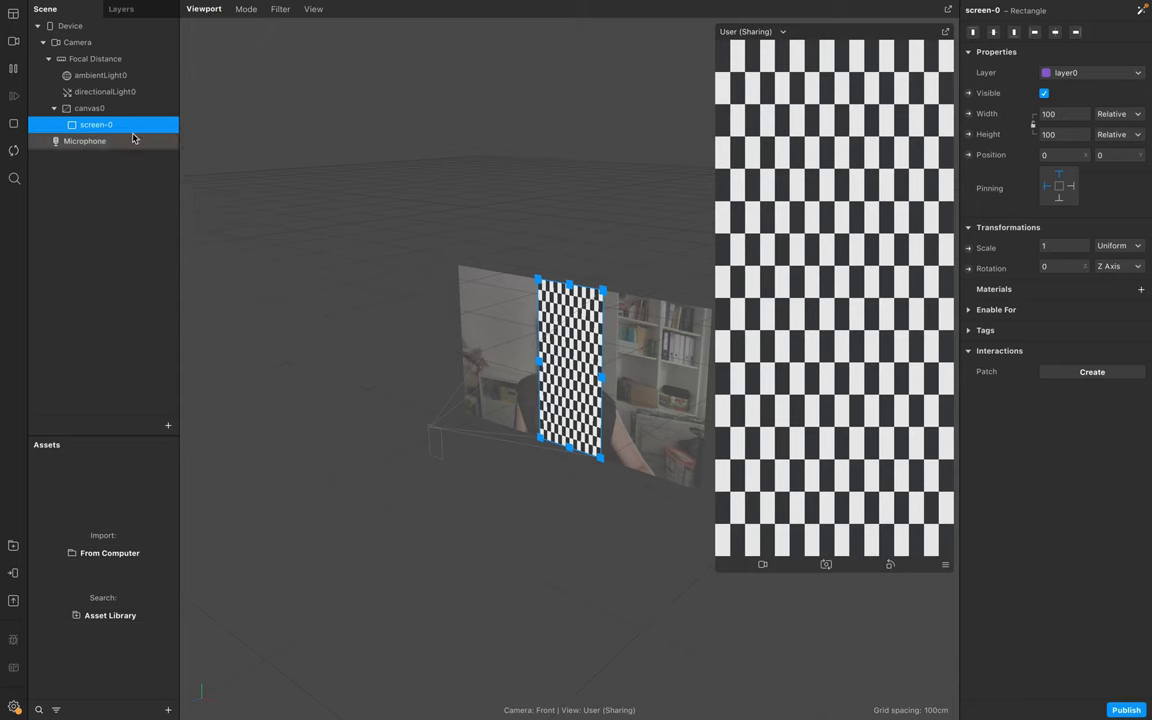
right_click(134, 127)
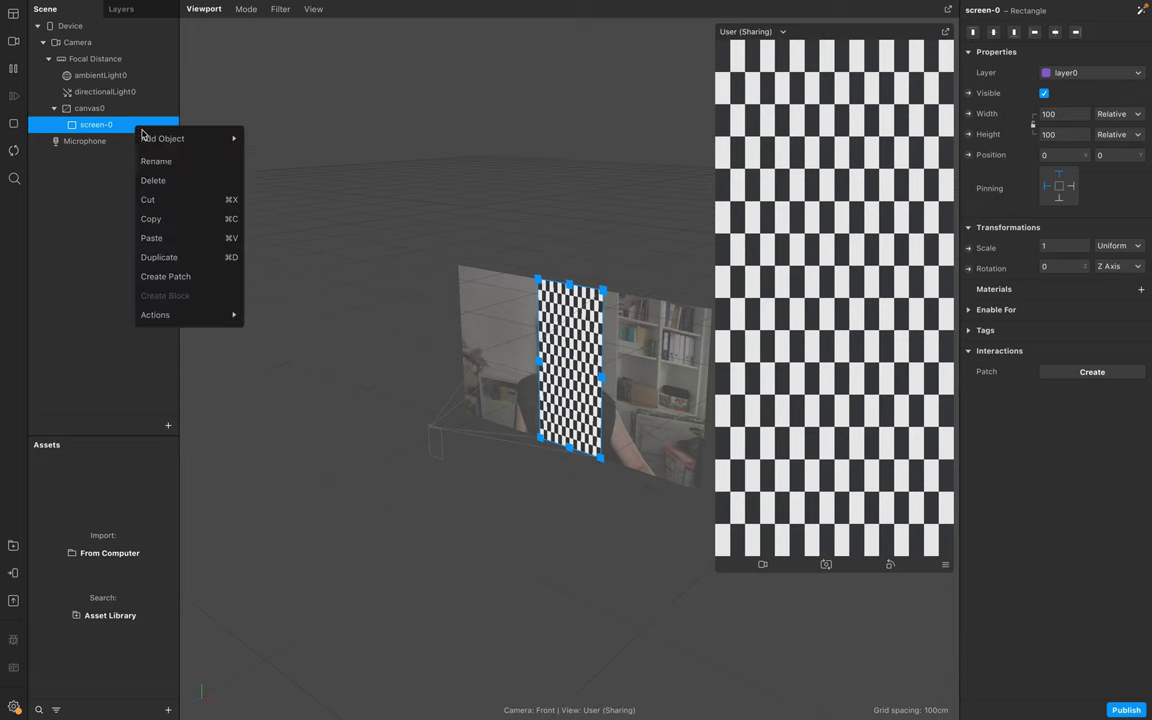
left_click(208, 262)
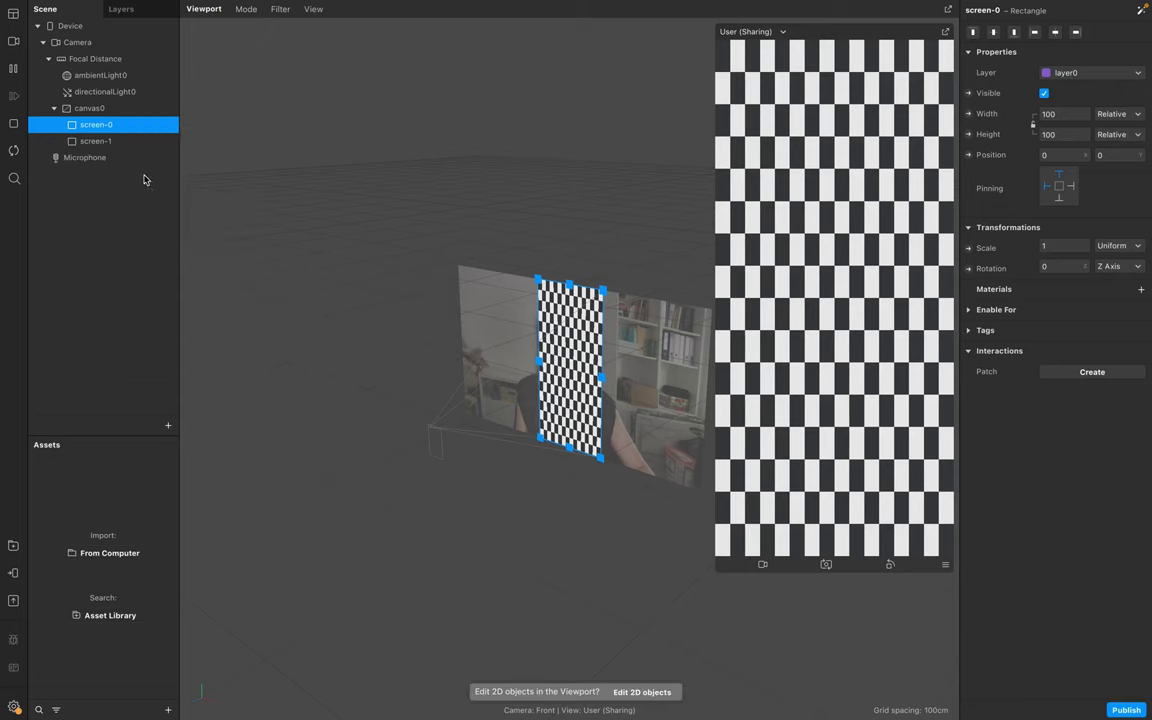
key("super+d")
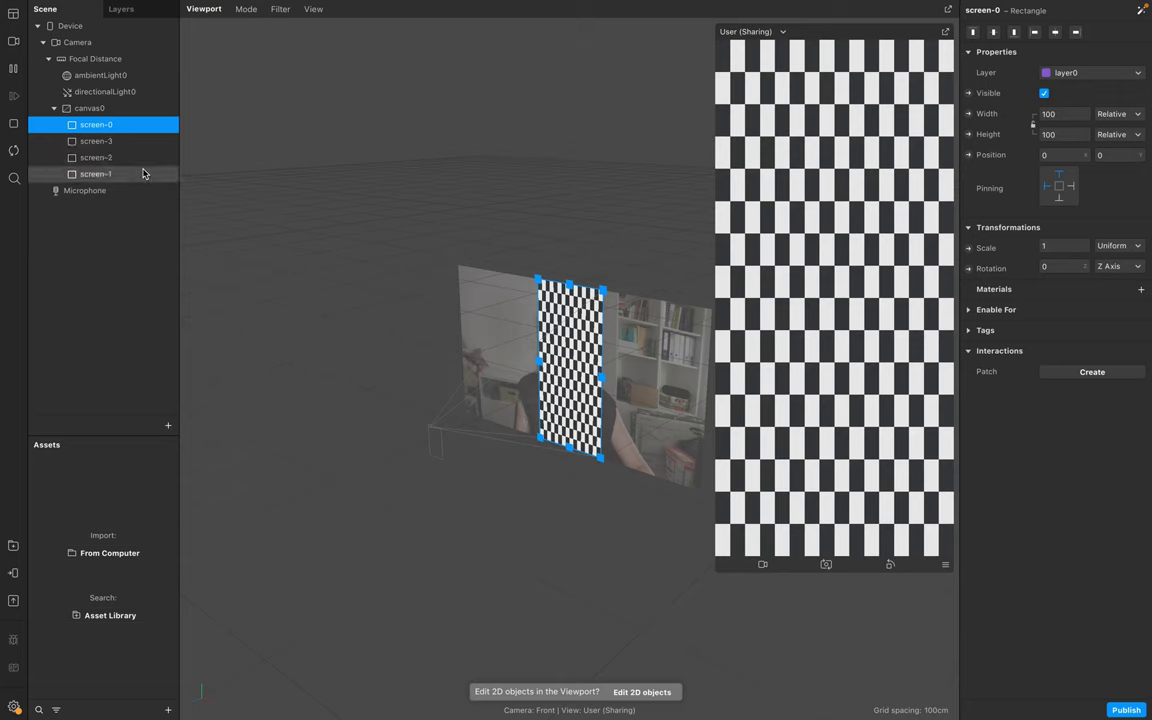
left_click_drag(136, 145, 136, 187)
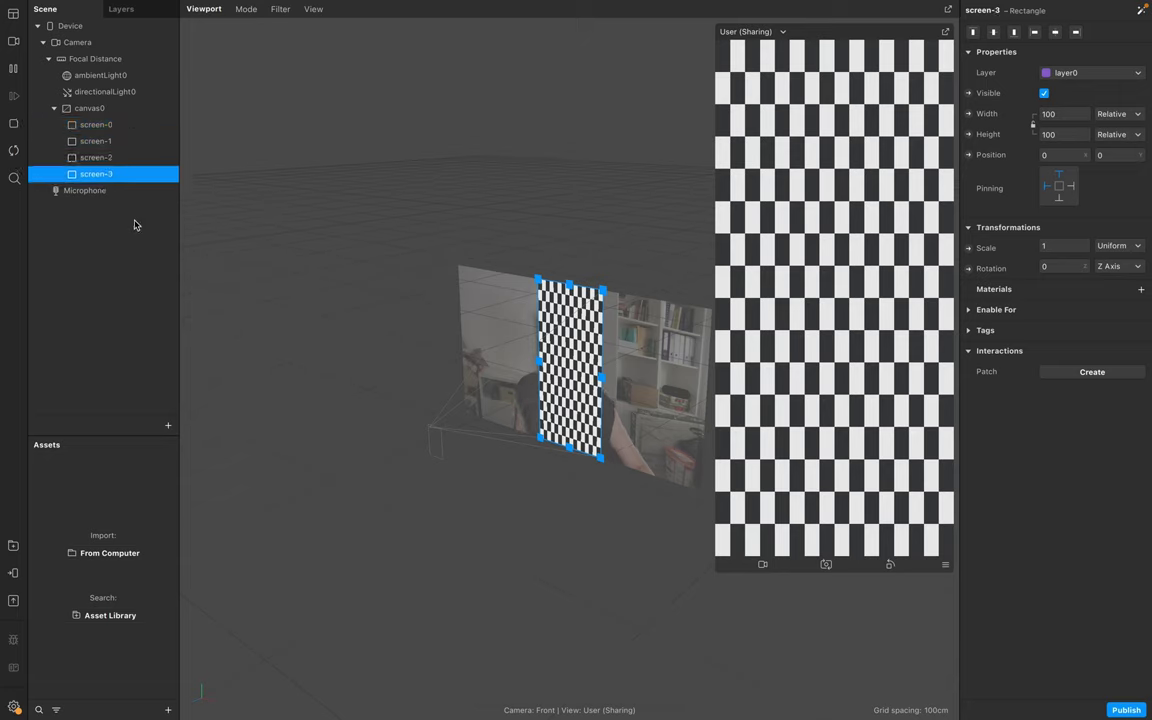
left_click(118, 216)
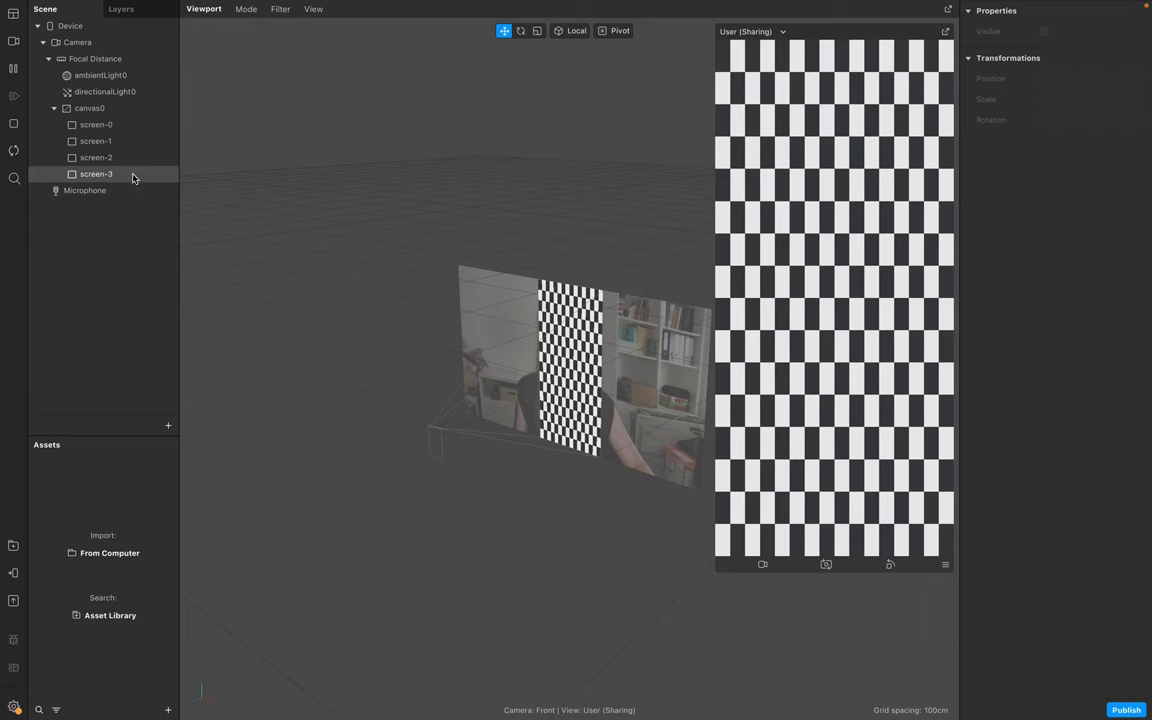
Step: Create a new material on the screen-0 rectangle and rename the material as screen-0
left_click(120, 123)
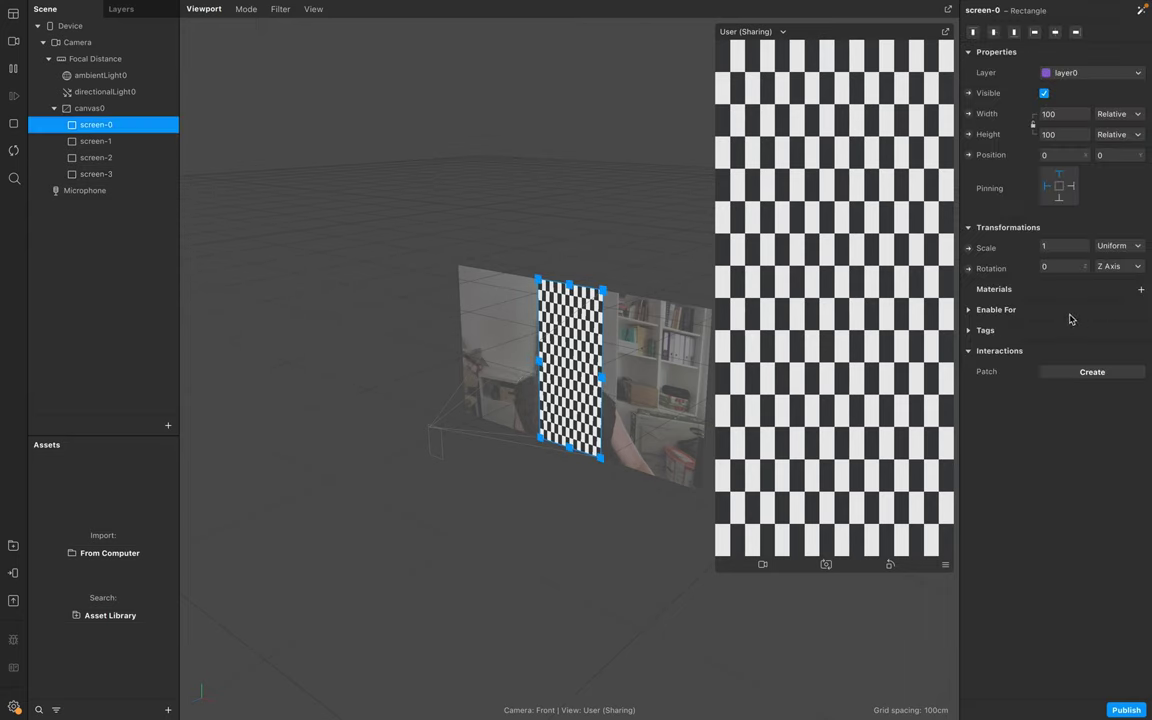
left_click(1140, 290)
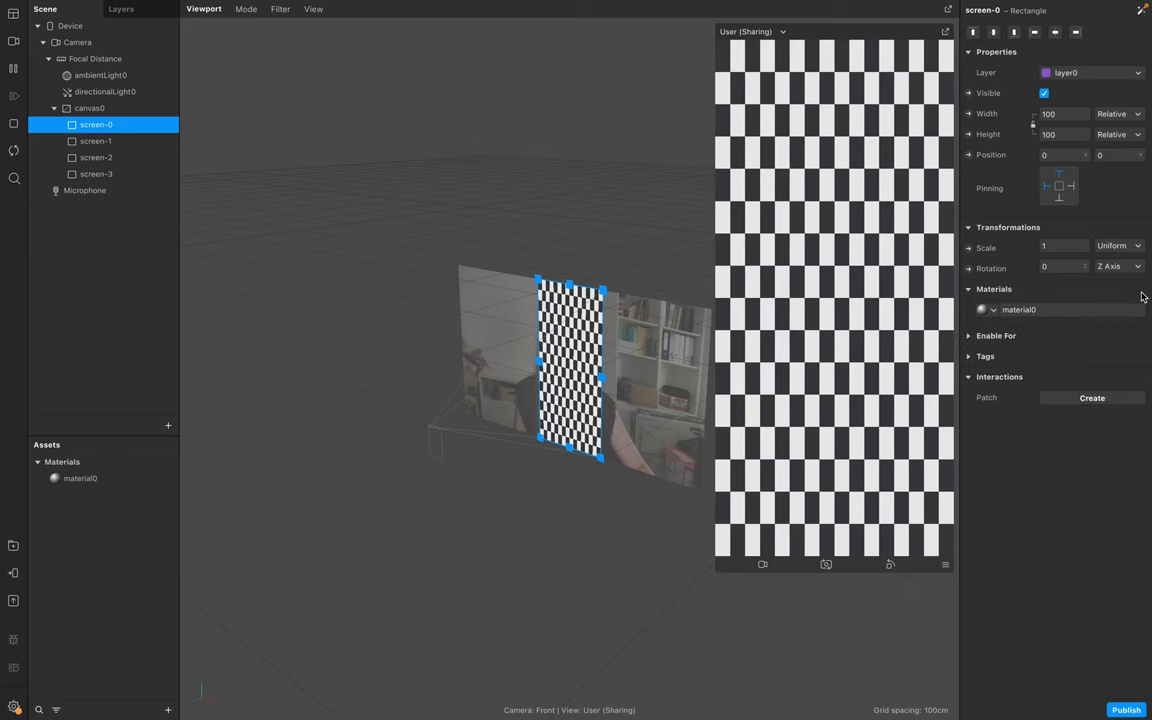
double_click(108, 484)
type("screen-0")
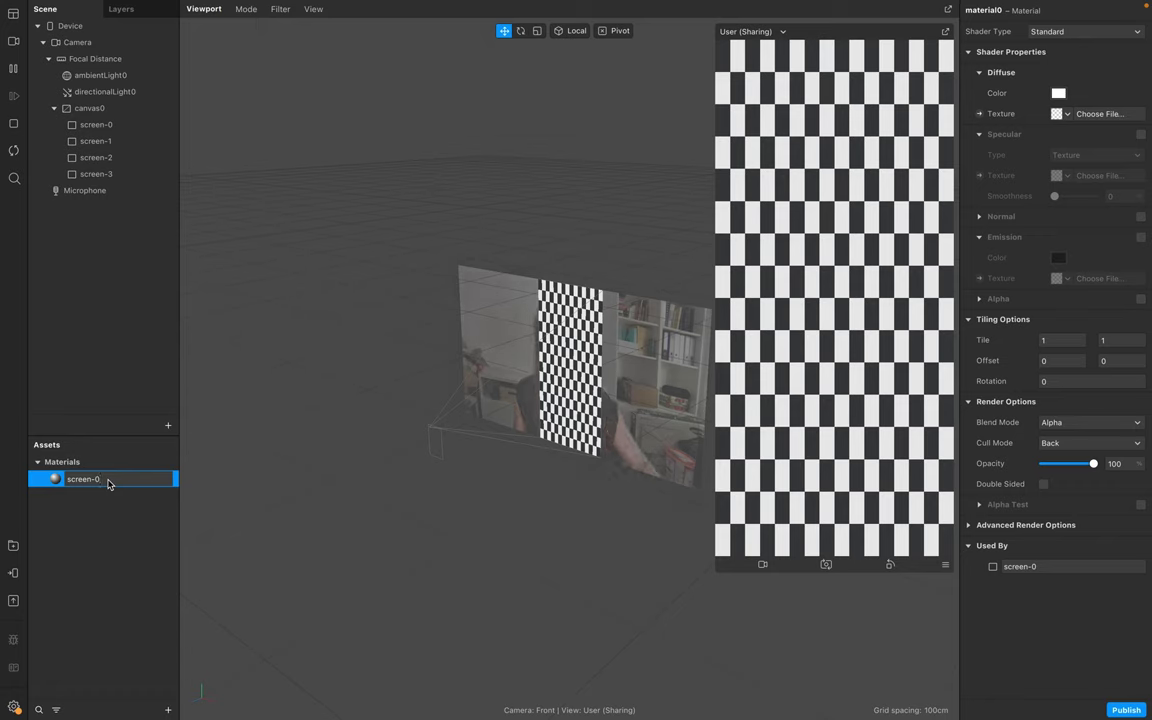
key("Return")
Step: Set the screen-0 material's shader type to Flat
left_click(115, 487)
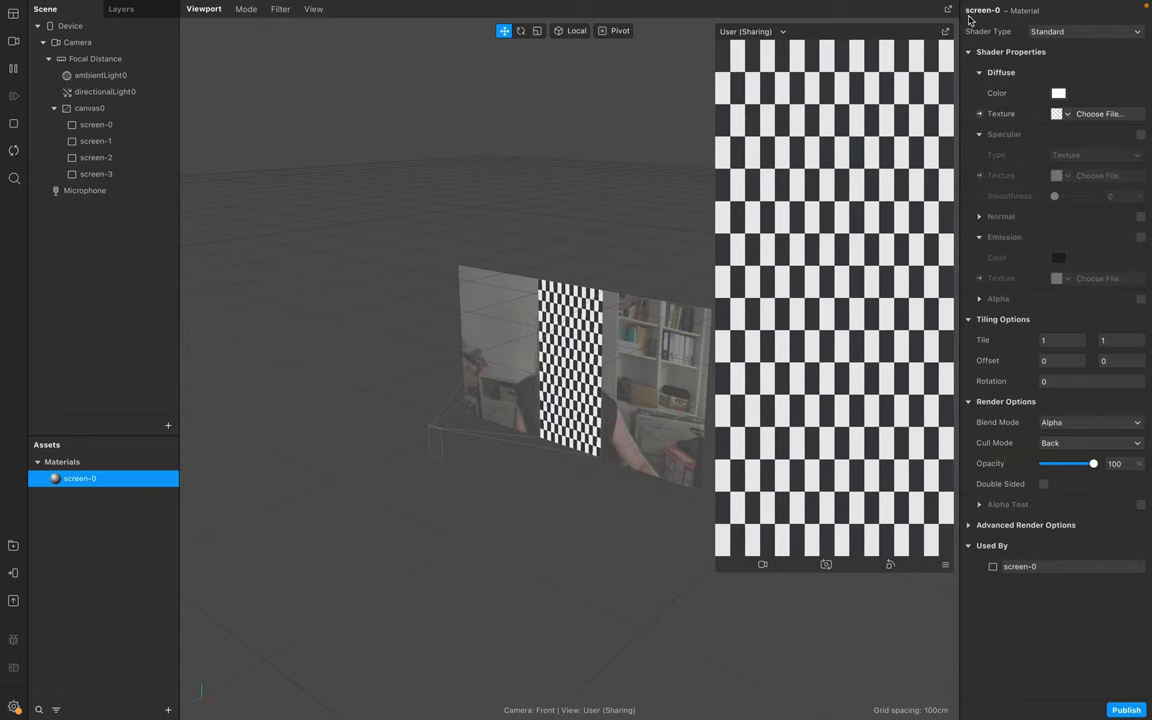
left_click(1080, 32)
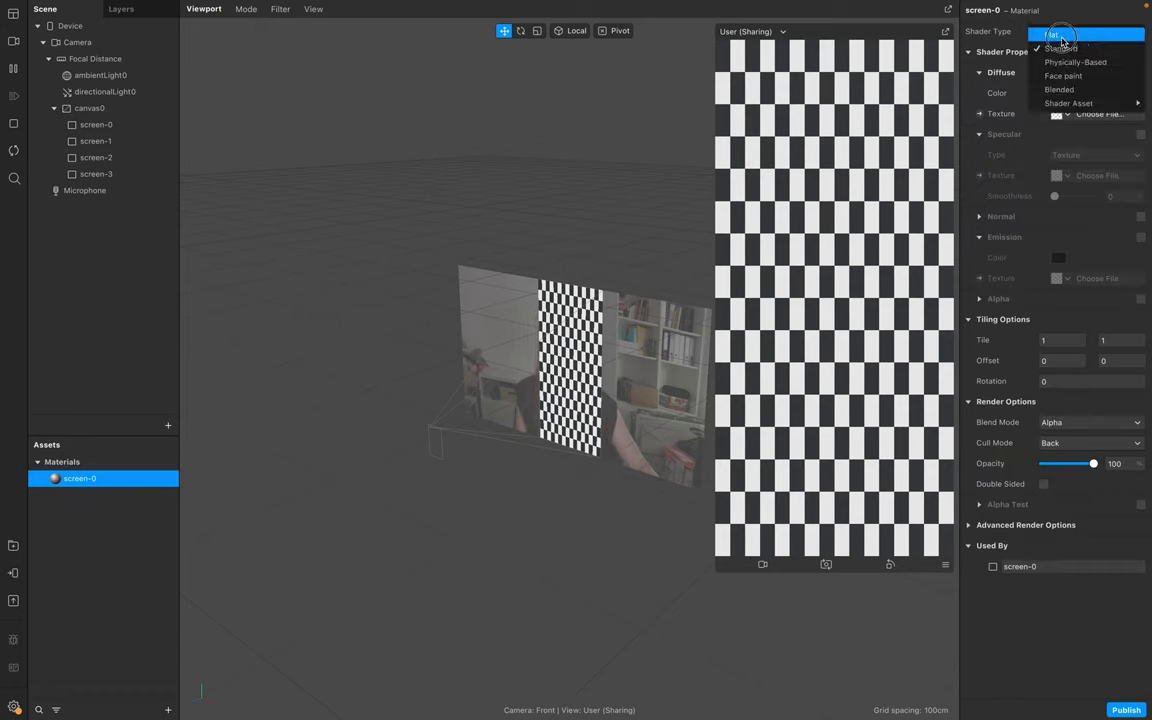
left_click(1061, 38)
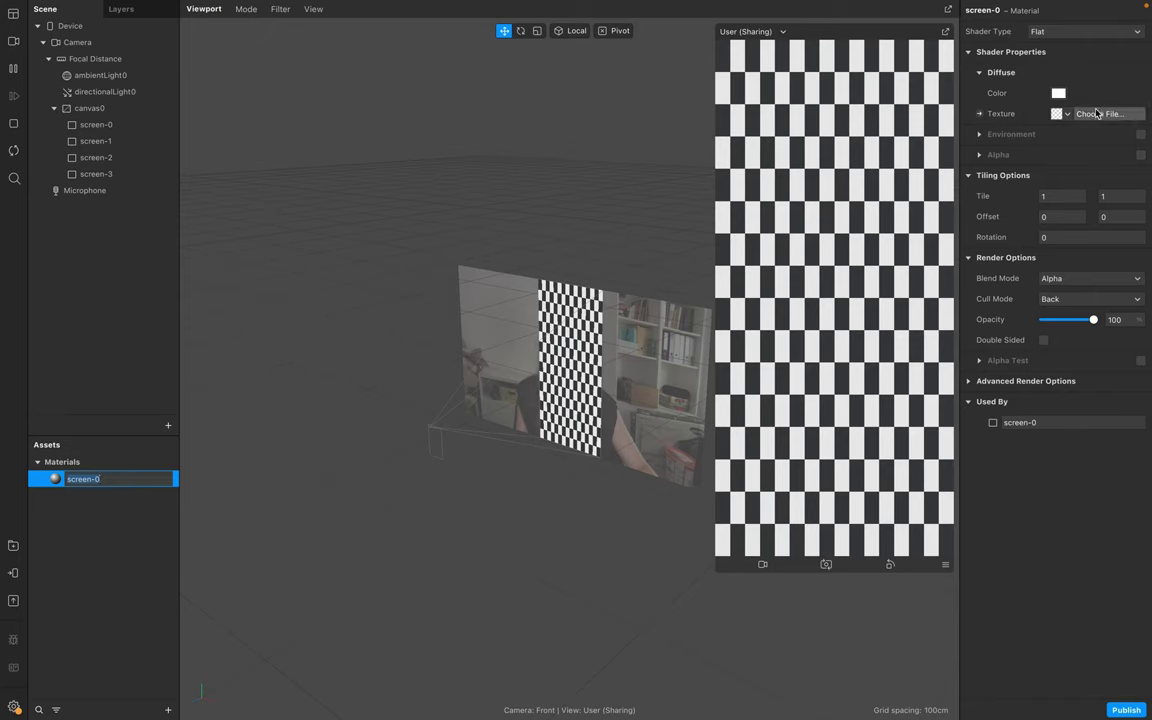
left_click(1097, 113)
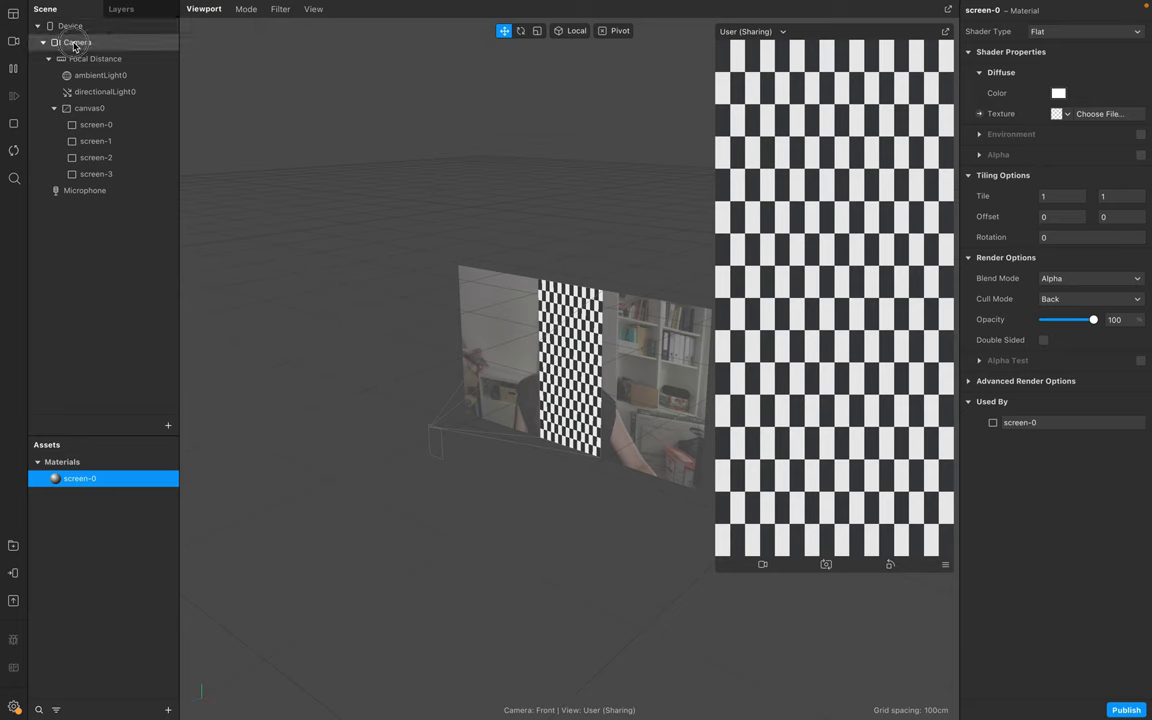
Step: Extract a texture from the camera and assign cameraTexture0 as the screen-0 material's diffuse texture
left_click(74, 46)
left_click(1141, 161)
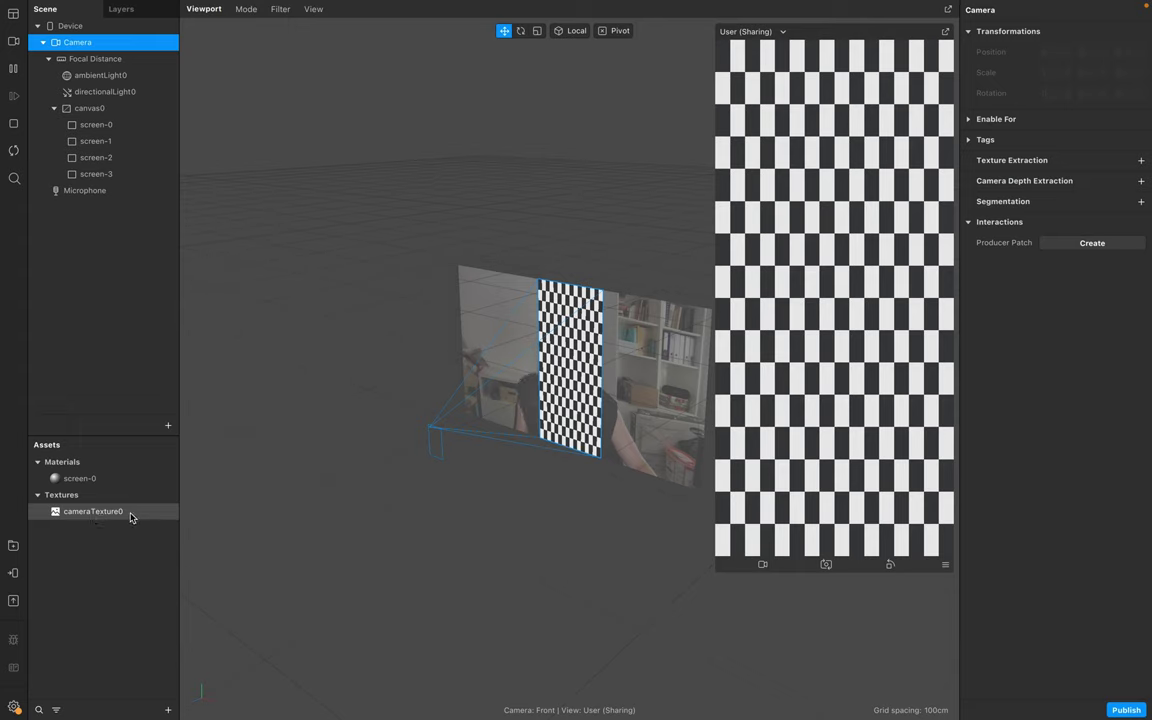
left_click(113, 478)
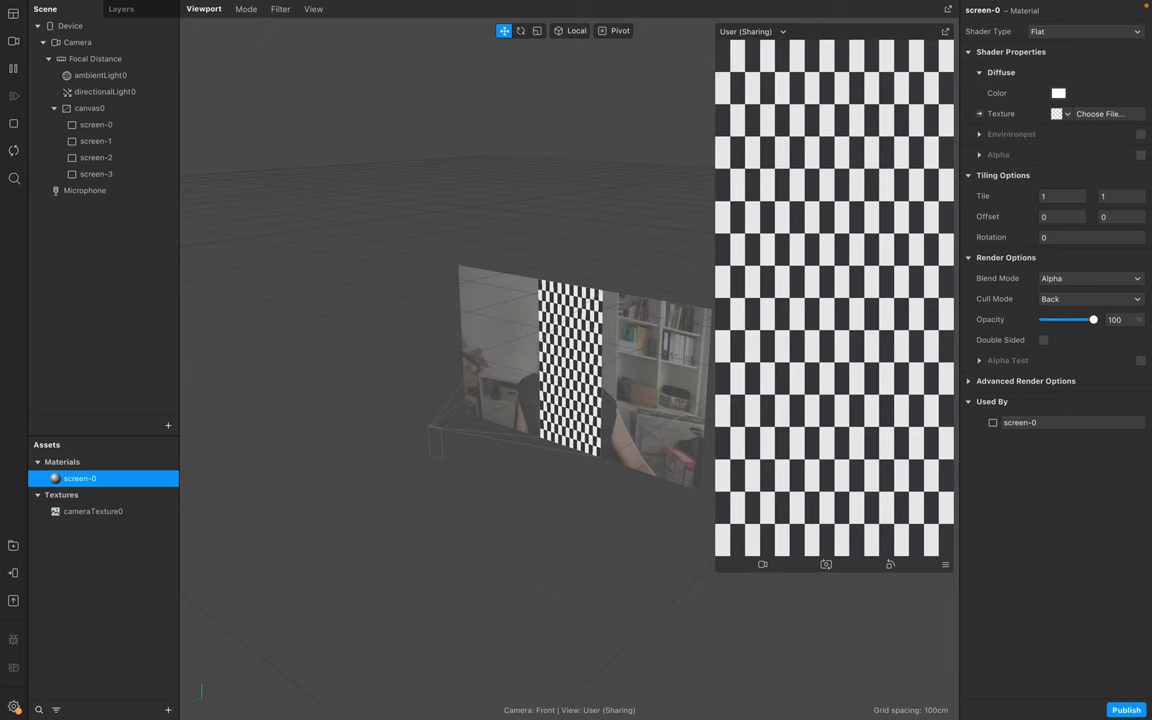
left_click_drag(1107, 118, 1062, 113)
left_click(1067, 113)
left_click(1089, 136)
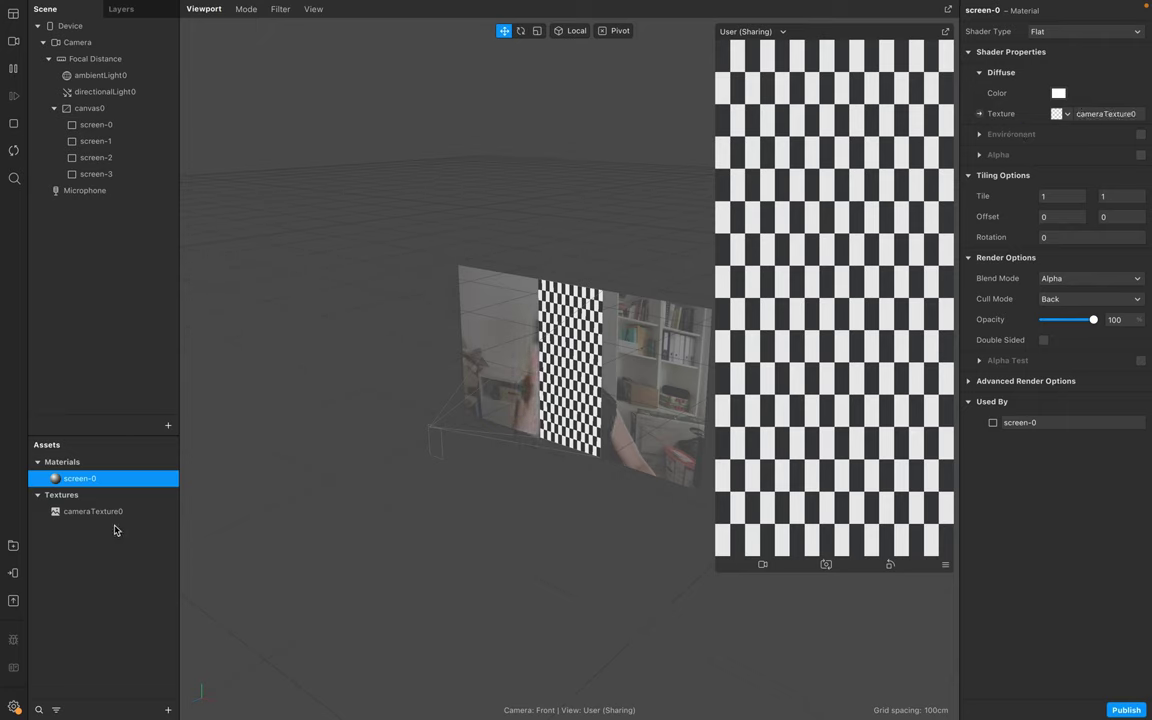
Step: Duplicate the screen-0 material three times to make screen-1, screen-2 and screen-3 materials
left_click(100, 126)
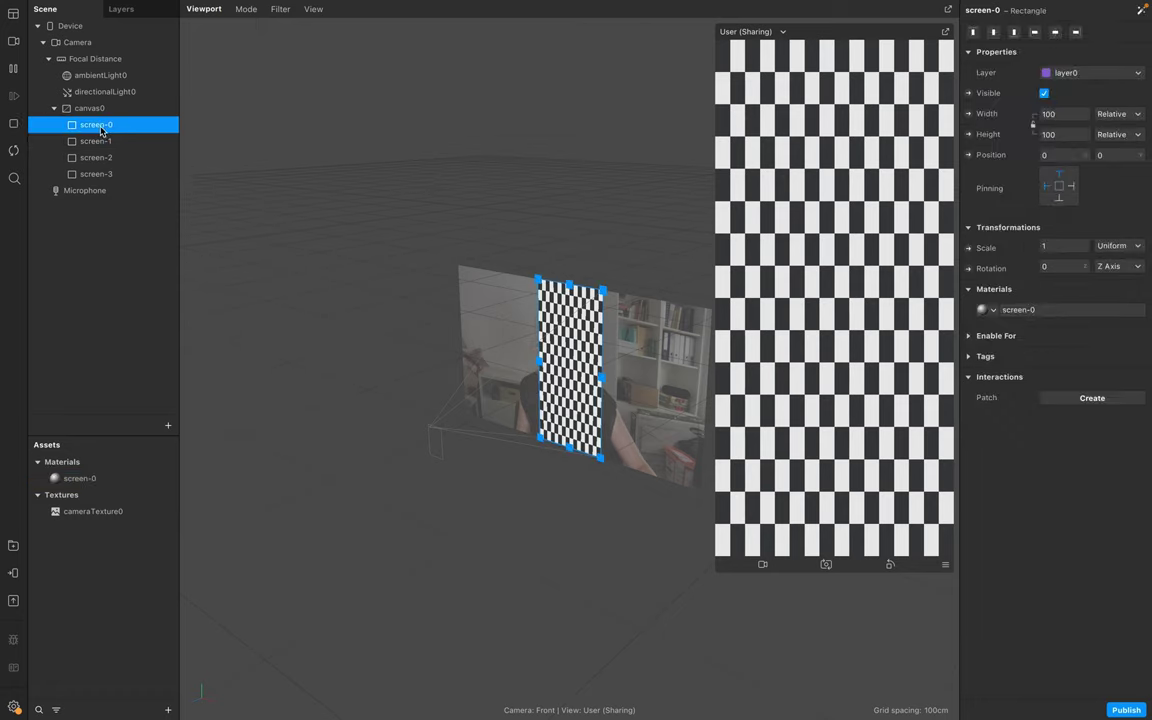
left_click(80, 478)
left_click(62, 507)
left_click(56, 479)
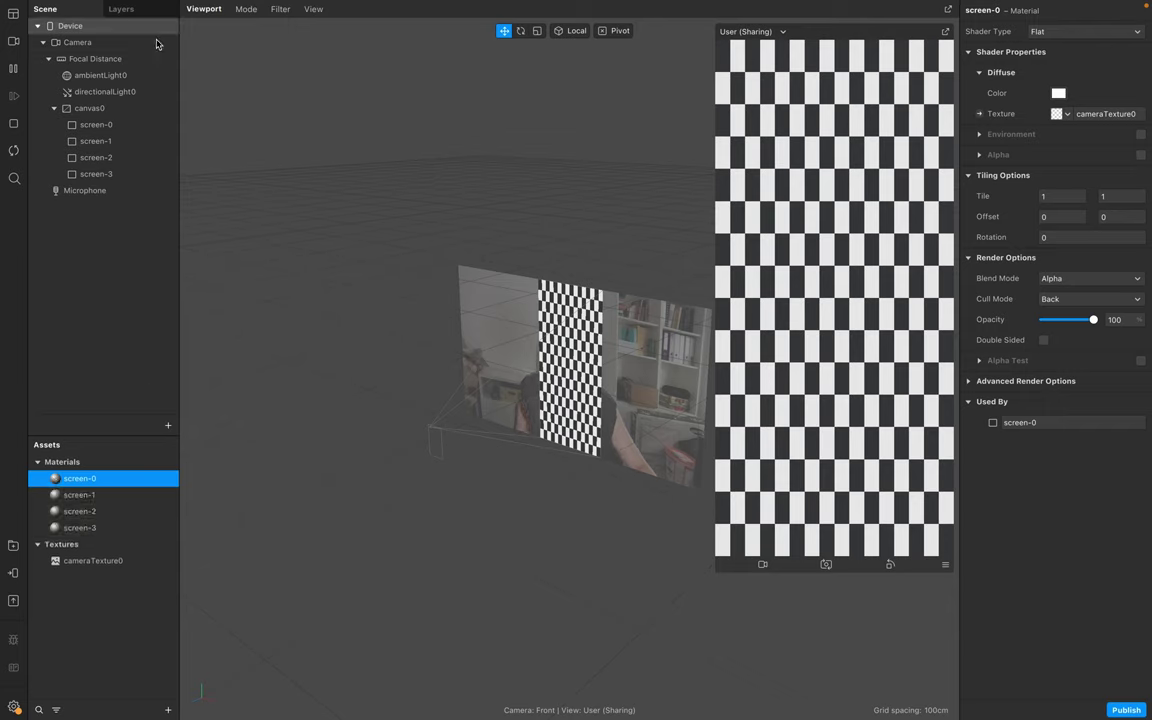
Step: Assign the screen-1, screen-2 and screen-3 materials to the rectangles with the same names
left_click(101, 144)
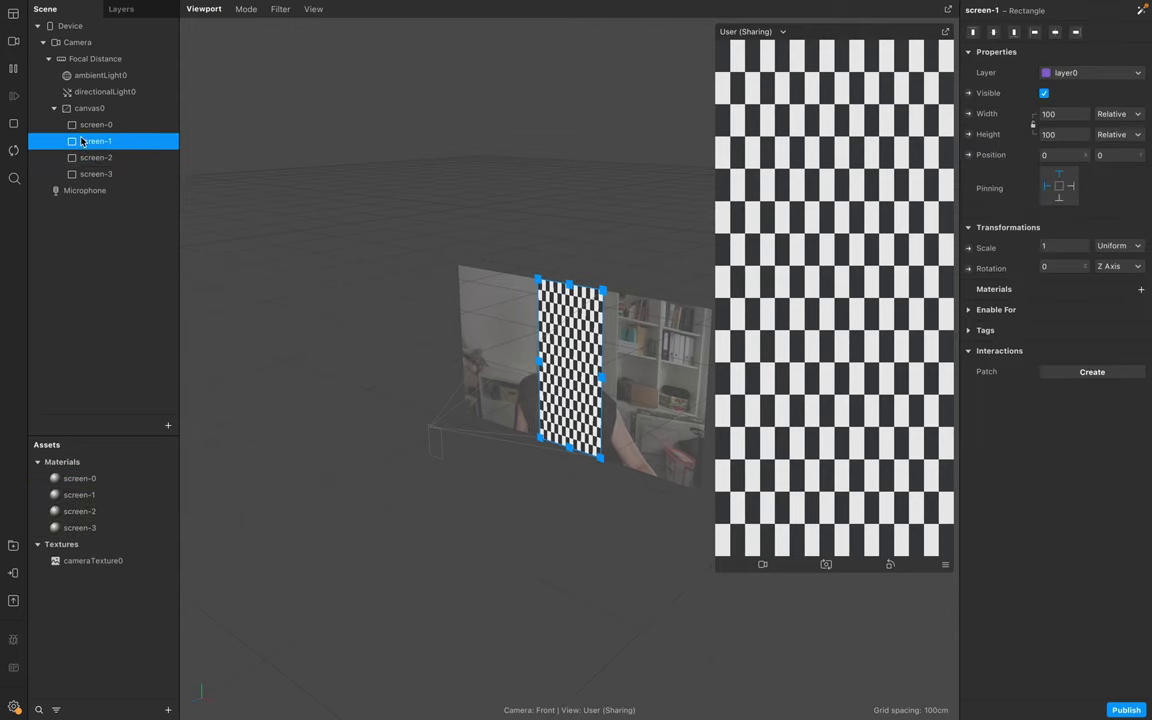
left_click(1140, 290)
left_click(1062, 330)
left_click(96, 157)
left_click(1140, 290)
left_click(1060, 347)
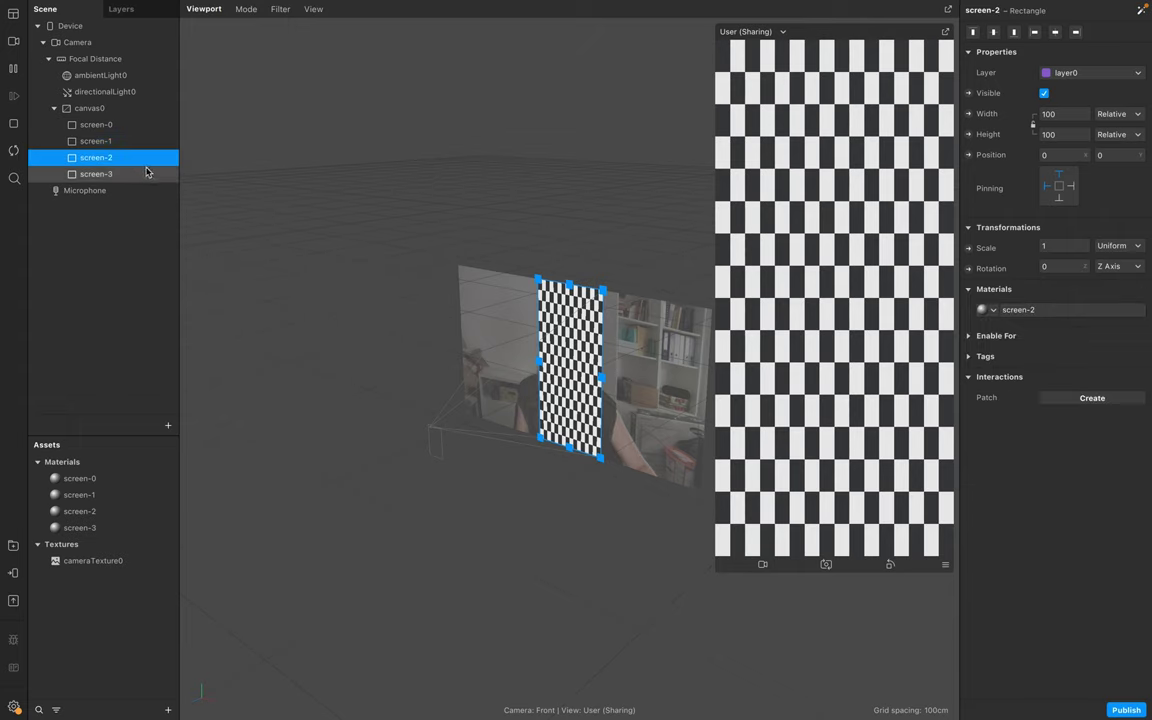
left_click(96, 174)
left_click(1140, 290)
left_click(1070, 364)
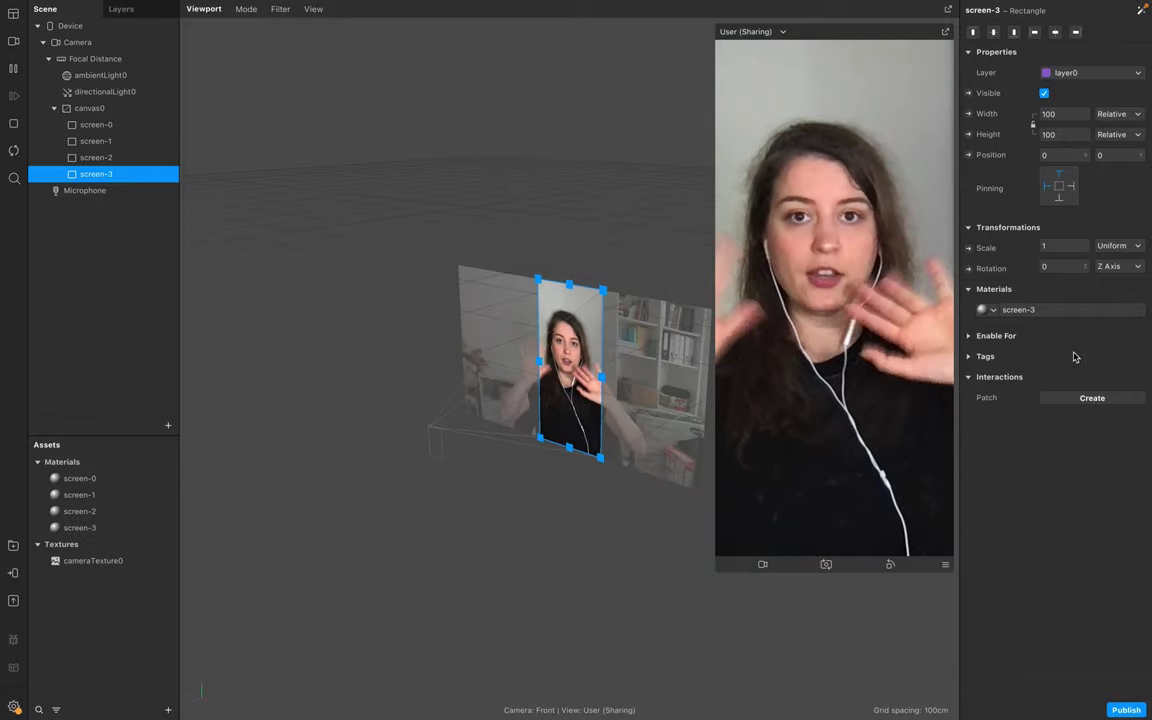
left_click(116, 321)
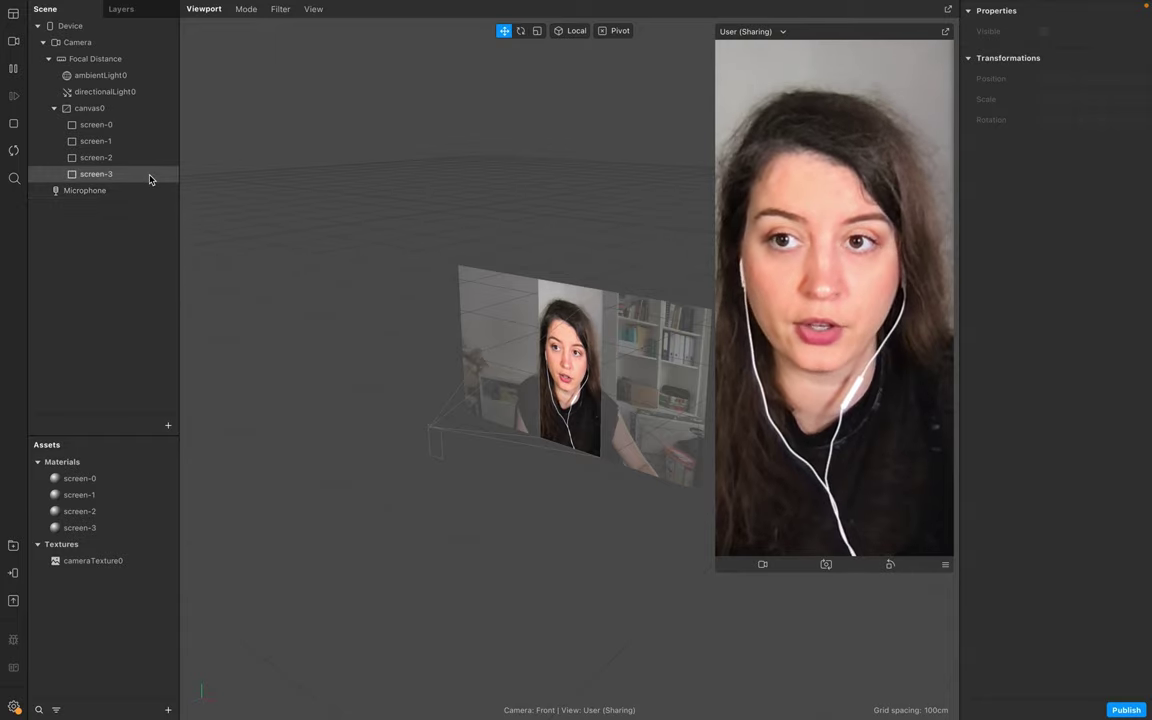
Step: Insert another 2D rectangle below screen-3 in the canvas and make it fill the full width and height
left_click(149, 175)
left_click(123, 365)
left_click(167, 427)
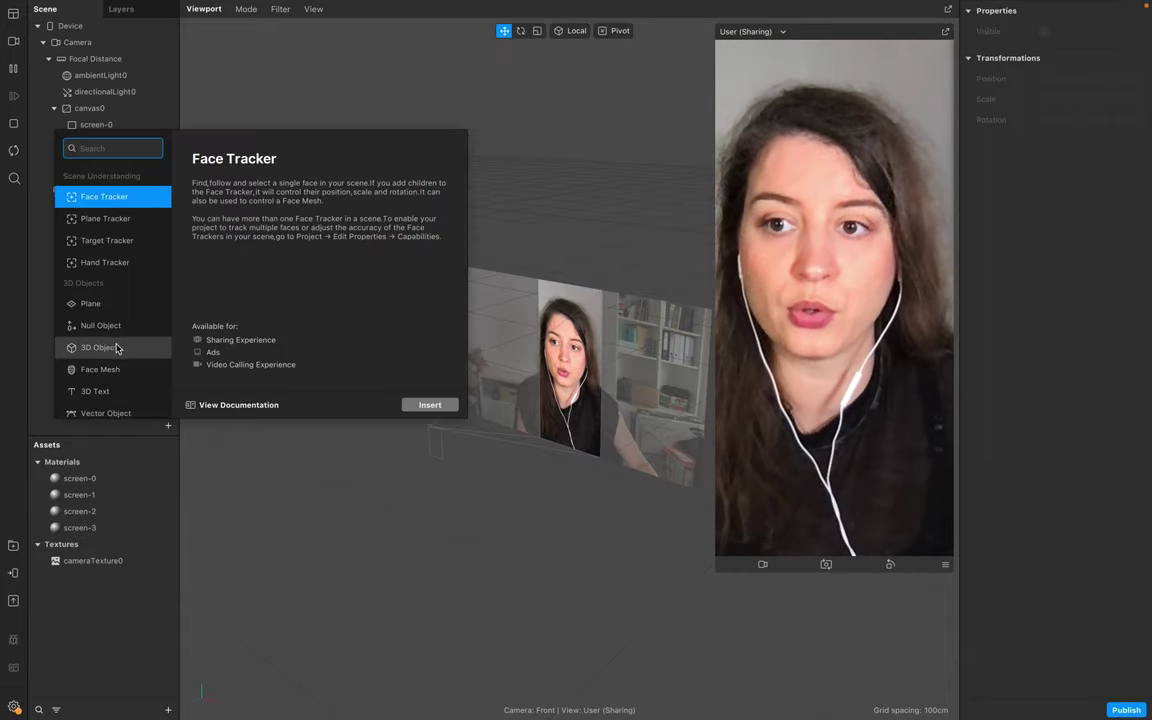
scroll(100, 342, "down", 2)
left_click(105, 403)
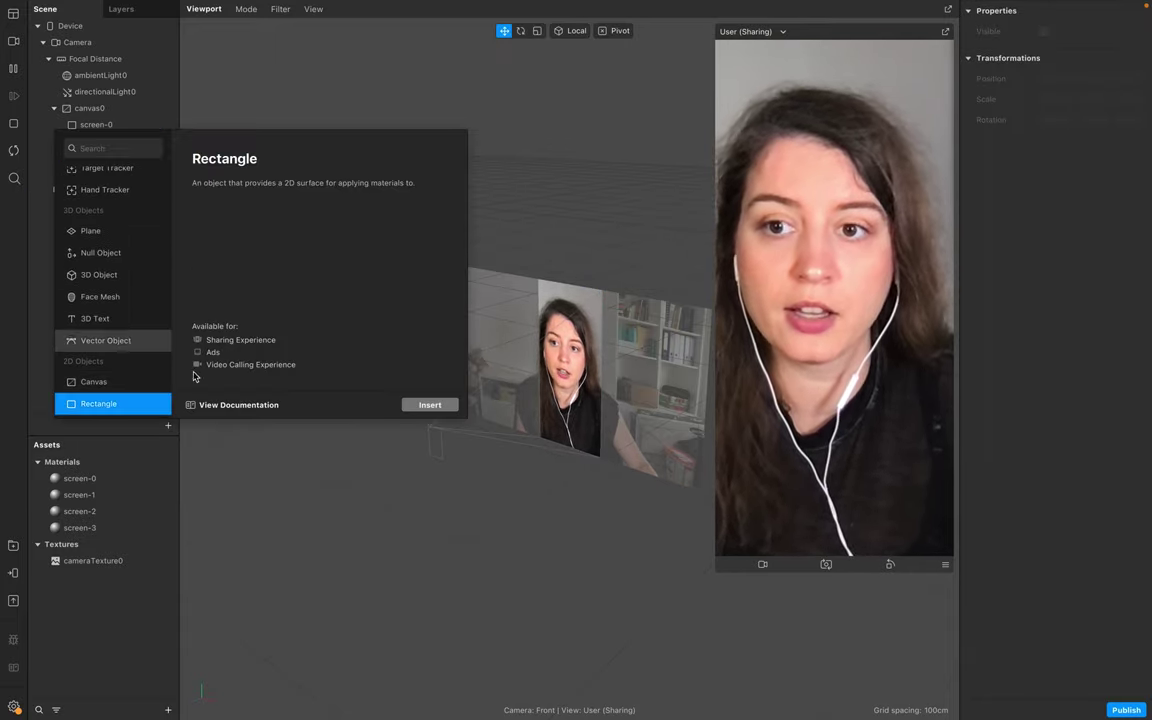
left_click(438, 406)
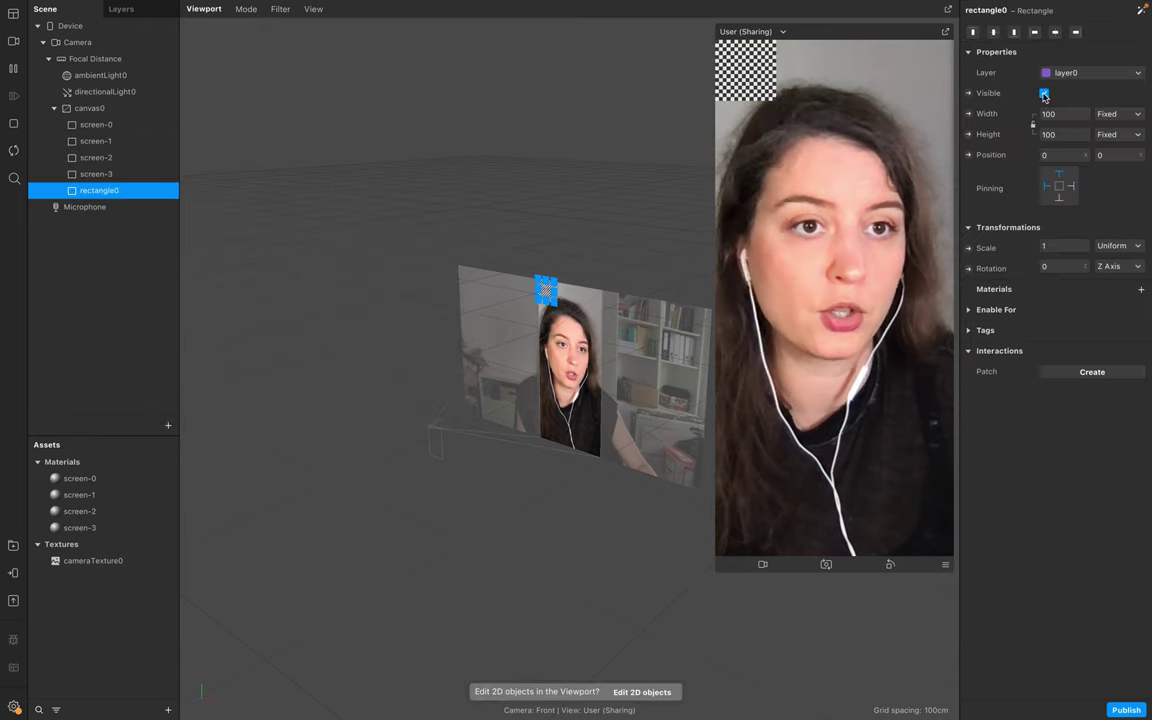
left_click(1075, 139)
mouse_move(1070, 156)
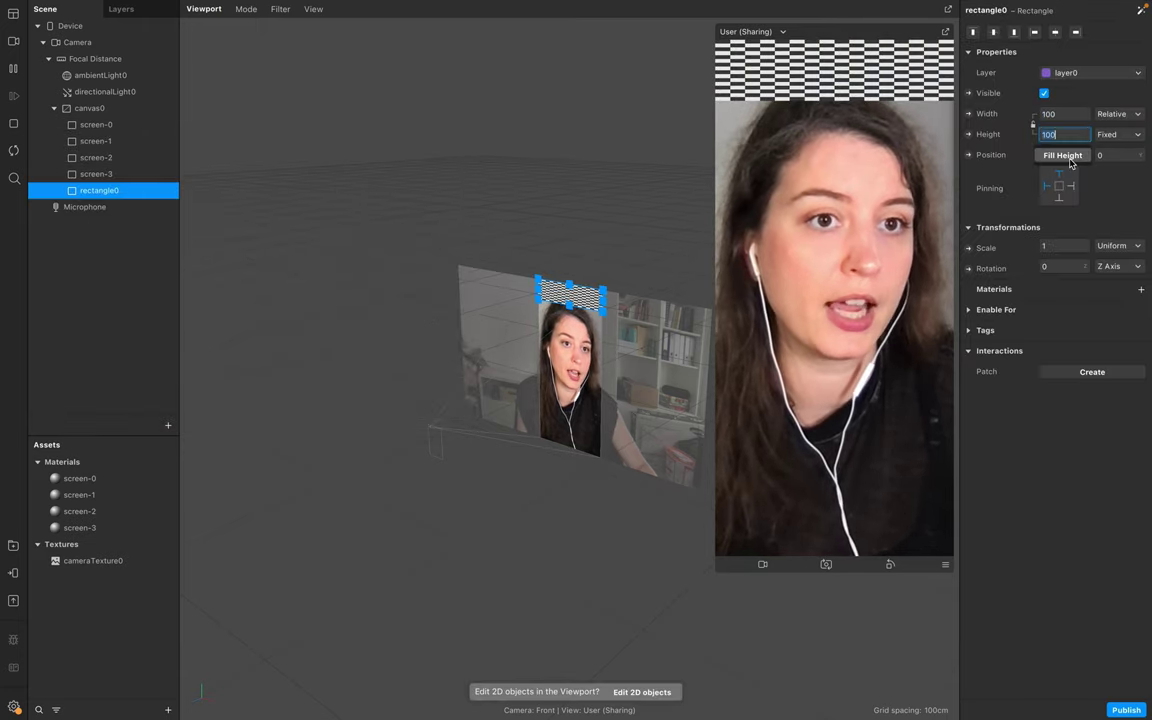
left_click(1070, 157)
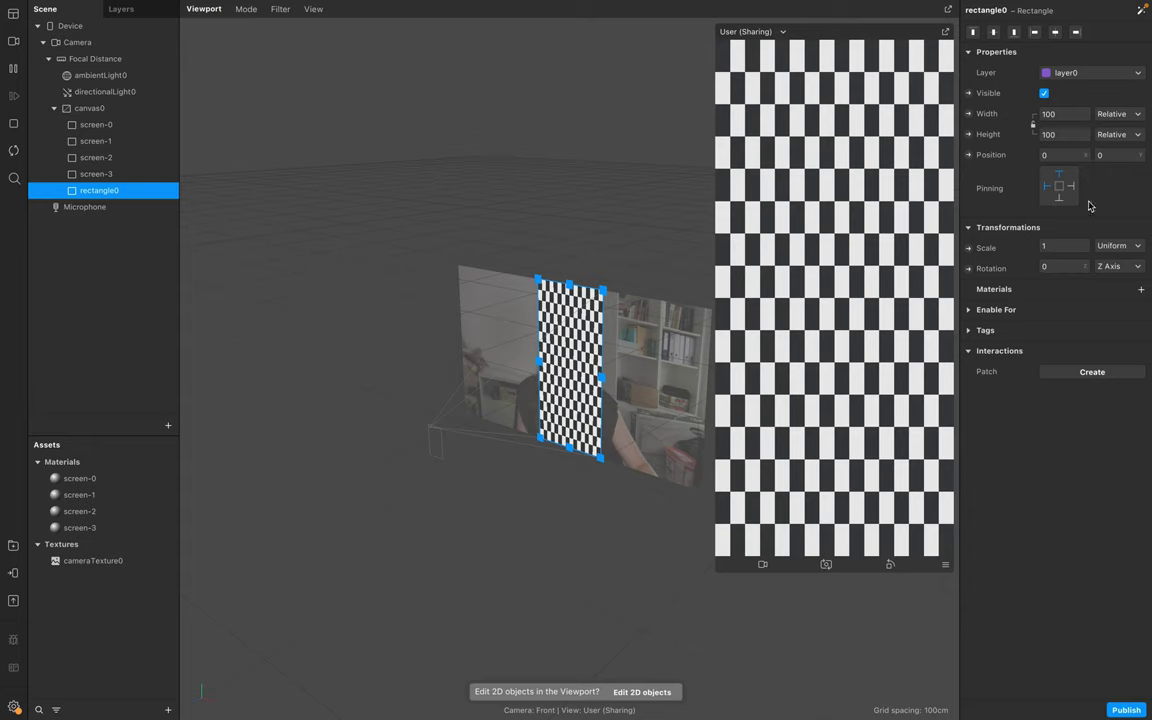
Step: Add a new material to rectangle0 and rename both the rectangle and its material to overlay-counter
left_click(1141, 290)
left_click(988, 390)
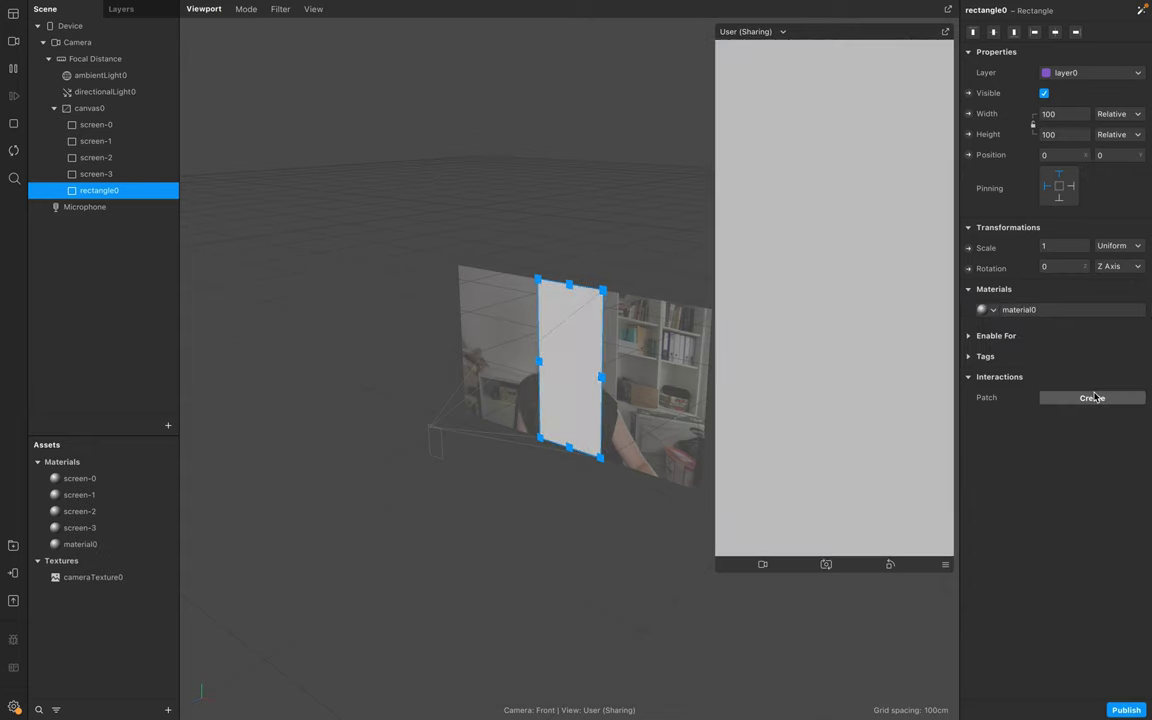
double_click(120, 191)
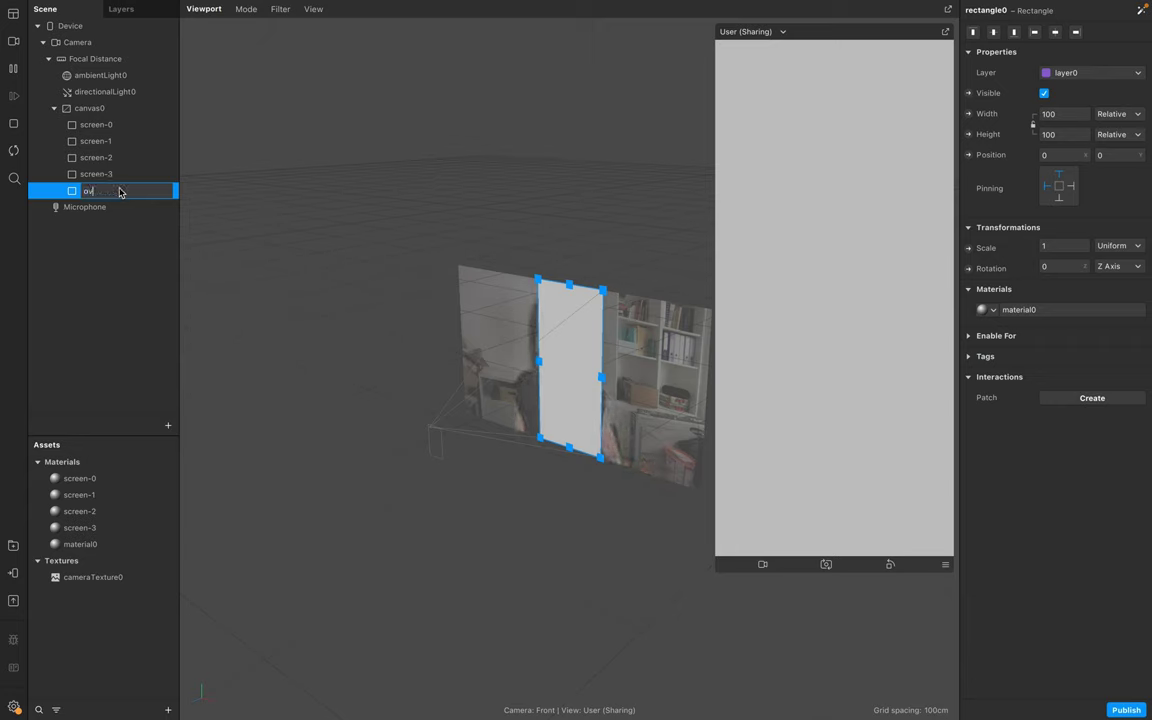
type("overlay-counter")
left_click(125, 207)
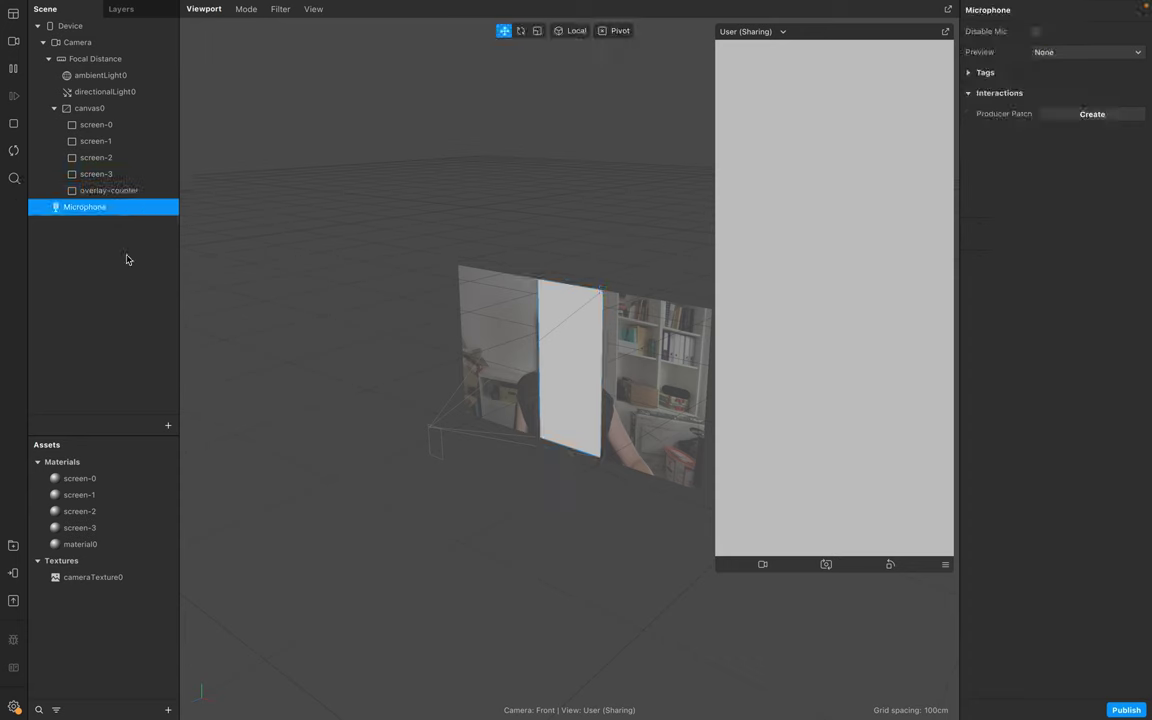
double_click(103, 543)
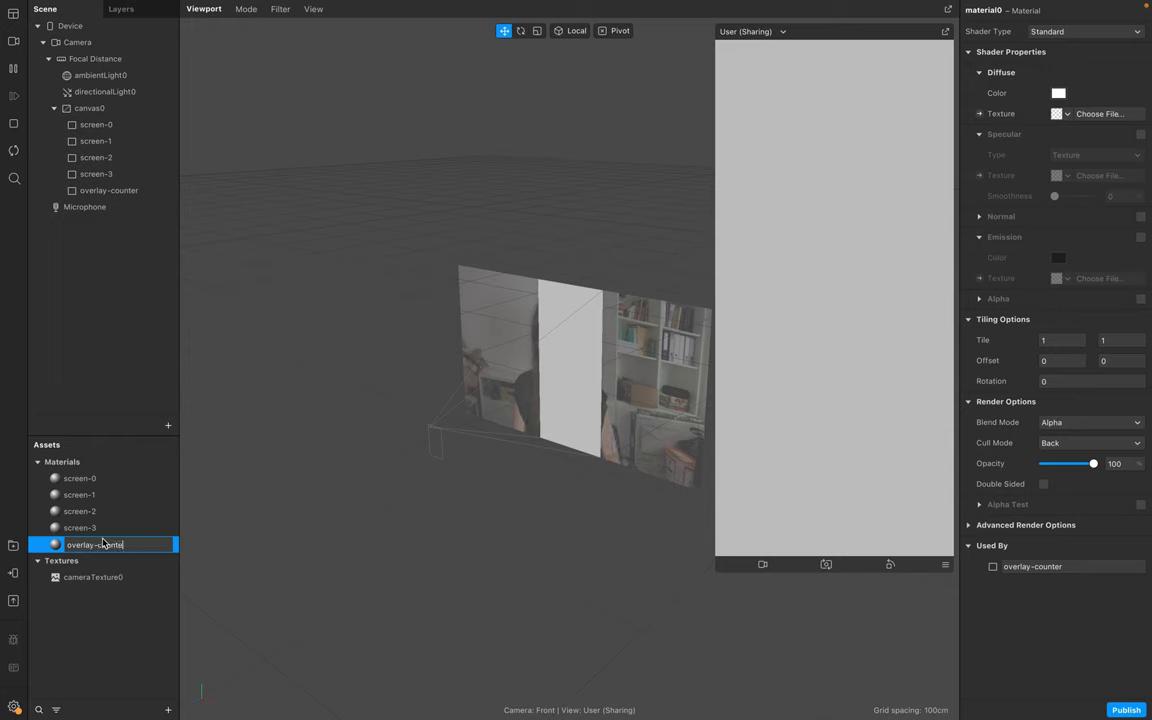
left_click(102, 655)
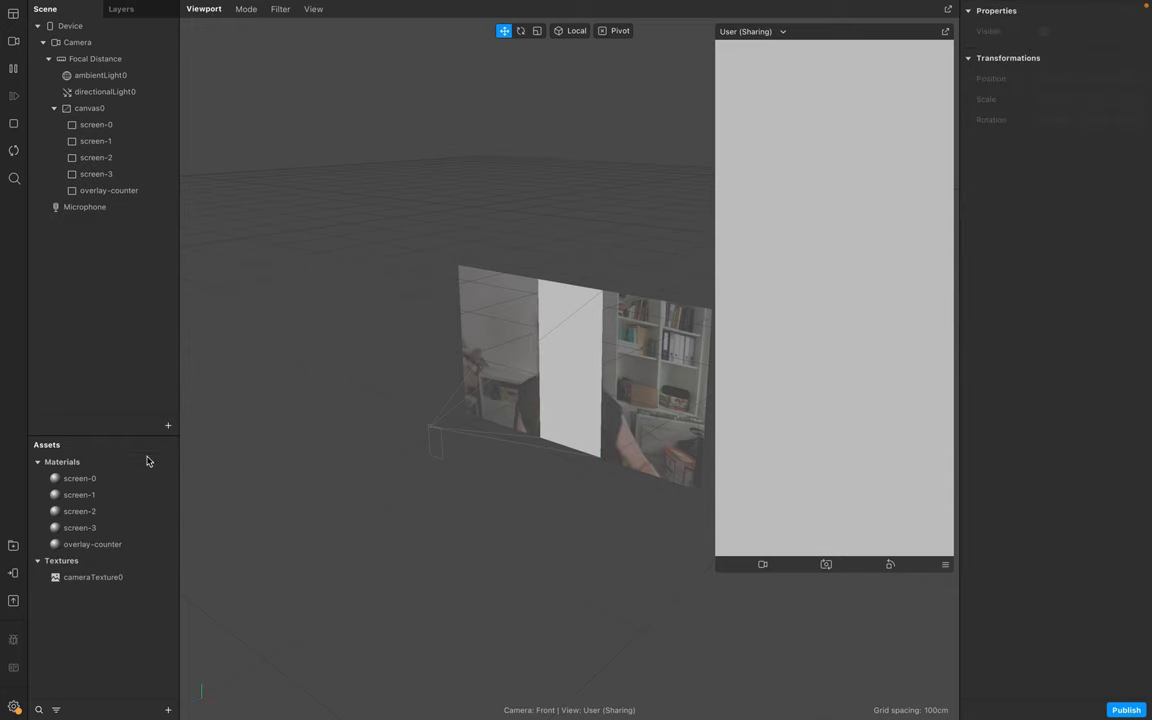
Step: Set the overlay-counter material's shader type to Flat and assign a new animation sequence as its diffuse texture
left_click(166, 546)
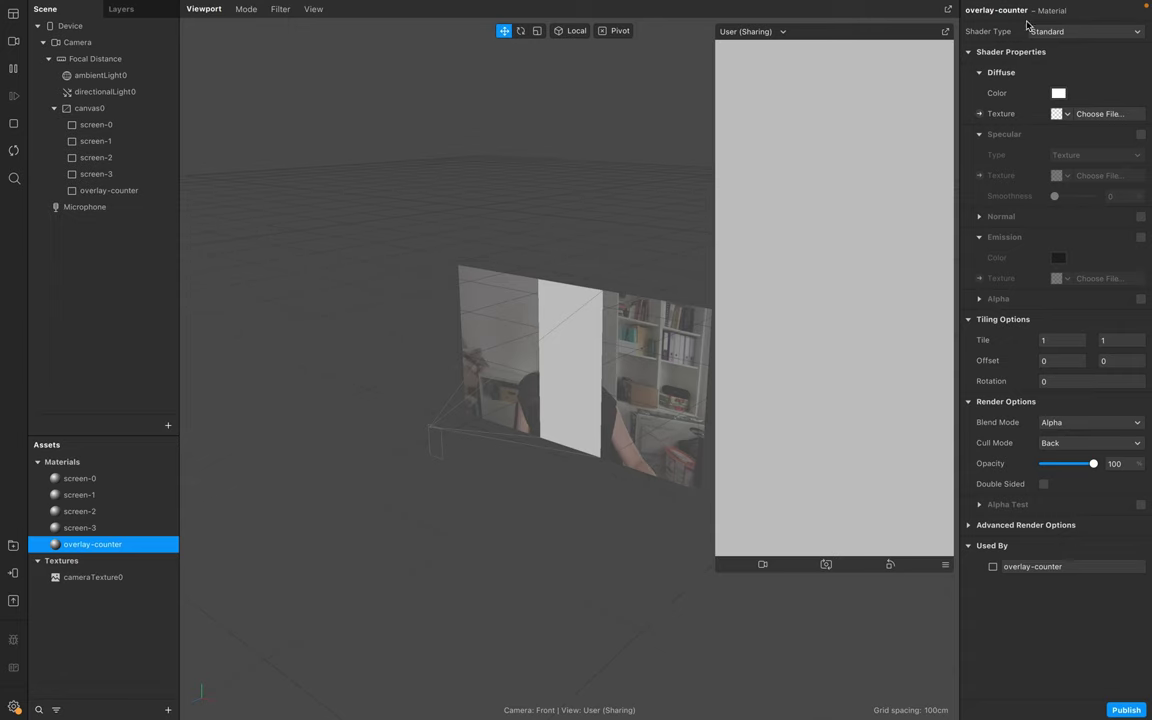
left_click(1070, 33)
left_click(1055, 34)
left_click(1062, 114)
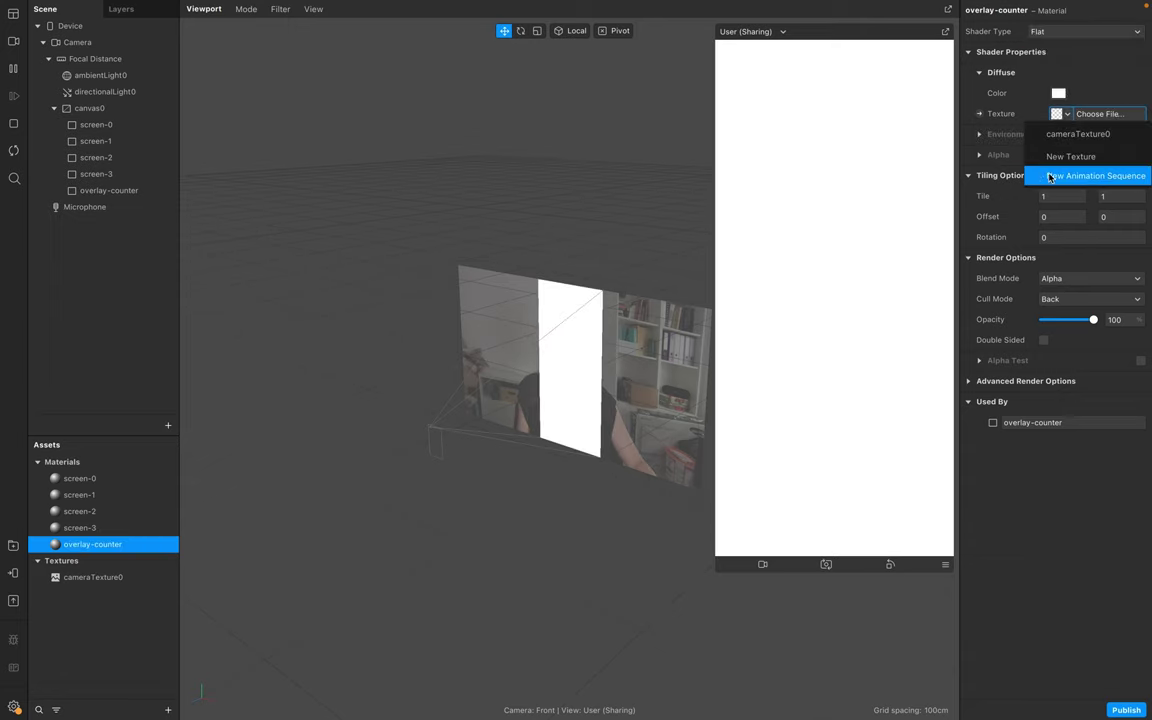
left_click(1080, 176)
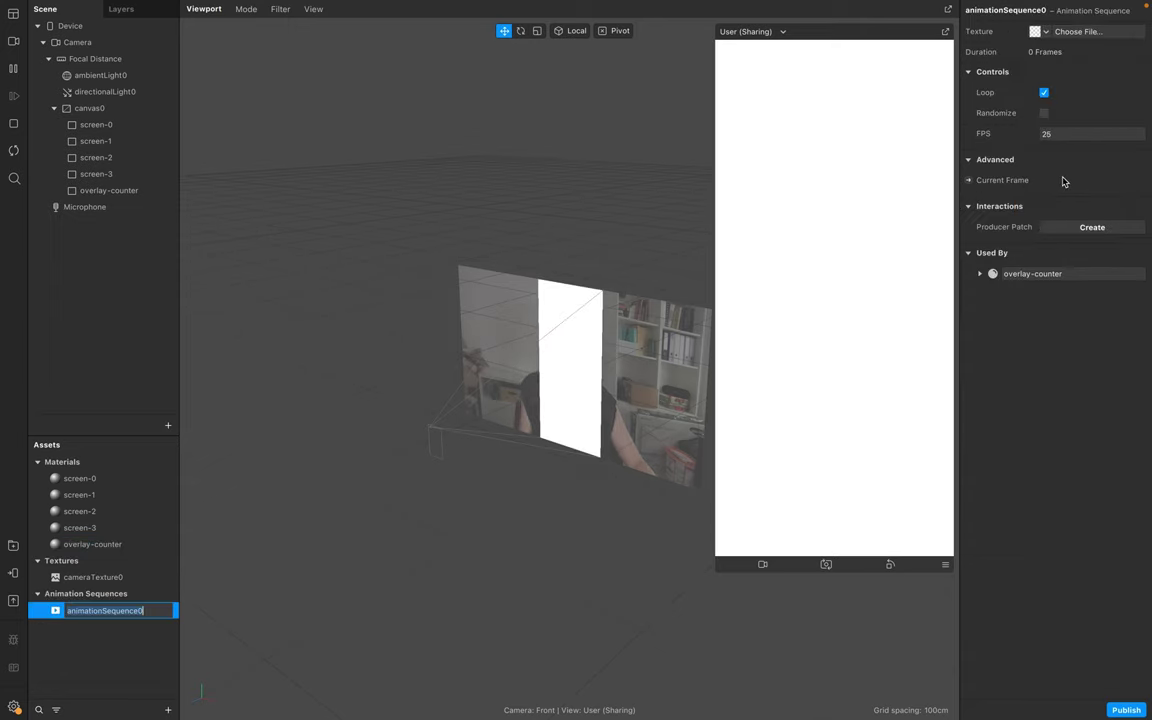
Step: Rename the new animation sequence to overlay-counter-seq
type("co")
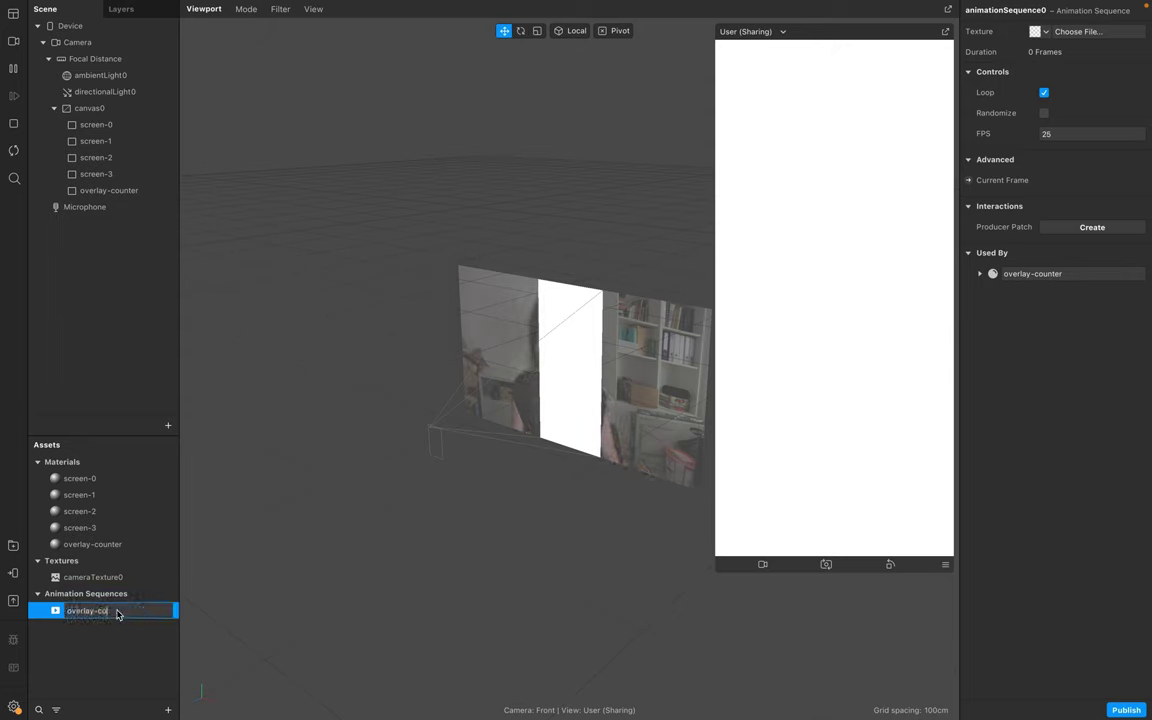
type("q")
left_click(100, 643)
left_click(158, 612)
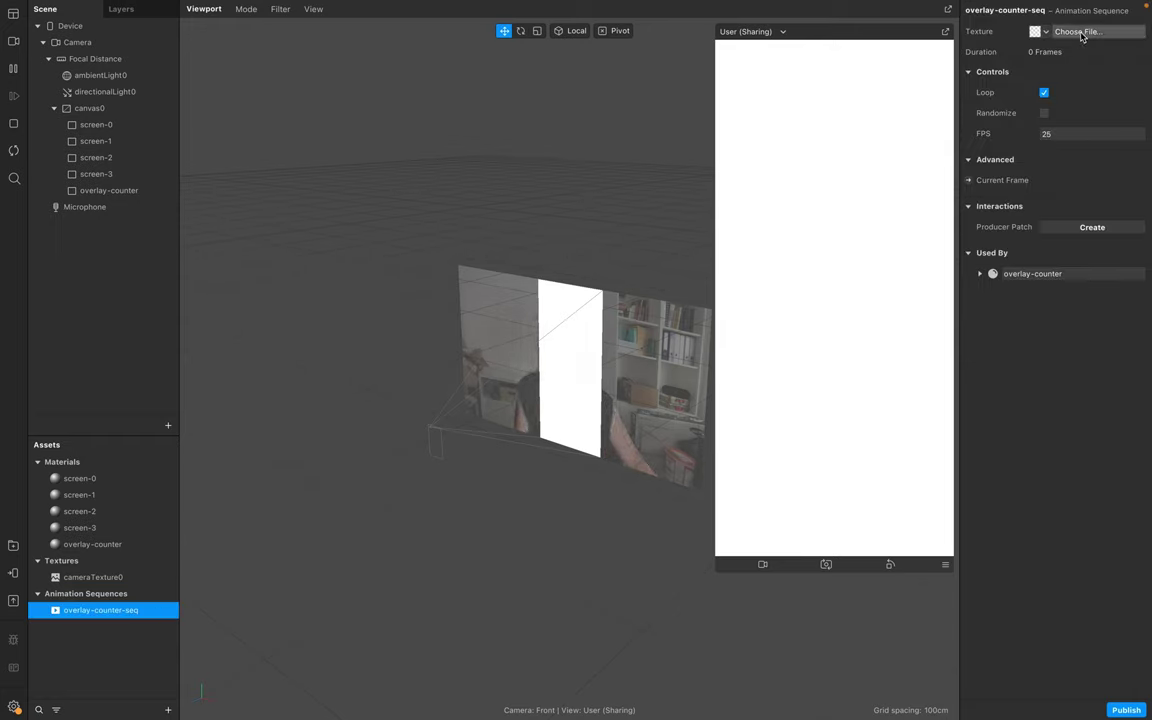
Step: Browse for the sequence's texture files and preview the PNG frames in the material folder, starting with 00.png
left_click(1083, 33)
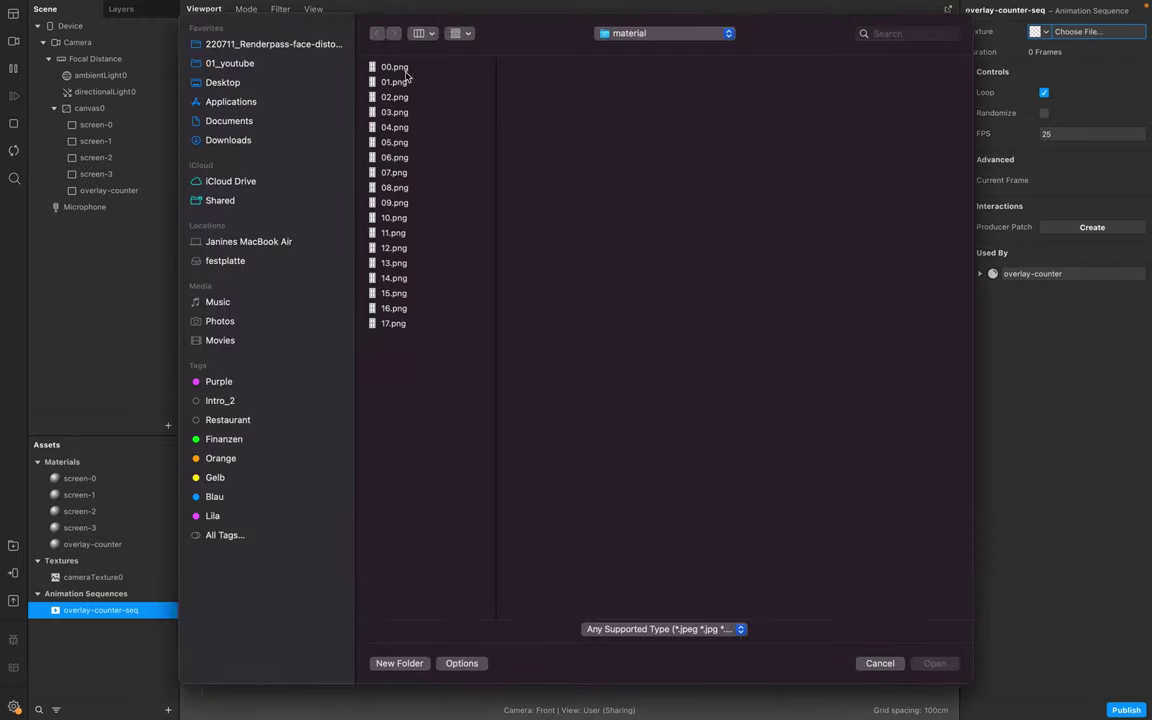
left_click(400, 68)
key("space")
key("Down")
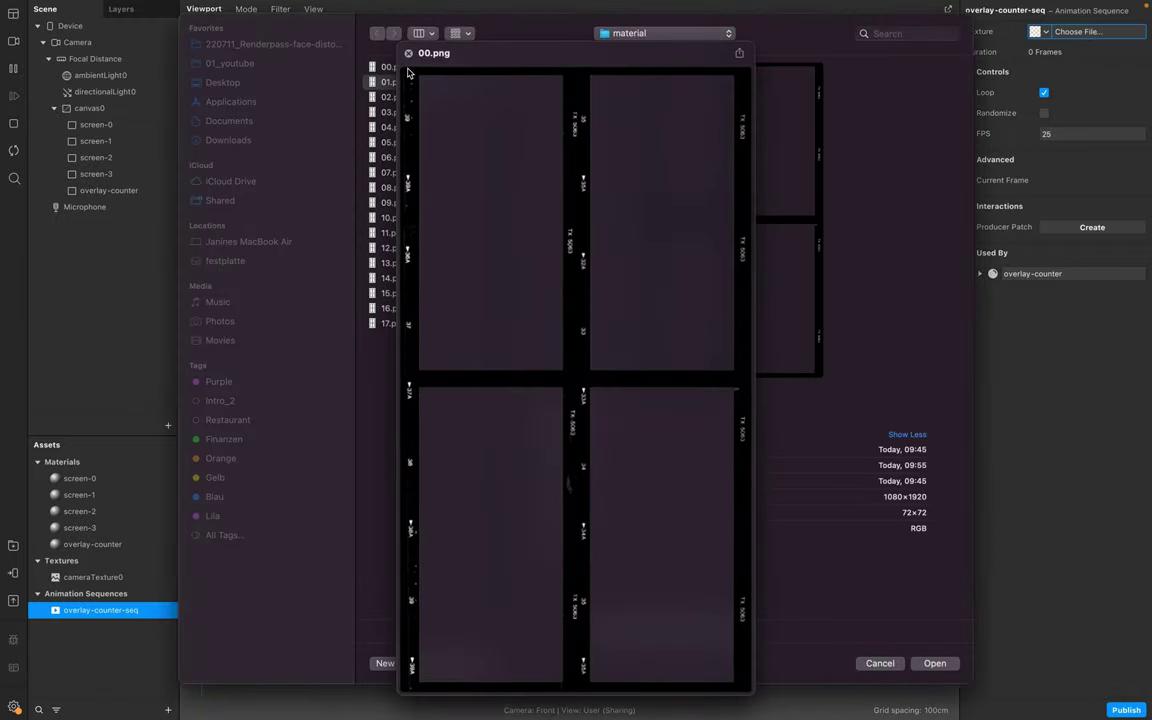
key("Down")
key("Down")
key("Down")
key("Down")
key("Down")
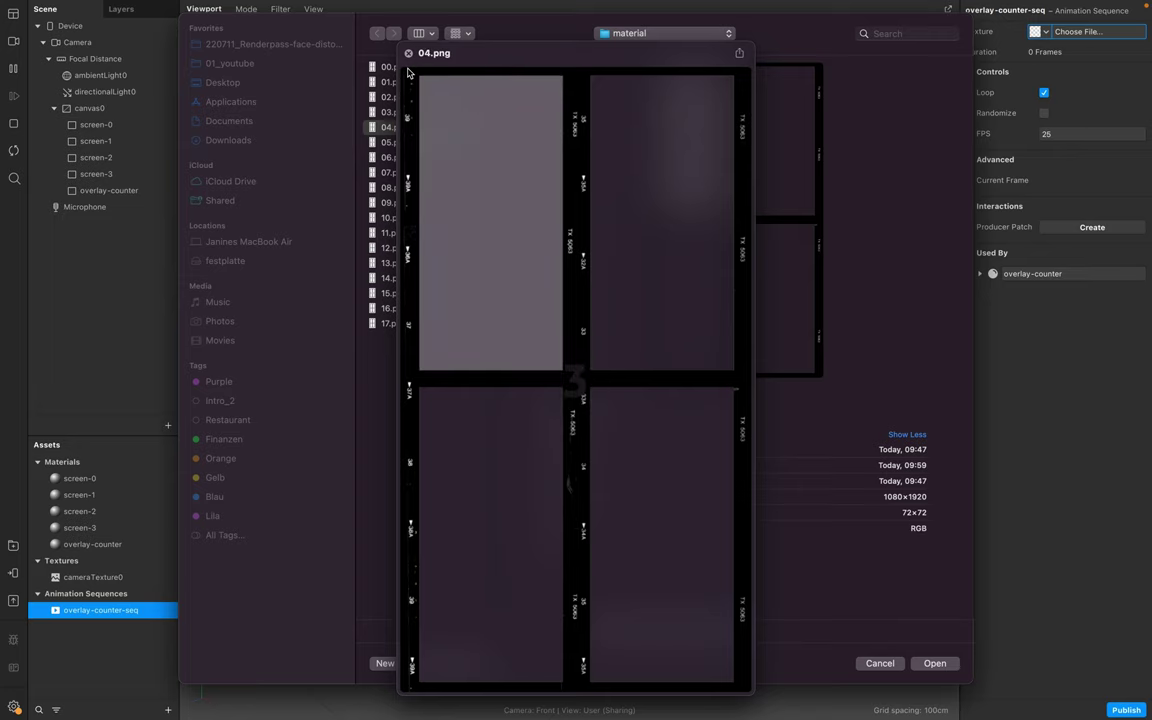
key("Down")
key("Down")
key("Down")
key("Down")
key("Down")
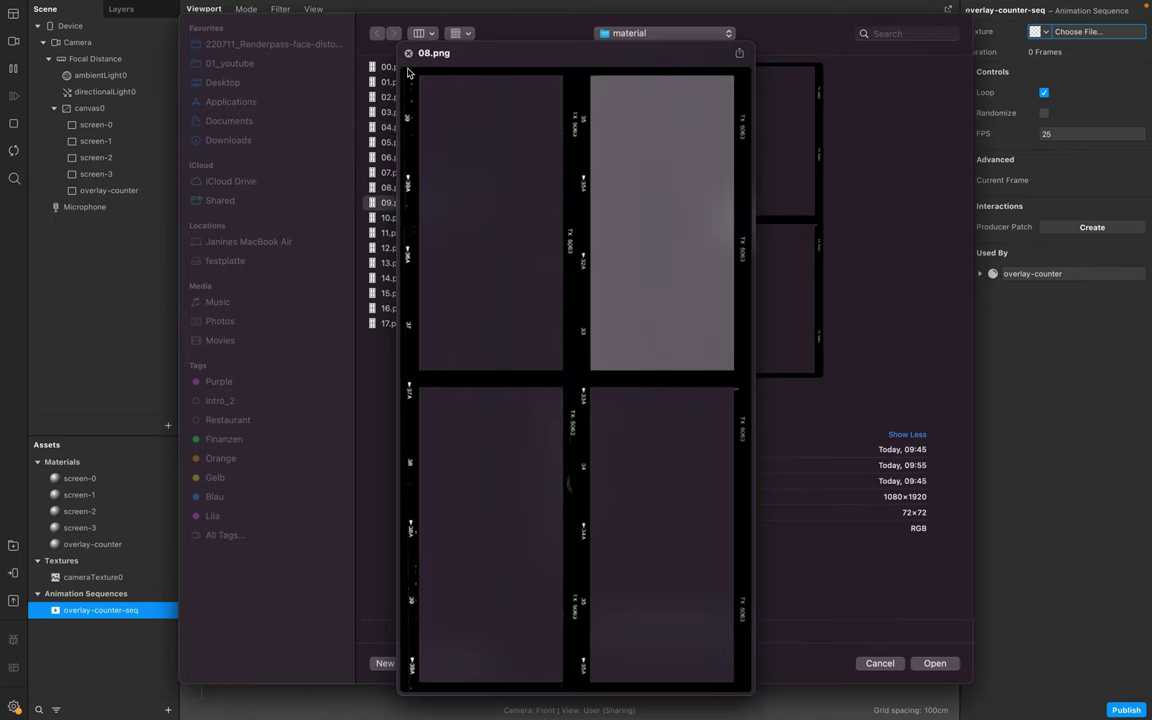
key("Down")
key("Down")
key("Down")
key("Down")
key("Down")
key("Down")
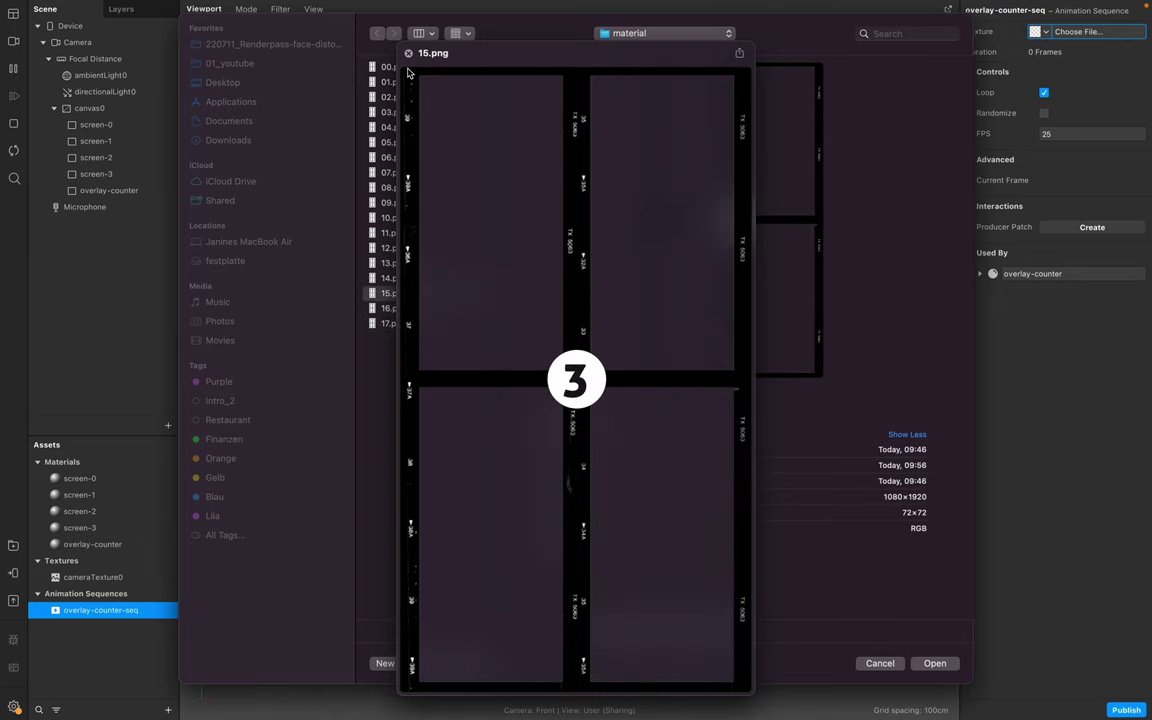
key("Up")
key("Up")
key("Up")
key("Up")
key("Up")
key("Up")
key("Up")
key("Up")
key("Up")
key("Up")
key("Up")
key("Up")
key("Up")
key("Up")
key("Up")
key("Up")
key("Up")
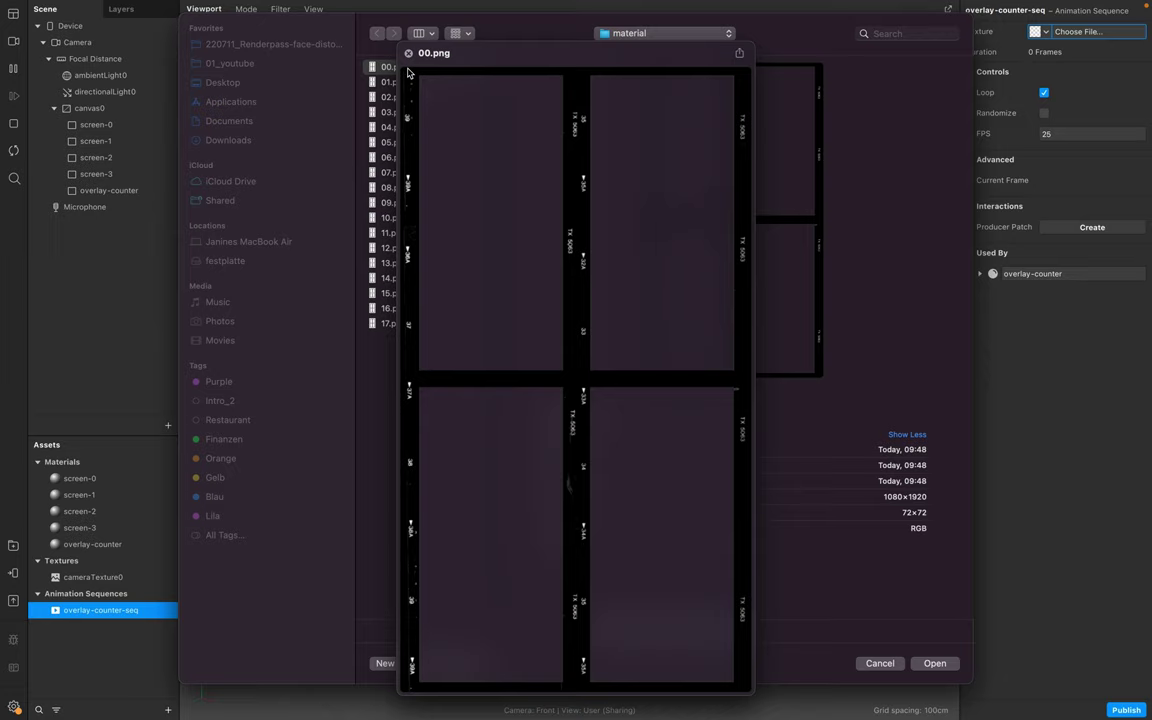
key("space")
Step: Load all frames from 00.png to 17.png as the texture of overlay-counter-seq
left_click(396, 326, "shift")
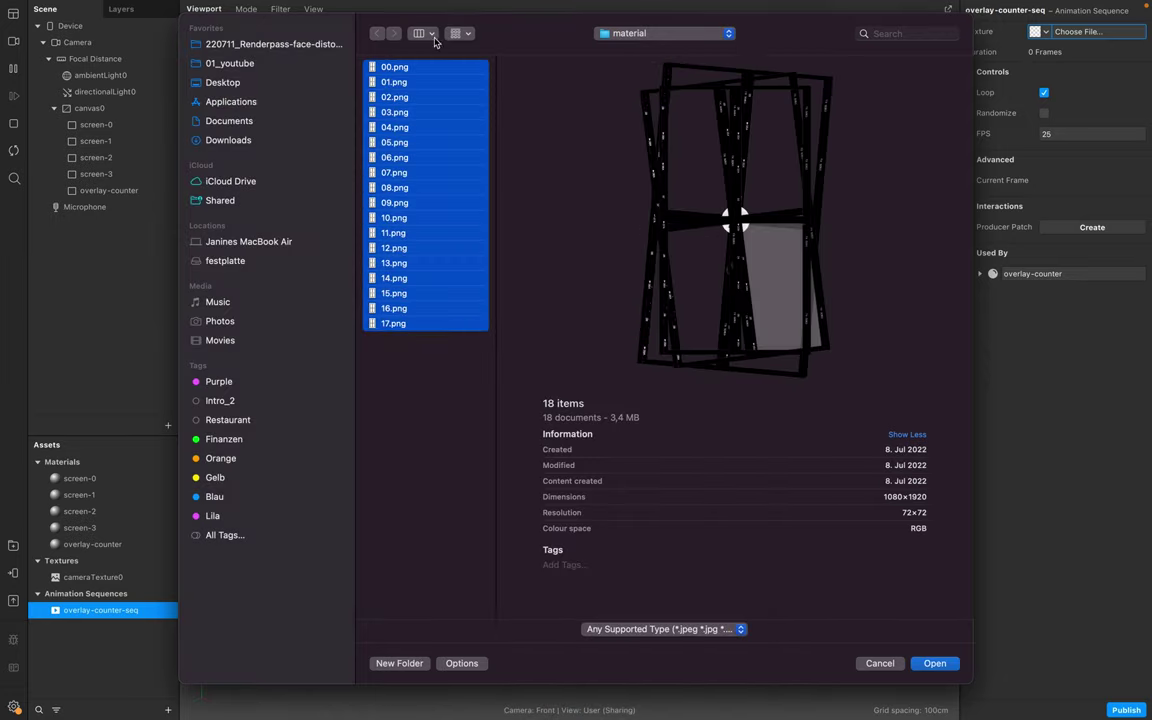
left_click(940, 664)
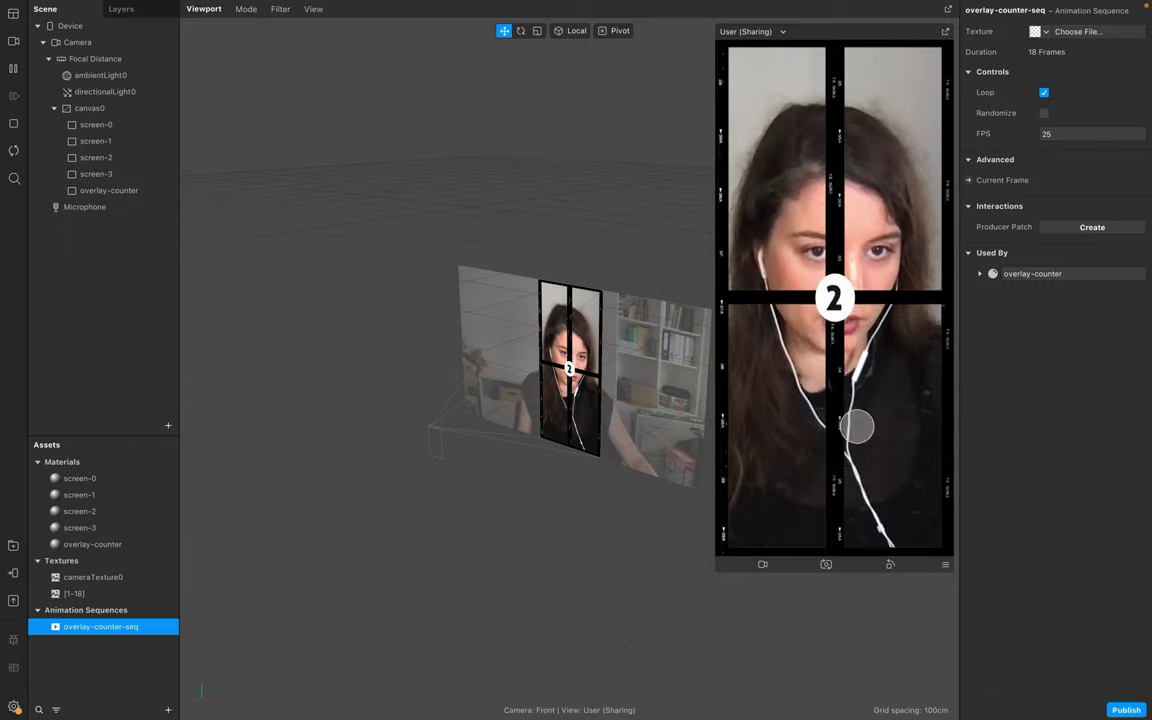
left_click(100, 664)
left_click(106, 627)
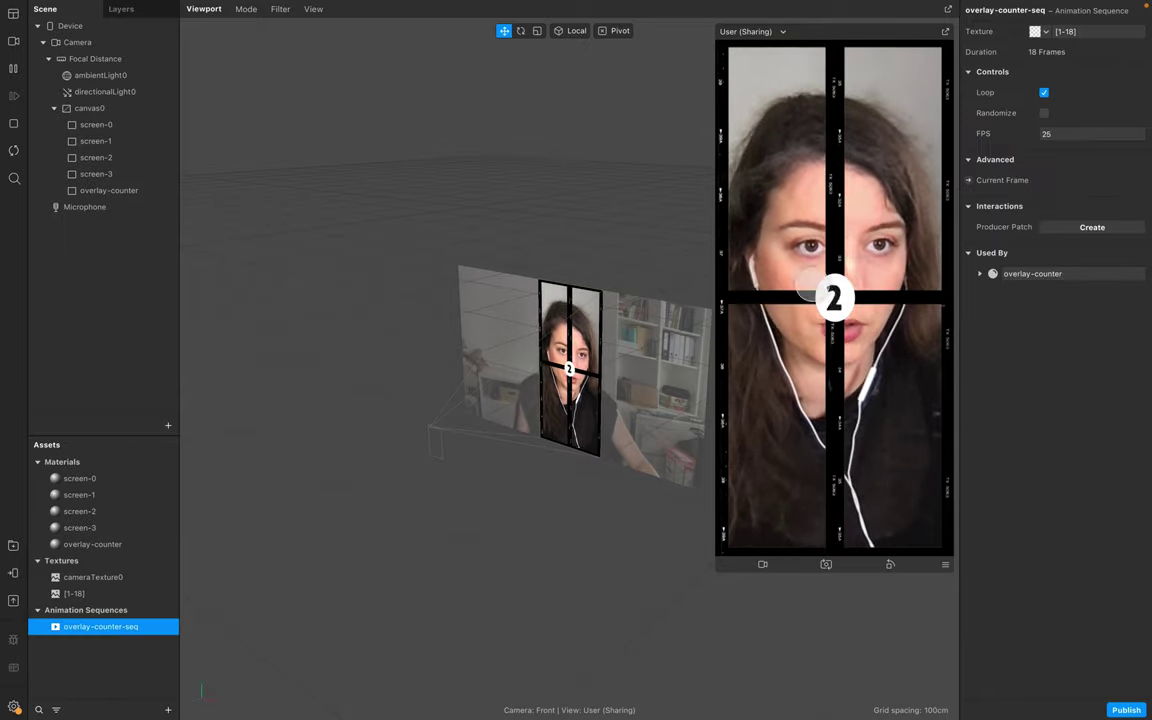
Step: Create a patch for the sequence's Current Frame, move it aside, shrink the Patch Editor and enlarge the preview
left_click(968, 181)
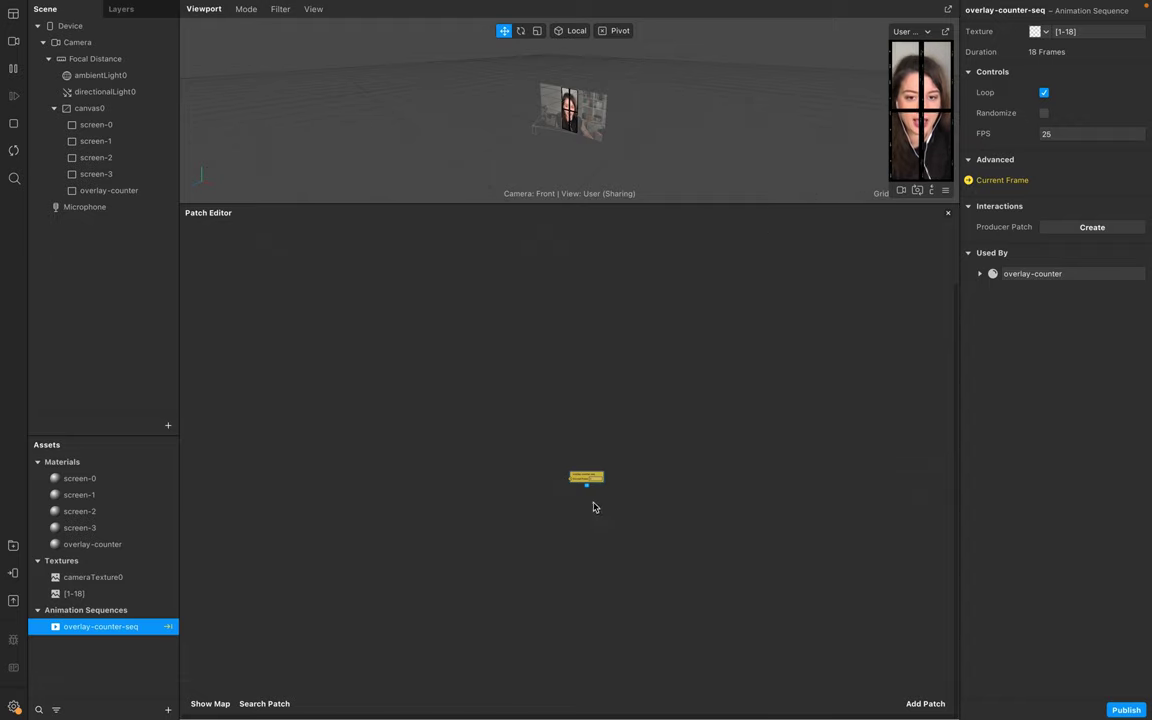
left_click_drag(590, 482, 377, 394)
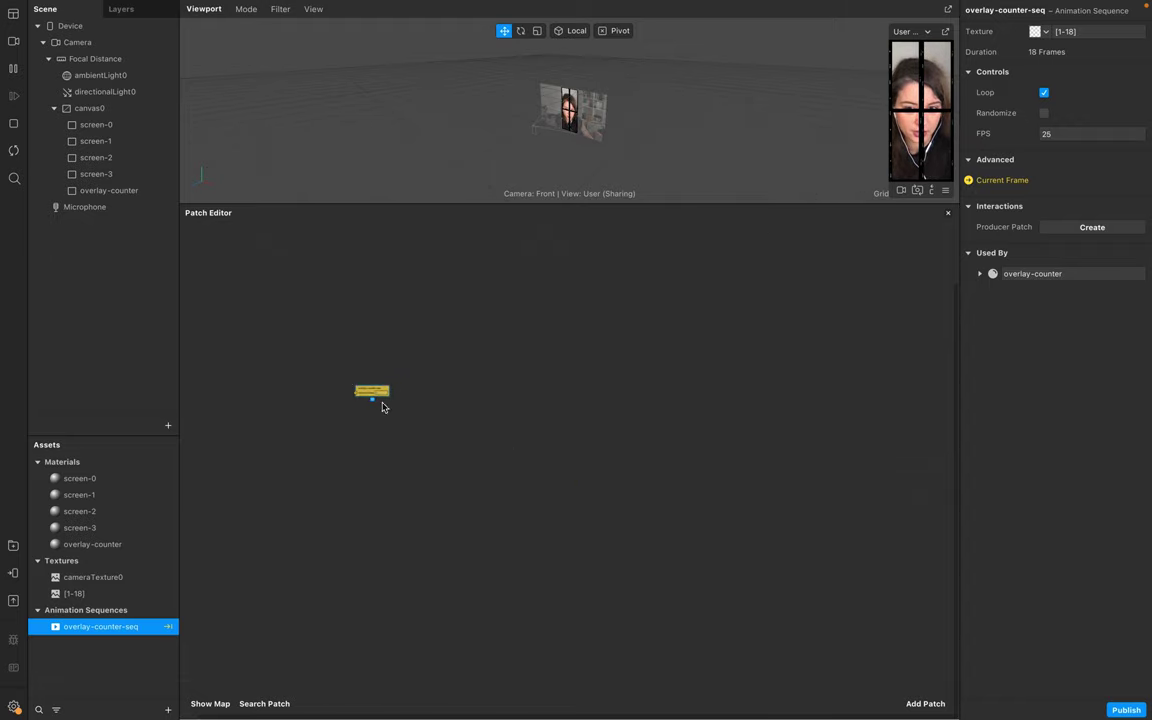
left_click_drag(637, 211, 590, 440)
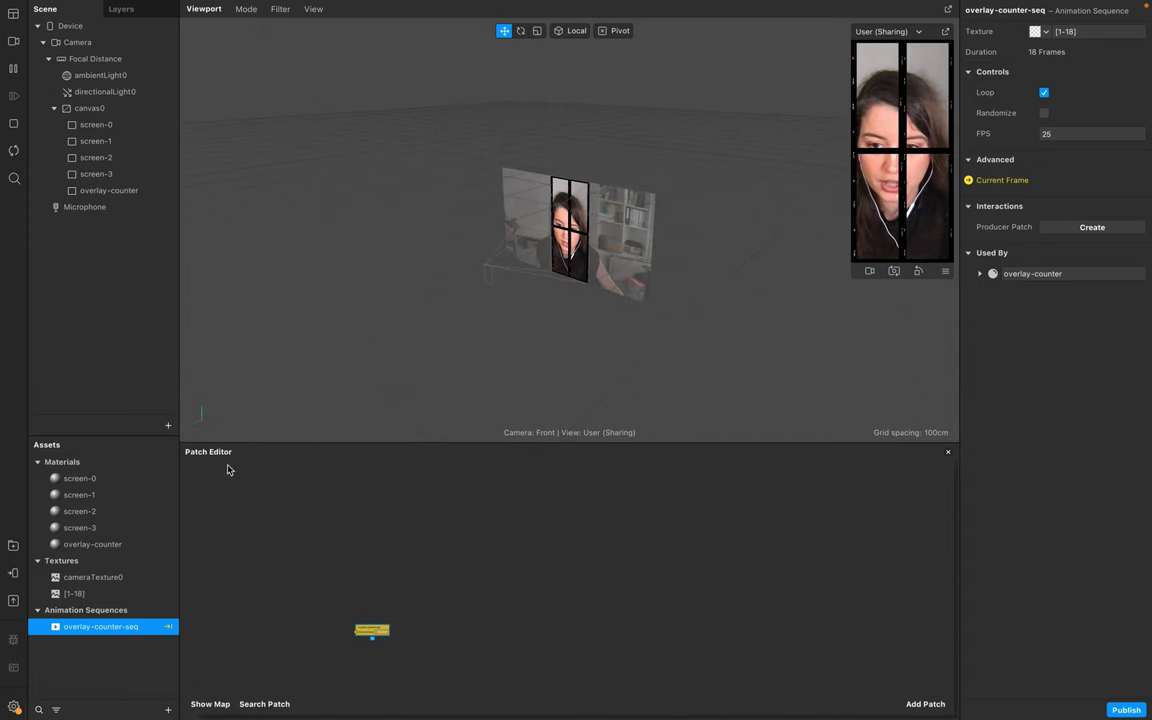
left_click_drag(391, 631, 384, 545)
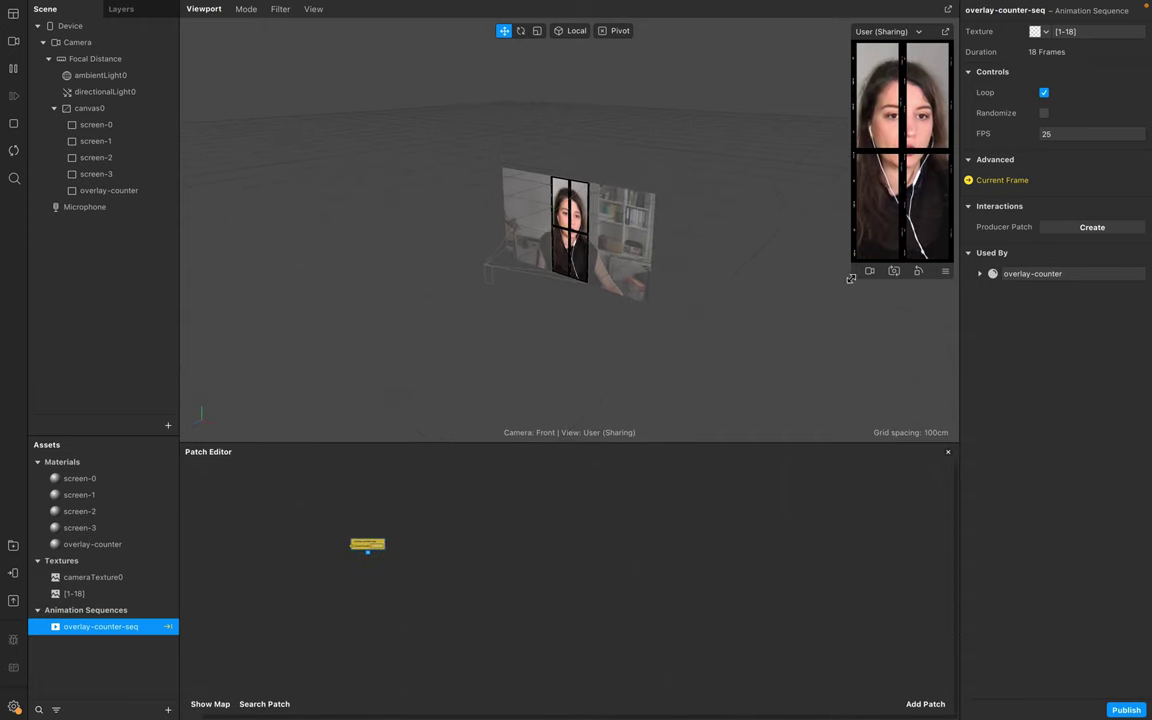
left_click_drag(852, 277, 778, 436)
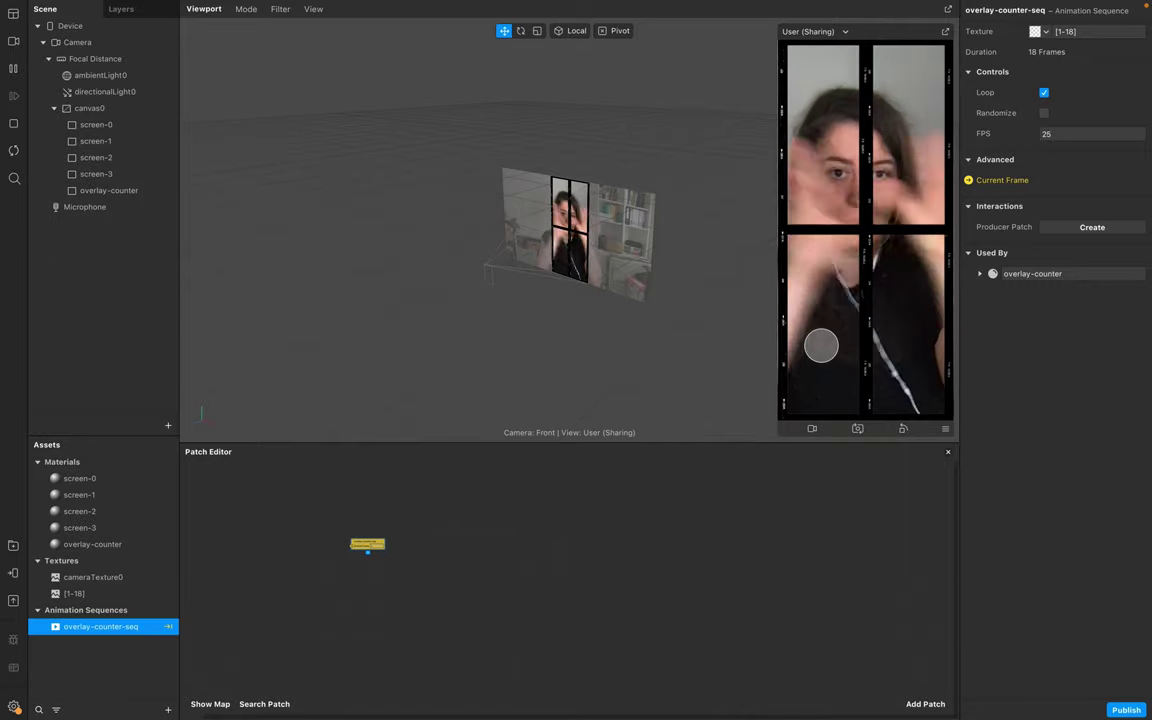
Step: Create Scale patches for the rectangles screen-0 through screen-3 together
left_click(110, 124)
left_click(115, 174, "shift")
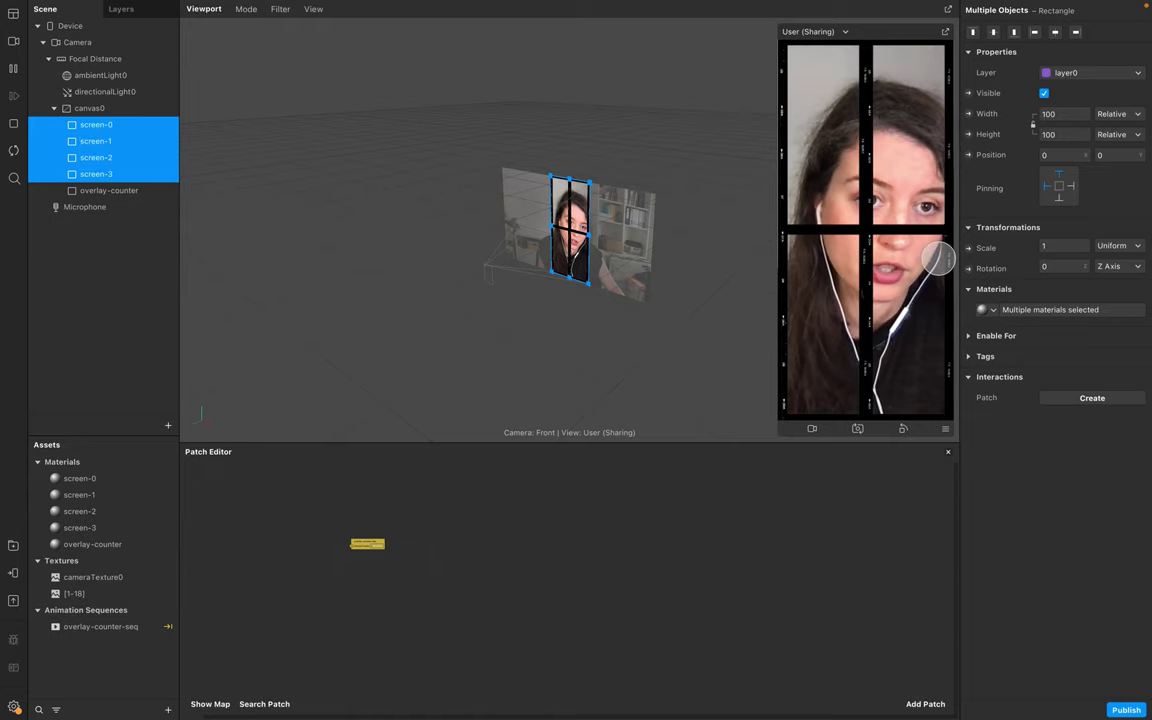
left_click(968, 249)
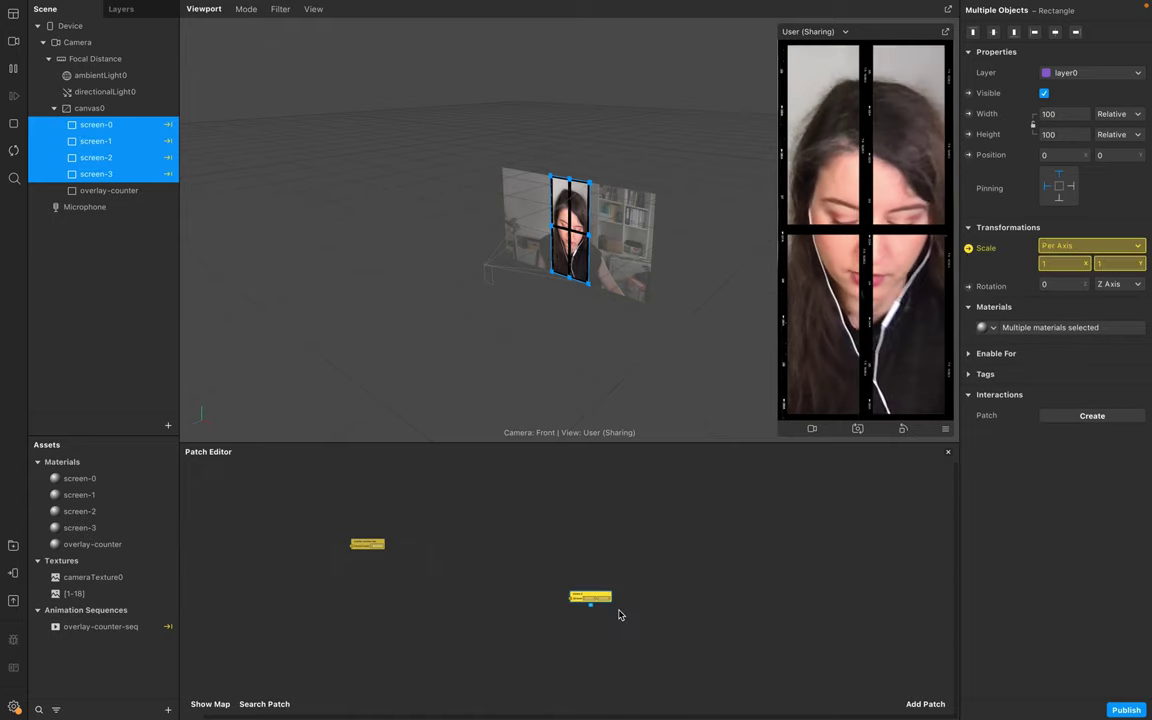
scroll(603, 627, "up", 2)
scroll(603, 627, "up", 3)
scroll(603, 627, "down", 2)
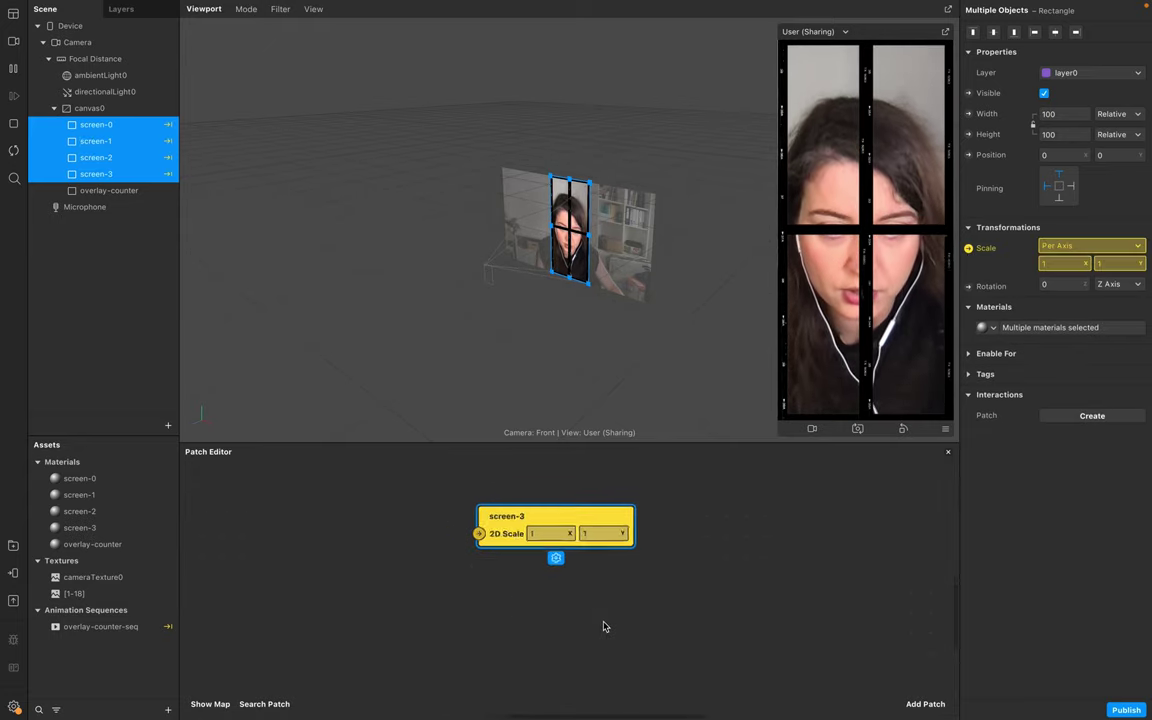
Step: Enlarge the Patch Editor and arrange the four 2D Scale patches in a column from screen-0 down to screen-3
left_click_drag(603, 443, 612, 265)
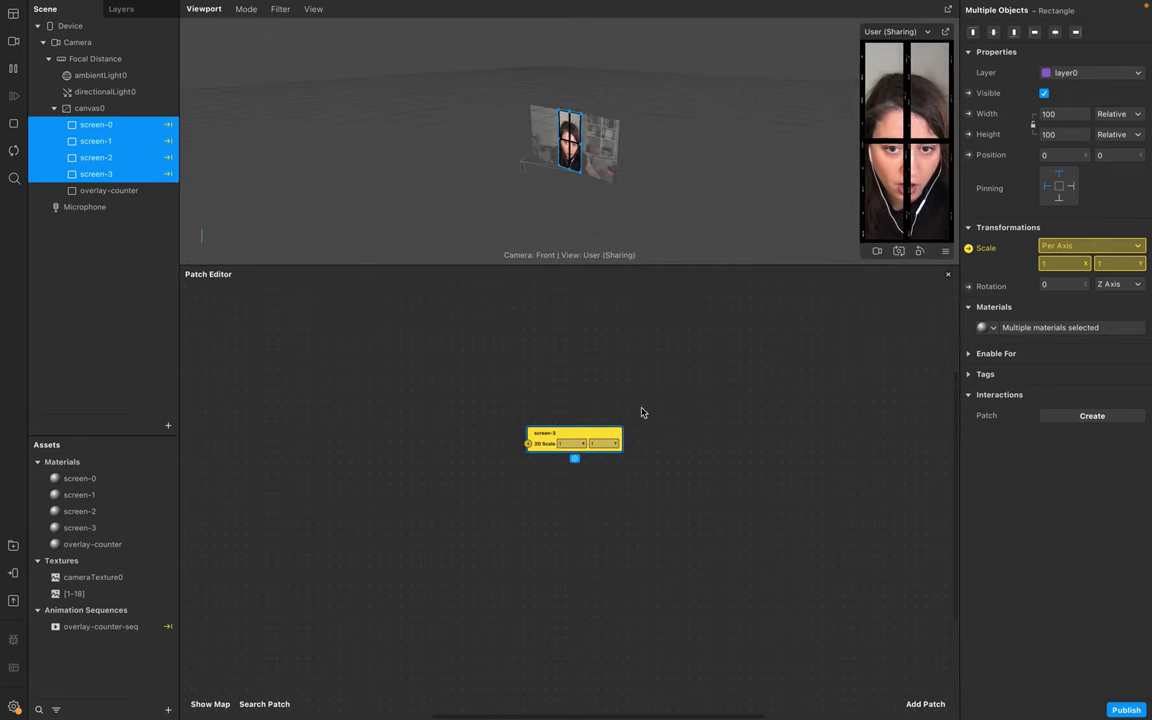
scroll(643, 411, "left", 2)
left_click_drag(648, 476, 644, 543)
left_click_drag(628, 473, 624, 509)
left_click_drag(617, 473, 616, 440)
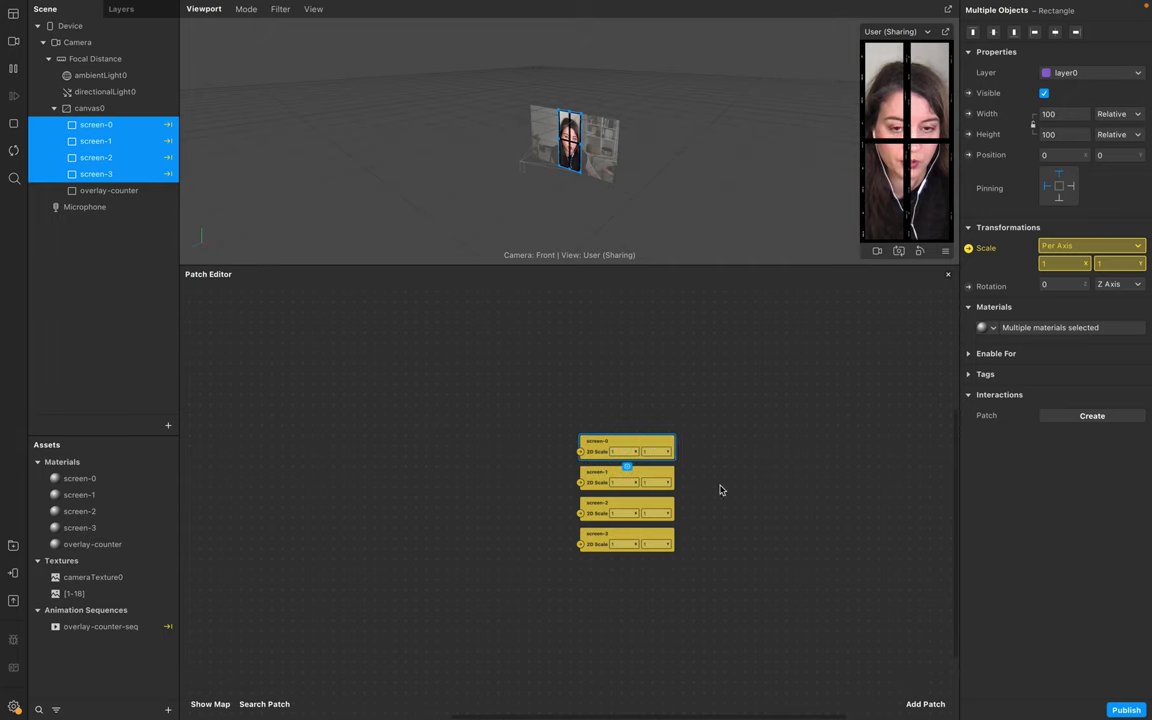
left_click(697, 471)
Step: Add a Divide patch and a Pack patch before the column of 2D Scale patches
double_click(316, 528)
type("divide")
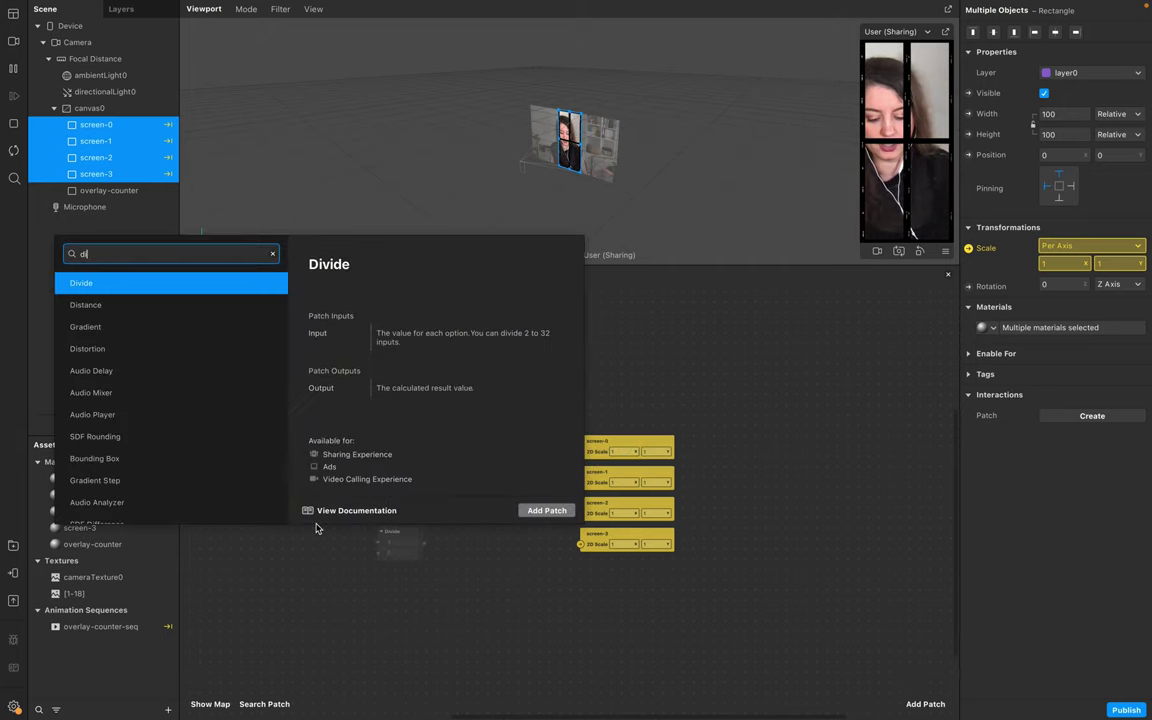
key("Return")
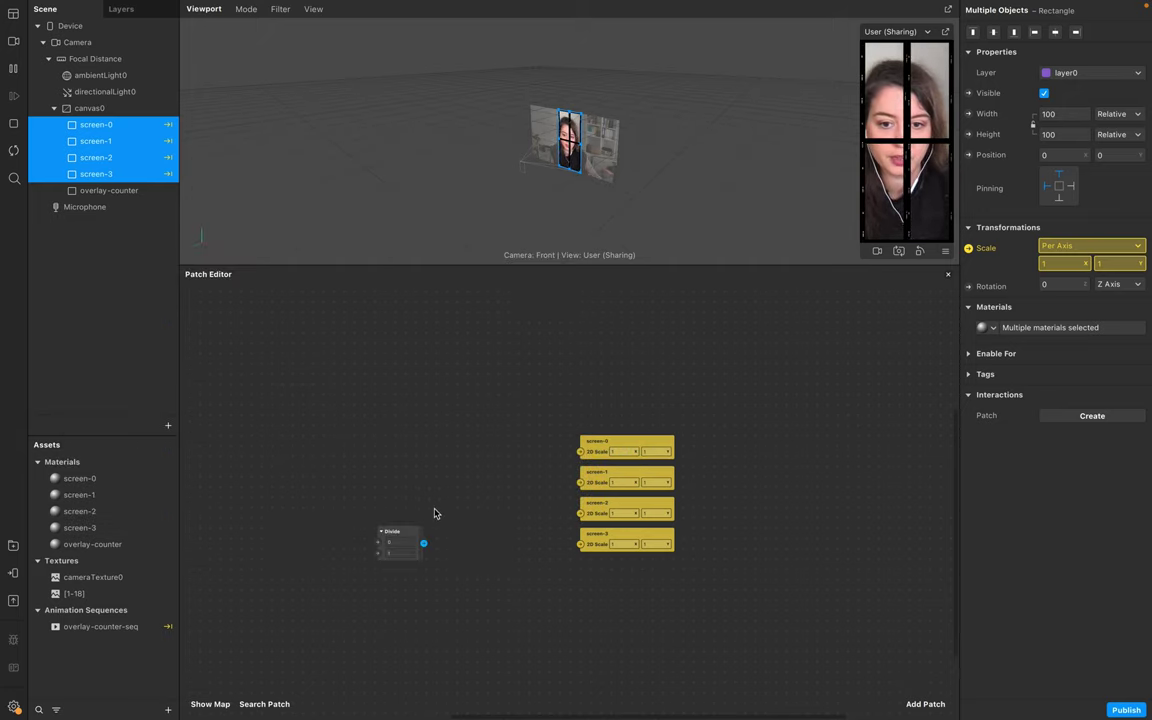
double_click(476, 507)
type("pack")
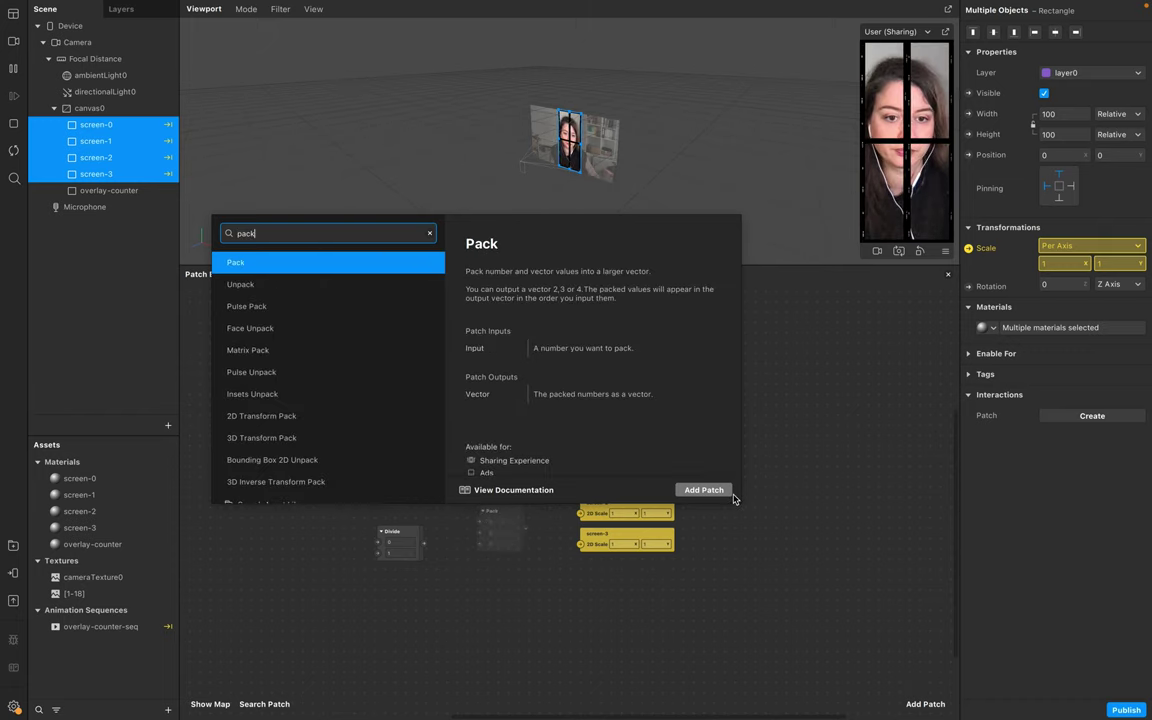
key("Return")
left_click(497, 558)
left_click(496, 576)
Step: Connect Divide's output to both Pack inputs and Pack's output to the 2D Scale of screen-0 through screen-3
left_click_drag(423, 543, 478, 536)
left_click(444, 564)
left_click_drag(405, 513, 411, 503)
left_click_drag(522, 524, 580, 451)
left_click_drag(526, 525, 580, 482)
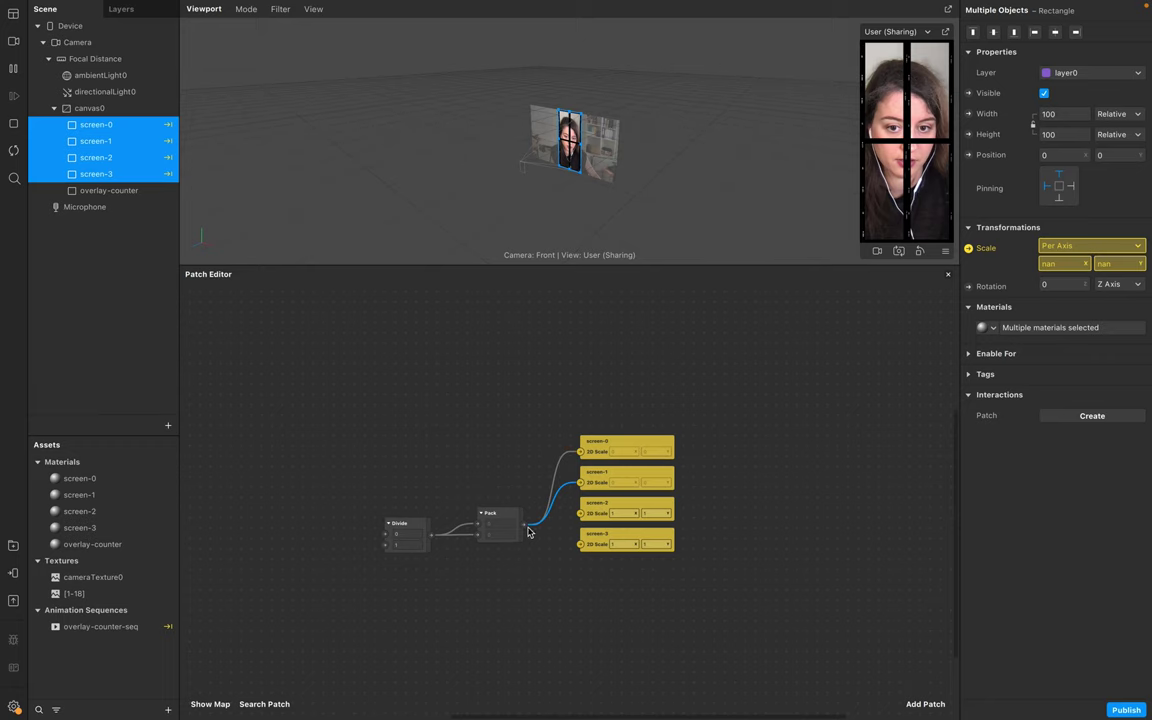
left_click_drag(526, 526, 578, 545)
Step: Set the Divide patch's first value to 2 and its second value to 4
left_click(403, 535)
scroll(409, 536, "down", 1)
type("2")
left_click(411, 537)
left_click(410, 536)
type("4")
left_click(568, 570)
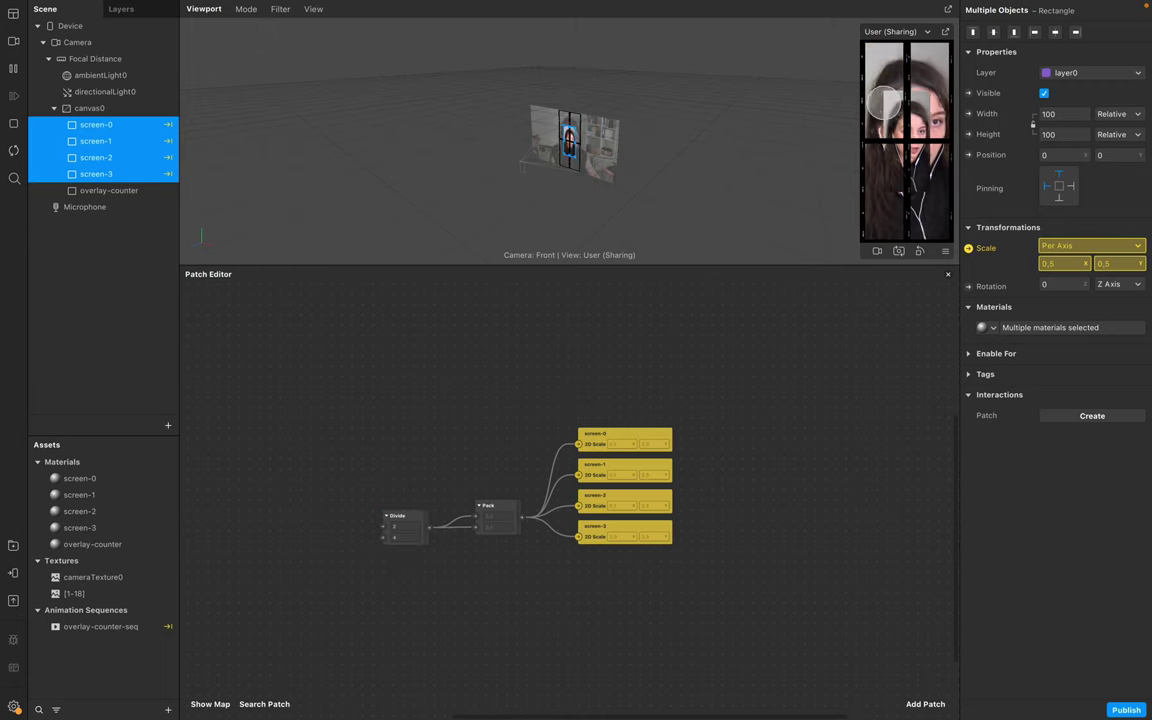
scroll(706, 570, "up", 5)
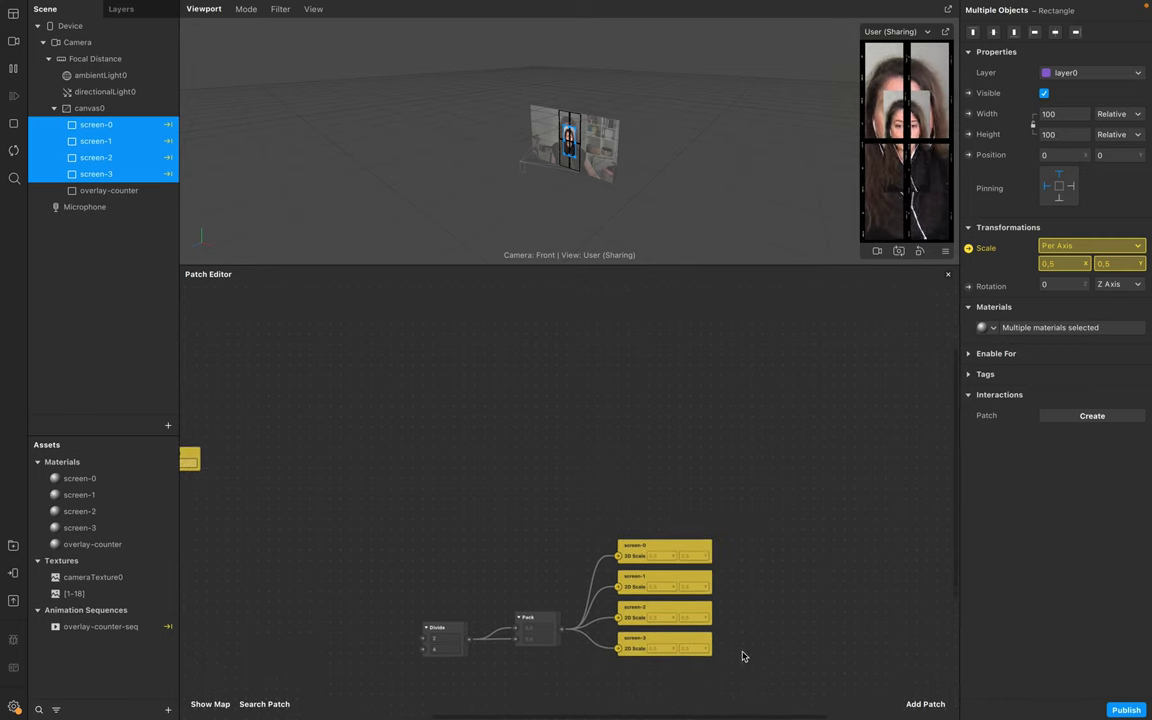
Step: Move the patch group of Divide, Pack and the four 2D Scale patches down to free space above it
left_click_drag(743, 674, 397, 527)
left_click_drag(646, 546, 697, 567)
left_click(670, 497)
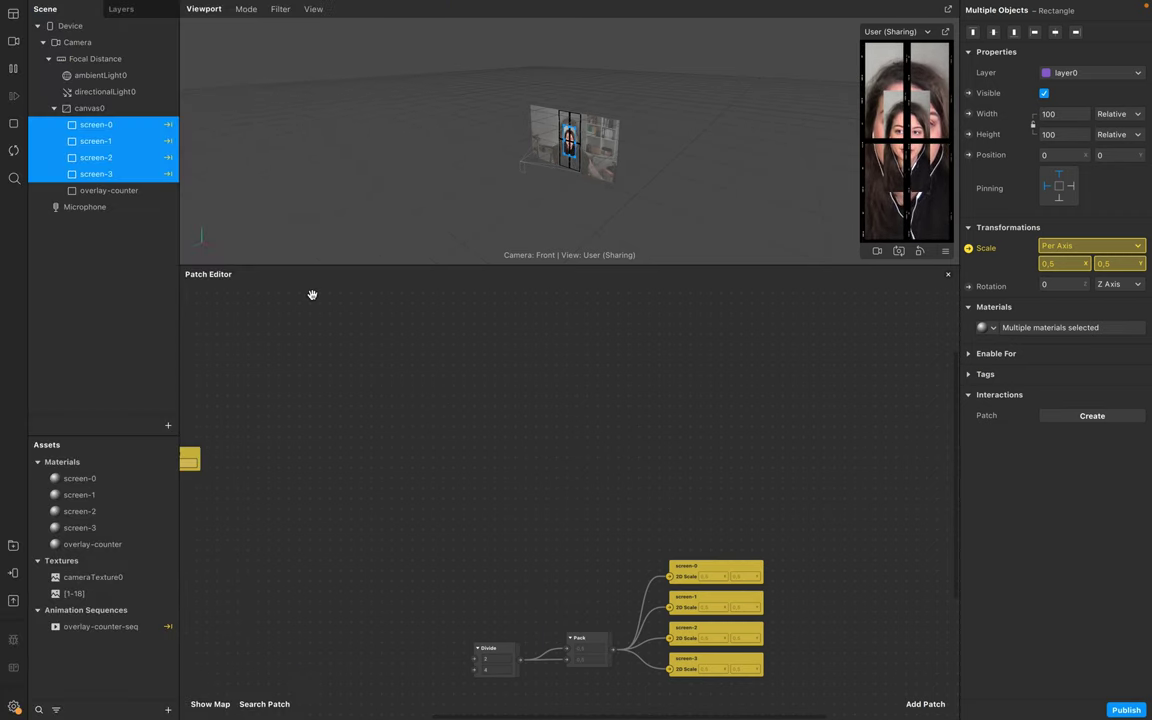
Step: Add a Device patch above the scale patch group and place a new Divide patch beside it
left_click(57, 27)
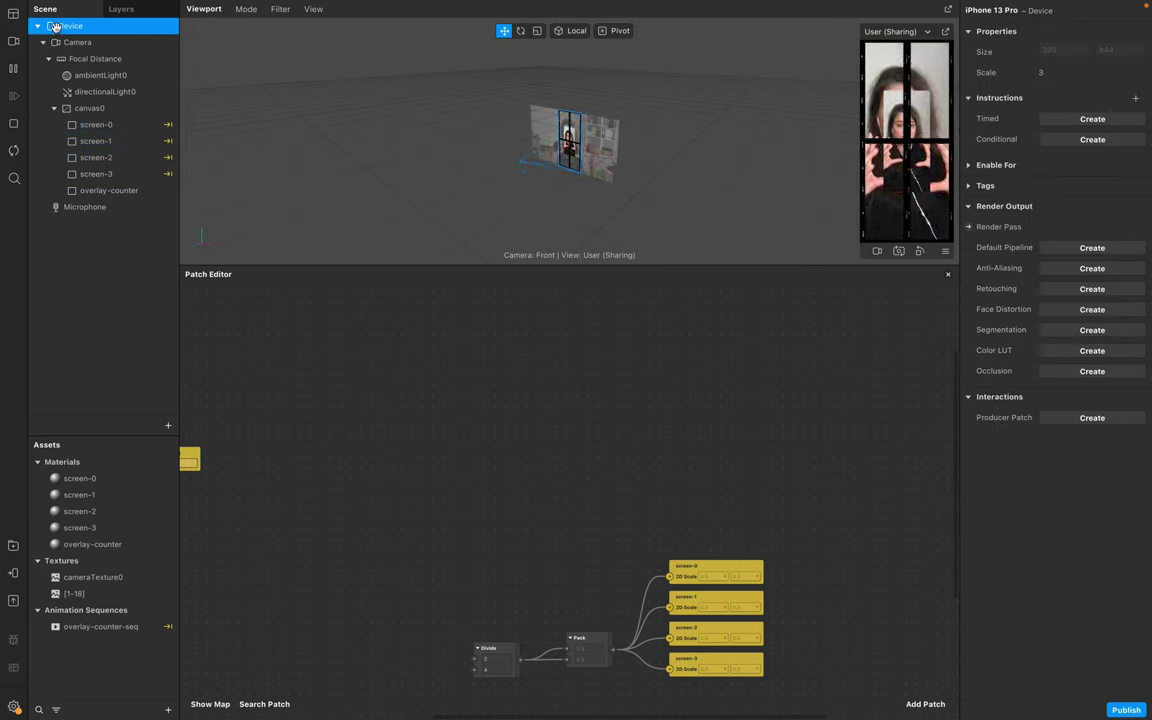
left_click_drag(55, 27, 438, 417)
scroll(462, 410, "right", 1)
scroll(468, 406, "up", 2)
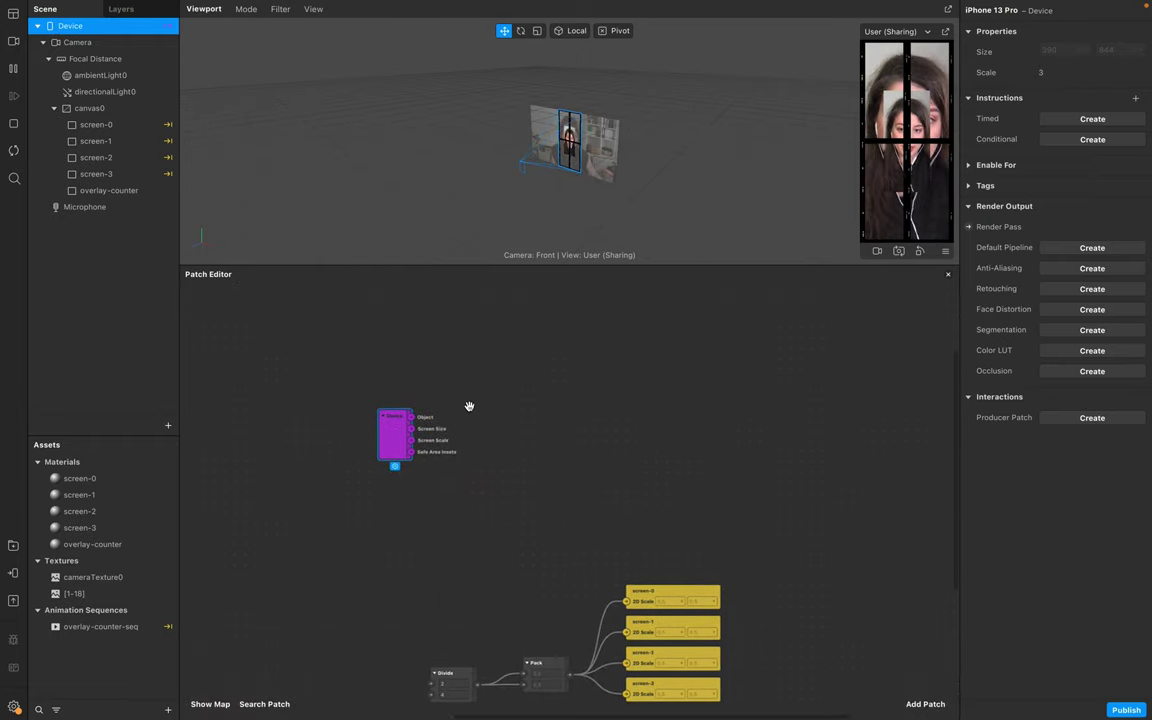
double_click(555, 411)
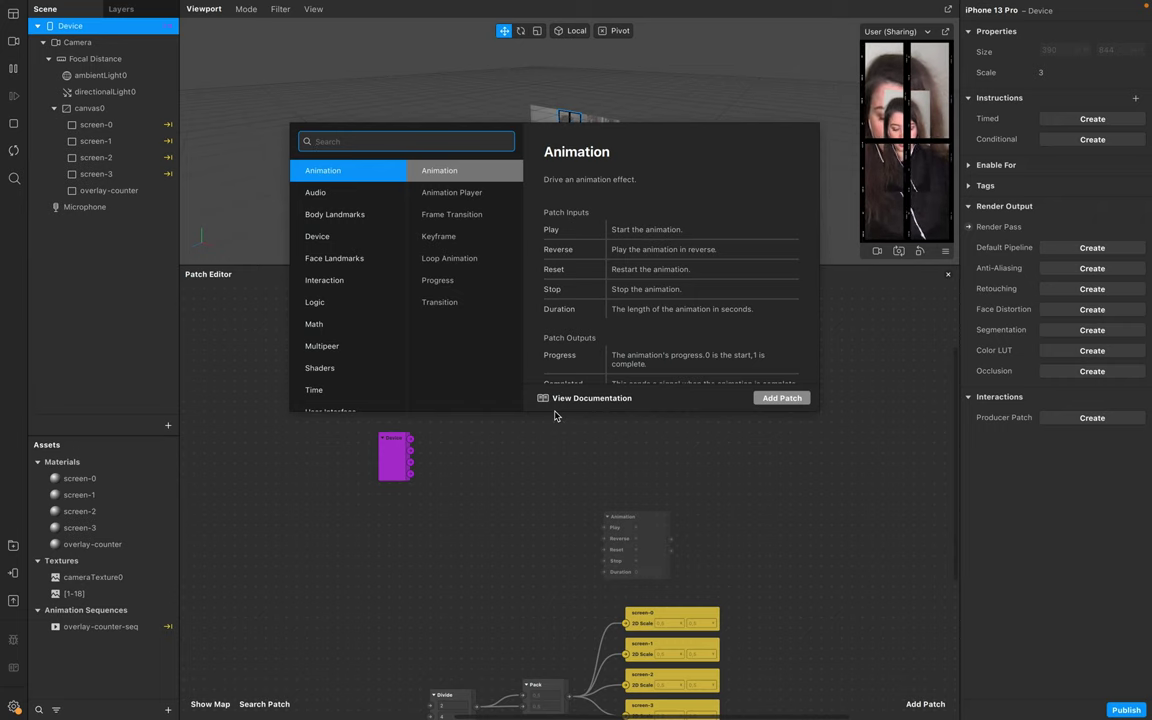
type("divide")
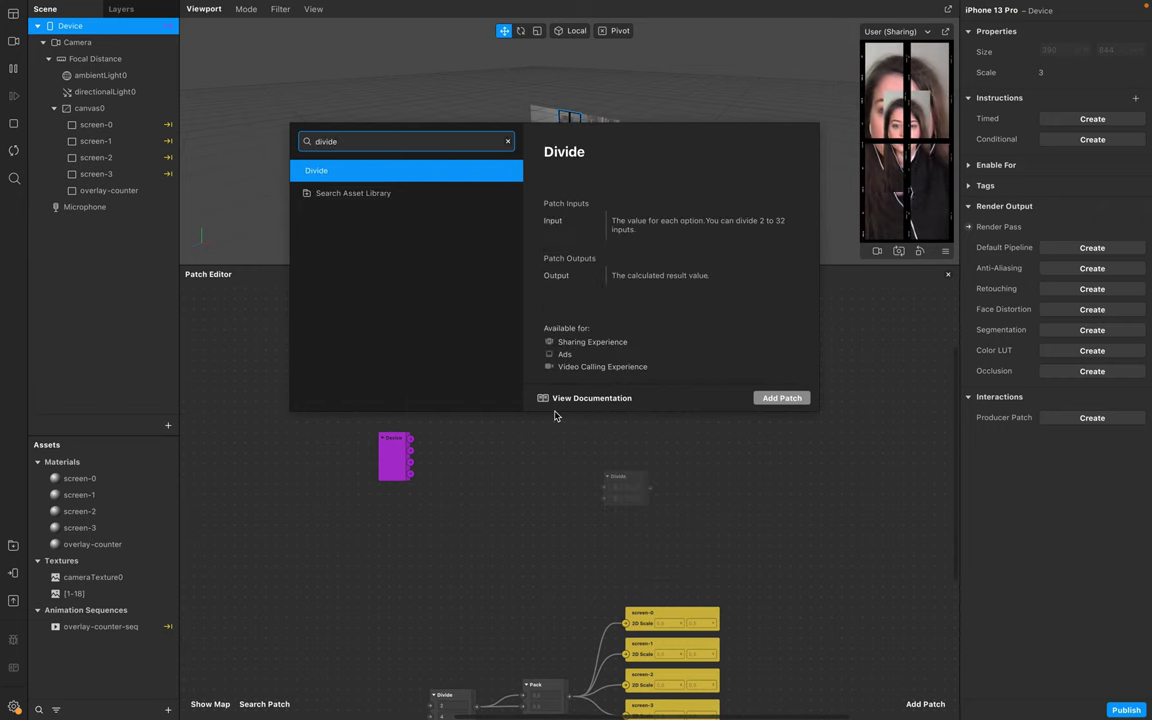
key("Return")
left_click_drag(645, 483, 498, 440)
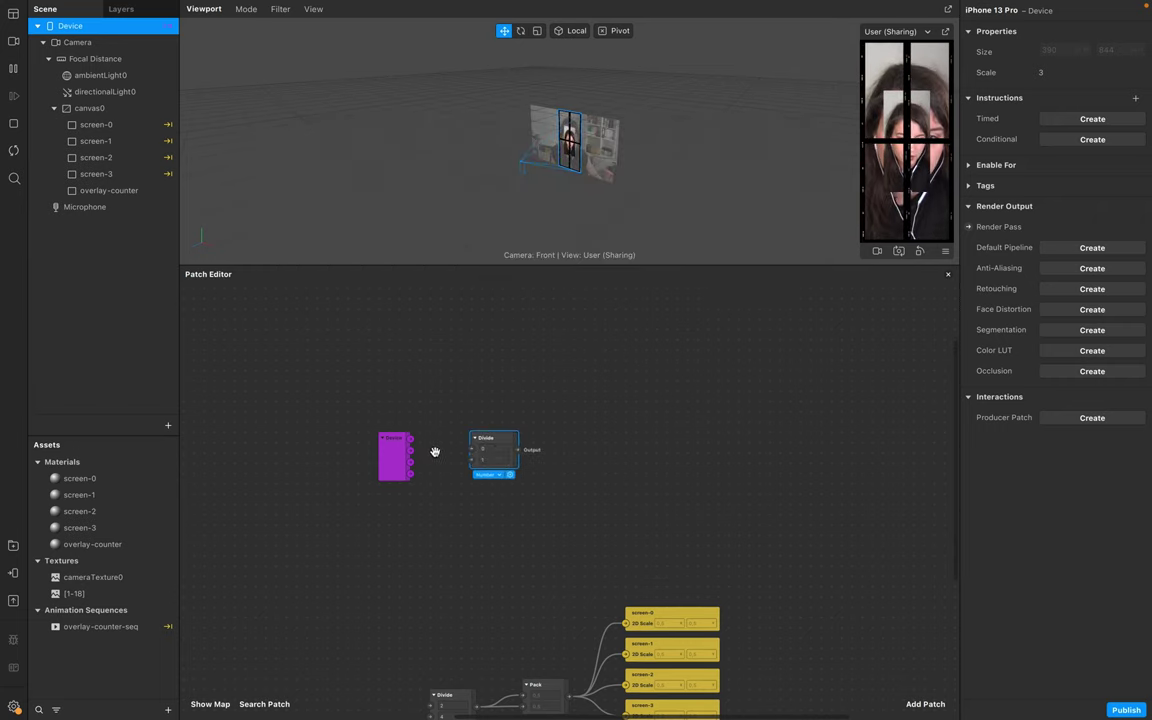
Step: Connect Device's Screen Size to the first input of the new Divide patch and Screen Scale to its second input
left_click_drag(415, 451, 471, 450)
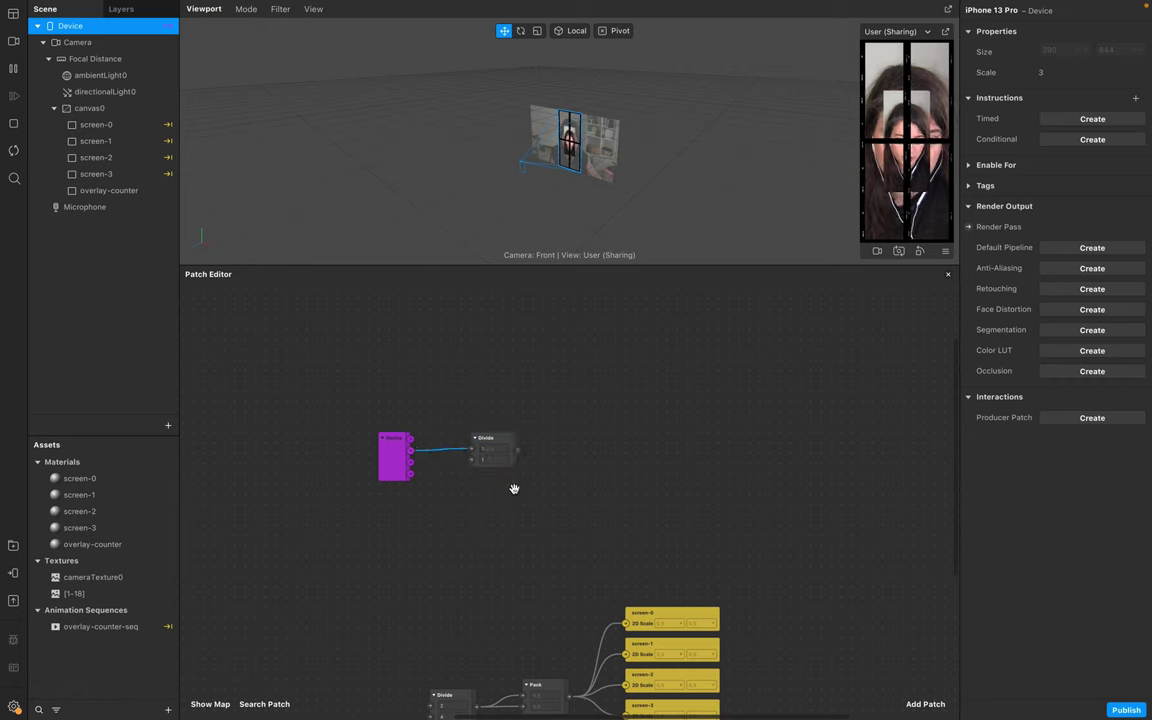
scroll(500, 487, "up", 3)
scroll(499, 489, "down", 4)
scroll(494, 488, "up", 3)
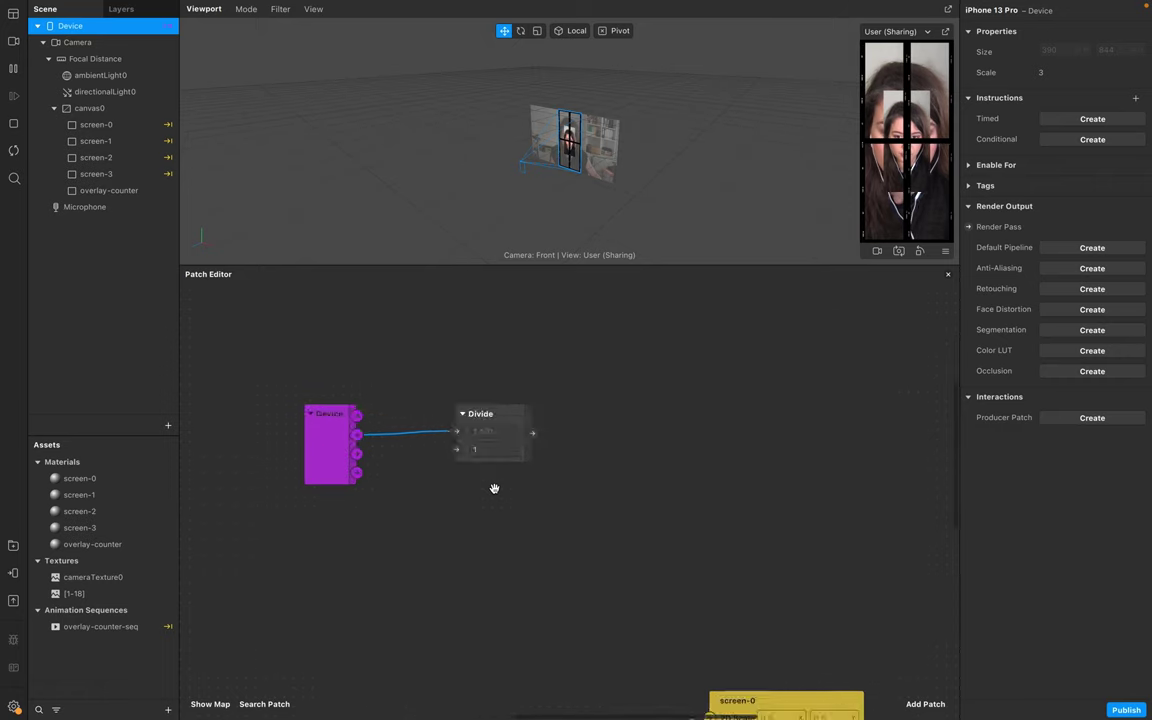
scroll(494, 488, "down", 3)
left_click_drag(378, 458, 466, 456)
Step: Add a Multiply patch and connect the screen-size Divide's output to its first input
right_click(627, 401)
type("mul")
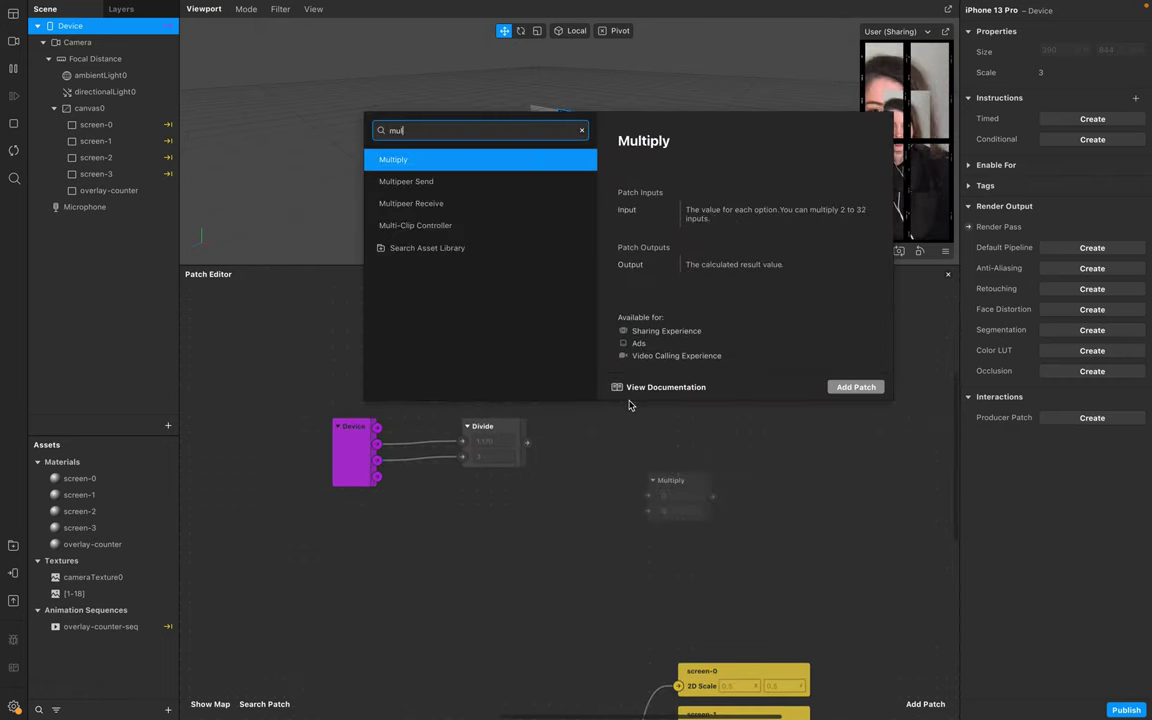
key("Return")
scroll(600, 420, "up", 1)
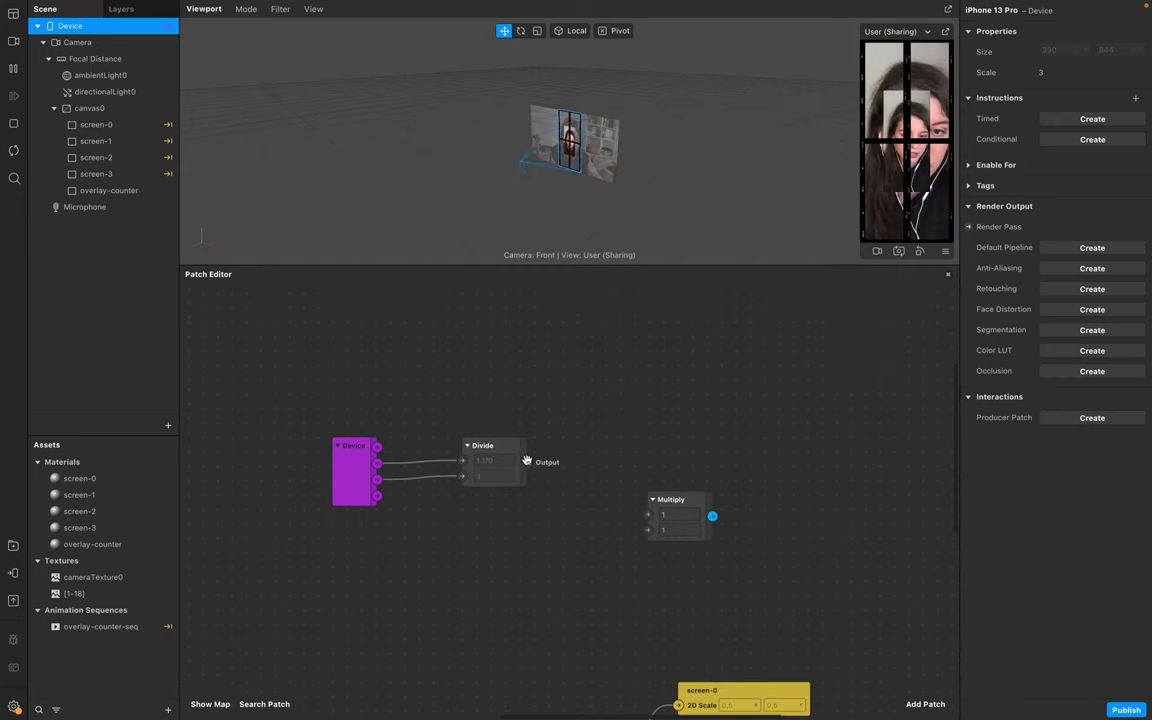
left_click_drag(527, 462, 632, 388)
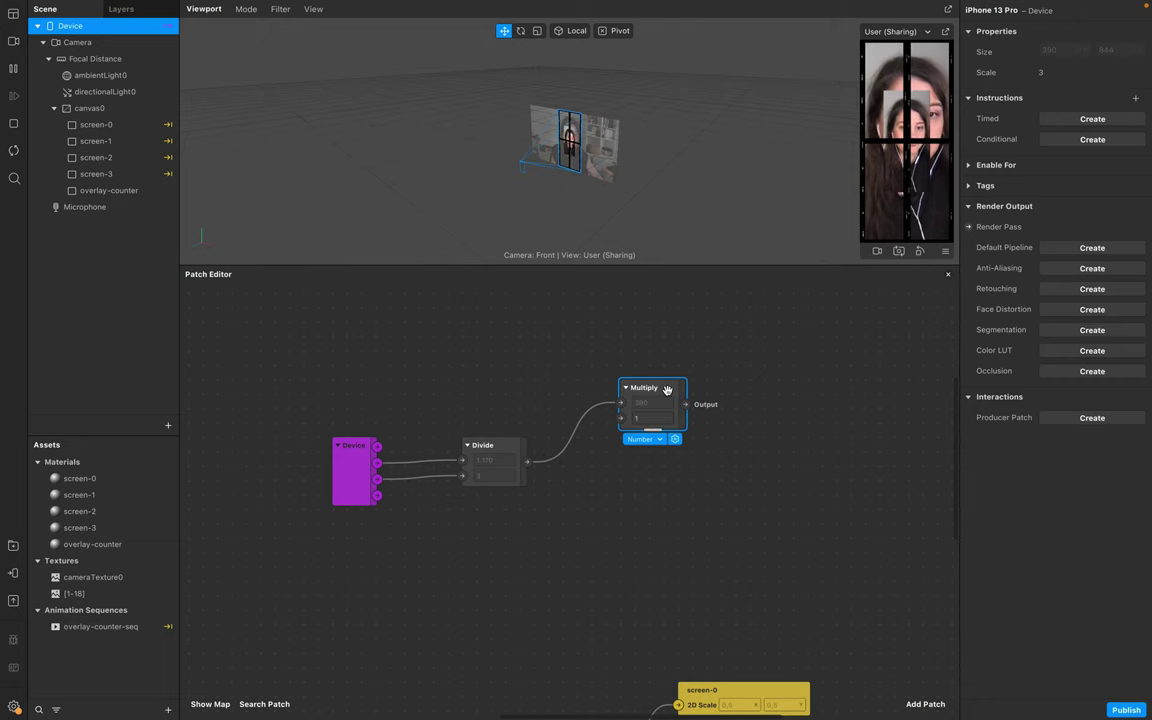
Step: Change the Multiply patch's type to Vector 2 and move it slightly higher
left_click(658, 439)
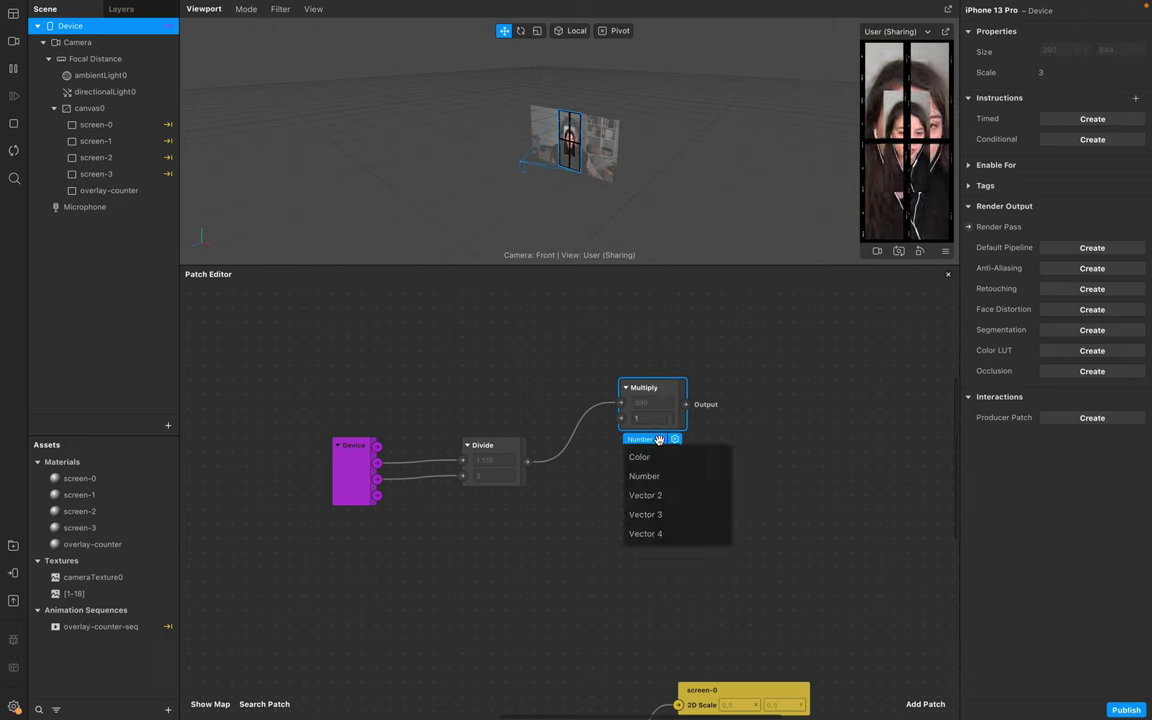
left_click(648, 496)
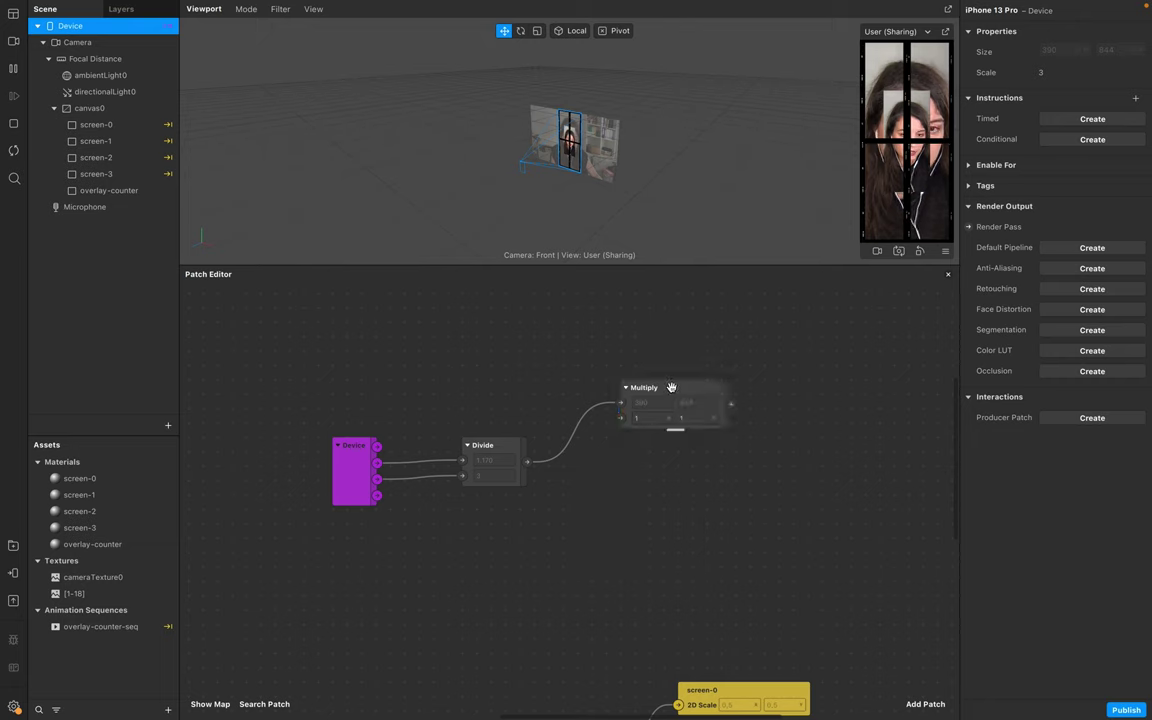
left_click_drag(671, 387, 669, 358)
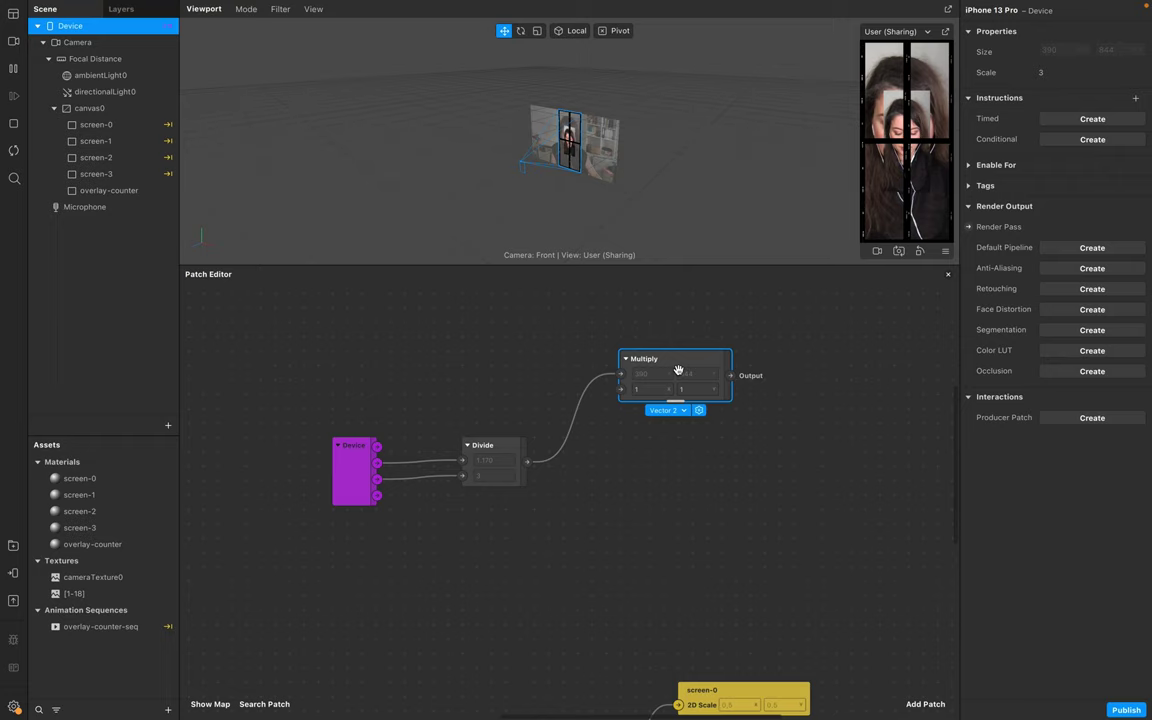
Step: Add three copies of the Multiply patch and arrange them in a column beneath the original
key("super+v")
key("super+v")
key("super+v")
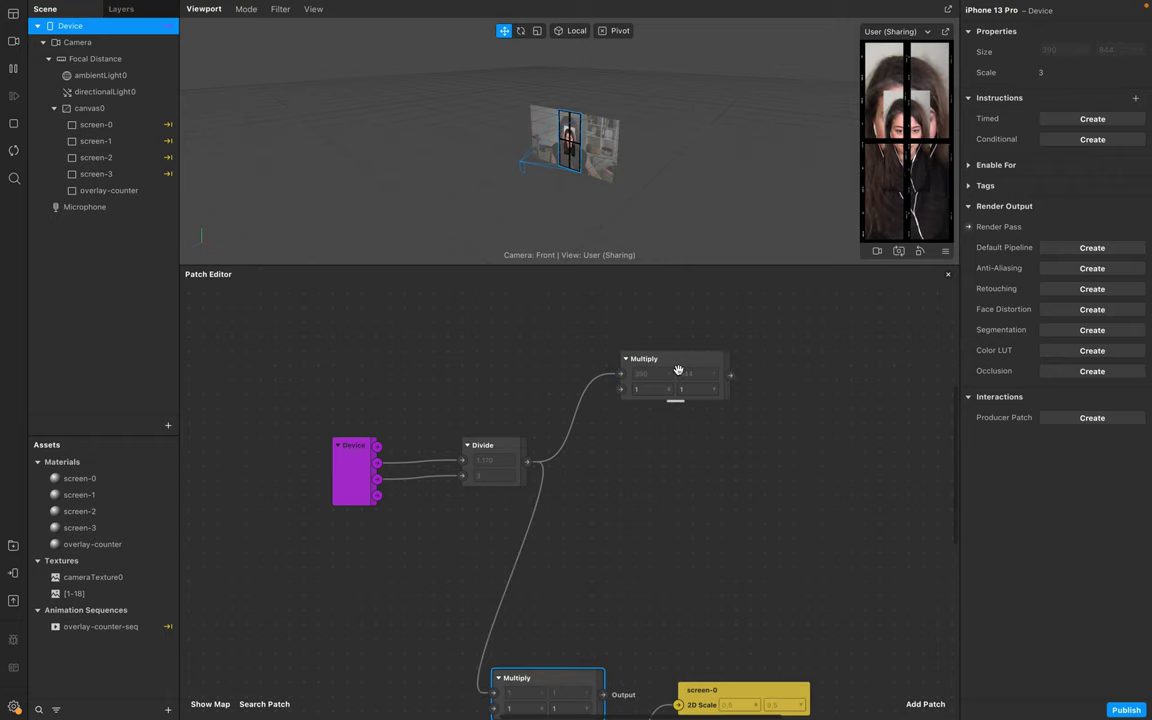
left_click_drag(584, 671, 711, 424)
left_click_drag(573, 671, 701, 482)
left_click_drag(563, 675, 692, 543)
left_click(864, 334)
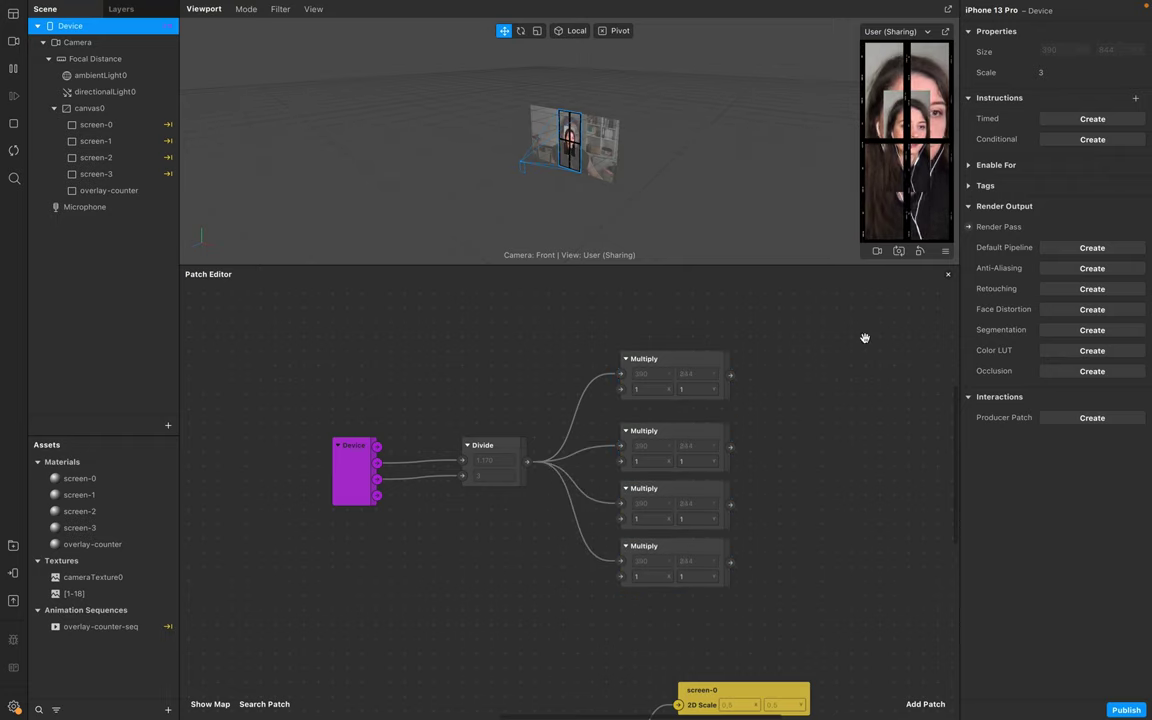
Step: Create 2D Position patches for screen-0 through screen-3 and place each beside its Multiply patch
left_click(85, 124)
left_click(107, 173, "shift")
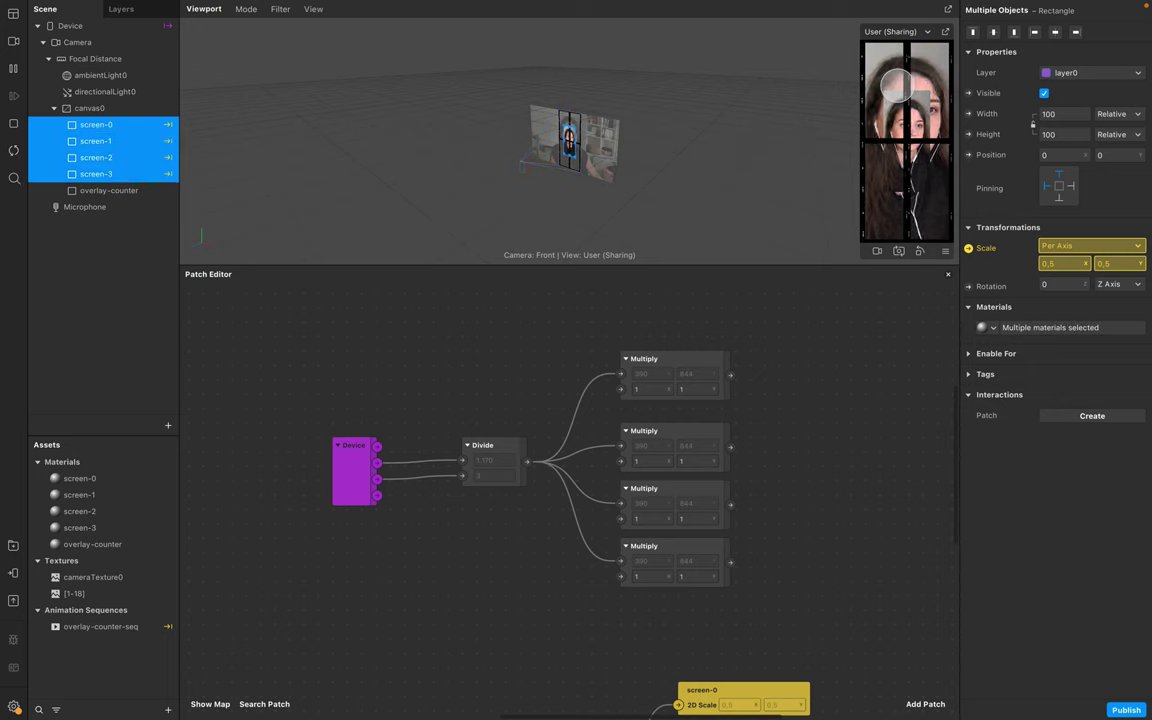
left_click(969, 155)
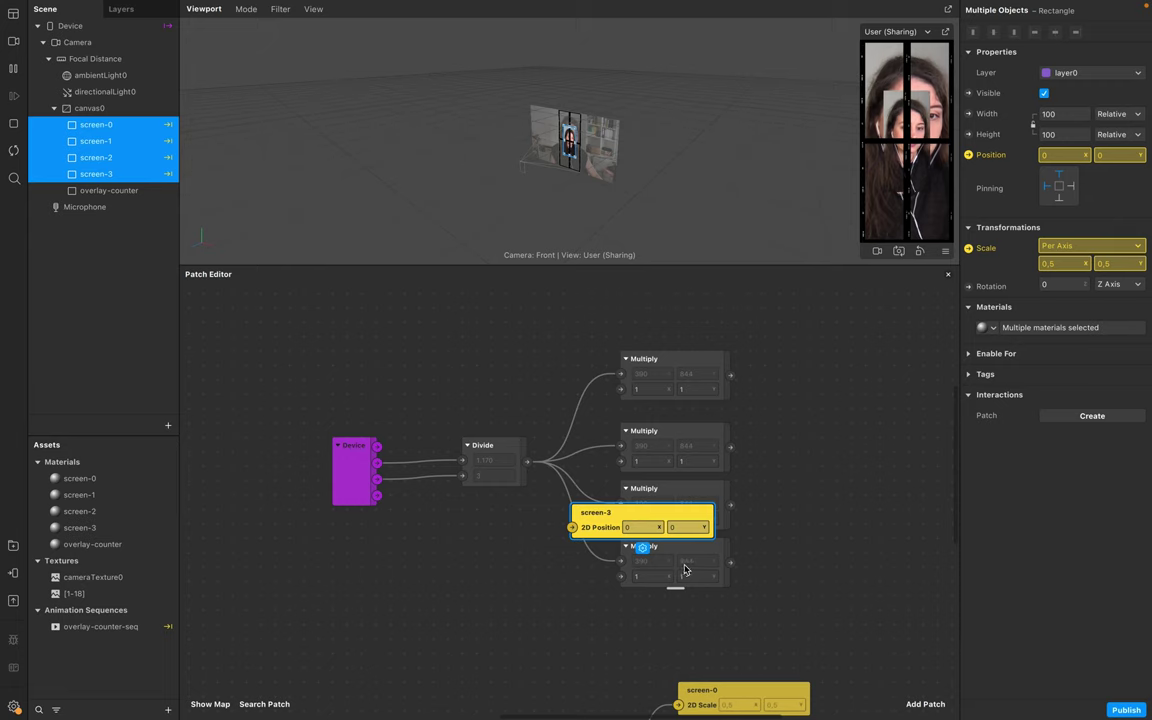
left_click_drag(789, 560, 676, 566)
left_click_drag(495, 527, 717, 376)
Step: Connect the four Multiply outputs, in order, to the 2D Position inputs of screen-0 through screen-3
left_click_drag(617, 381, 655, 382)
left_click_drag(619, 455, 639, 454)
left_click_drag(619, 512, 639, 511)
left_click_drag(618, 569, 654, 569)
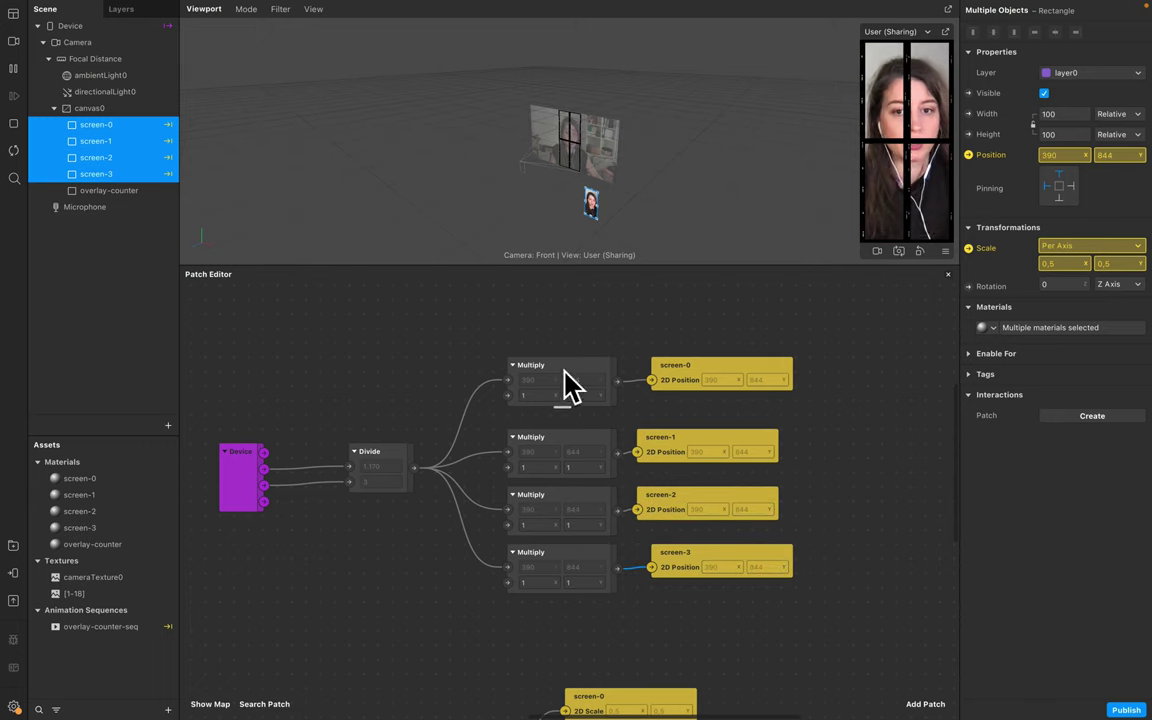
Step: Change screen-0's Multiply patch to the Number type and set its second value to -0,25
left_click(518, 372)
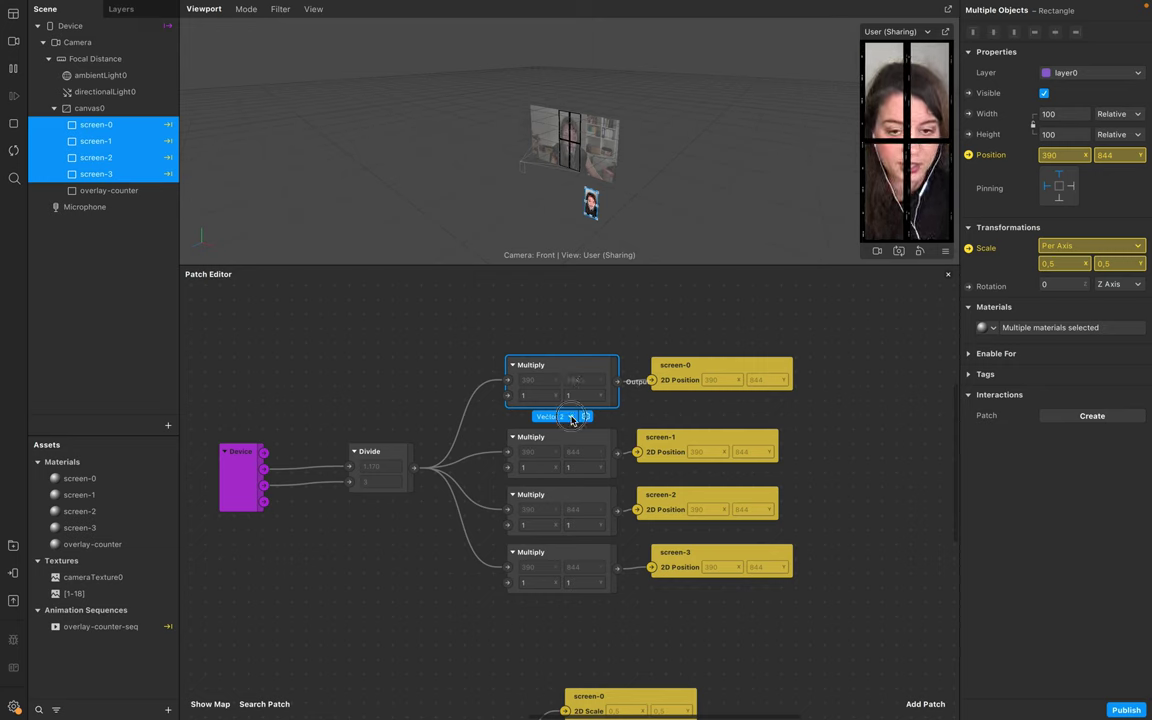
left_click(572, 417)
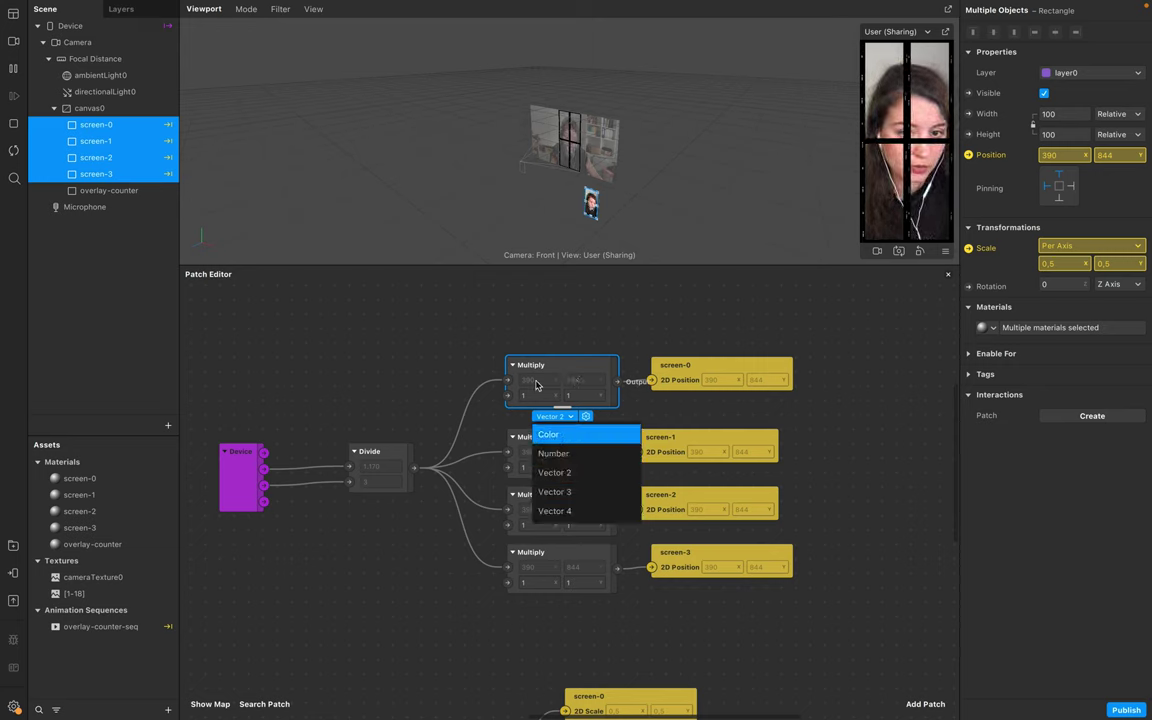
left_click(550, 454)
left_click(536, 396)
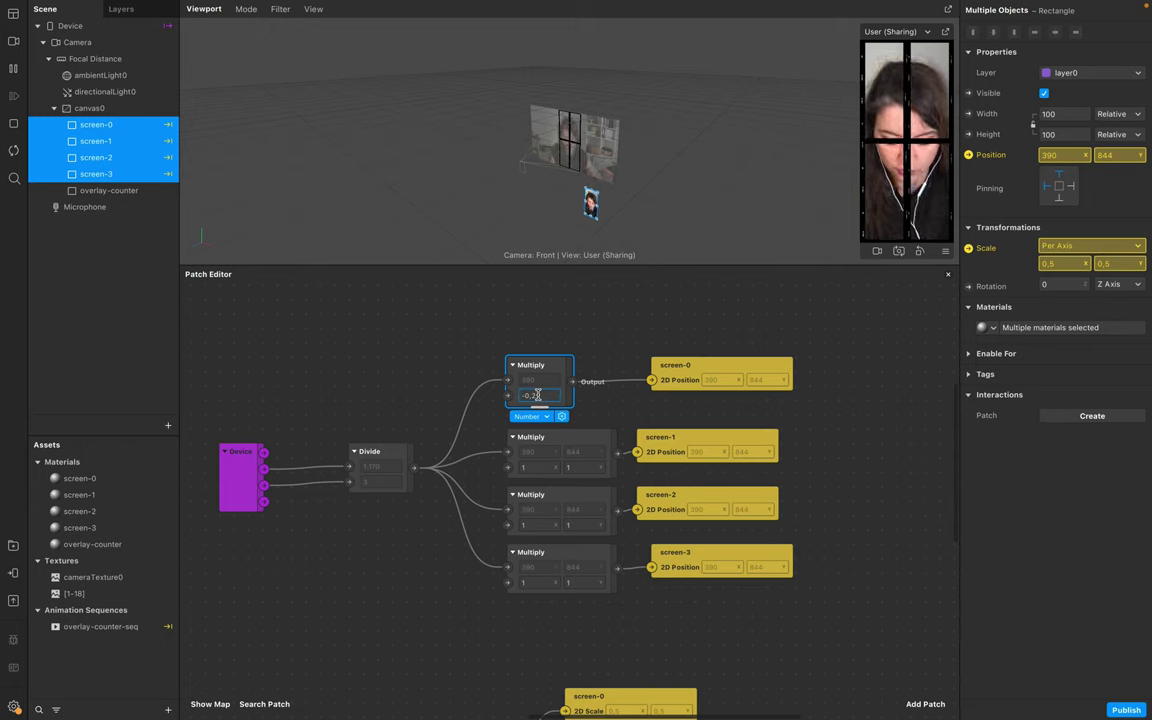
type("-0,25")
left_click(600, 410)
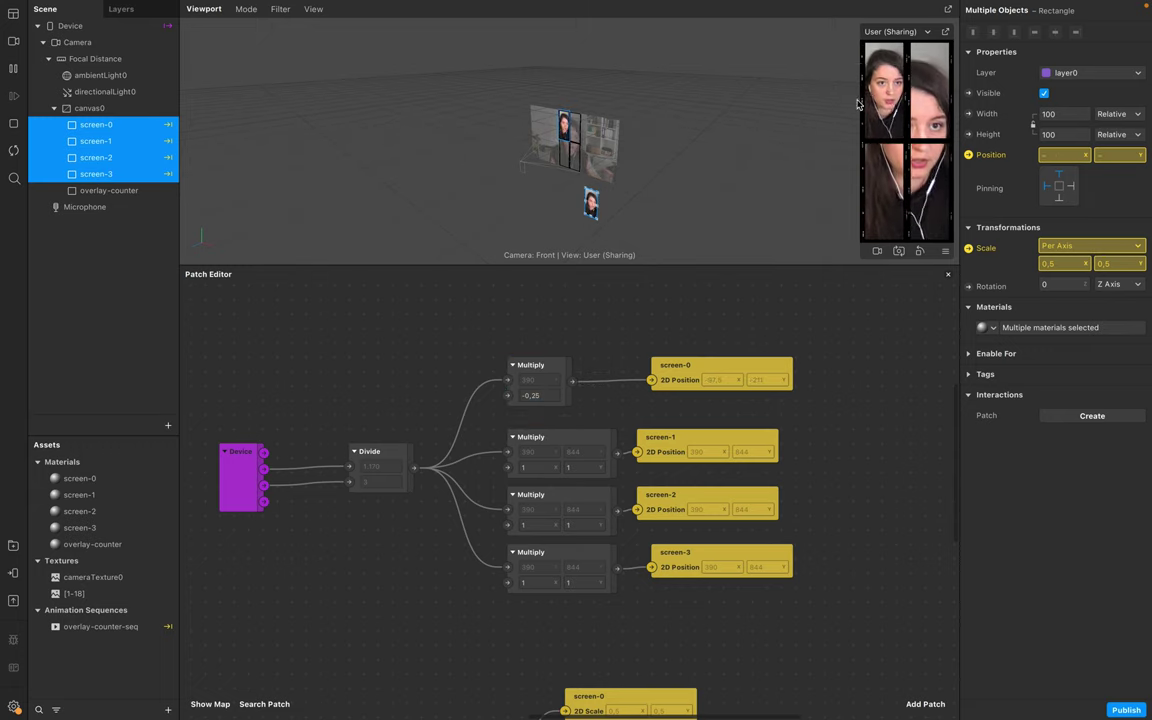
Step: Set the second input of screen-1's Multiply patch to X 0,25 and Y -0,25
double_click(532, 466)
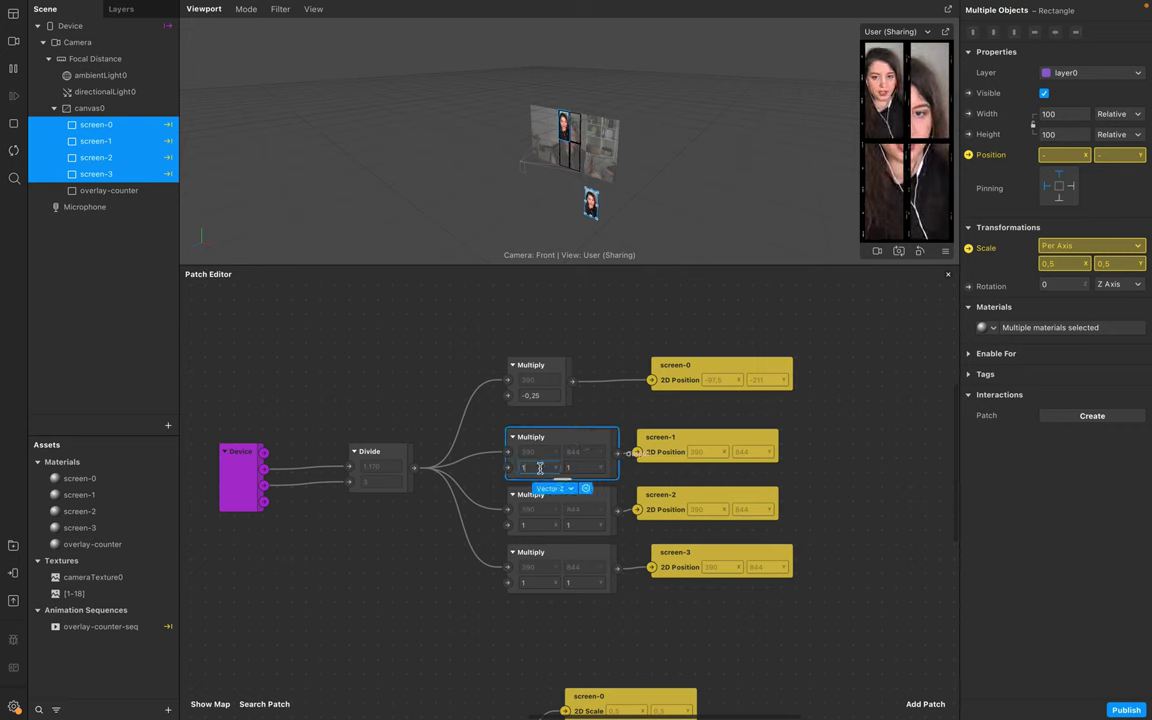
type("0,2")
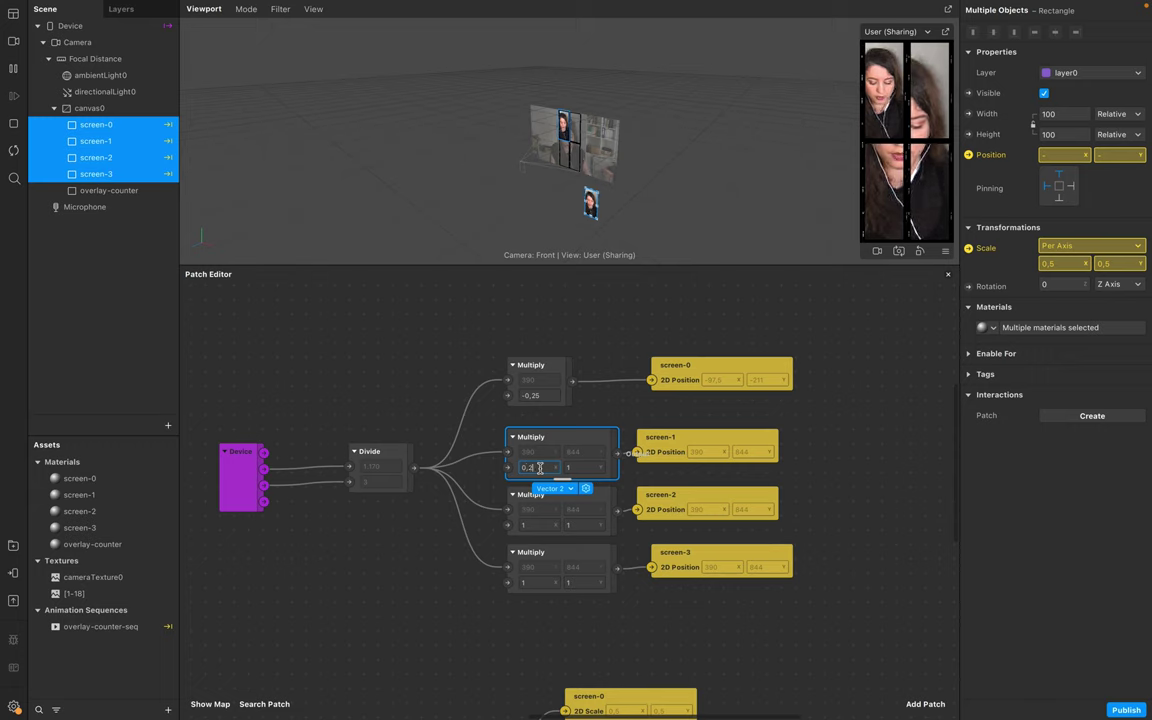
type("5")
double_click(588, 467)
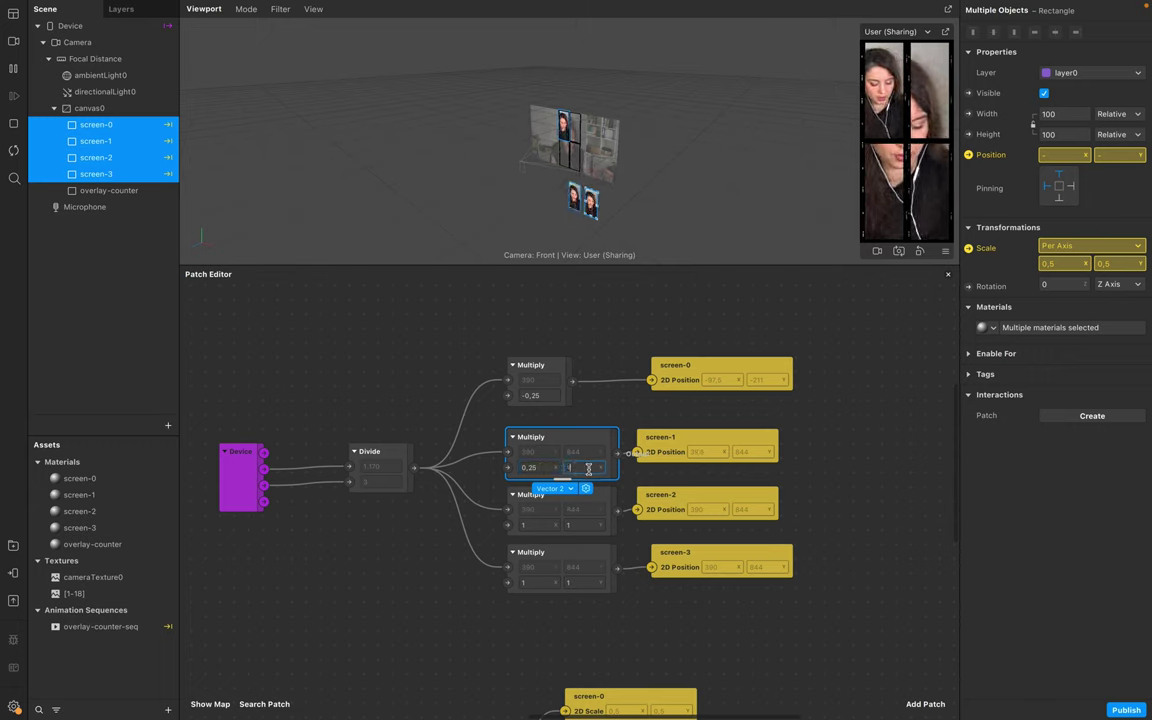
type("-0,25")
Step: Set the second input of screen-2's Multiply patch to X -0,25 and Y 0,25
double_click(537, 525)
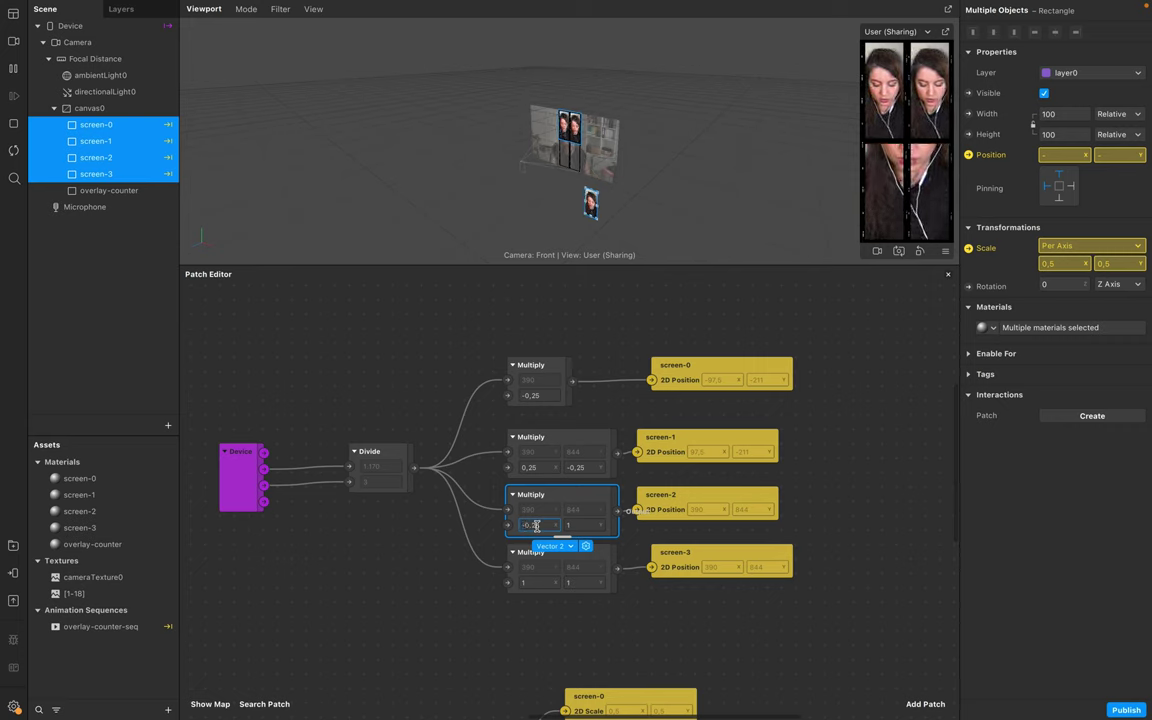
left_click(591, 525)
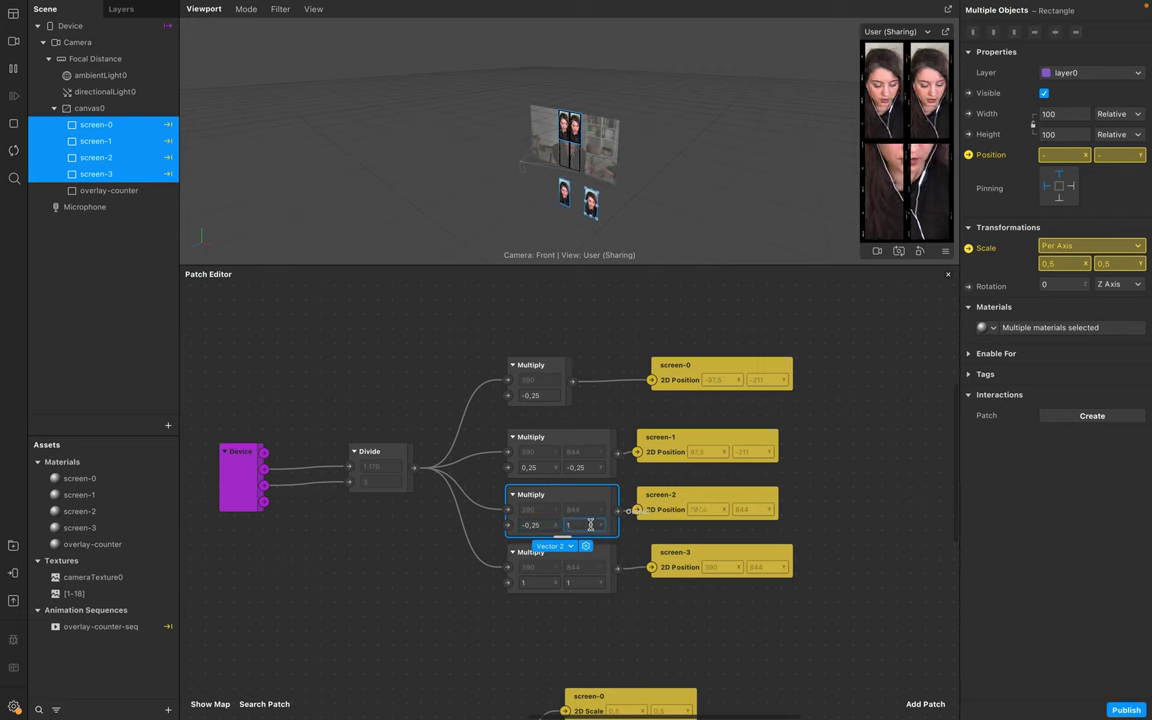
type("0,25")
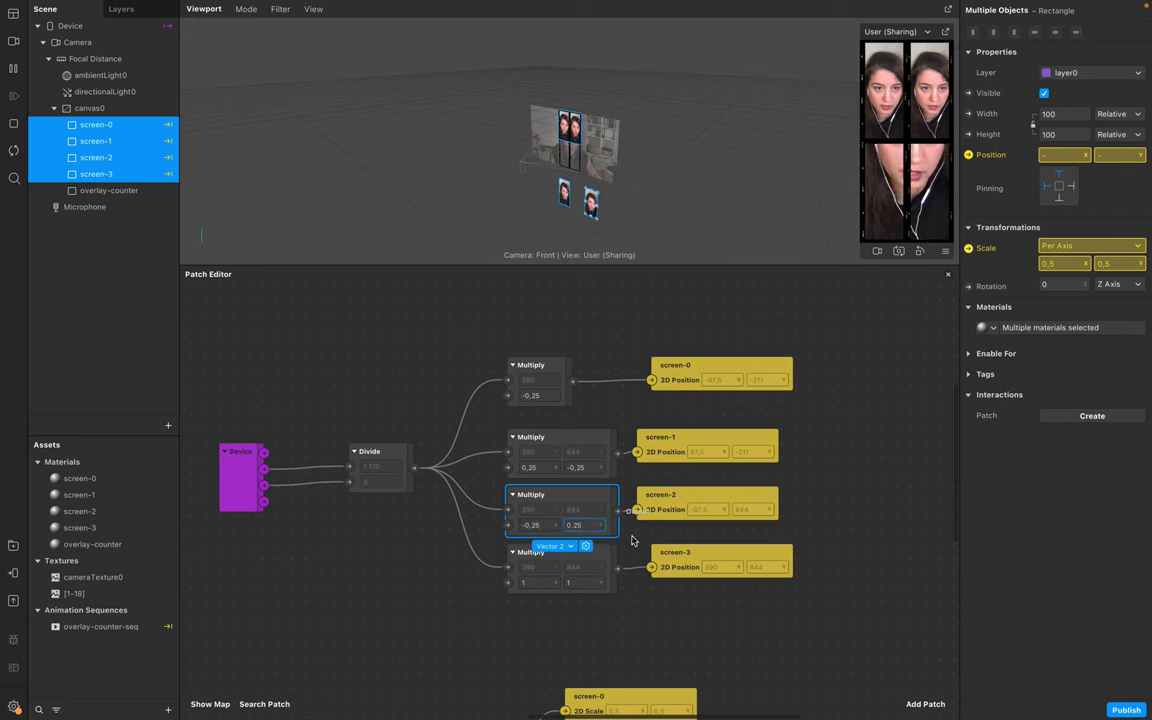
key("Return")
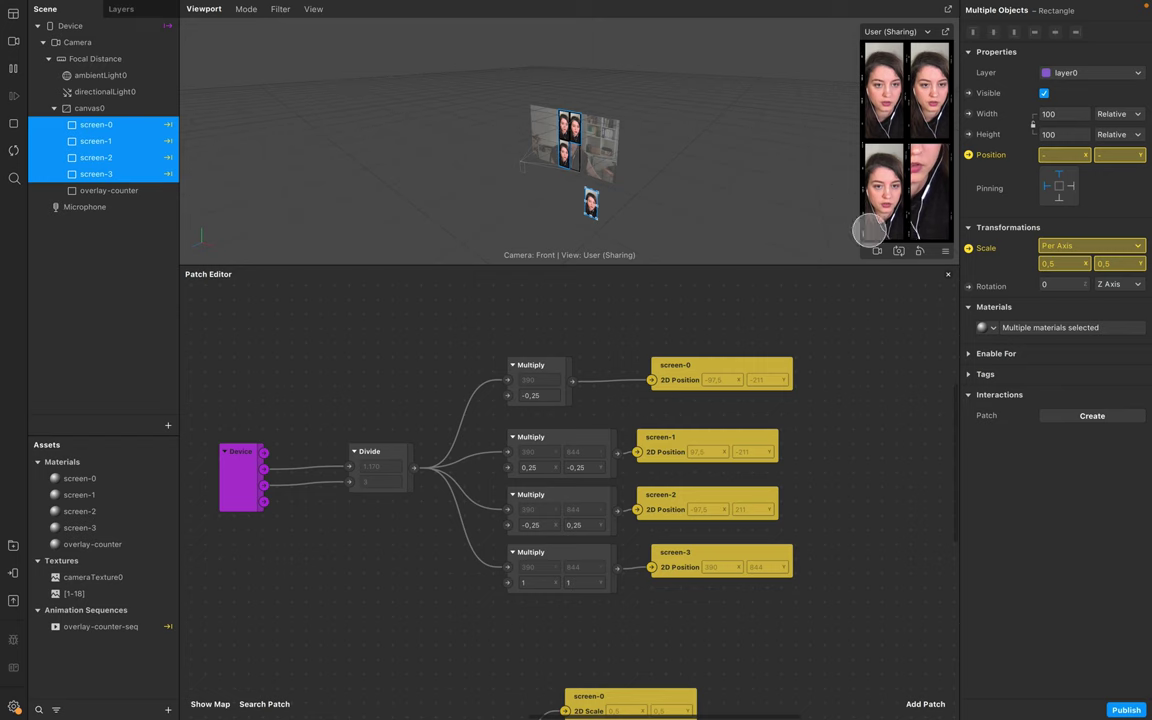
Step: Change screen-3's Multiply patch to the Number type and set its second value to 0,25
left_click(596, 561)
left_click(553, 603)
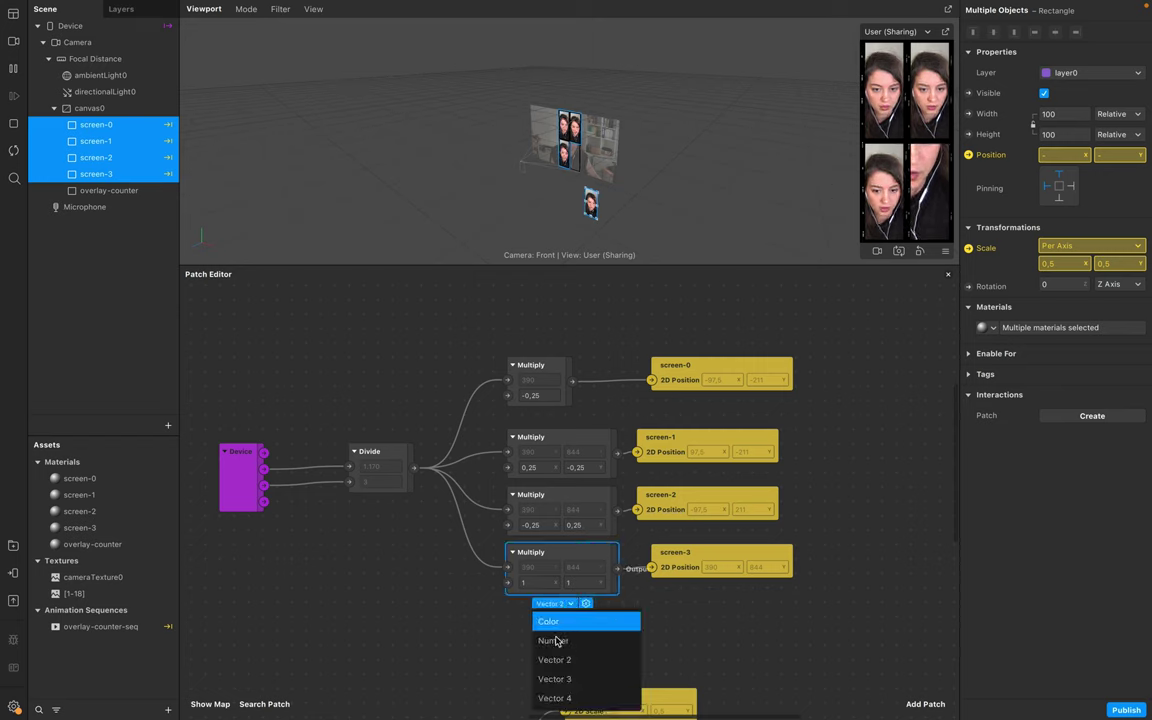
left_click(558, 641)
left_click(534, 582)
type("0,")
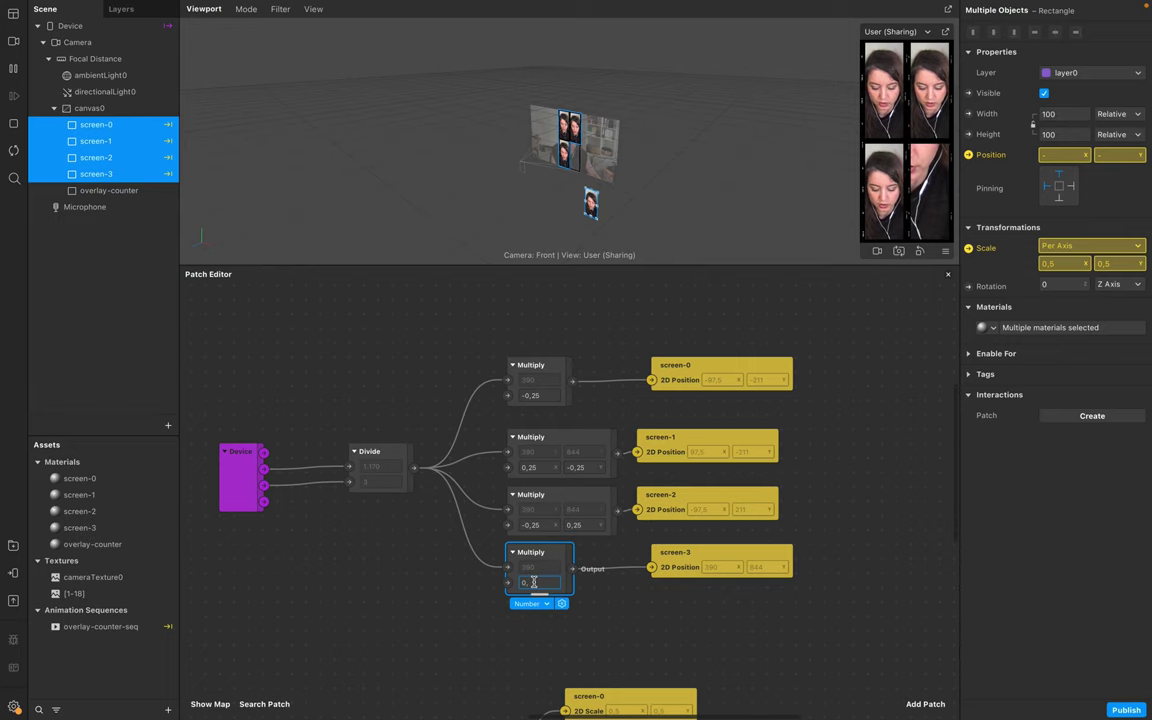
type("25")
left_click(630, 620)
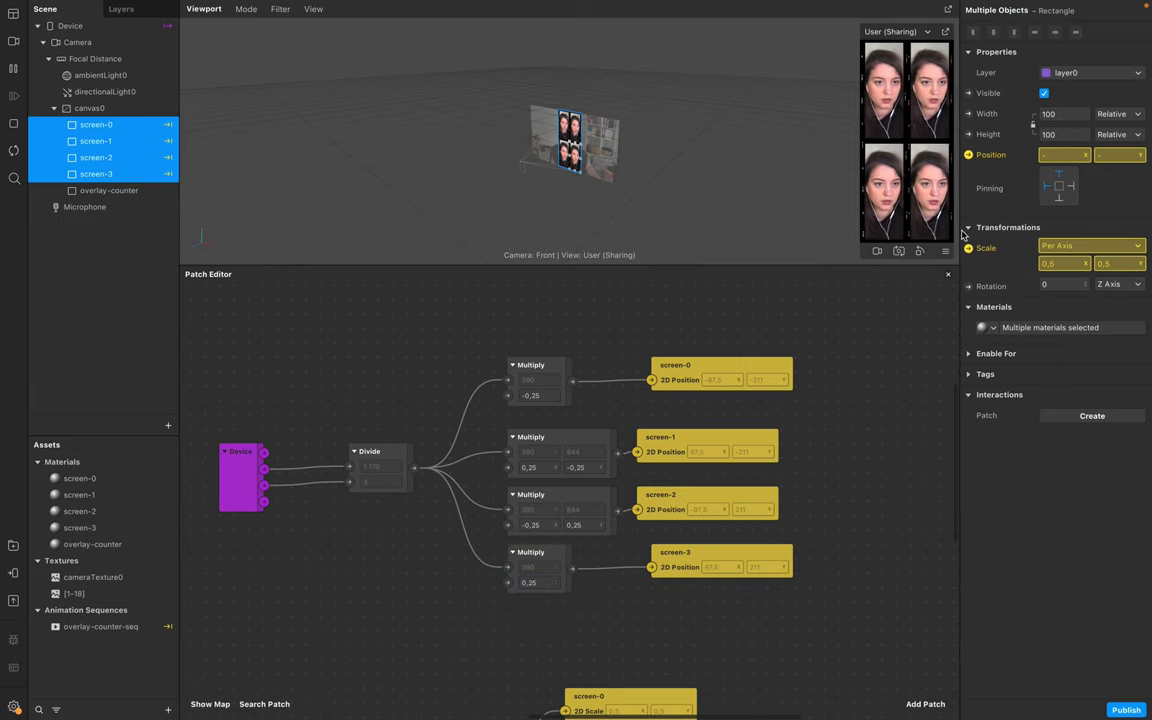
Step: Enlarge the Viewport and the device preview to show the four-screen layout at a larger size
left_click_drag(880, 266, 882, 395)
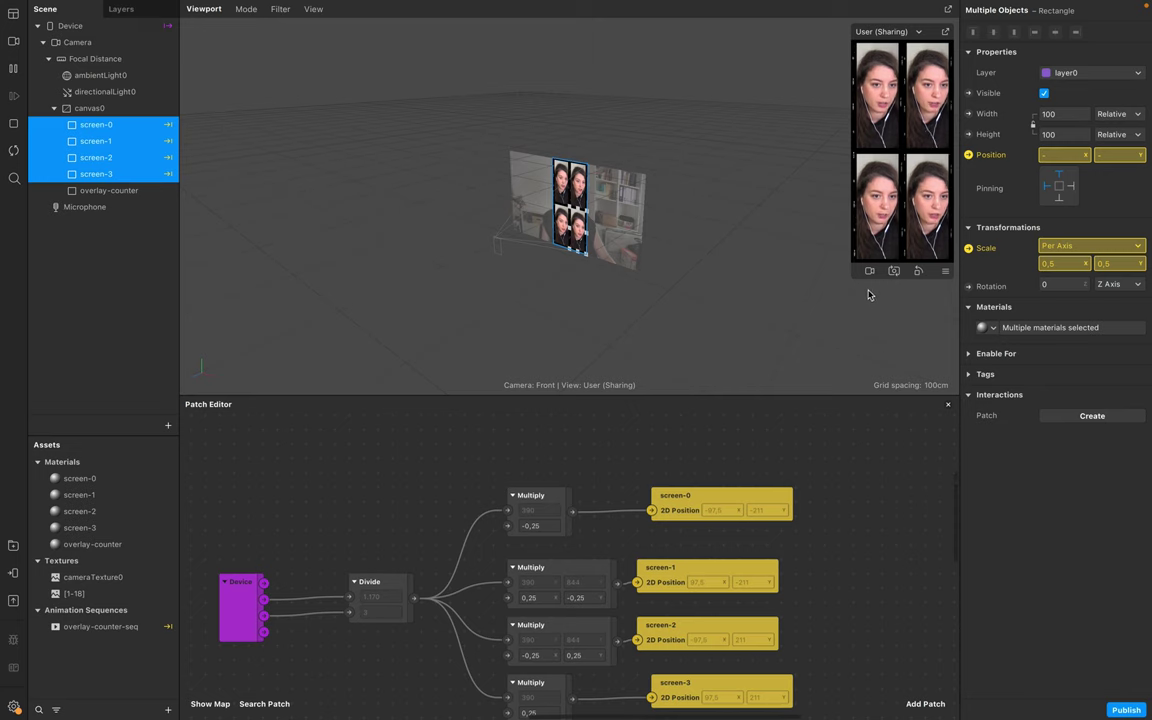
left_click_drag(852, 277, 801, 382)
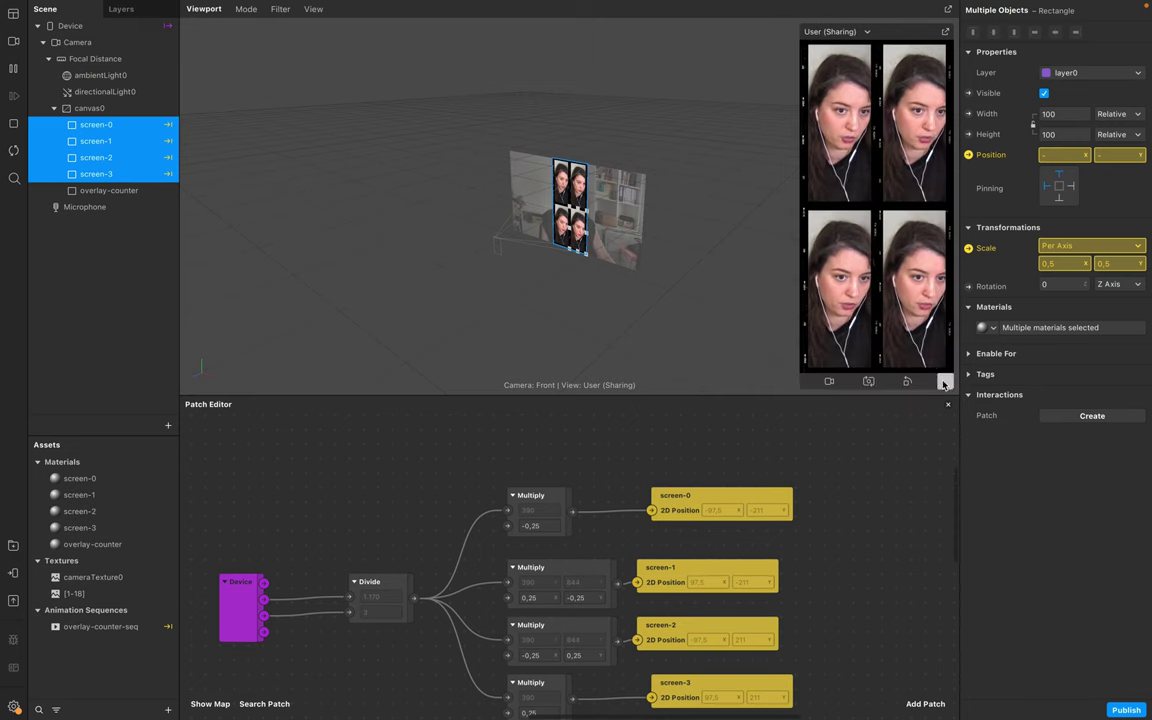
Step: Test the four-screen layout in a Resizable Window preview at another size, and return the preview to an iOS device
left_click(946, 381)
left_click(990, 504)
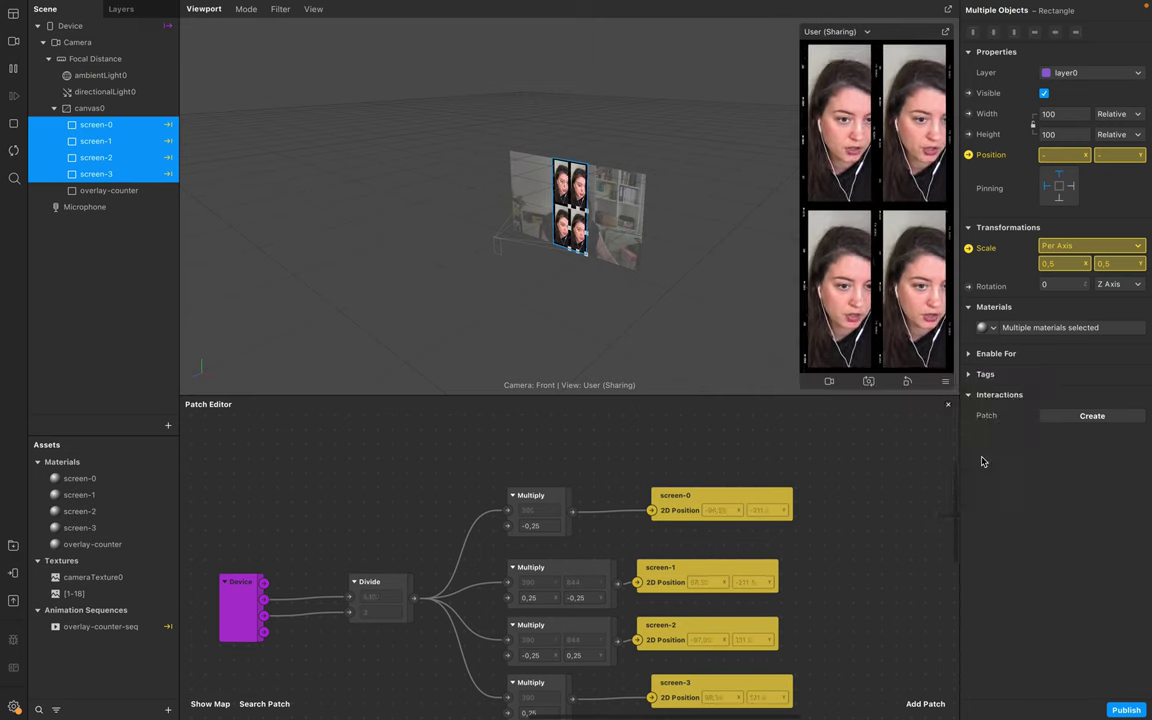
left_click(946, 381)
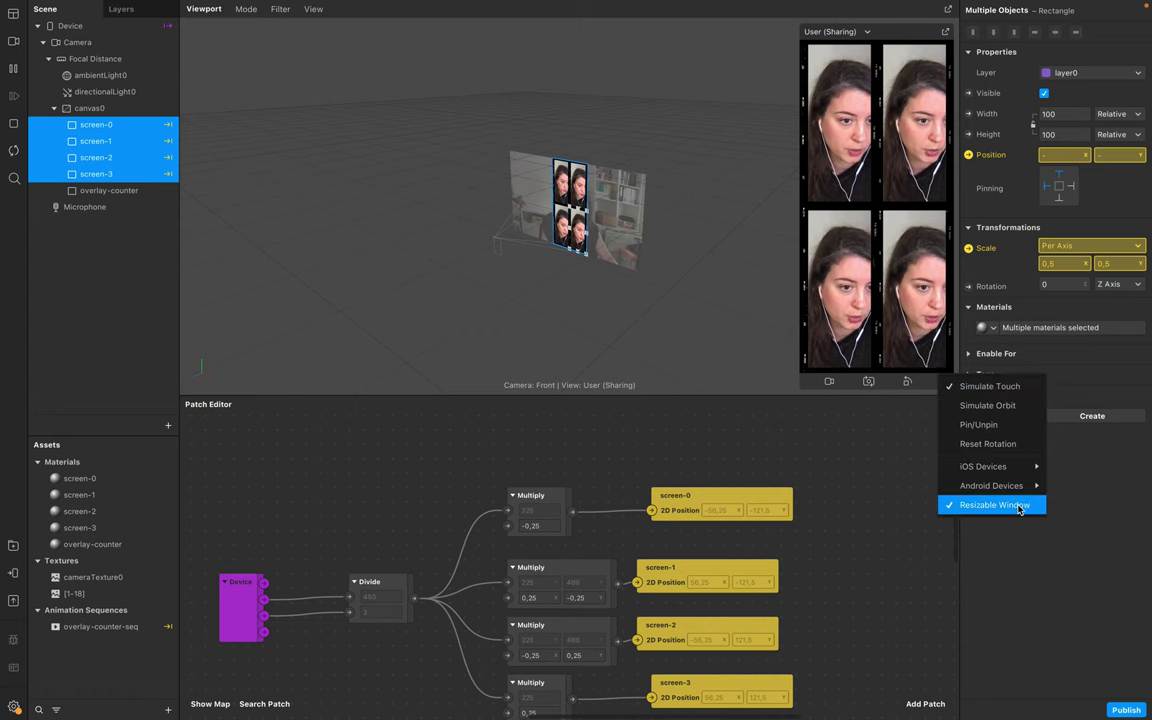
left_click(802, 396)
left_click_drag(802, 395, 802, 490)
left_click_drag(801, 387, 820, 349)
left_click(945, 325)
mouse_move(1006, 414)
left_click(860, 411)
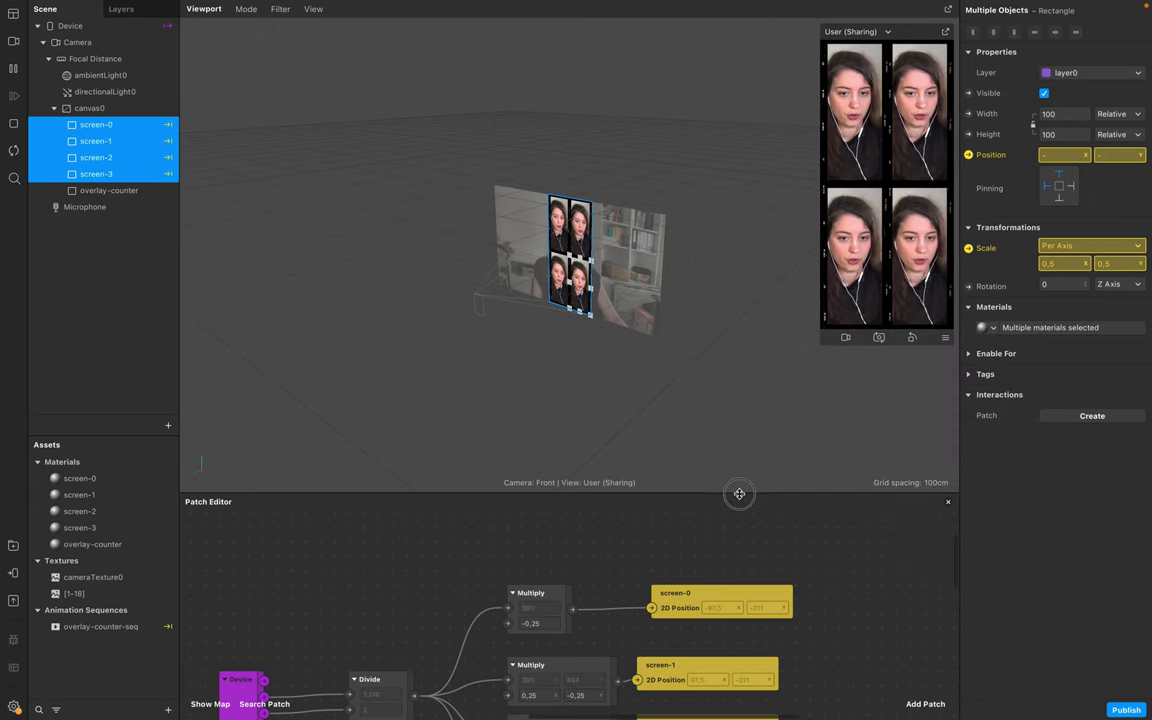
Step: Enlarge the Patch Editor and add cameraTexture0 as a patch in the empty area below the scale patches
left_click_drag(740, 491, 797, 261)
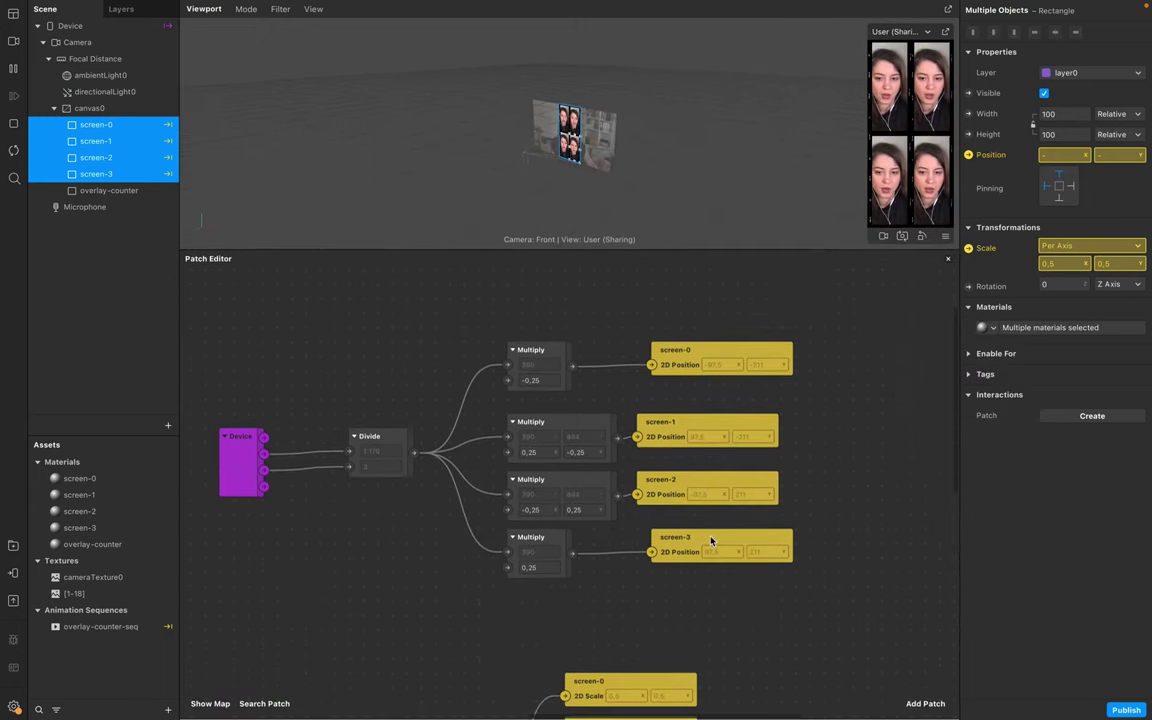
scroll(667, 619, "left", 5)
scroll(667, 619, "down", 1)
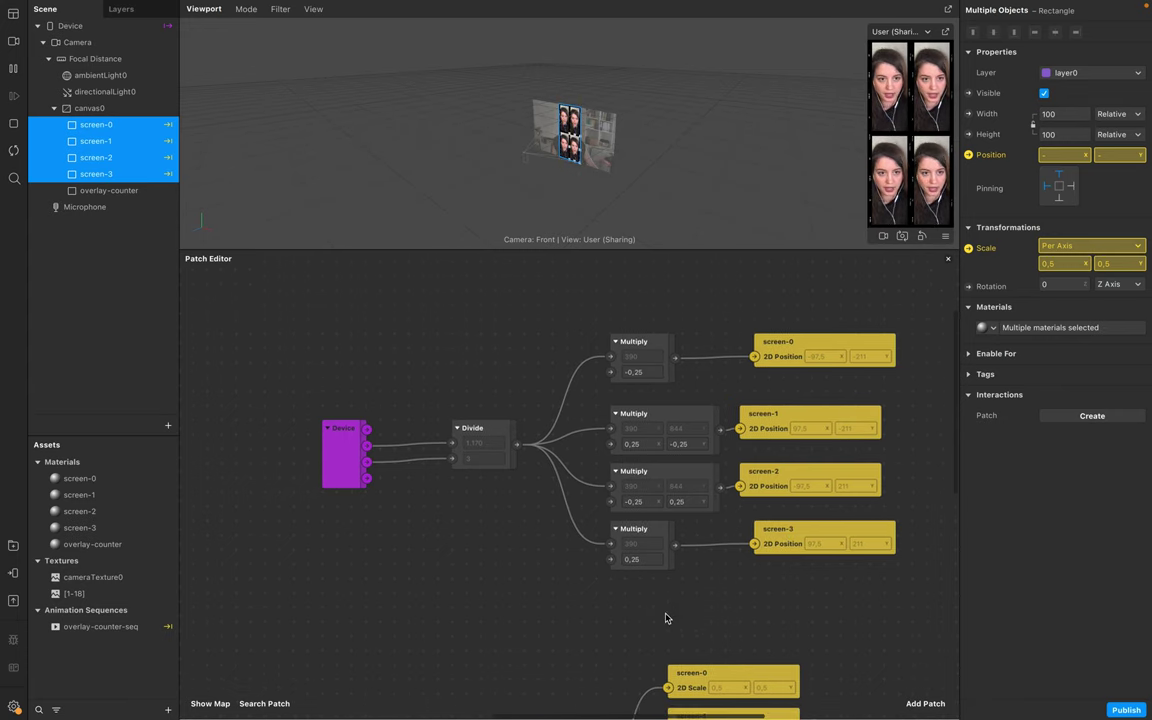
scroll(667, 619, "down", 4)
scroll(667, 619, "up", 4)
scroll(667, 619, "down", 2)
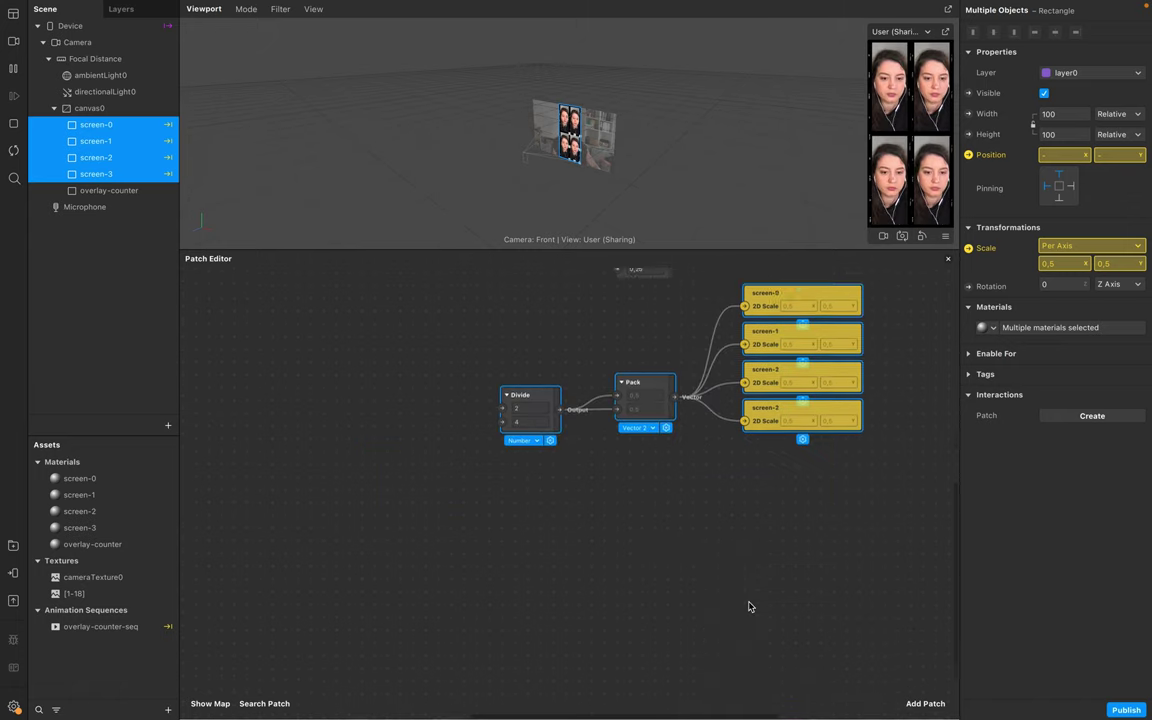
scroll(750, 607, "down", 4)
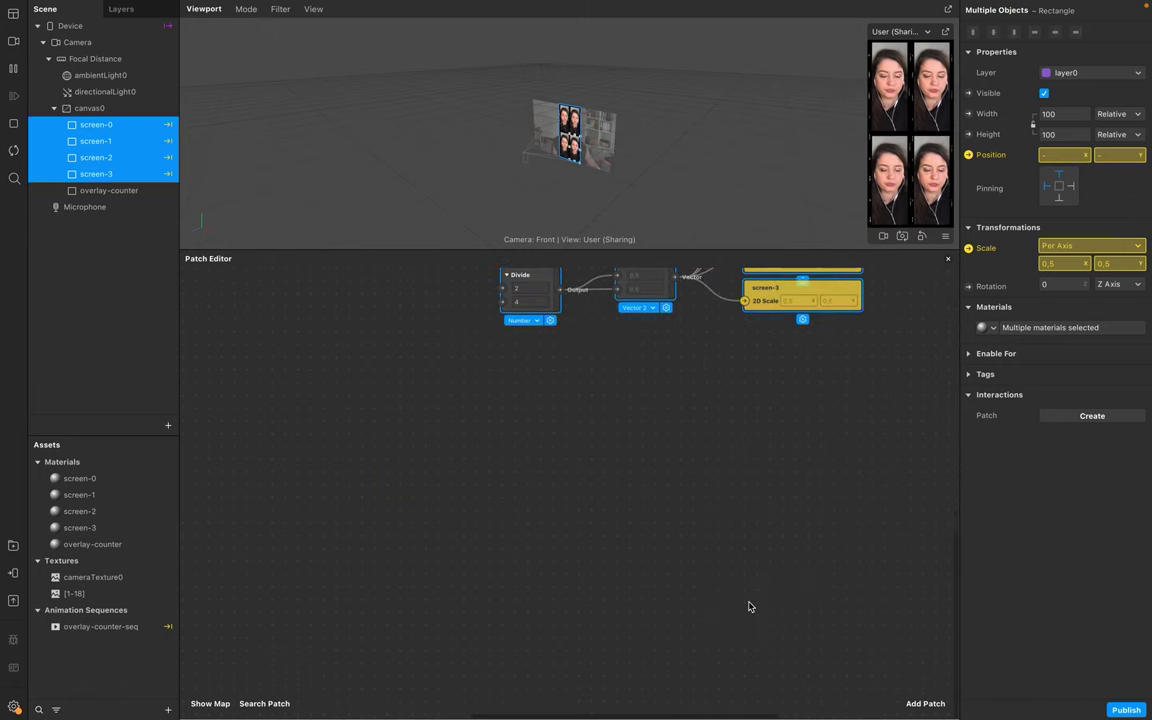
scroll(624, 568, "left", 2)
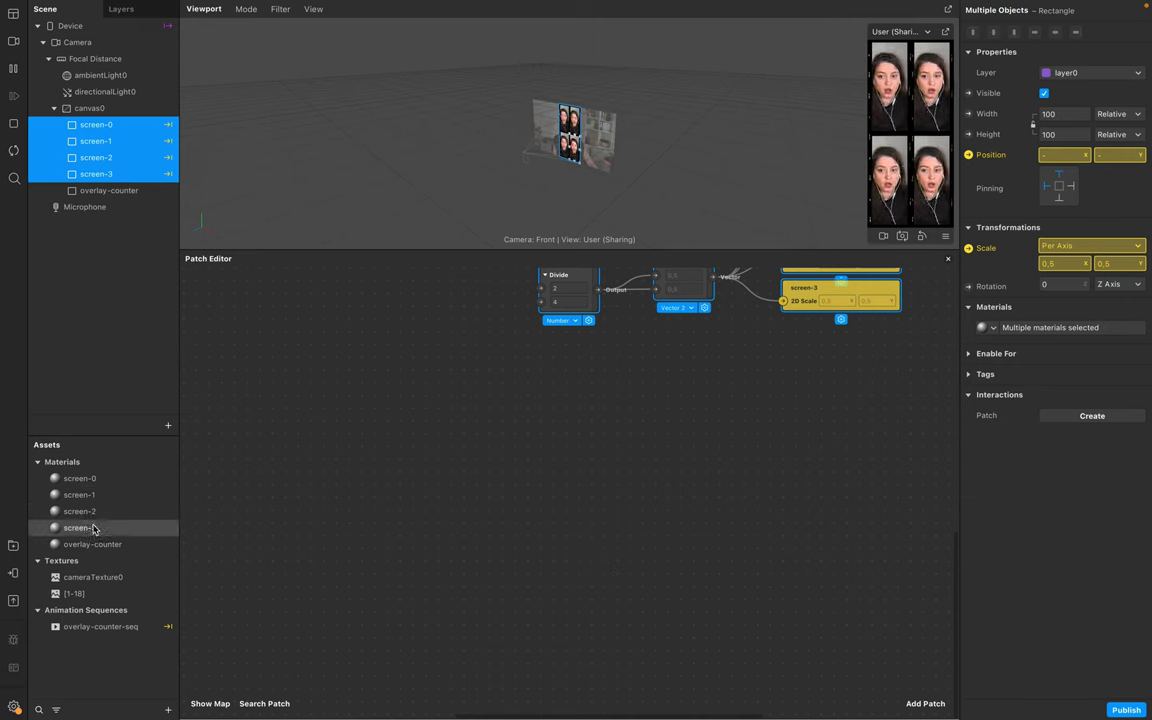
left_click(577, 584)
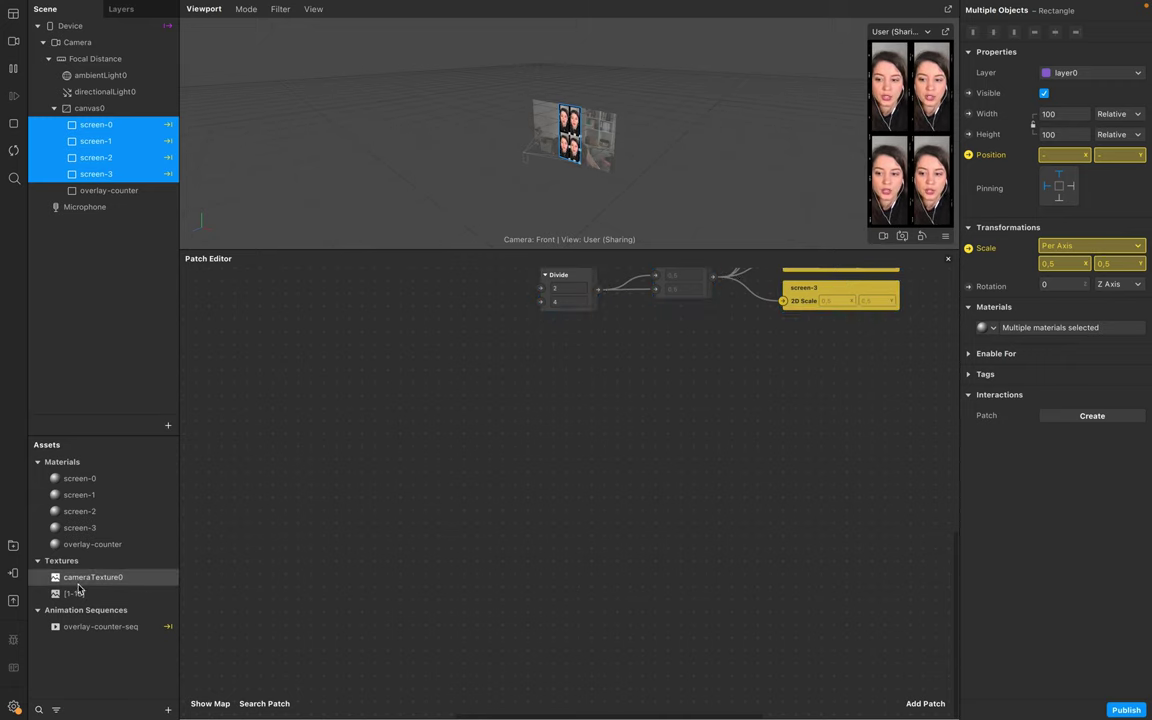
left_click_drag(80, 585, 336, 482)
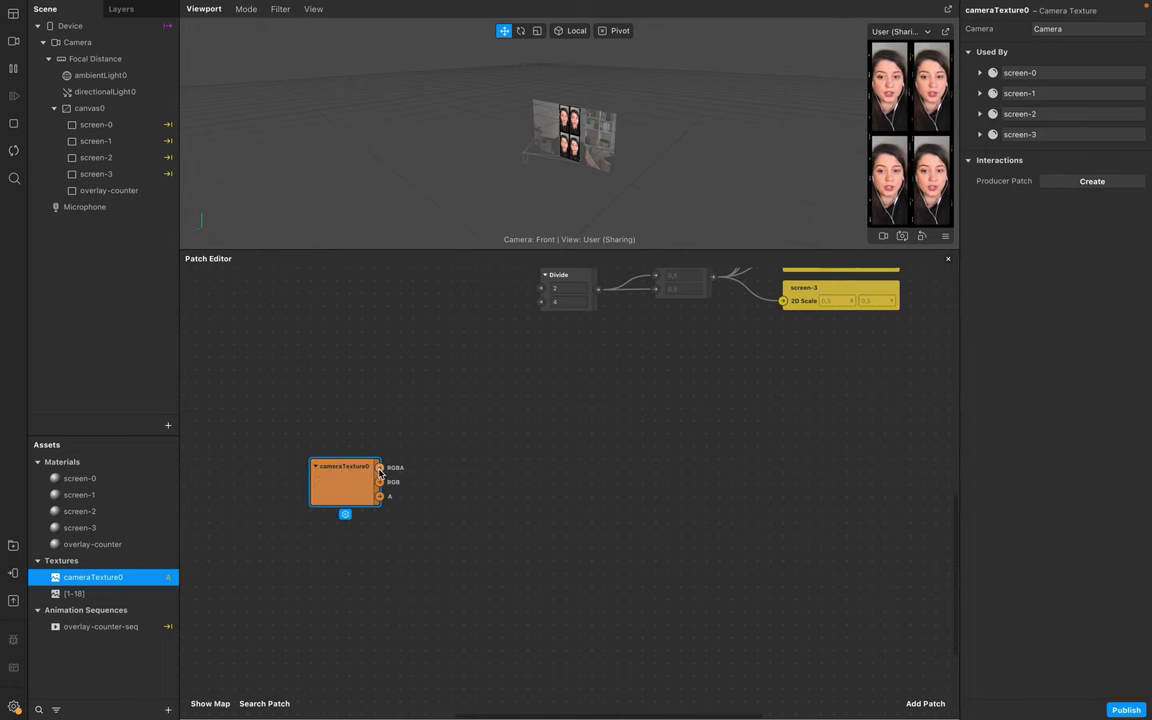
Step: Connect cameraTexture0's RGBA output to a new Sender patch and rename the sender camera-texture
left_click_drag(380, 468, 455, 520)
type("sender")
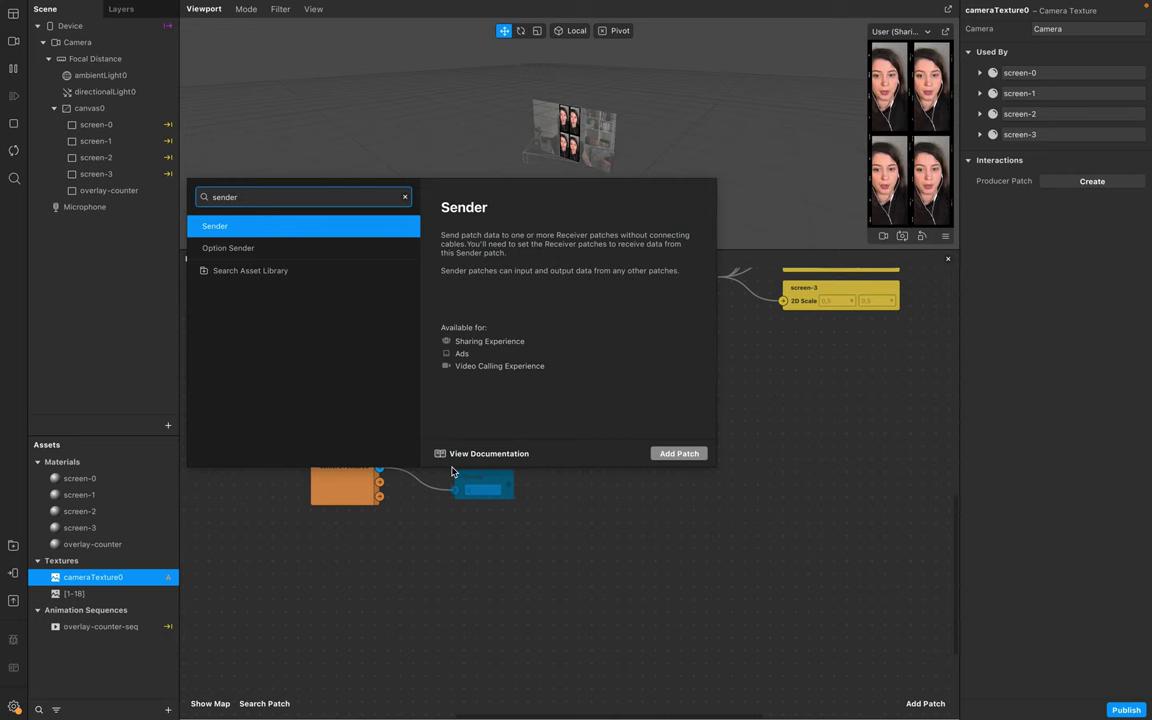
key("Return")
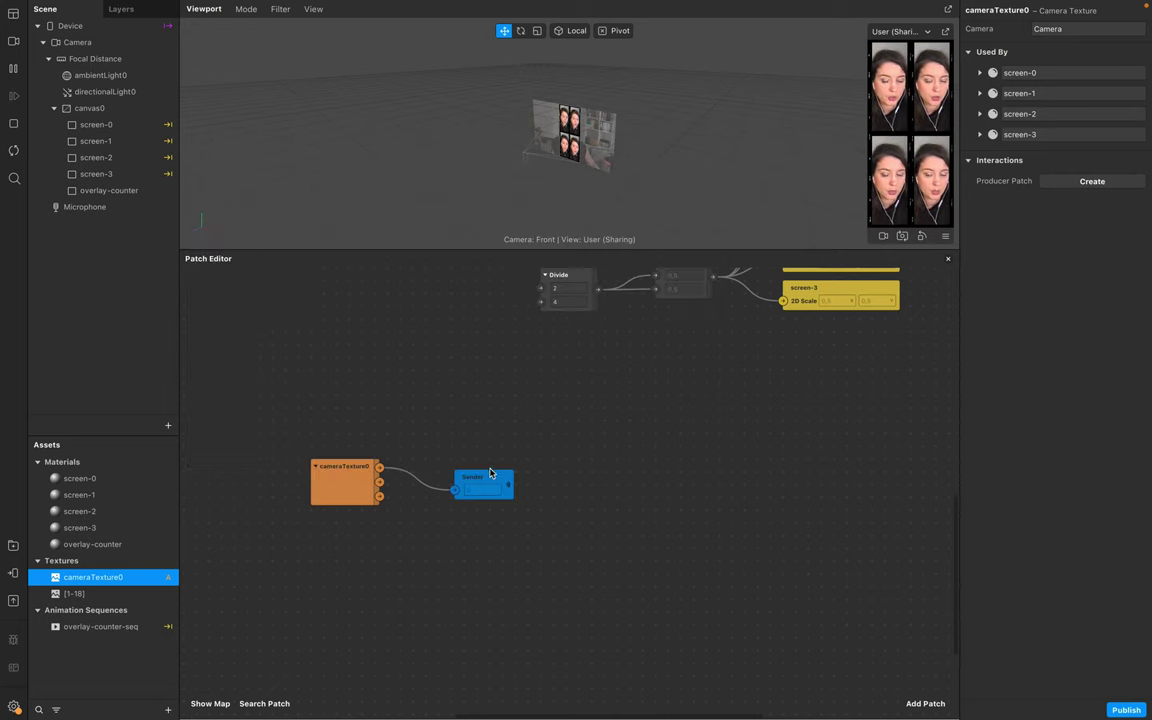
left_click_drag(477, 478, 461, 468)
double_click(461, 468)
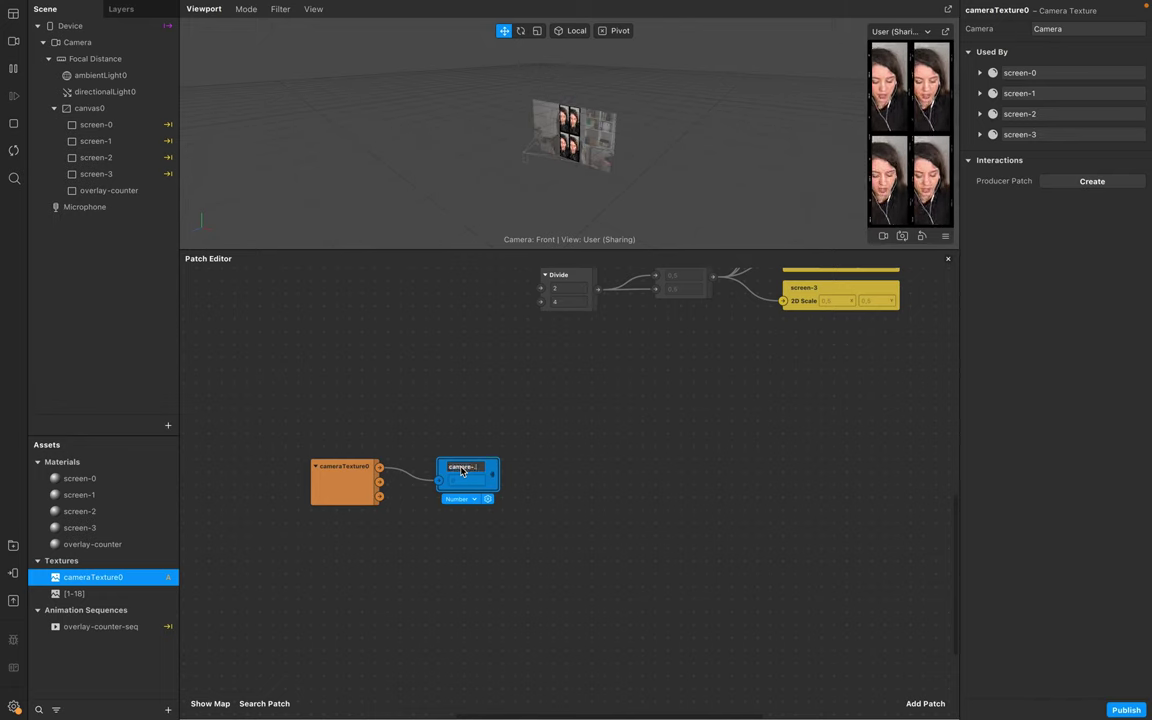
type("camera-texture")
left_click(643, 536)
Step: Add a Mix patch and a Shader Render Pass patch side by side below the camera texture sender
scroll(643, 536, "down", 3)
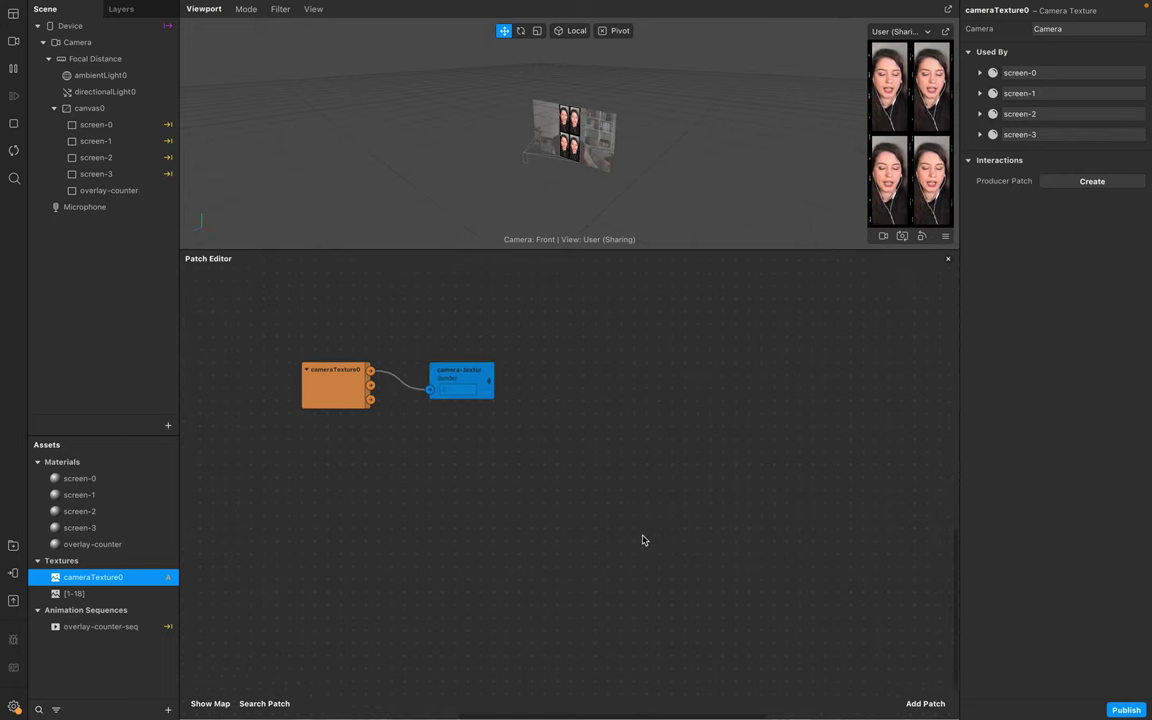
scroll(636, 530, "right", 2)
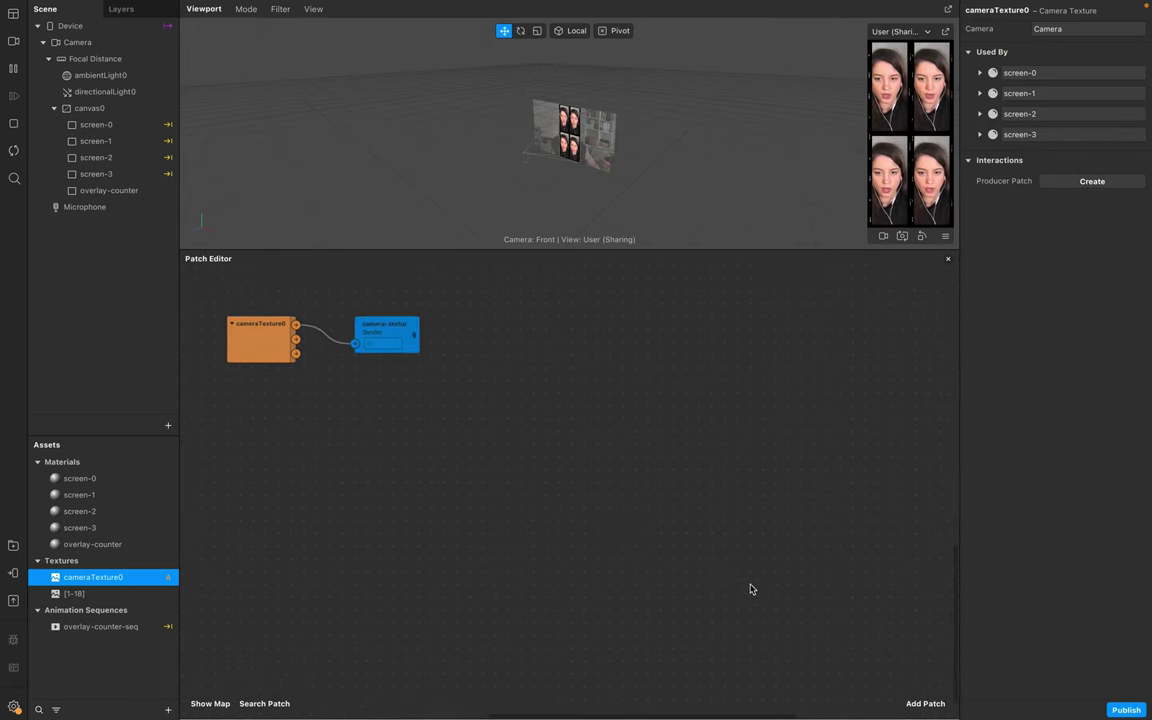
right_click(433, 489)
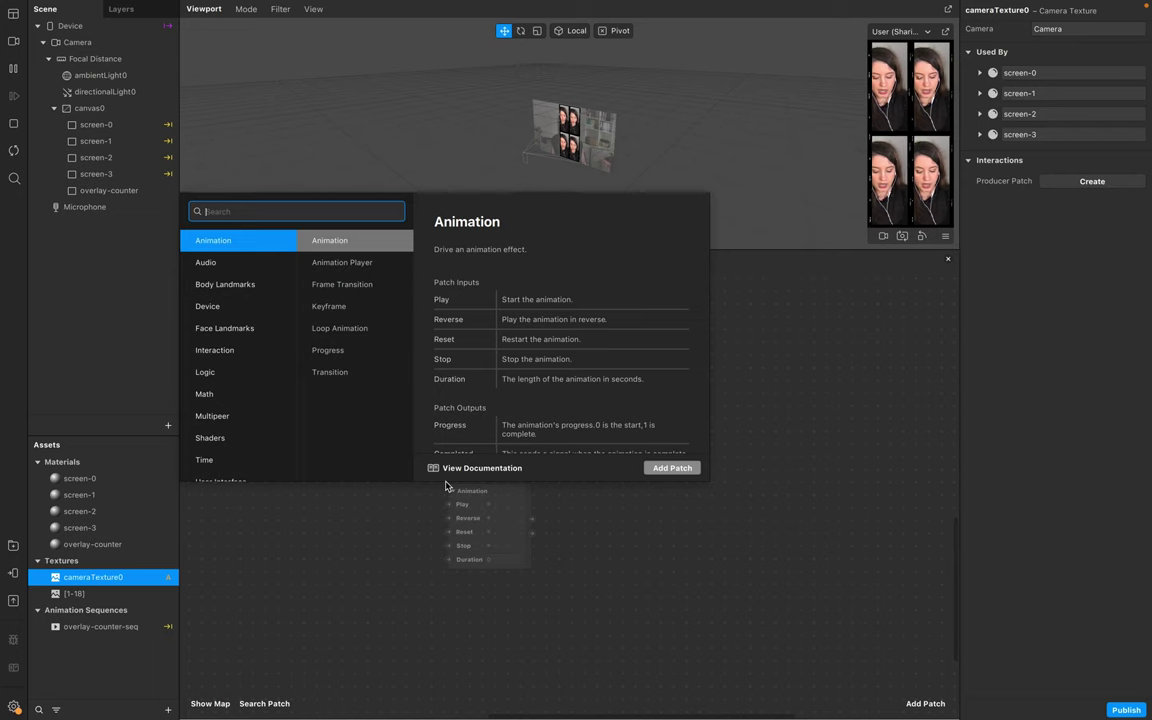
type("mix")
key("Return")
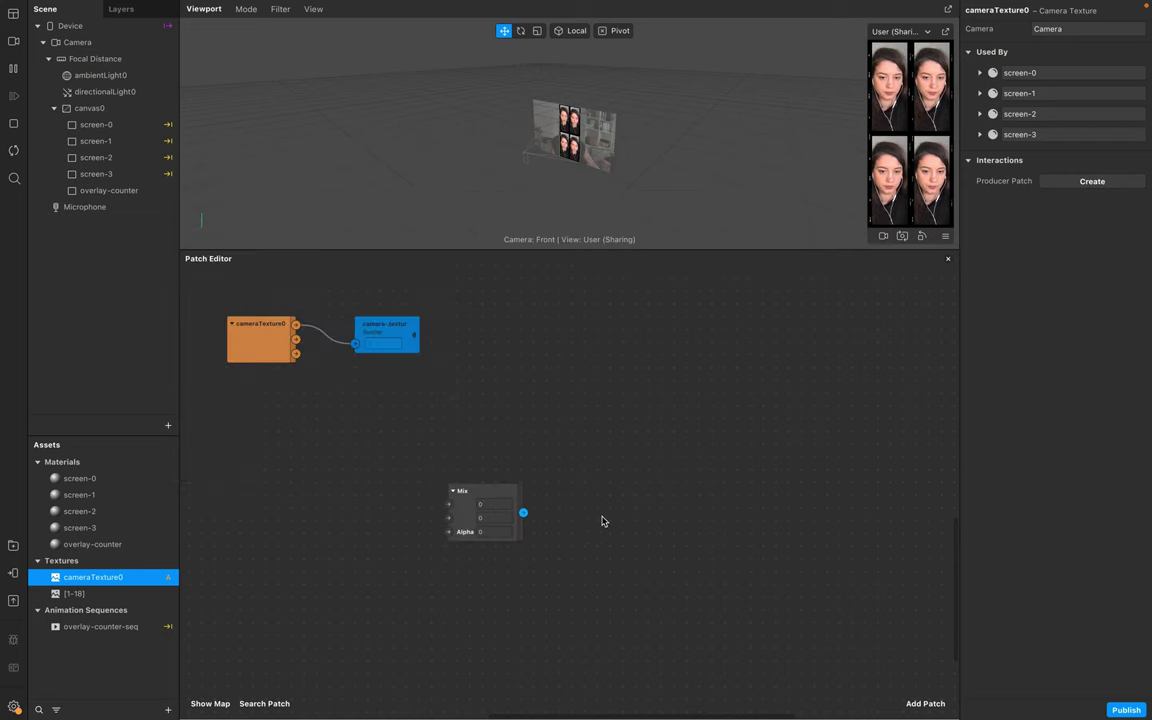
right_click(602, 520)
type("shader")
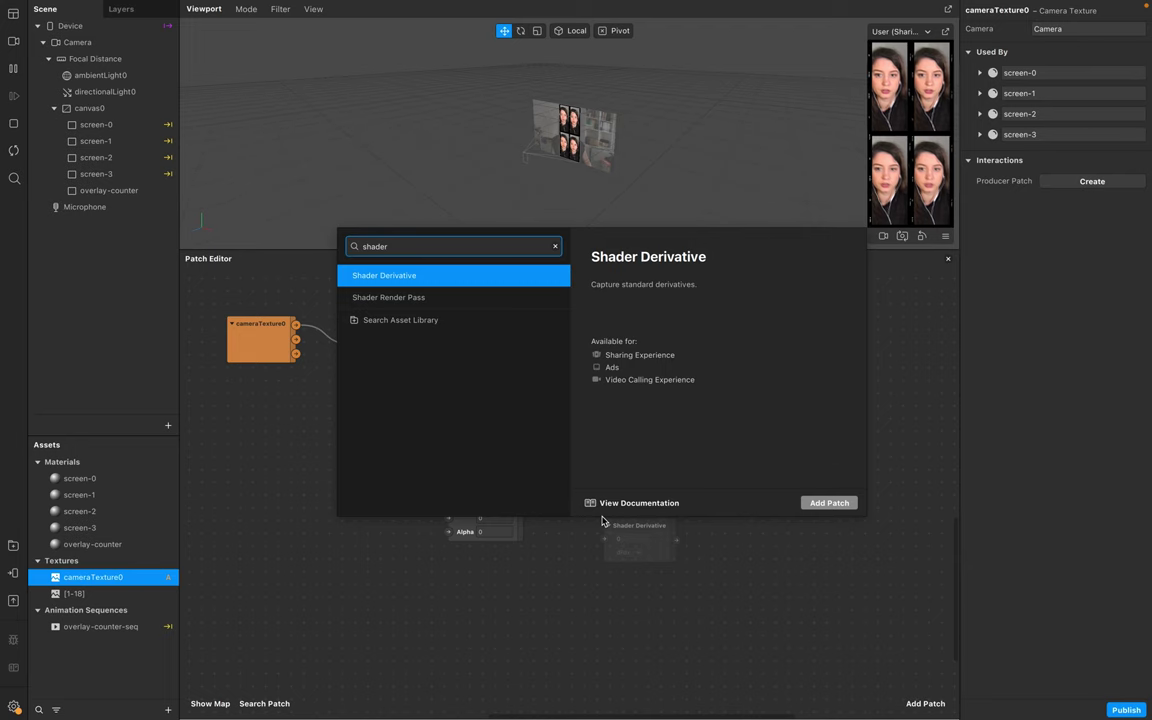
key("Down")
key("Return")
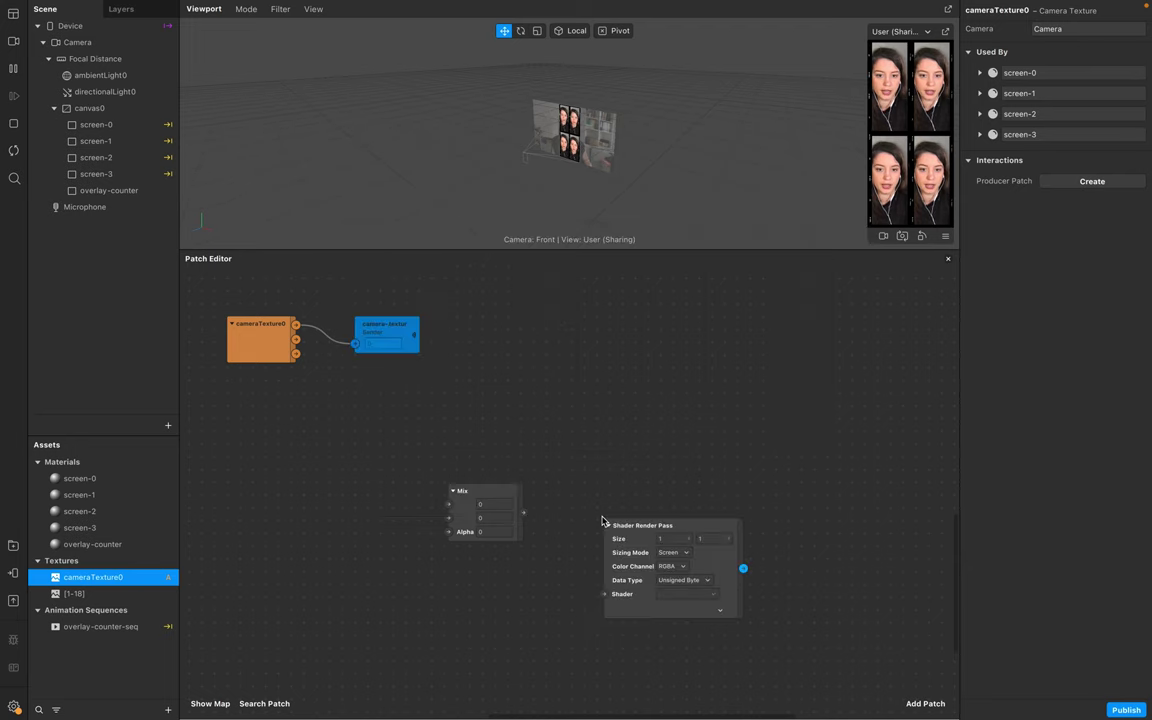
Step: Add a Delay Frame patch and place it beside the Shader Render Pass patch
right_click(828, 519)
type("delay")
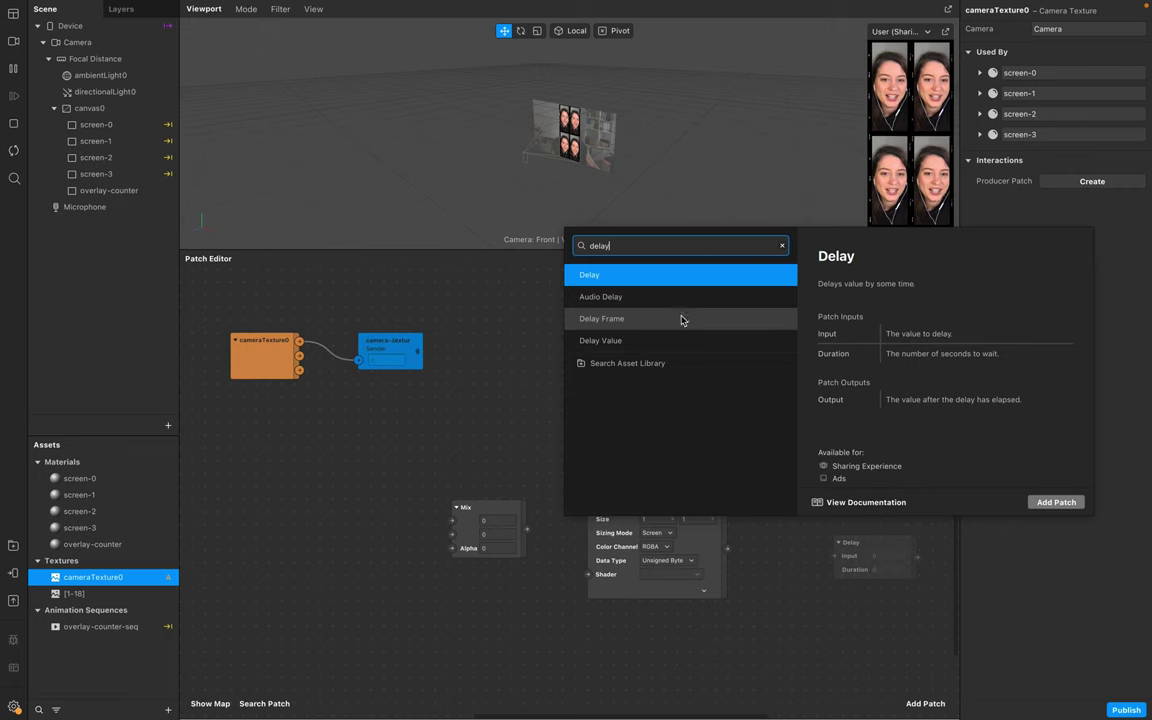
key("Return")
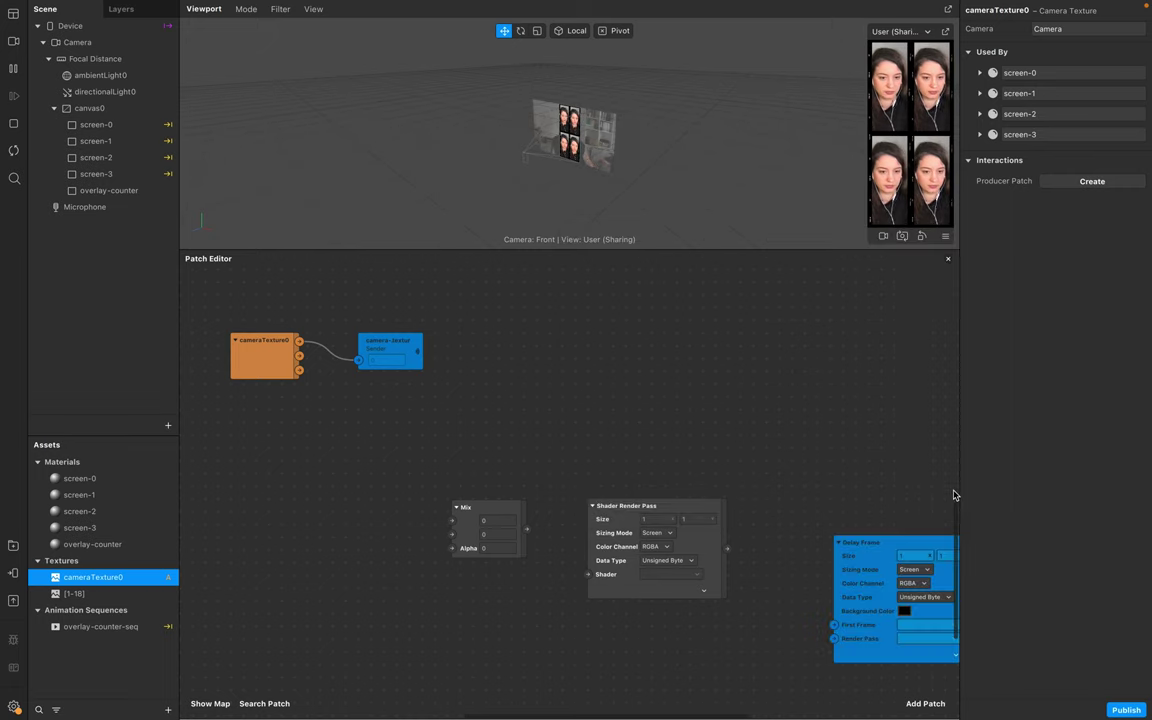
left_click_drag(857, 536, 812, 461)
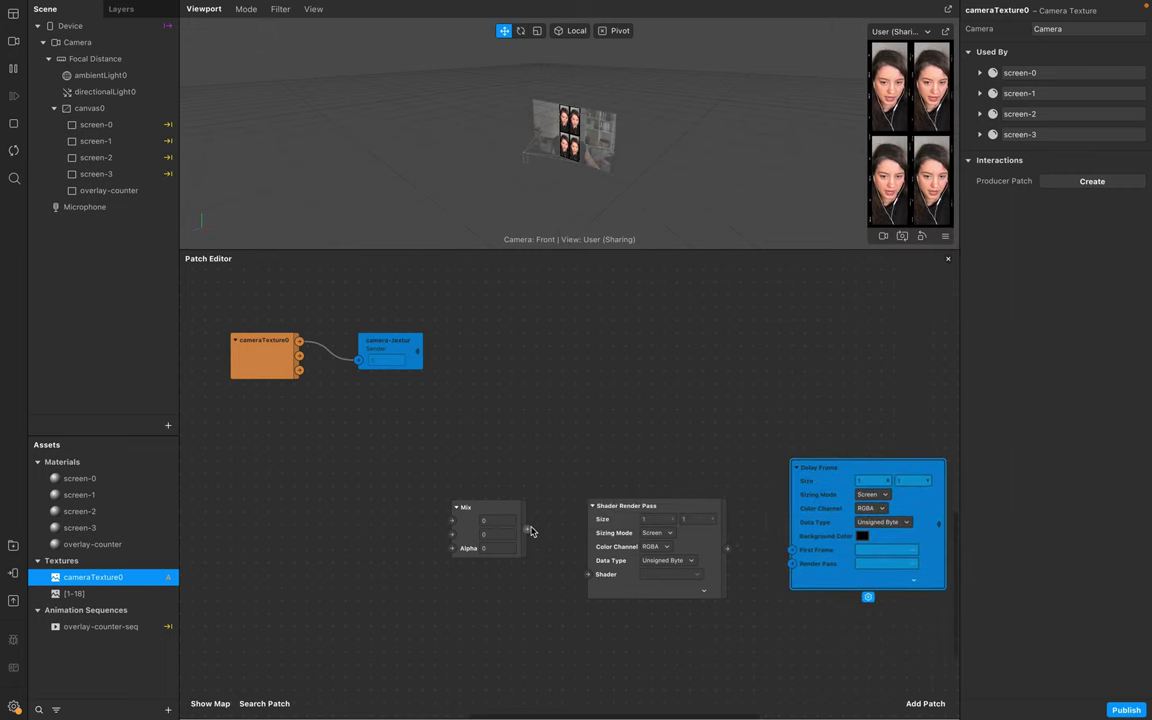
Step: Connect Mix to the Shader input of Shader Render Pass, and that patch's output to Delay Frame's Render Pass input
left_click_drag(527, 533, 588, 574)
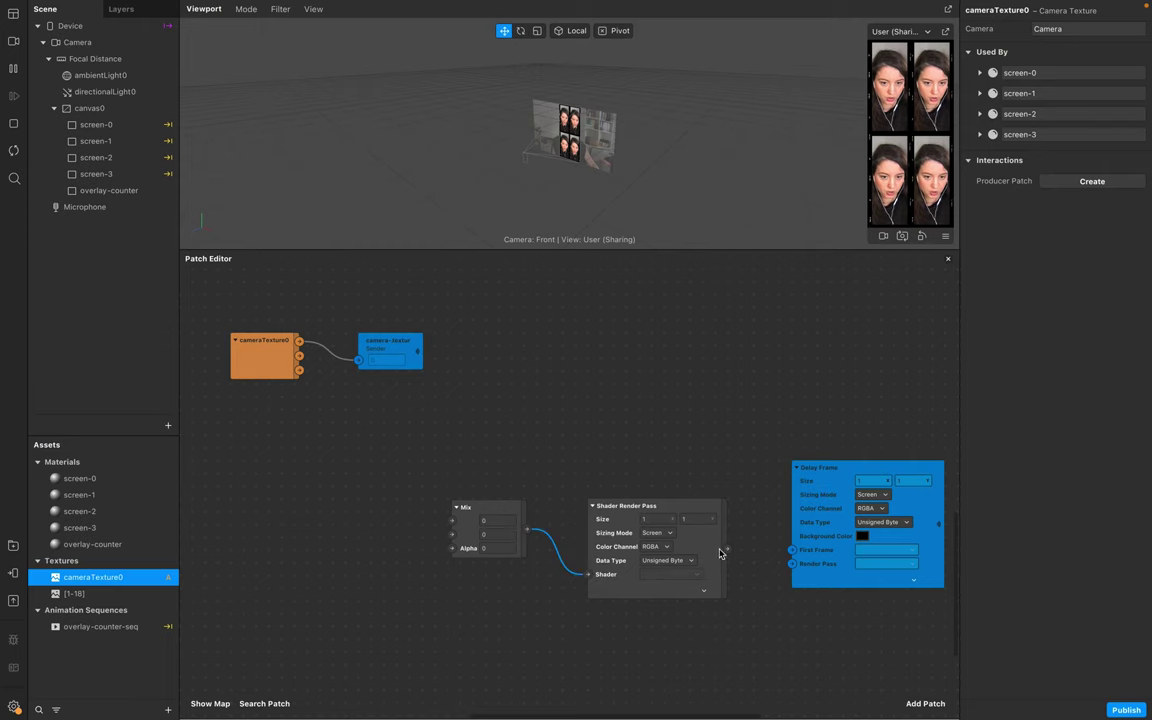
left_click_drag(727, 553, 795, 563)
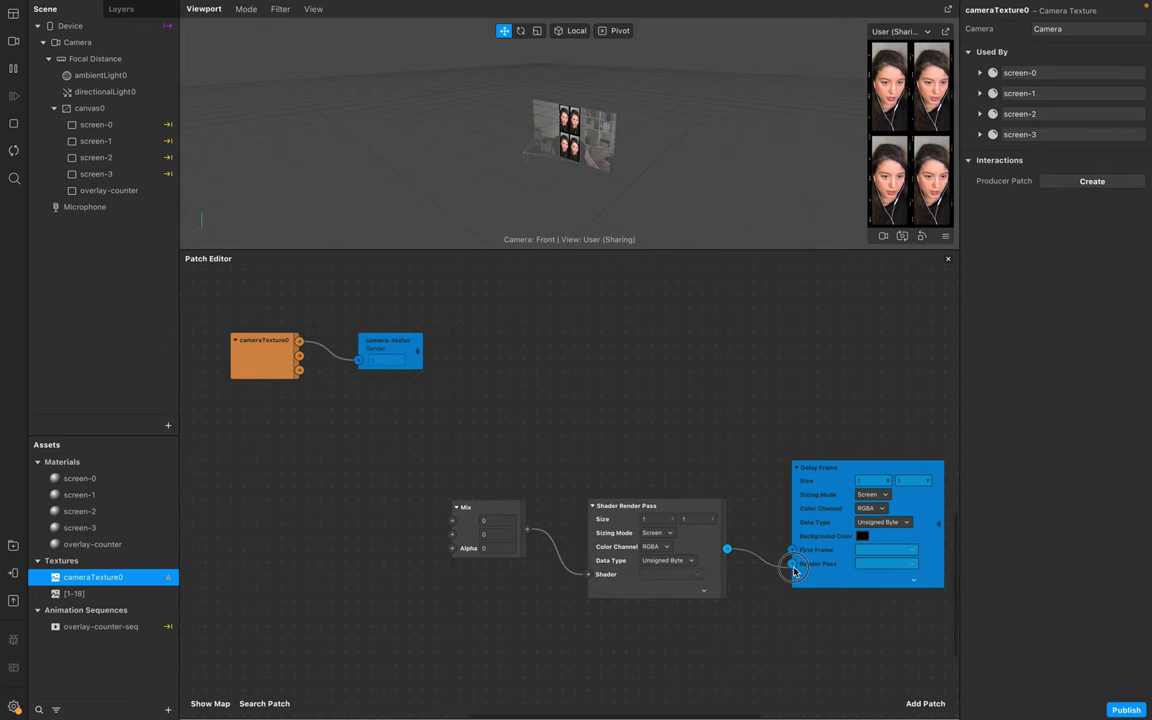
scroll(834, 560, "right", 3)
left_click_drag(834, 488, 832, 502)
Step: Make a receiver from the camera-texture sender and connect it to the Mix patch's first input
left_click(297, 329)
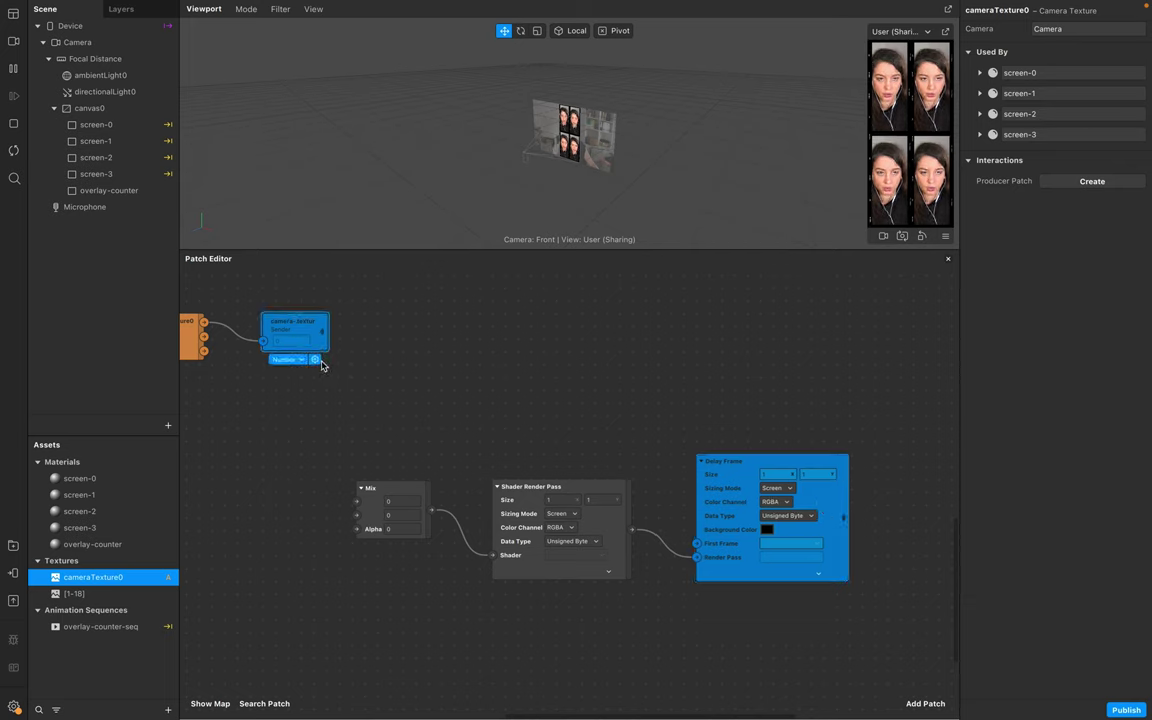
right_click(314, 360)
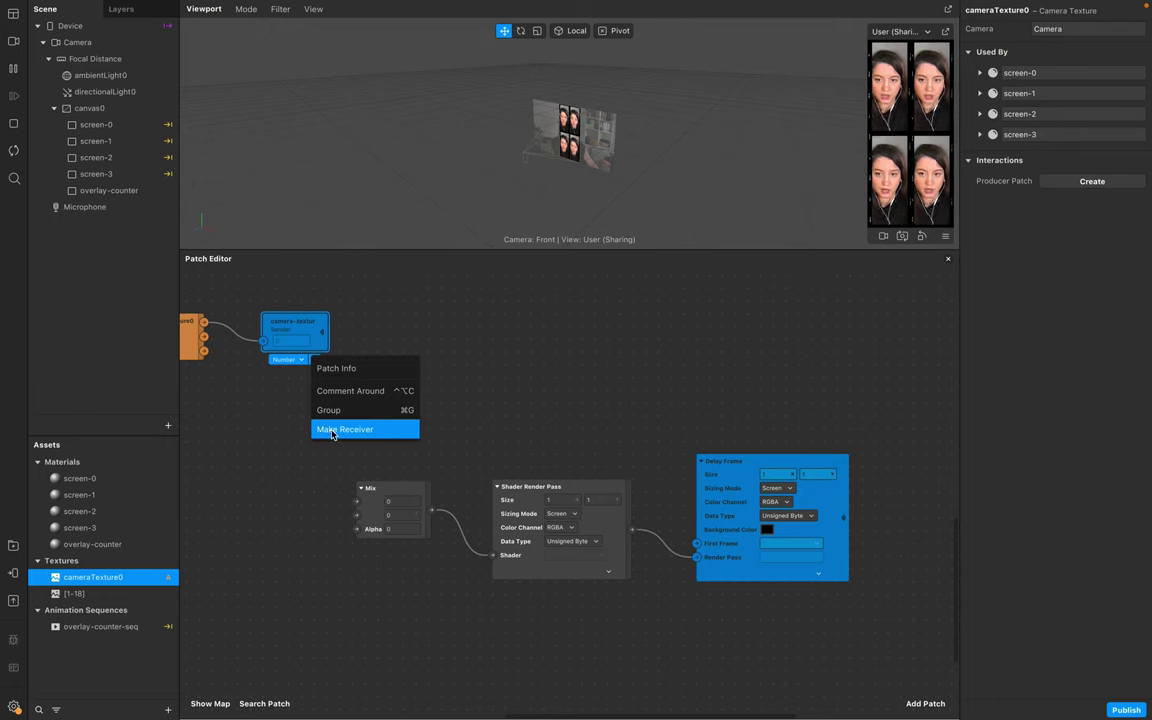
left_click(333, 430)
left_click_drag(468, 322, 358, 501)
Step: Make a receiver from the Delay Frame patch and connect it to the Mix patch's second input
left_click(829, 570)
right_click(772, 590)
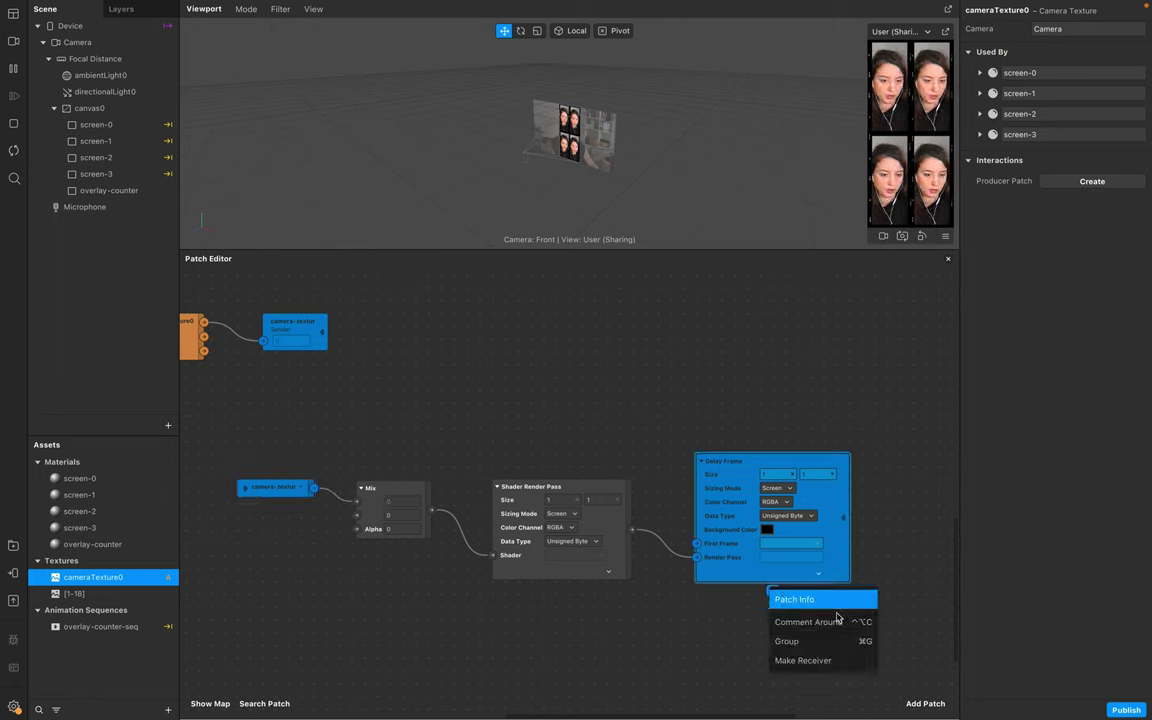
left_click(807, 661)
left_click_drag(900, 466, 357, 515)
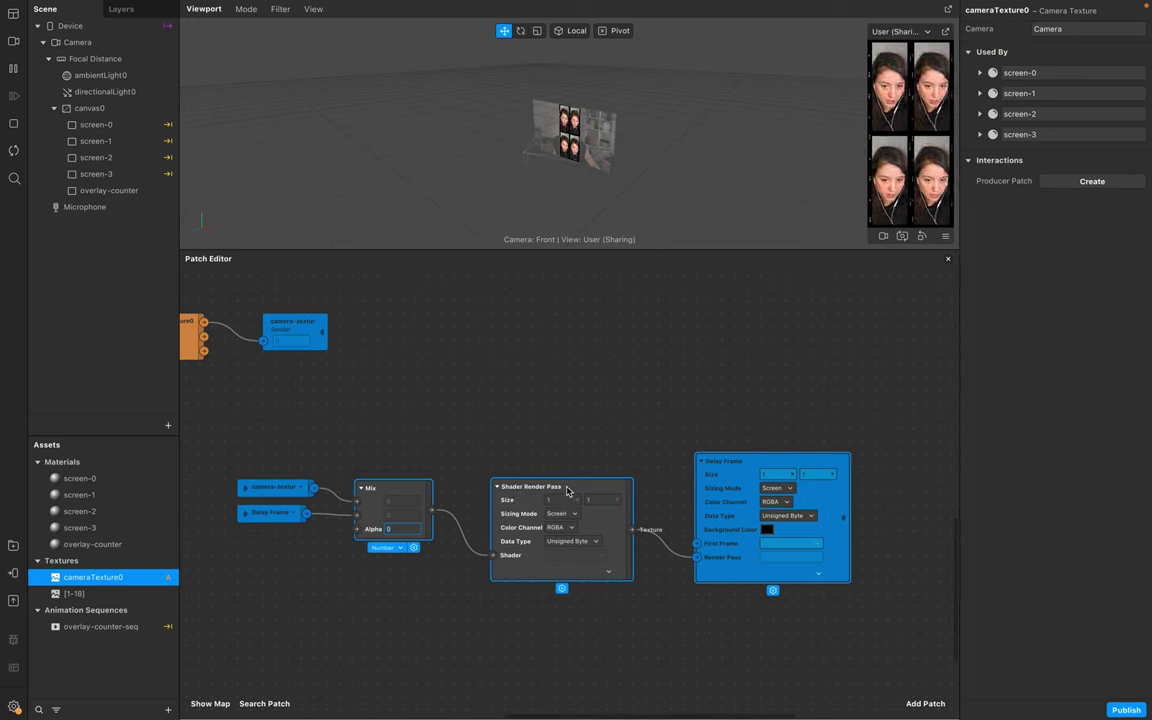
Step: Show the Shader Render Pass preview and connect its output to a new Diffuse Texture patch of the screen-0 material
left_click(608, 571)
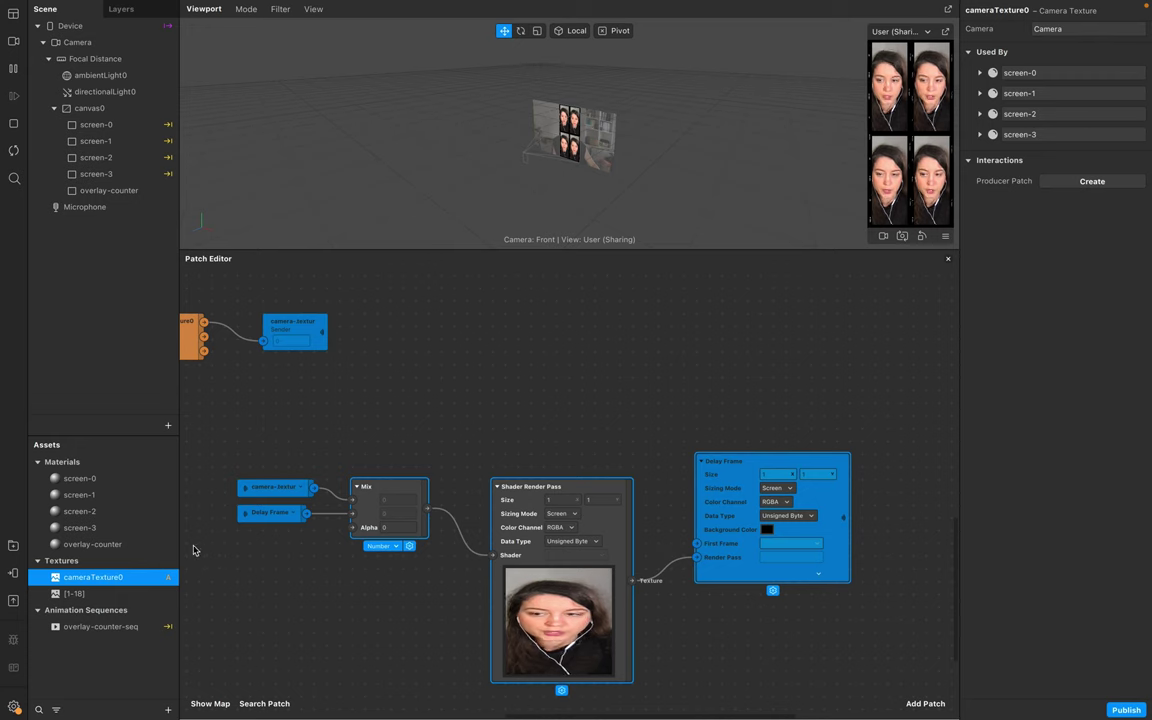
left_click(78, 478)
left_click(979, 113)
left_click_drag(605, 530, 743, 628)
left_click_drag(631, 580, 697, 619)
scroll(402, 530, "down", 1)
Step: Test the Mix patch with its Alpha at 1, and return the Alpha to 0
left_click(400, 527)
type("1")
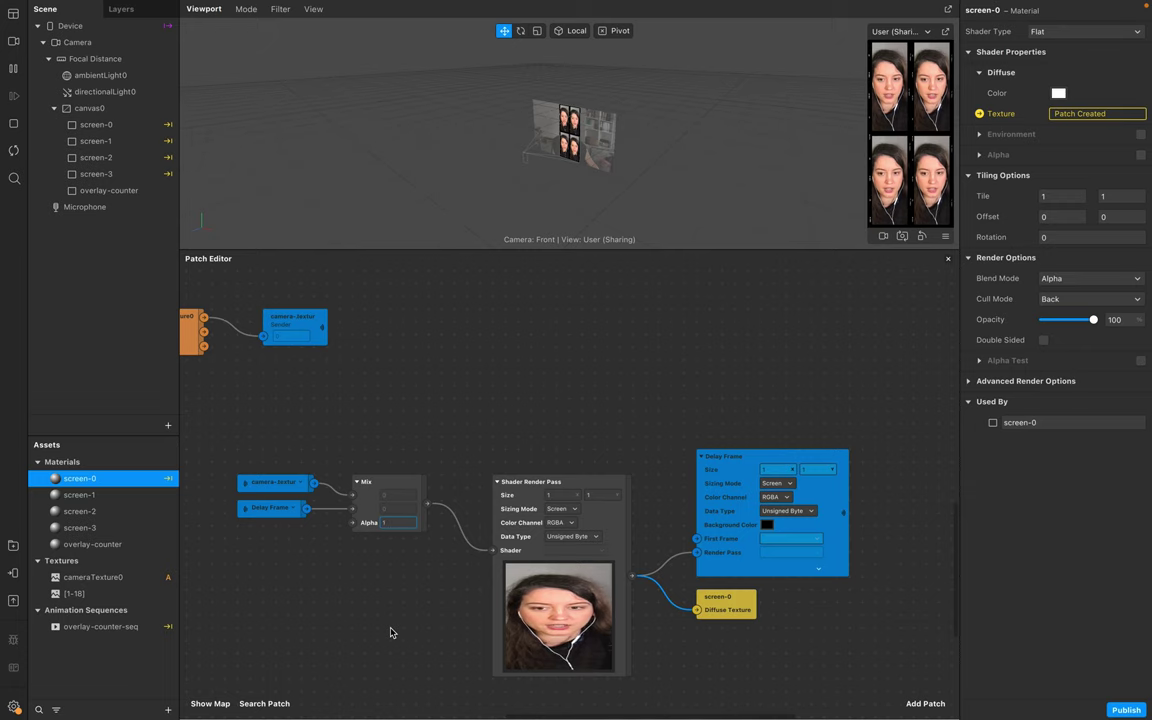
left_click(391, 632)
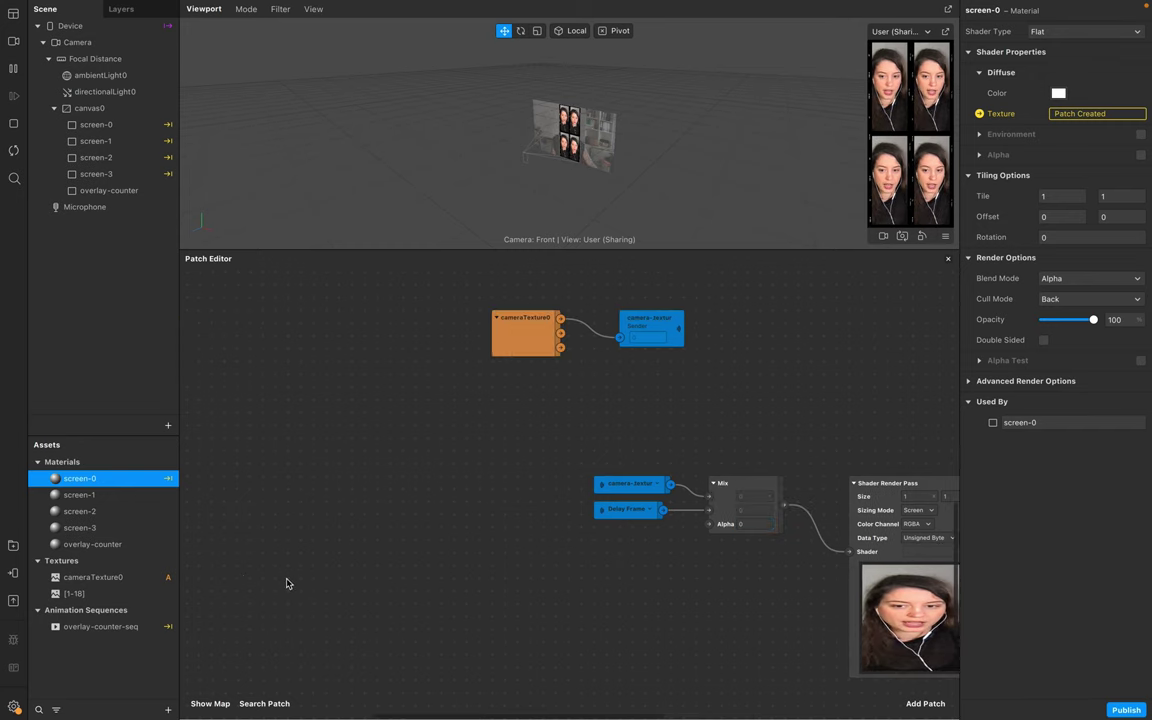
Step: Add a Screen Tap patch and a Switch patch in the empty area below the Mix patch's receivers
double_click(287, 582)
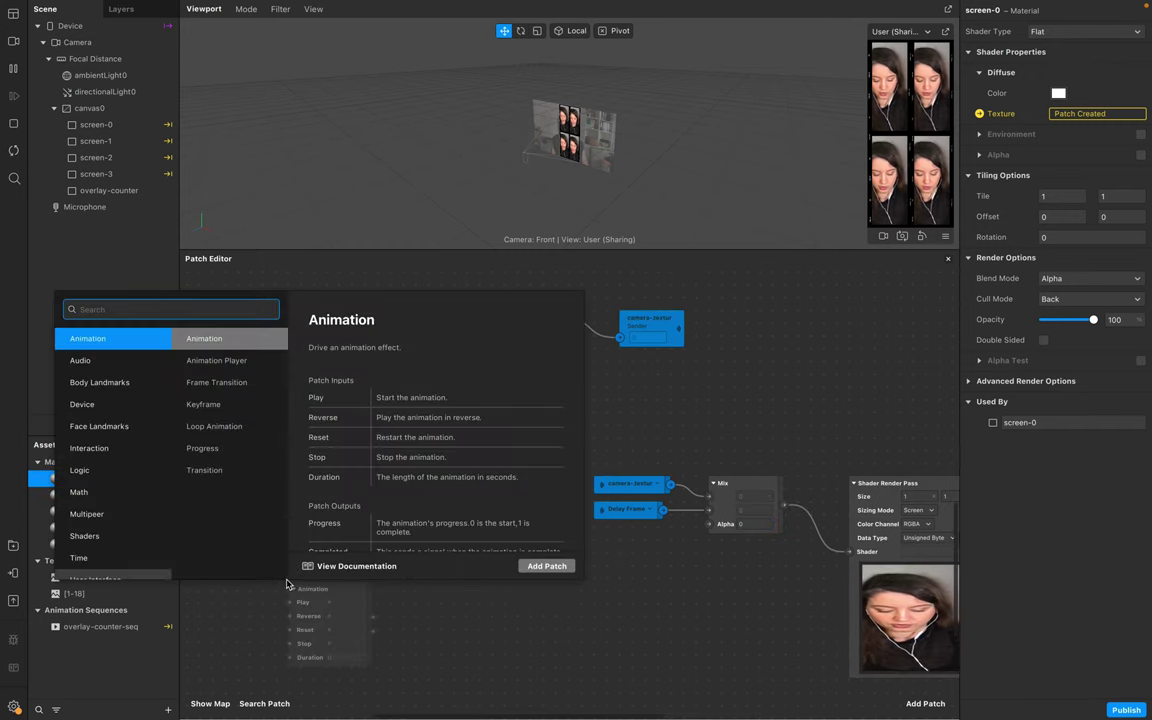
type("scree")
key("Down")
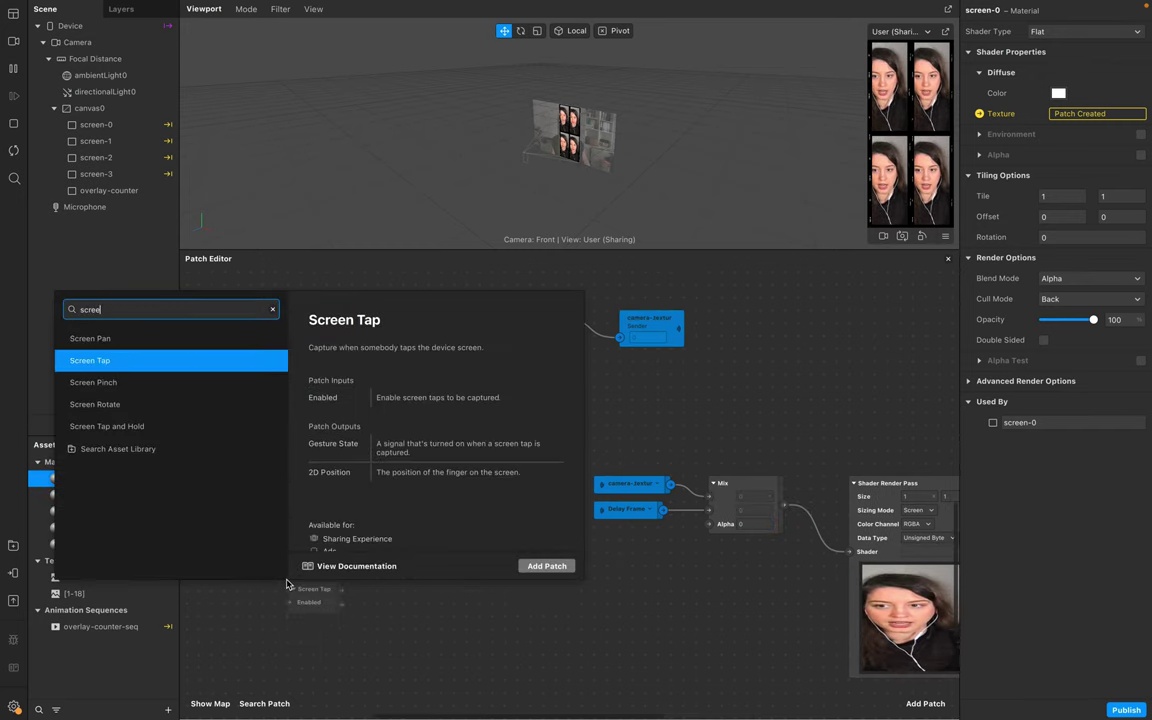
key("Return")
double_click(447, 600)
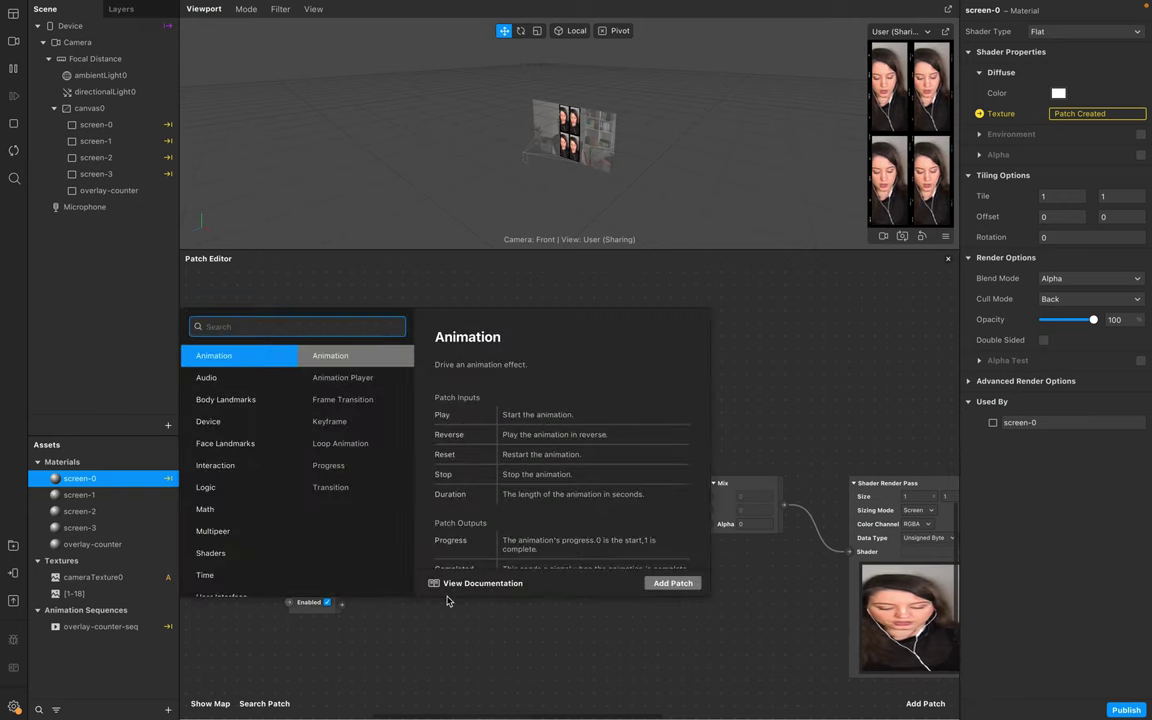
type("sw")
key("Return")
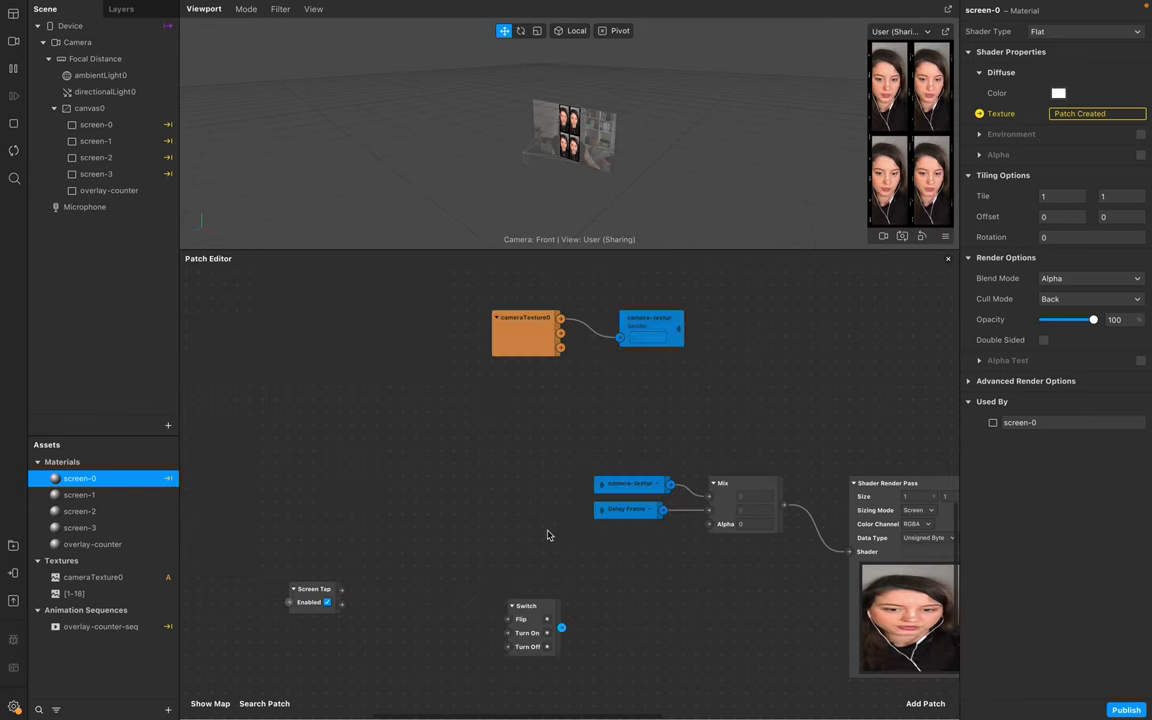
Step: Connect the Screen Tap to the Switch's Turn On and the Switch's output to the Mix patch's Alpha, and test with a simulated touch
left_click_drag(515, 606, 449, 572)
left_click_drag(341, 590, 709, 524)
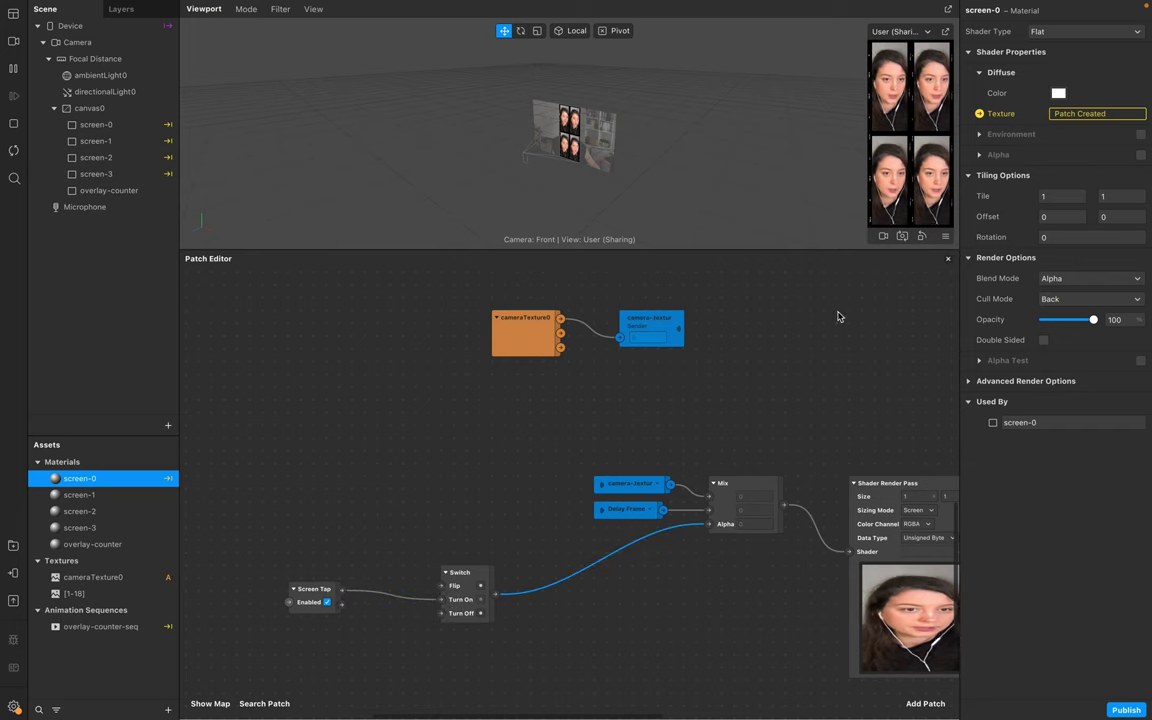
left_click(946, 237)
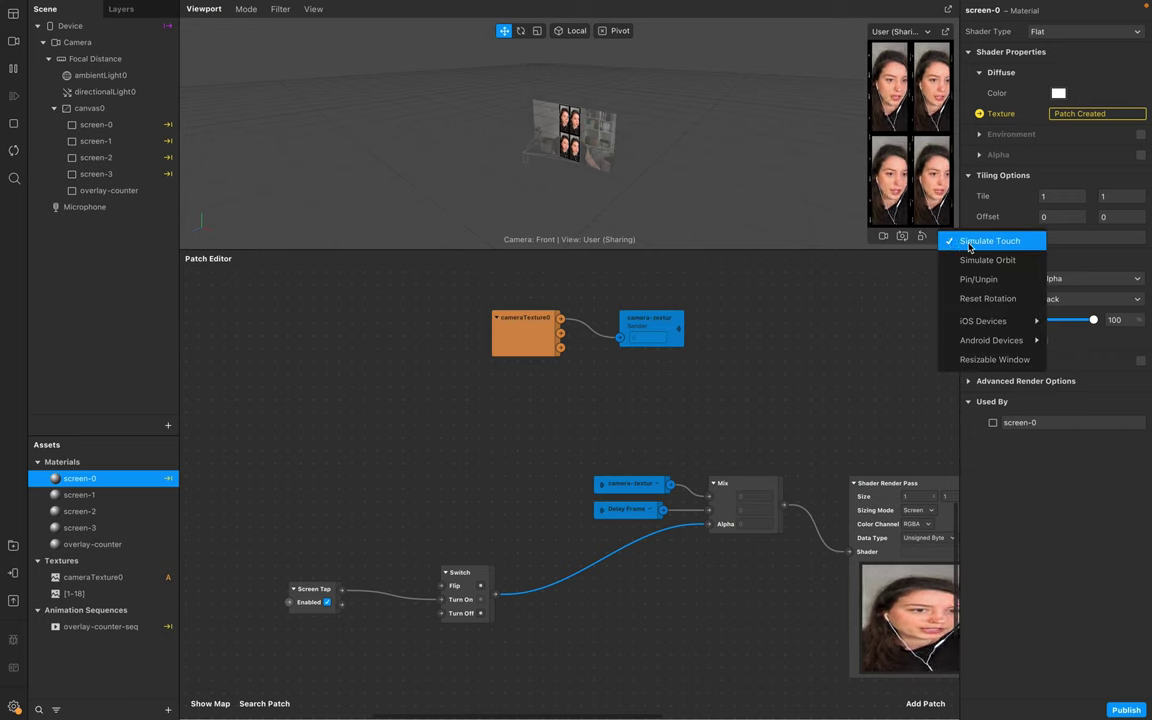
left_click(990, 241)
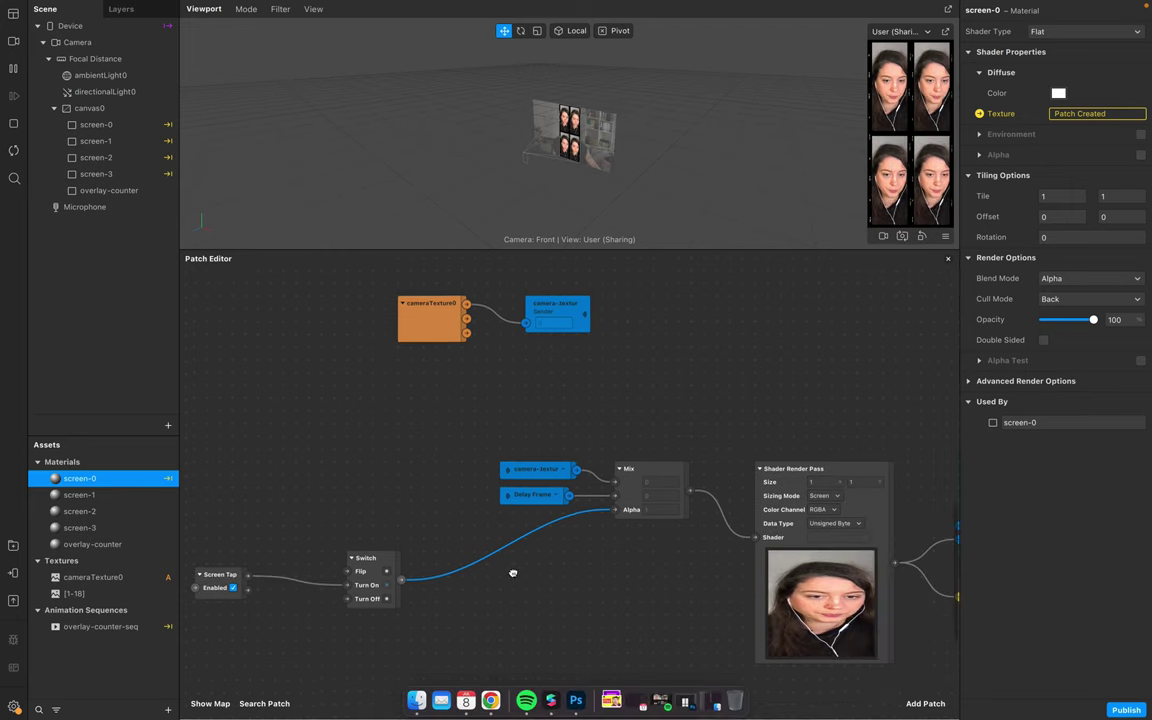
Step: Add a Delay patch and place it between the Switch and Mix patches
left_click(376, 562)
double_click(527, 572)
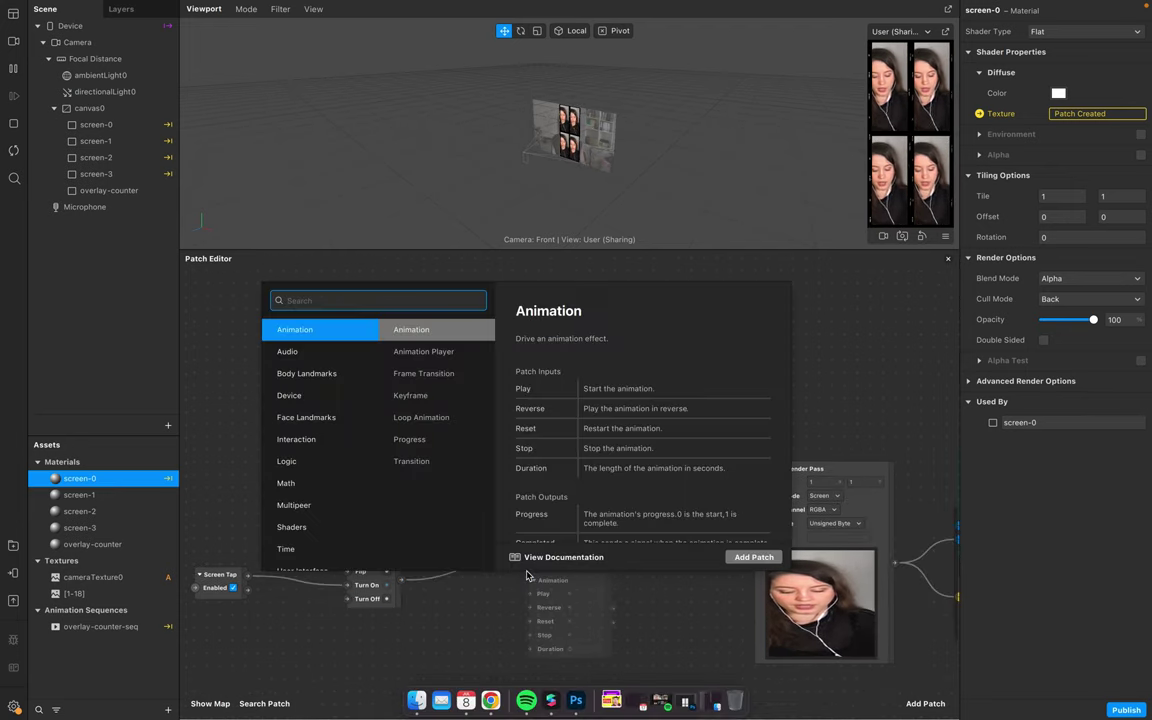
type("delay")
key("Return")
left_click_drag(555, 582, 501, 546)
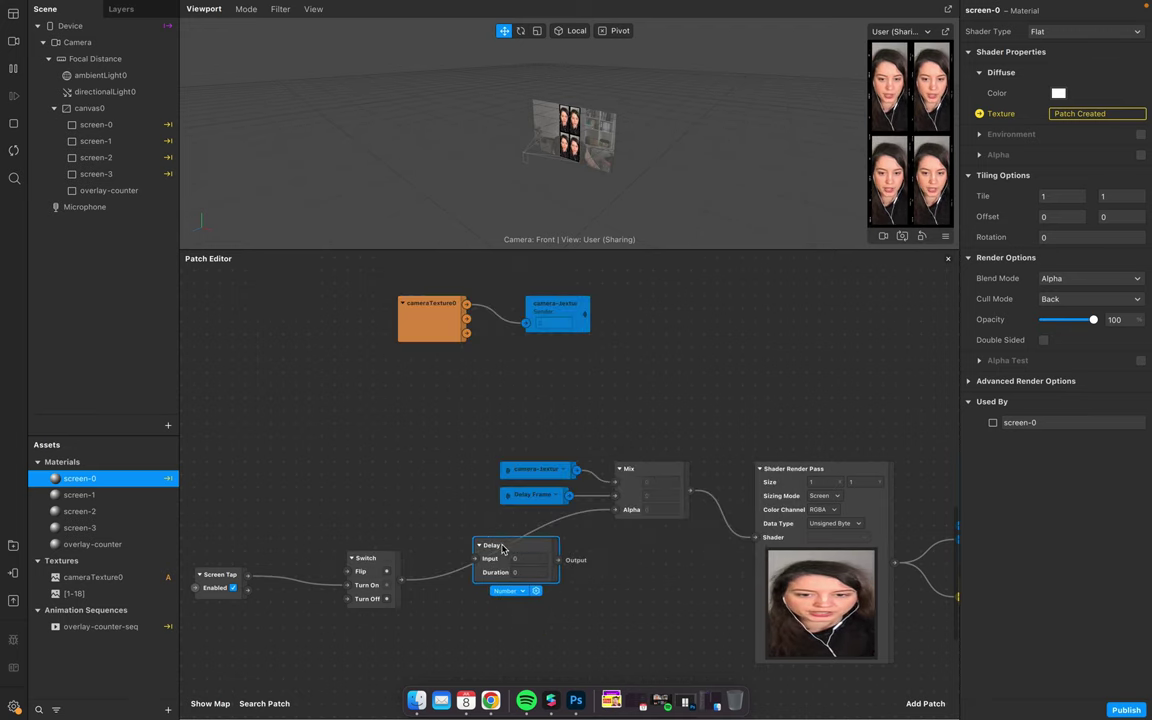
Step: Set the Delay's Duration to 2 and wire it between the Switch's output and the Mix patch's Alpha
left_click(527, 574)
left_click(526, 572)
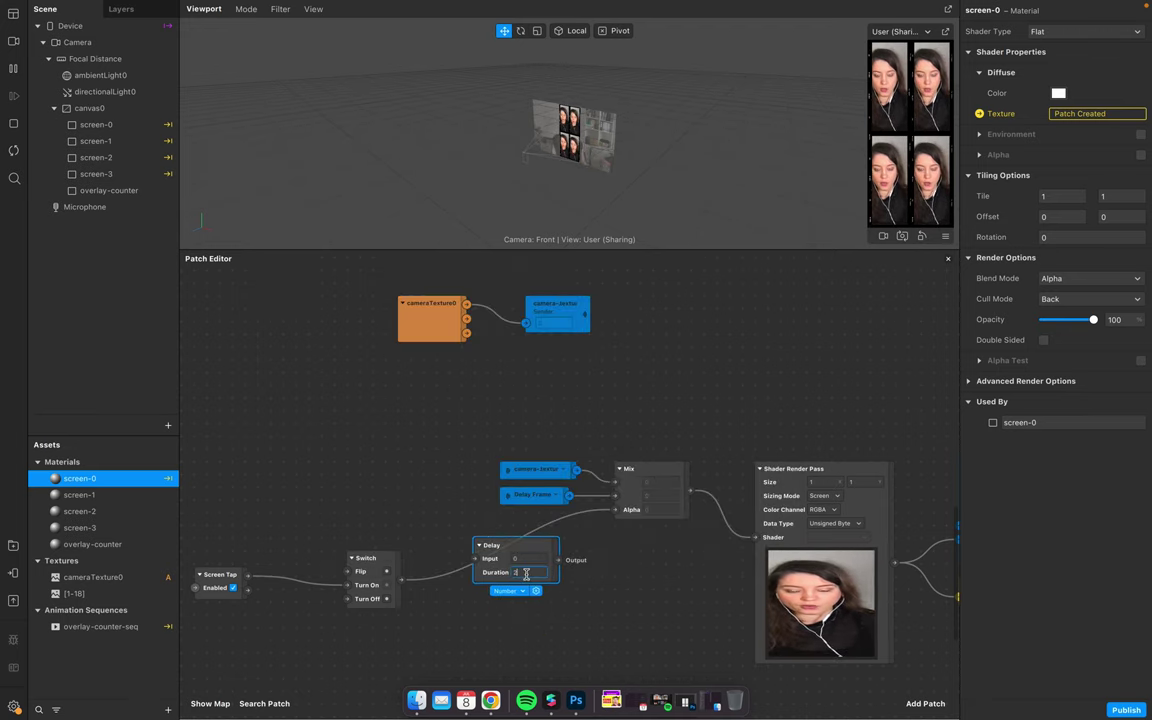
type("2")
left_click(489, 621)
left_click_drag(402, 580, 480, 559)
left_click_drag(557, 559, 615, 511)
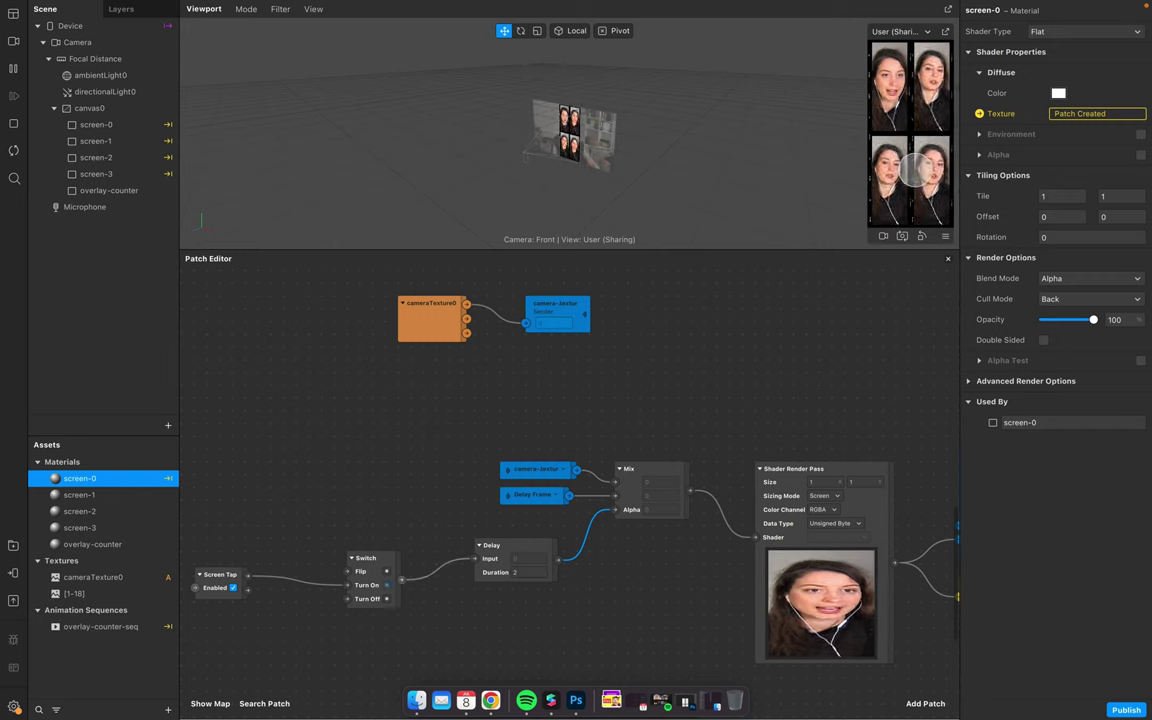
Step: Copy the Delay, Mix, Shader Render Pass and Delay Frame patches together and place the duplicate row below the original
scroll(545, 530, "right", 3)
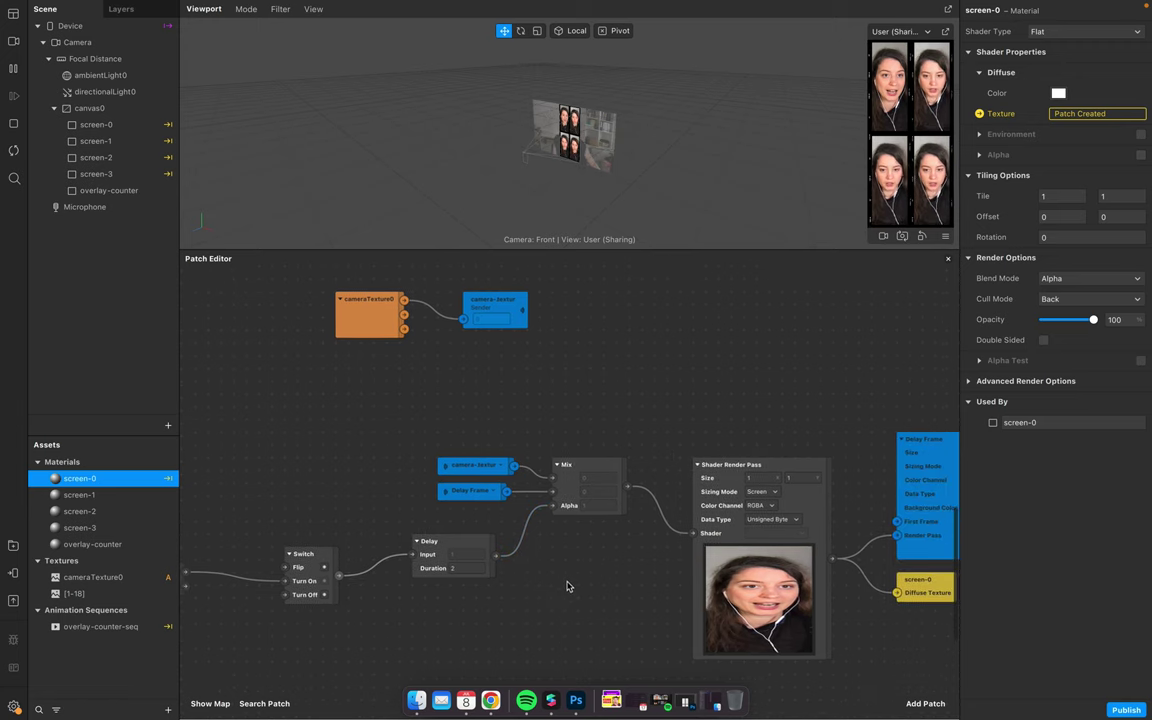
scroll(407, 603, "right", 5)
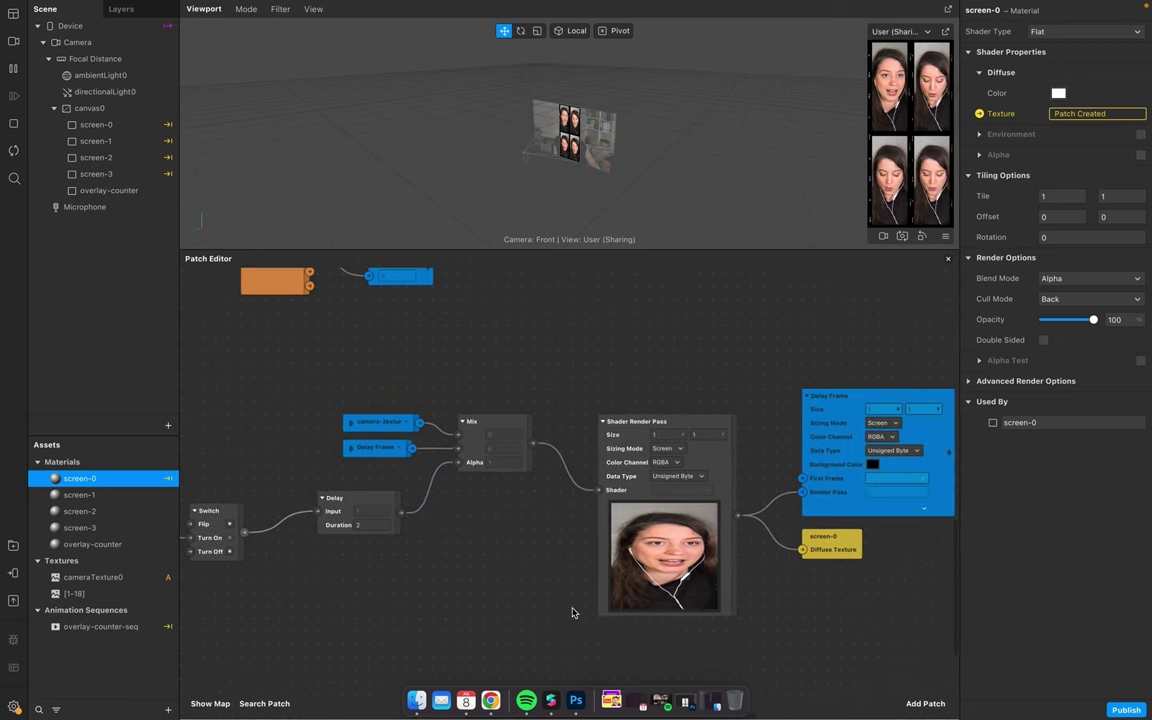
scroll(568, 610, "down", 3, "ctrl")
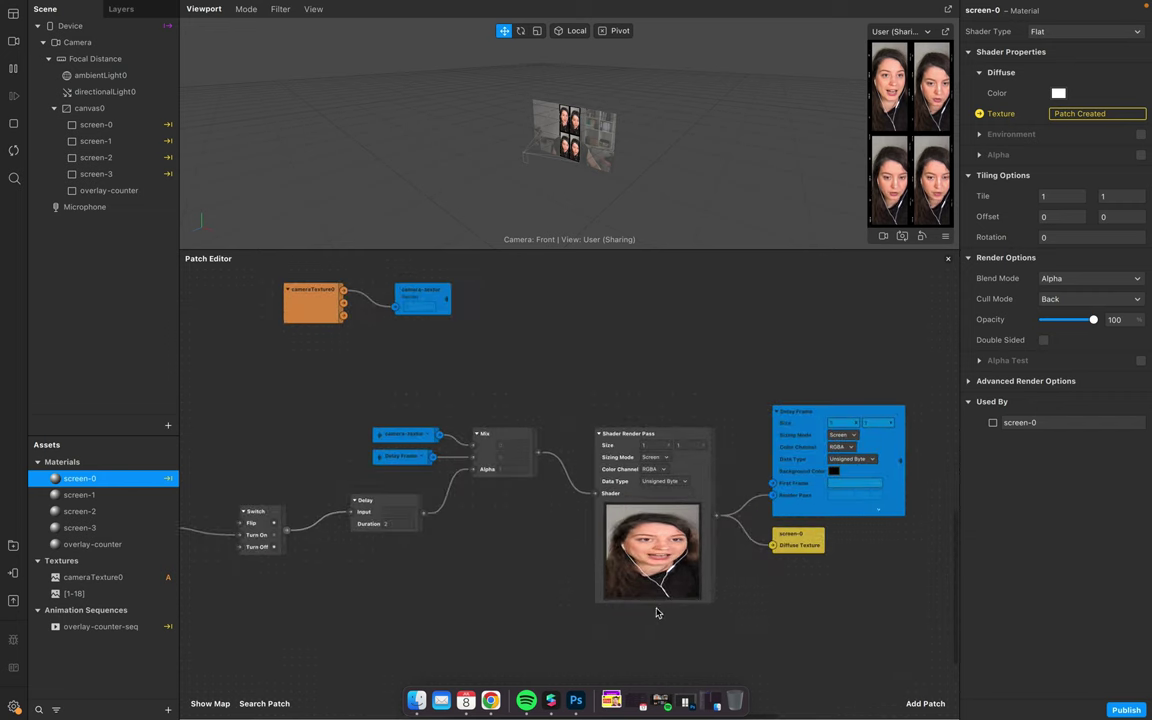
scroll(713, 615, "down", 4, "ctrl")
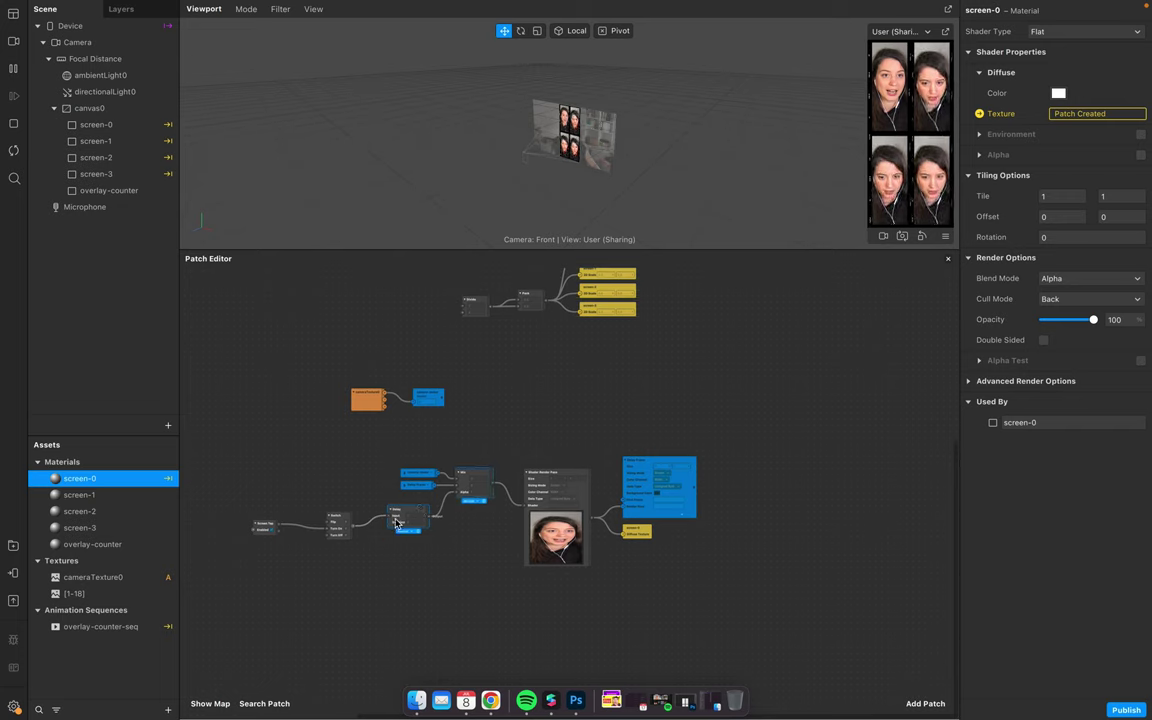
left_click(541, 484)
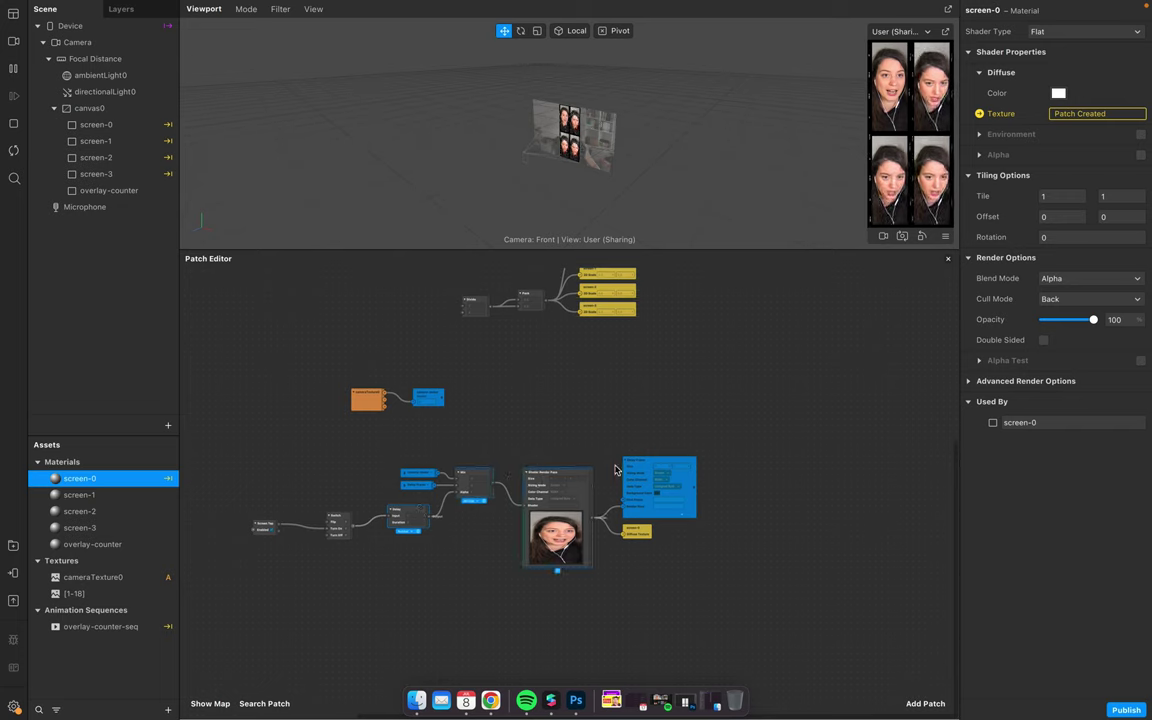
left_click(638, 473, "shift")
scroll(656, 487, "left", 1)
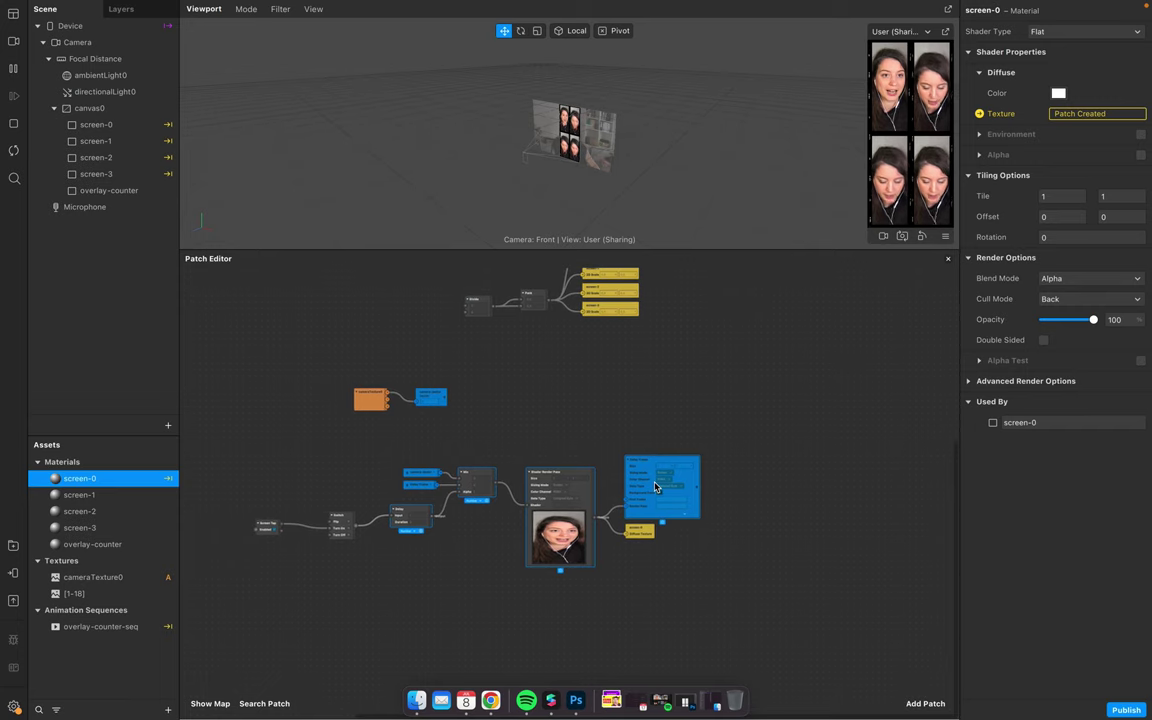
left_click(577, 601)
key("super+v")
left_click_drag(516, 621, 640, 623)
scroll(640, 623, "down", 4)
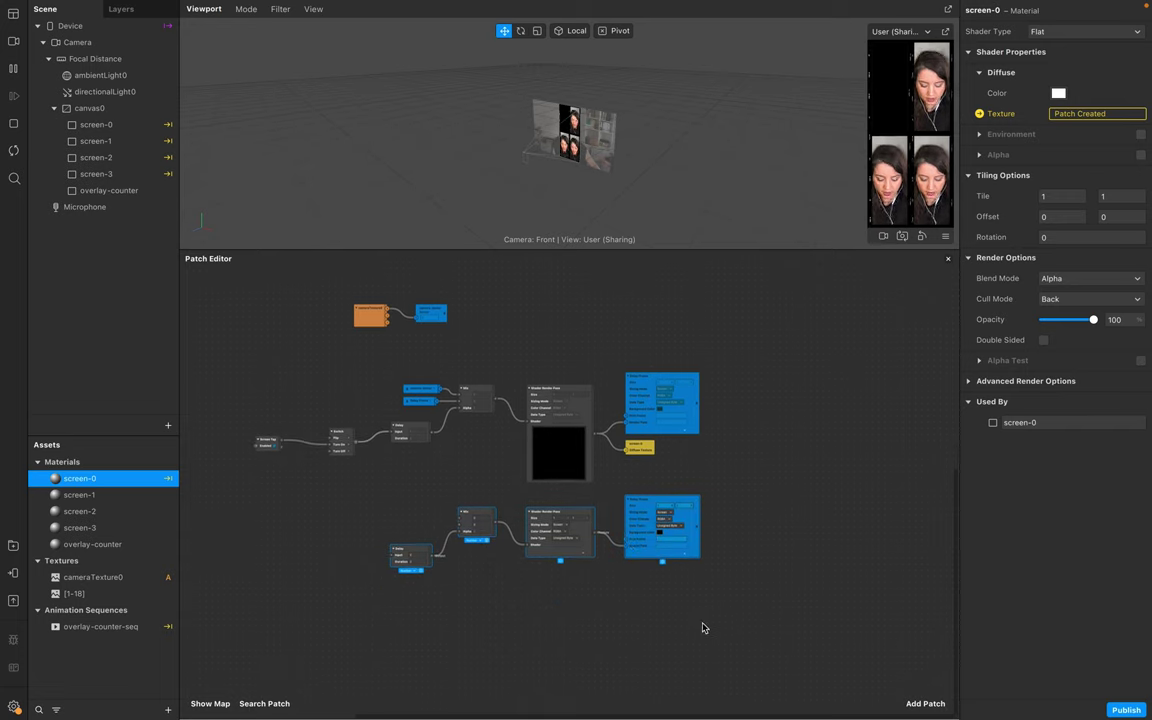
Step: Paste a second copy of the four-patch chain and place it below the first duplicate row
key("ctrl+v")
scroll(590, 540, "up", 4)
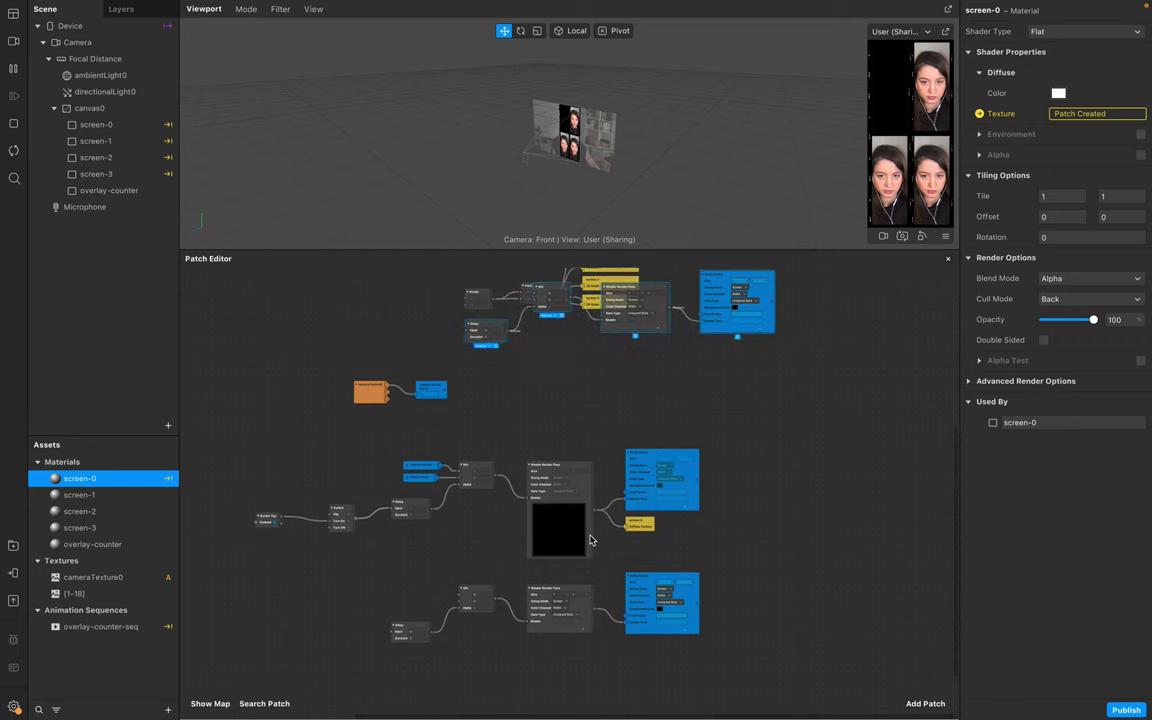
left_click_drag(620, 302, 545, 668)
scroll(588, 650, "down", 6)
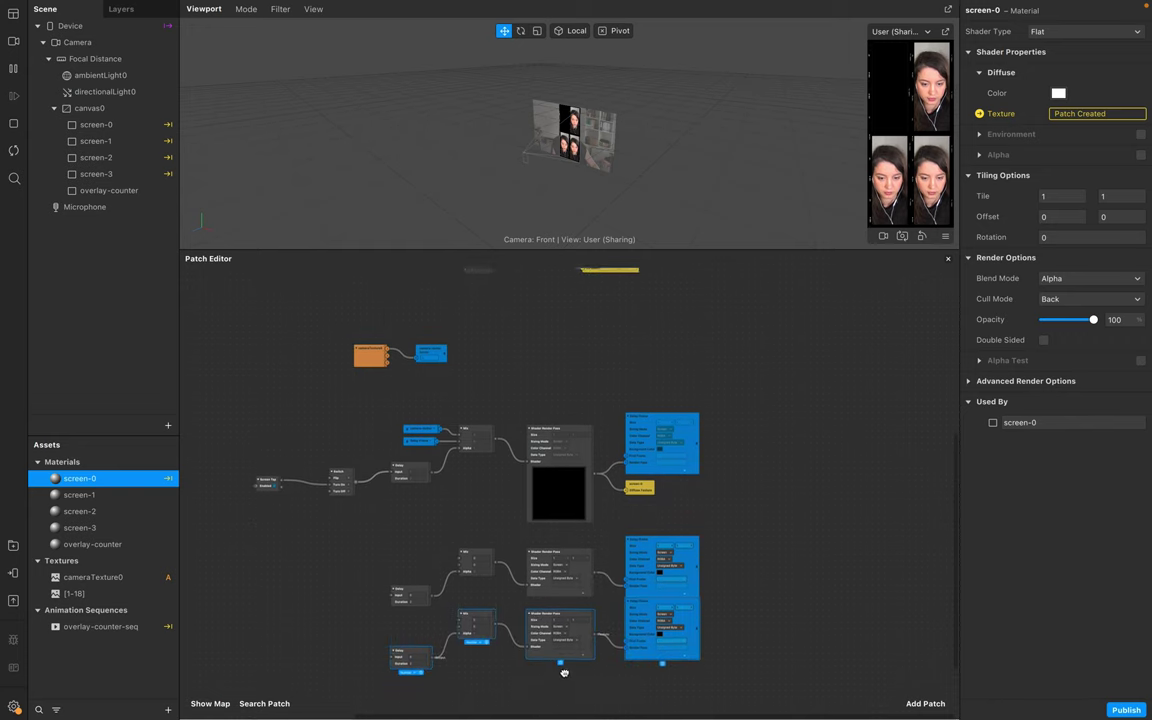
left_click_drag(563, 513, 563, 543)
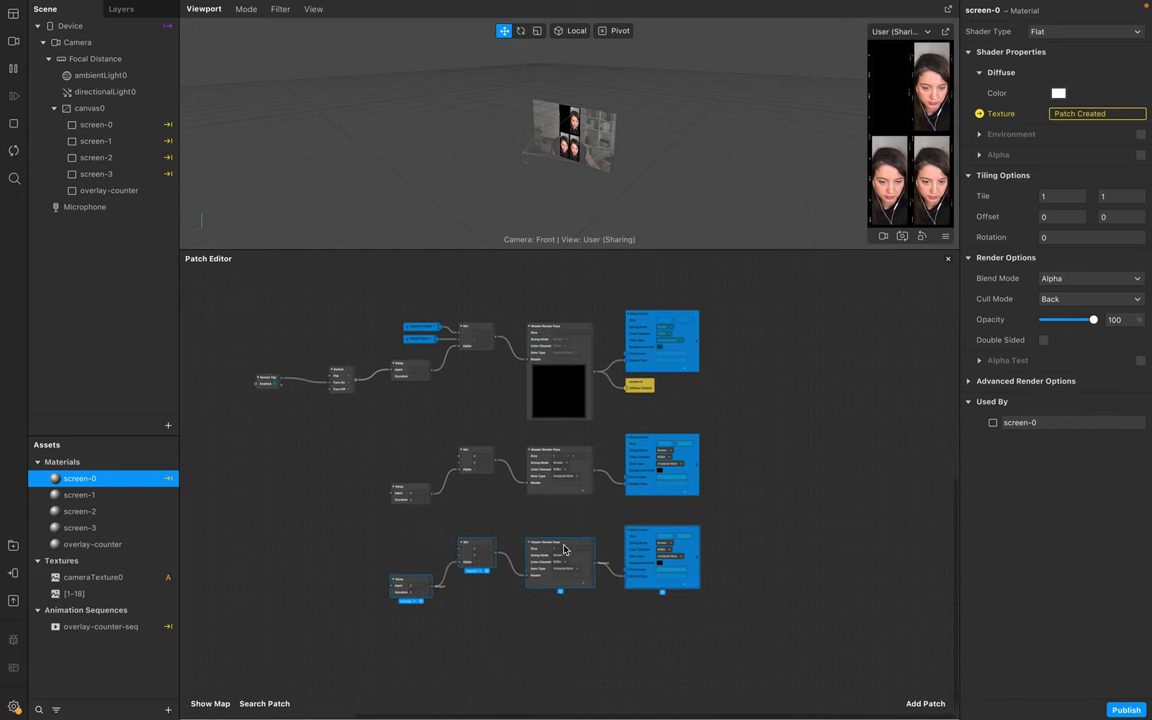
Step: Paste a third copy of the four-patch chain and align it below the second duplicate row
key("ctrl+v")
scroll(619, 540, "up", 8)
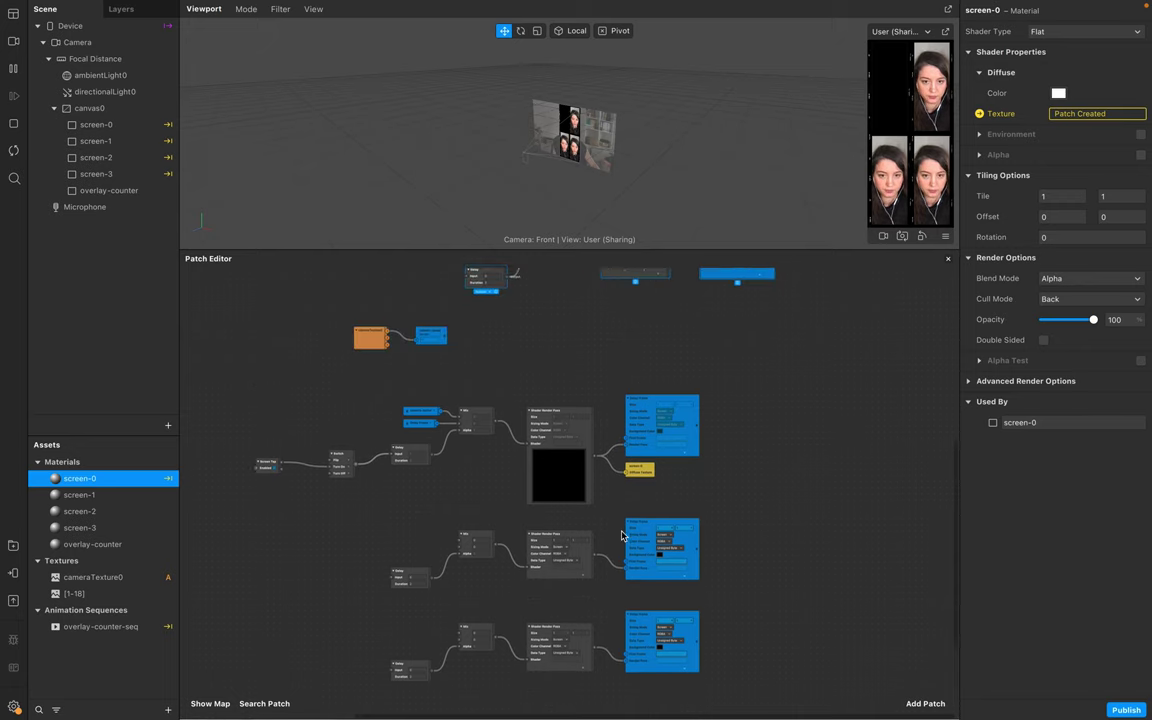
left_click_drag(622, 360, 640, 605)
scroll(649, 603, "down", 9)
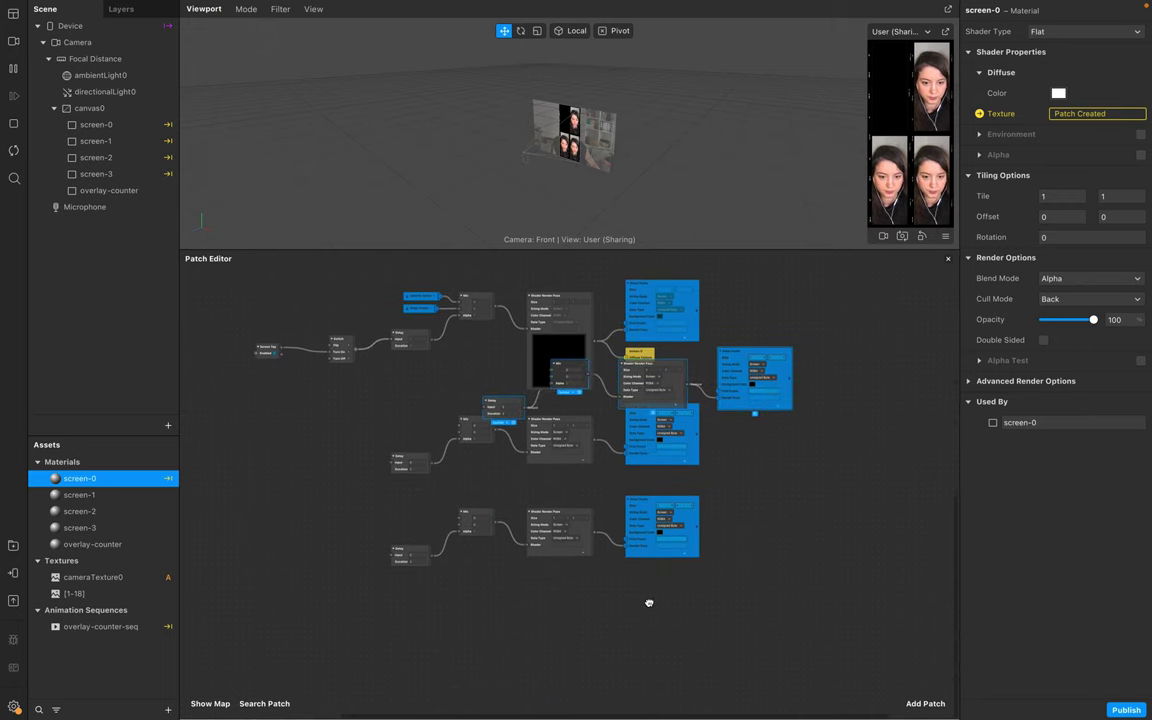
left_click_drag(635, 398, 550, 615)
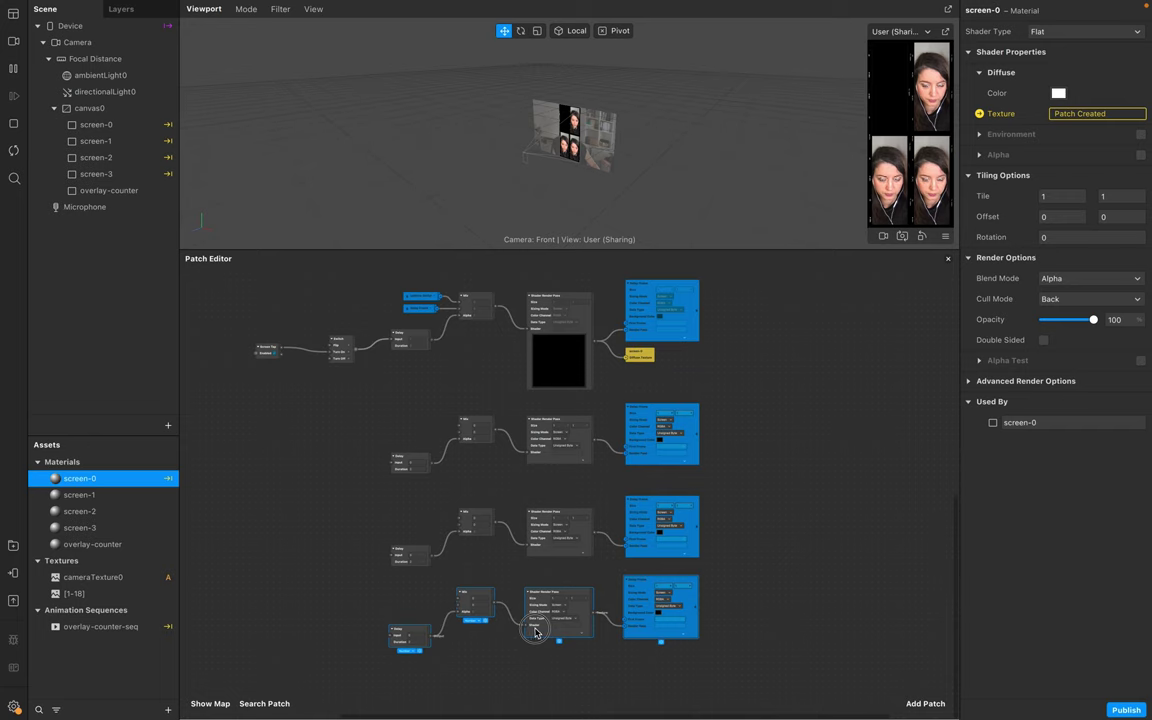
scroll(607, 509, "up", 4)
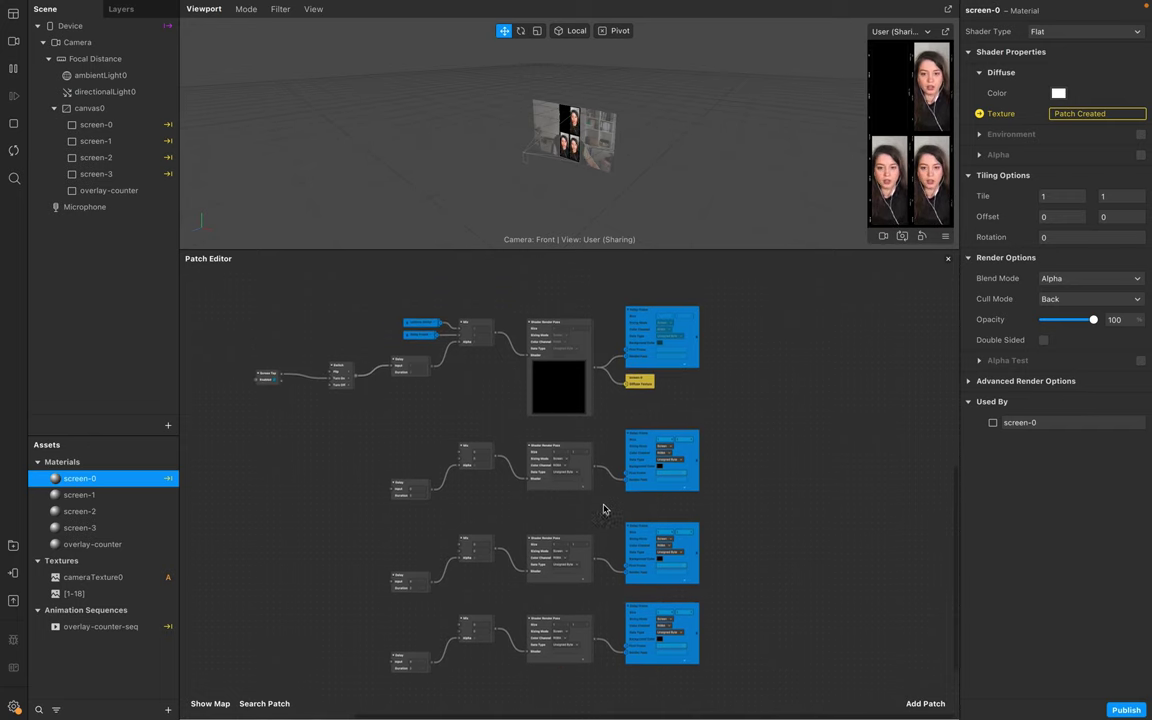
Step: Create Diffuse Texture patches for the screen-1, screen-2 and screen-3 materials together
scroll(421, 598, "down", 3)
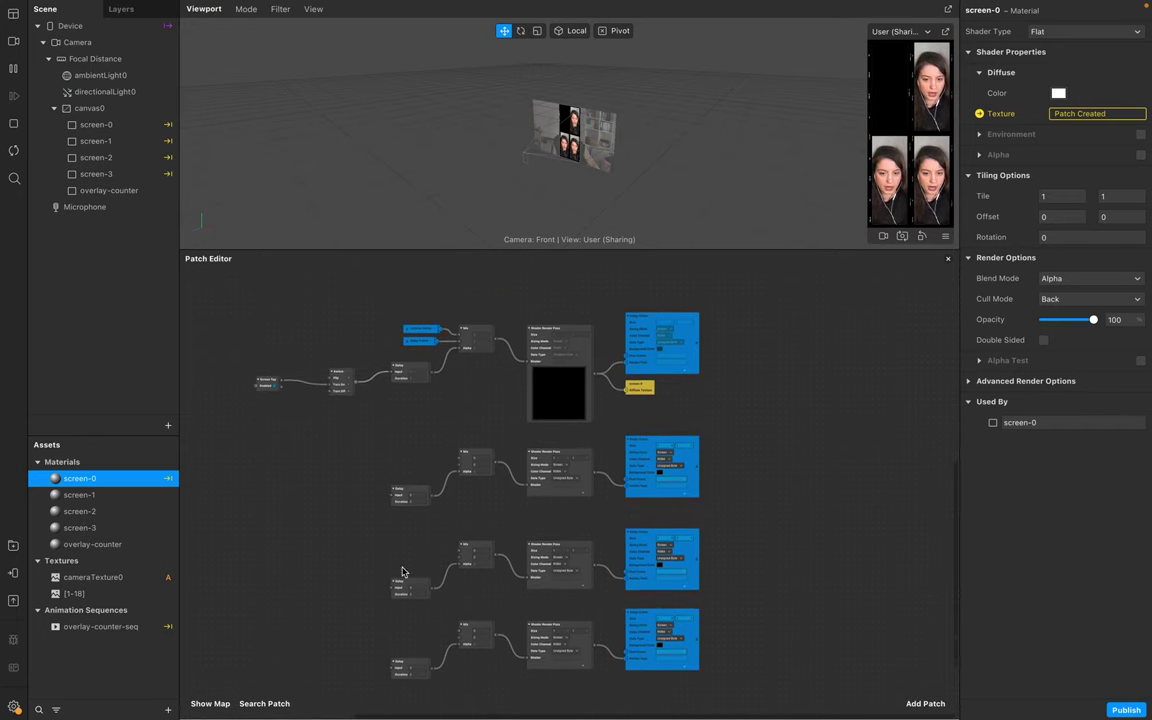
scroll(535, 383, "up", 3)
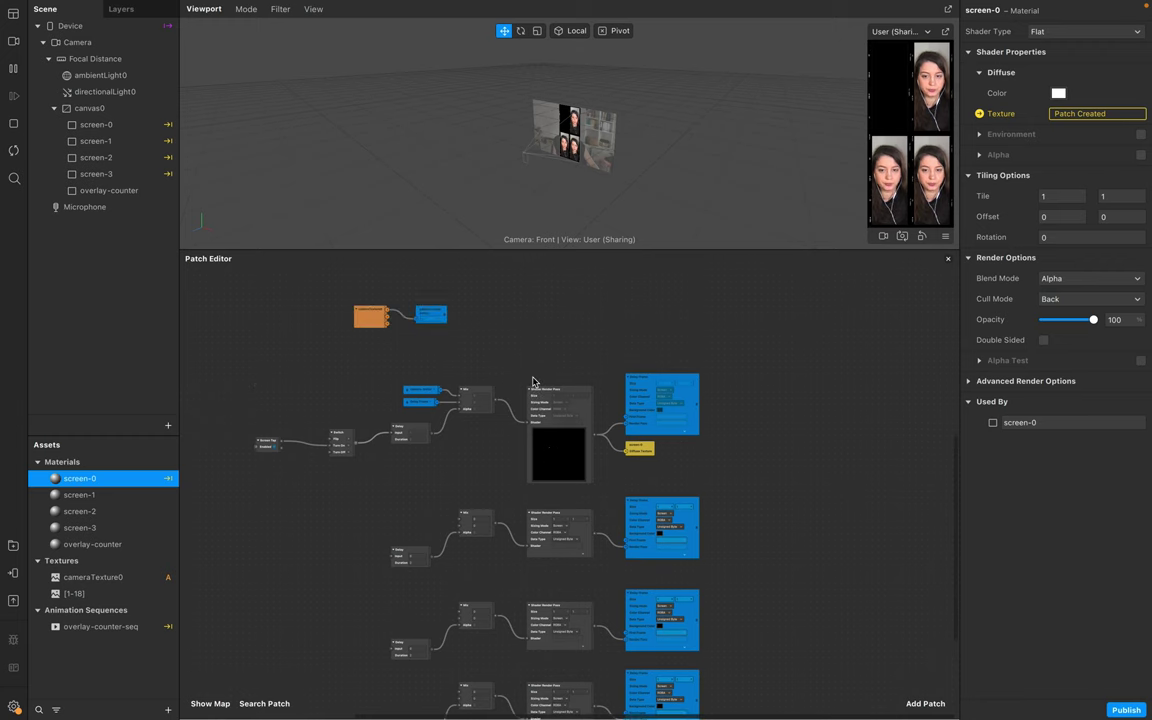
scroll(618, 531, "up", 5)
scroll(618, 530, "up", 1)
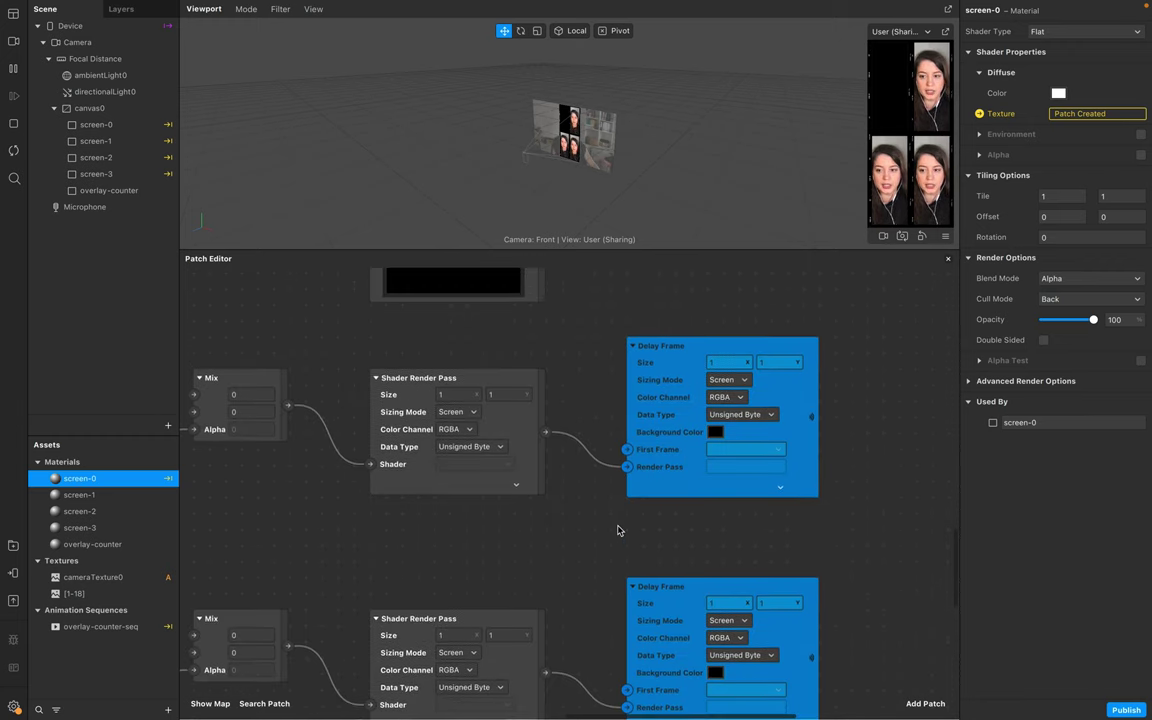
left_click(136, 503)
left_click(112, 527, "shift")
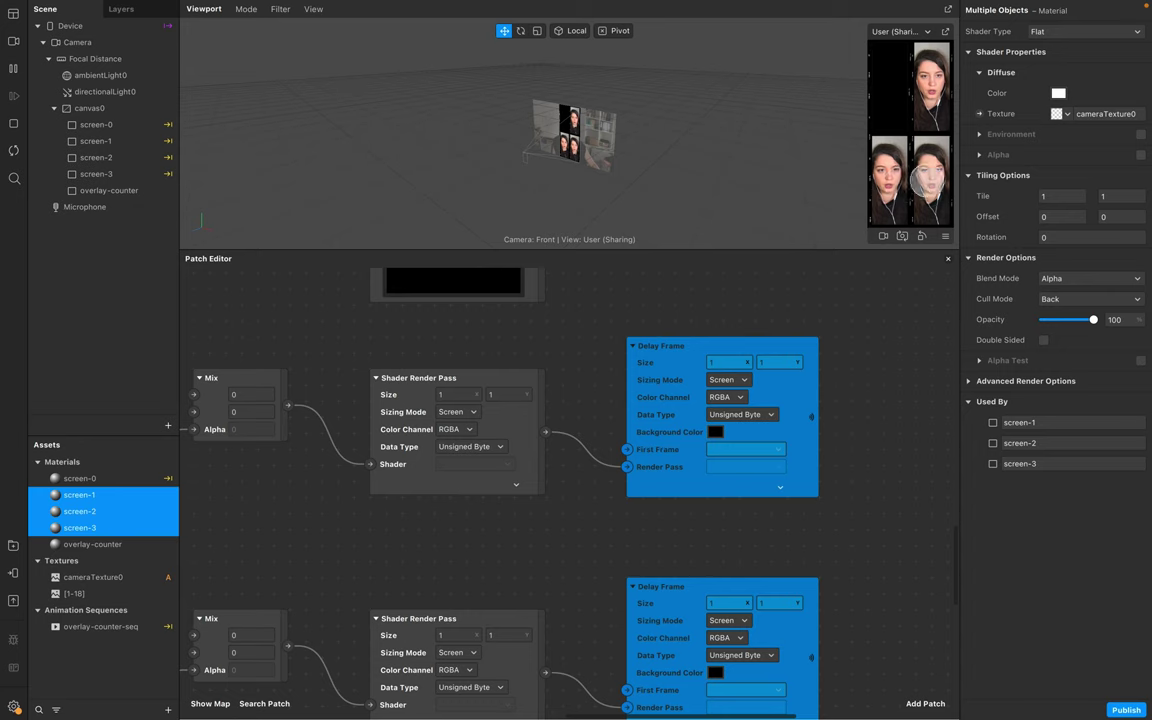
left_click(981, 113)
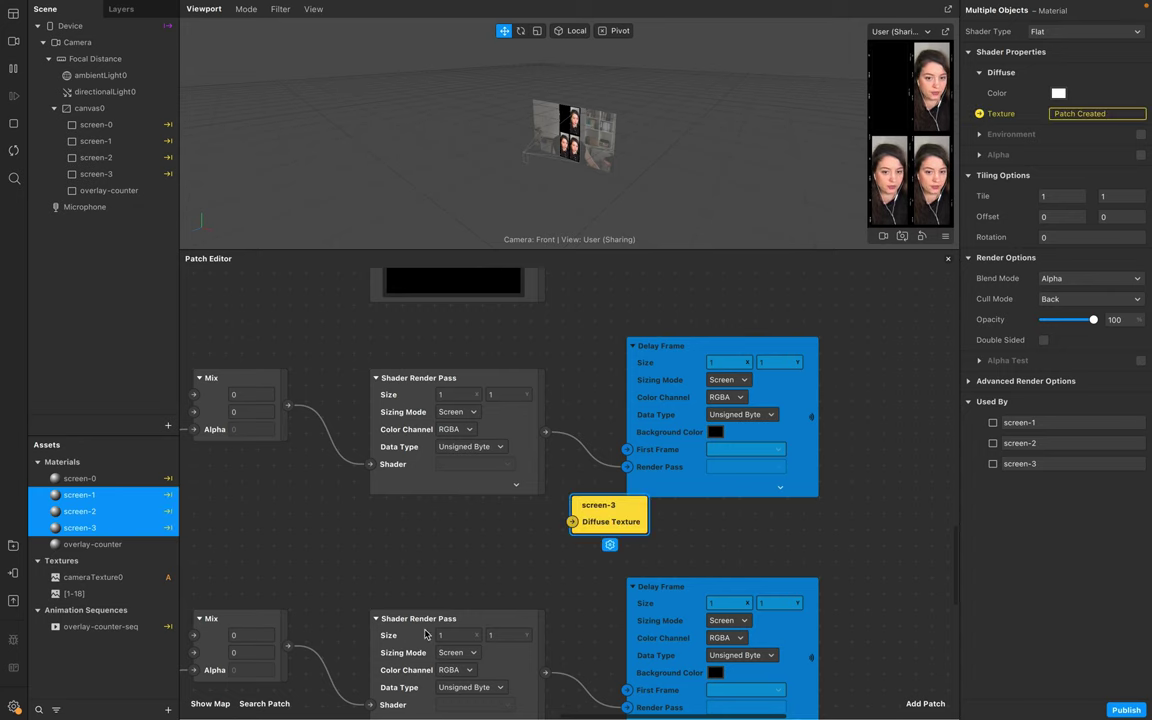
Step: Place the screen-1 texture patch below the first duplicated Delay Frame and connect that row's Shader Render Pass to it
scroll(621, 458, "down", 2)
left_click_drag(621, 458, 701, 461)
left_click_drag(551, 365, 629, 466)
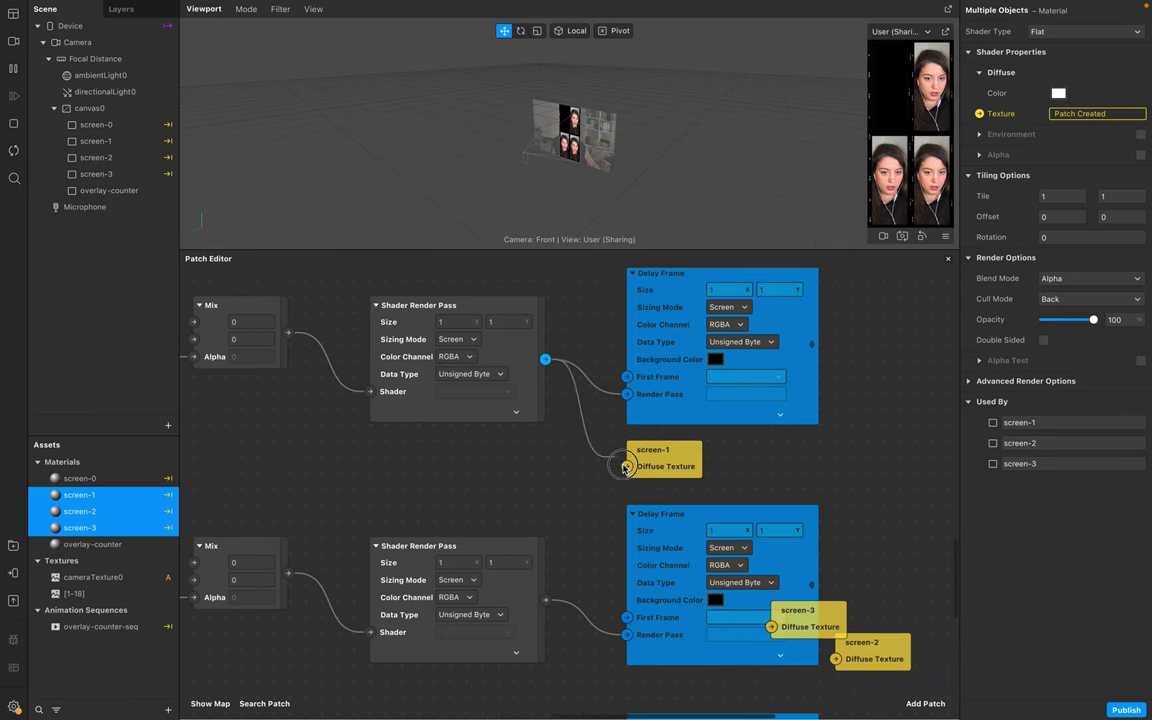
Step: Move the screen-3 texture patch aside, place screen-2 below the second duplicated Delay Frame, and connect that row's Shader Render Pass to screen-2
scroll(653, 487, "down", 2)
scroll(653, 487, "down", 2)
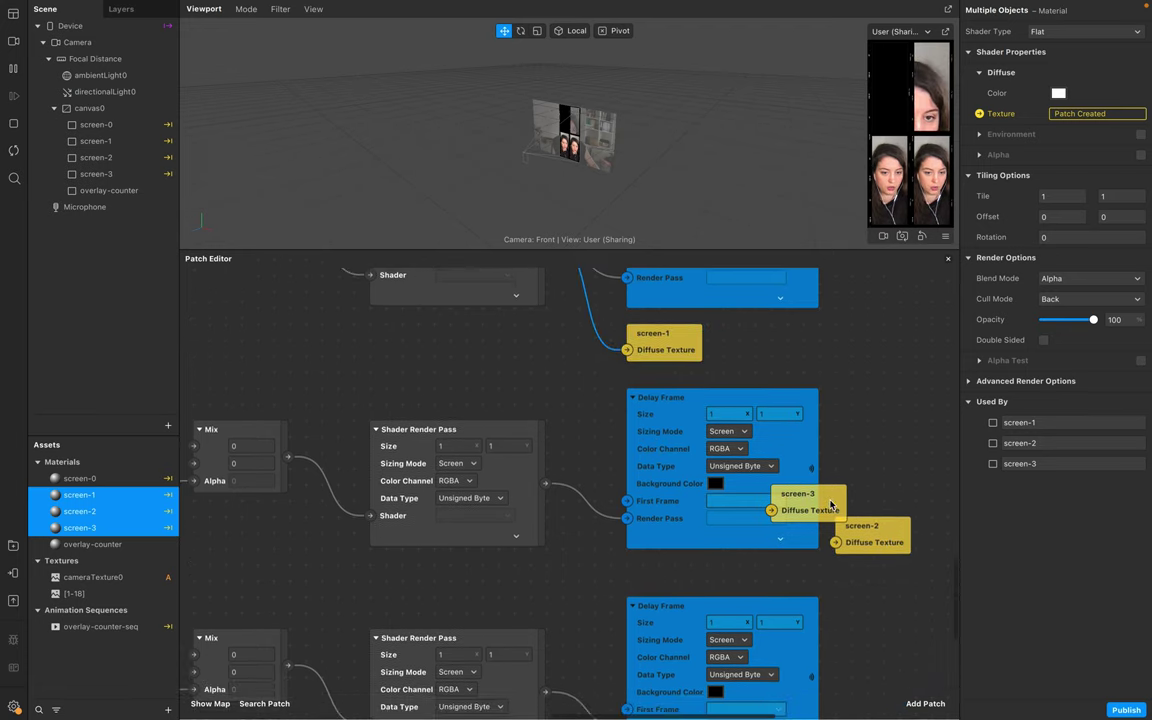
left_click_drag(785, 455, 662, 520)
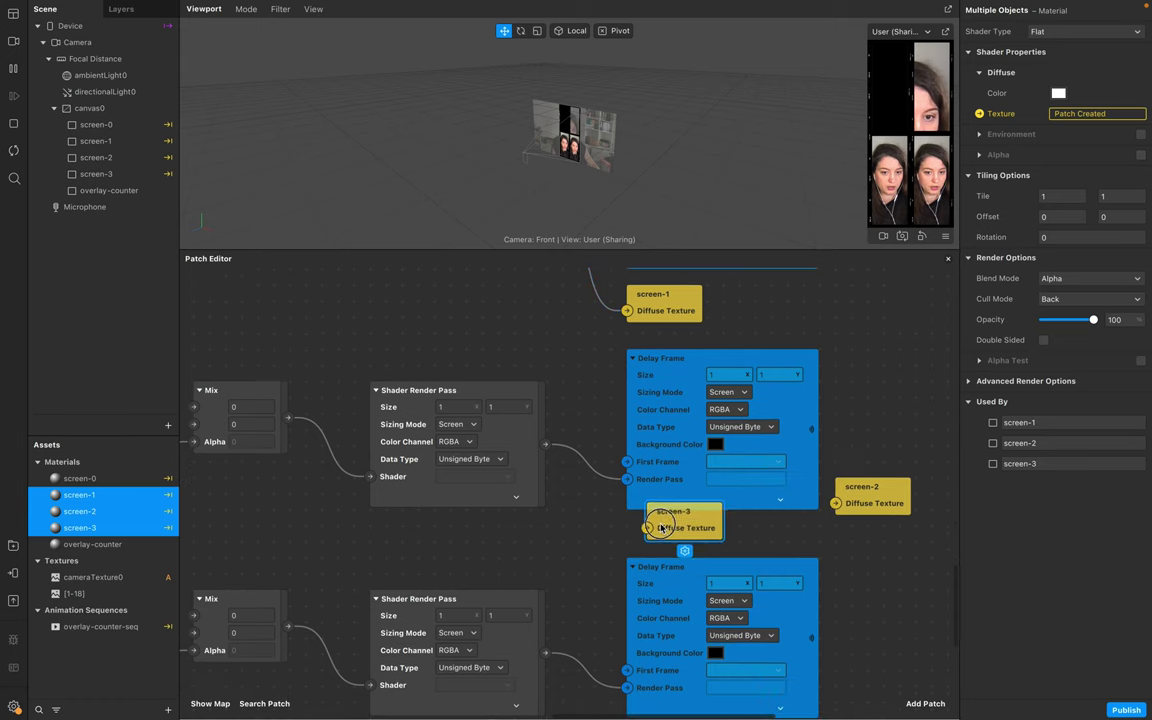
left_click_drag(691, 583, 825, 682)
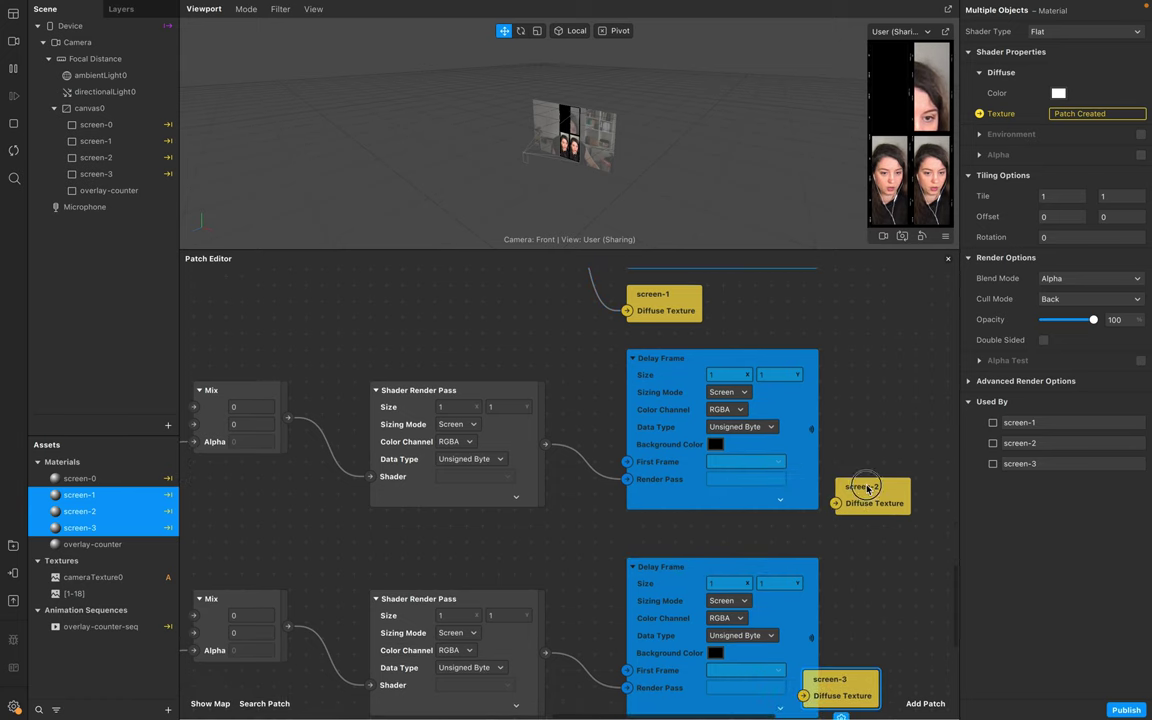
left_click_drag(868, 488, 659, 520)
left_click_drag(545, 452, 627, 535)
Step: Place the screen-3 texture patch below the last Delay Frame and connect that row's Shader Render Pass to it
scroll(738, 553, "down", 5)
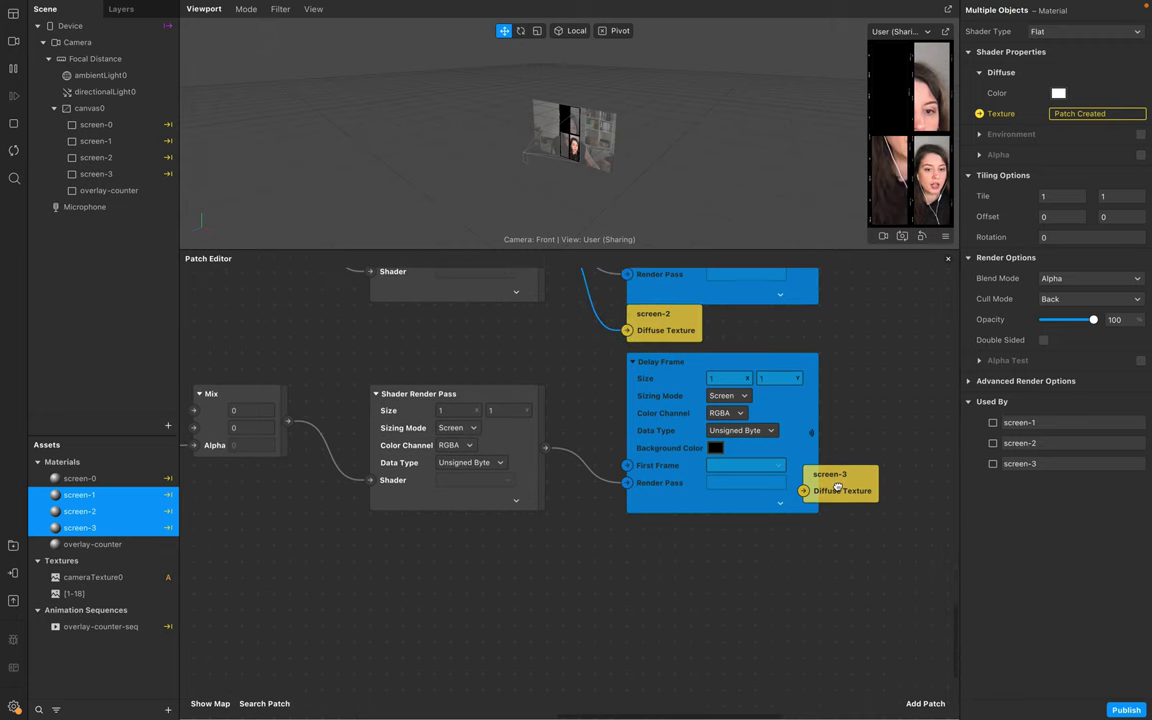
left_click_drag(838, 487, 677, 551)
left_click_drag(544, 449, 643, 555)
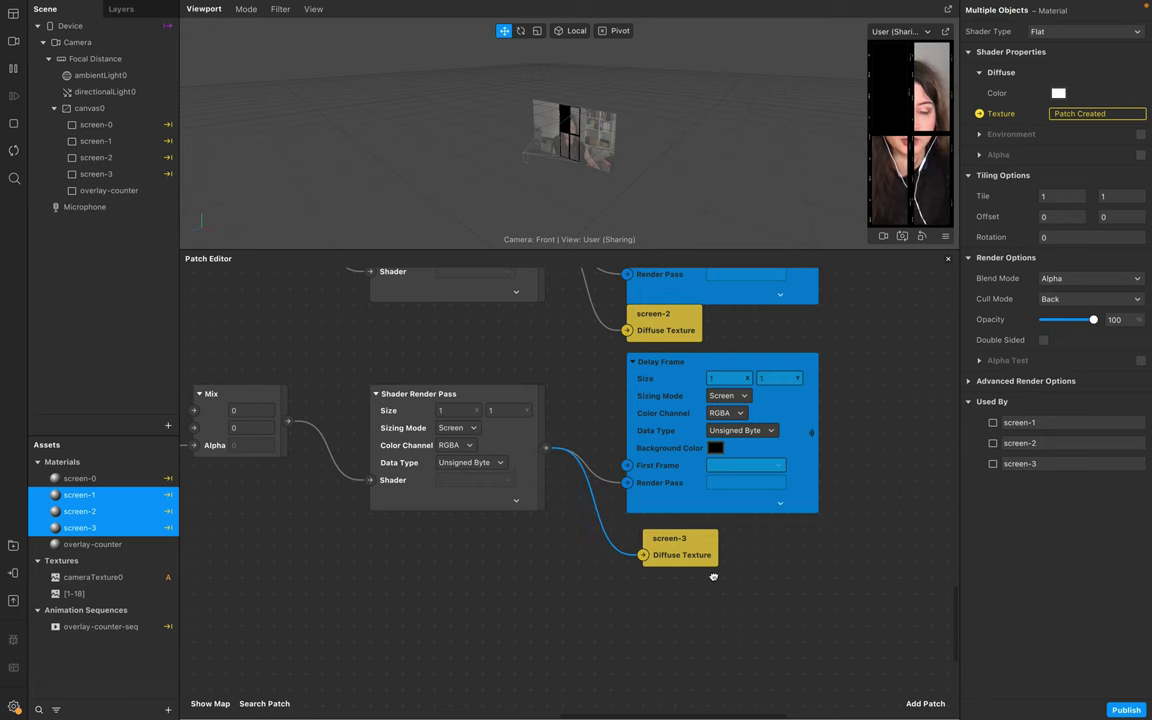
scroll(710, 577, "left", 5)
scroll(710, 577, "up", 2)
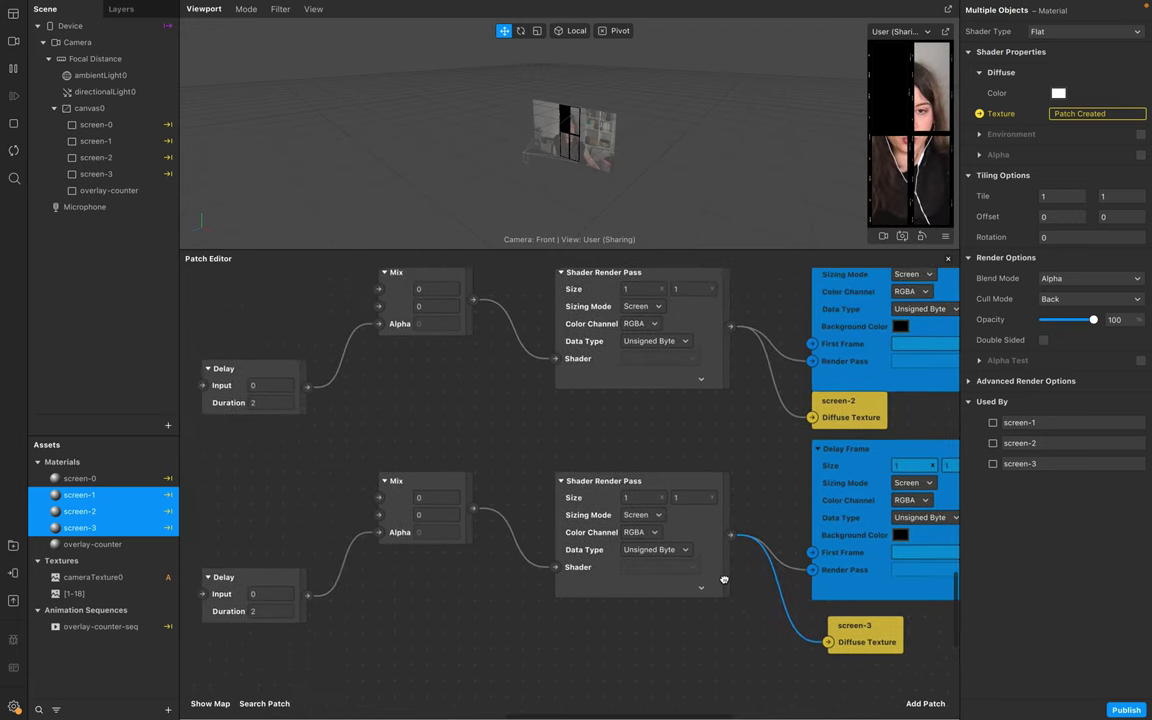
scroll(724, 580, "down", 4)
scroll(724, 580, "up", 5)
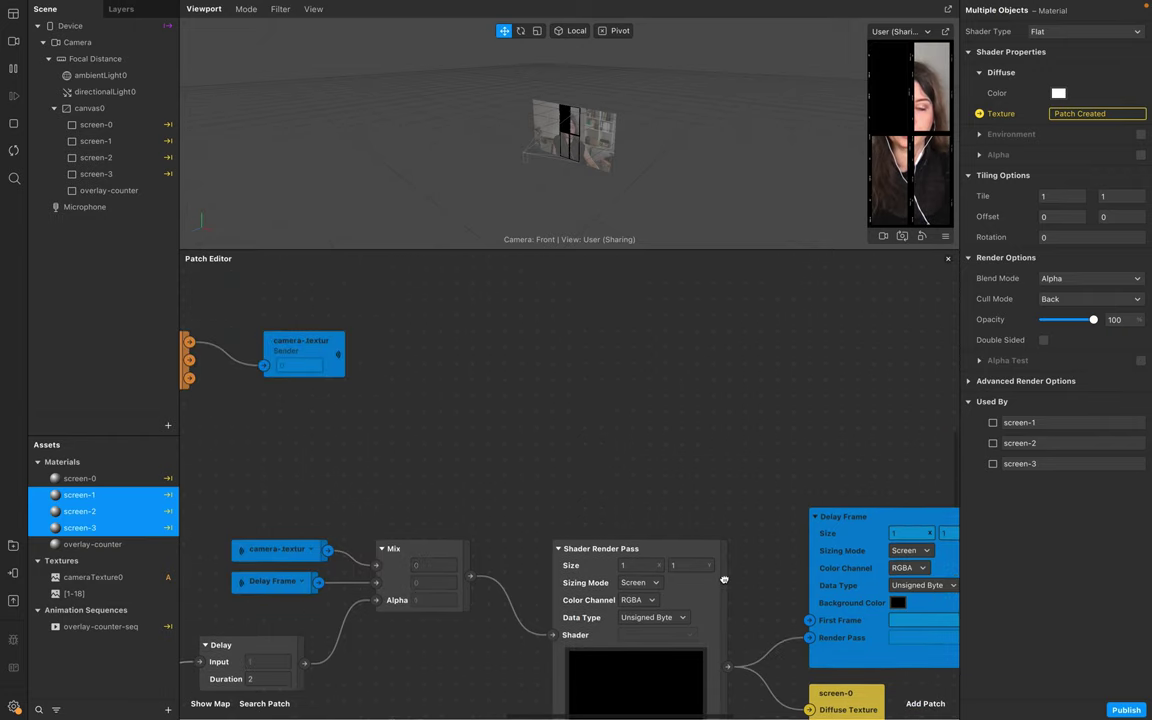
scroll(679, 580, "down", 1)
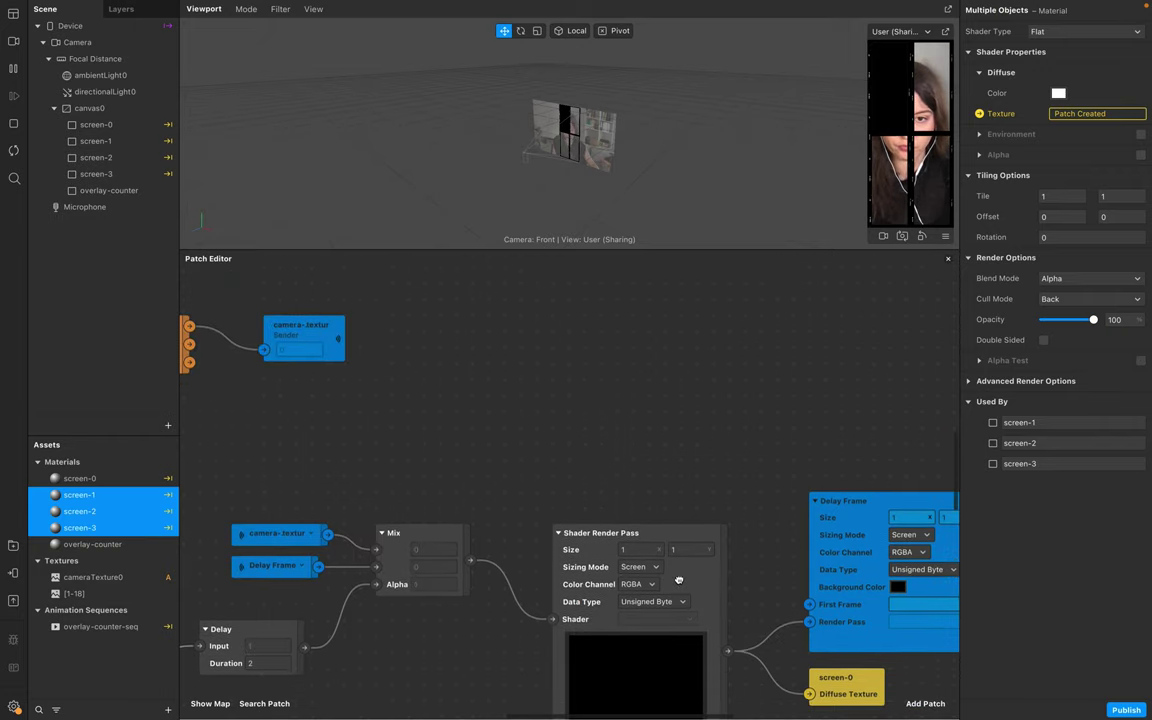
Step: Create camera texture receivers from the sender patch and place one beside the Mix patch of each duplicated row
left_click(325, 330)
left_click(330, 374)
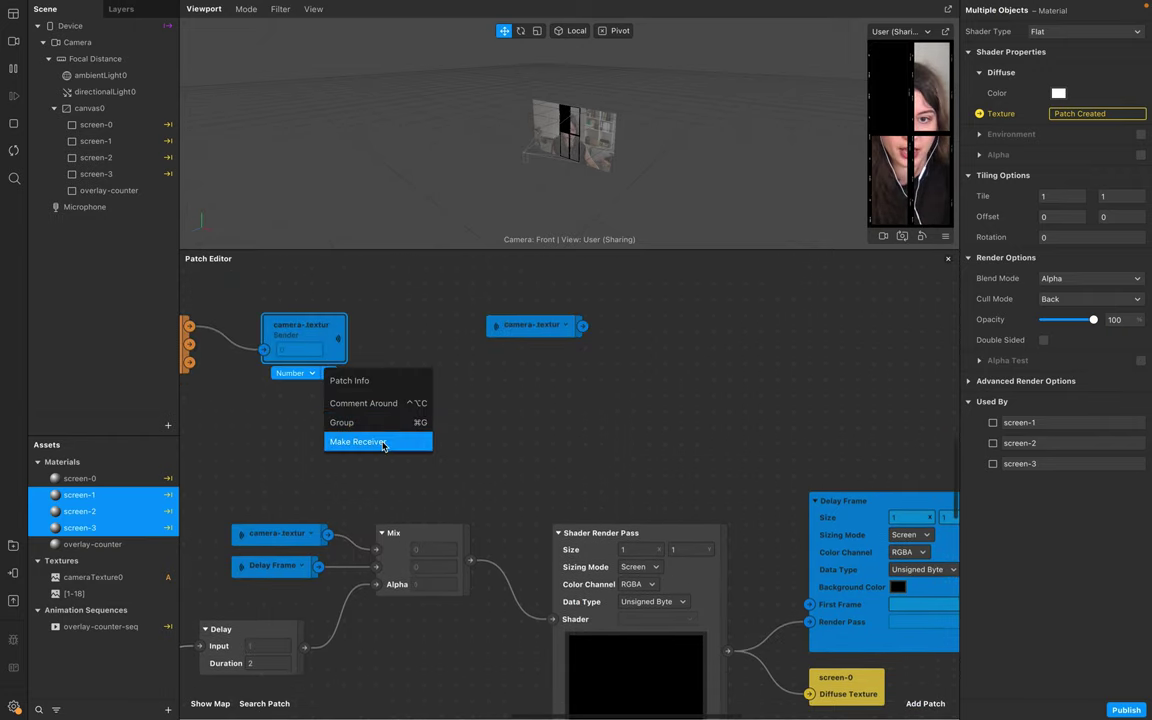
left_click(385, 443)
left_click(332, 374)
left_click(398, 442)
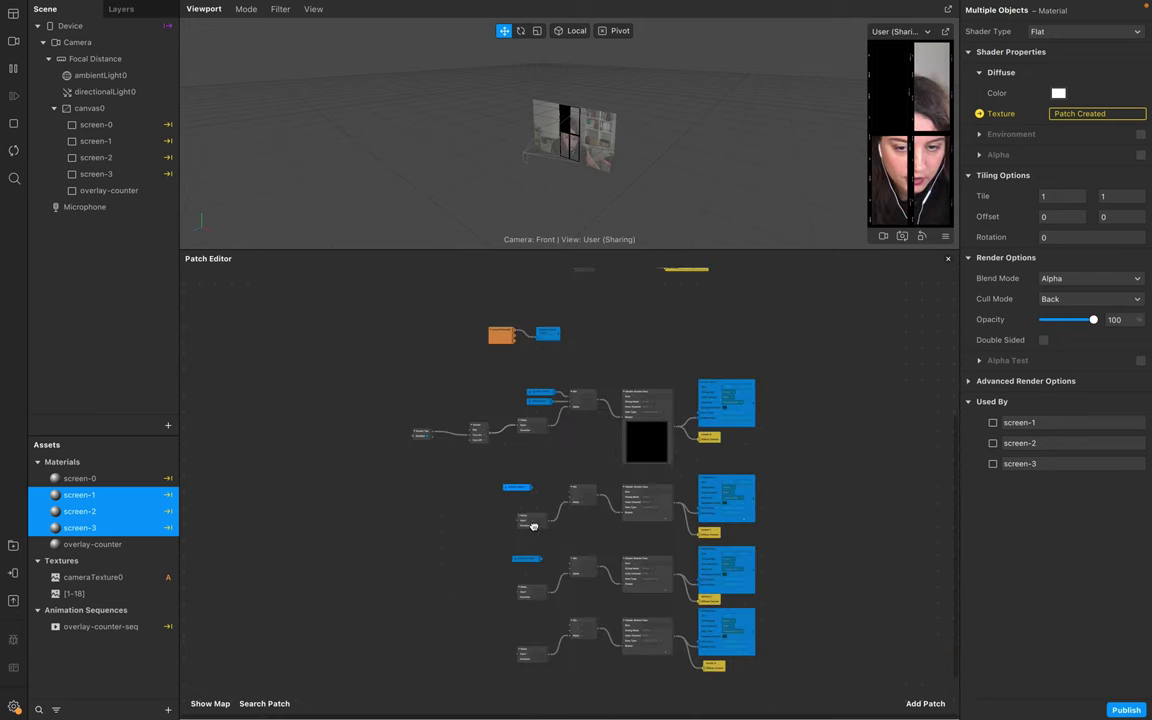
left_click_drag(520, 488, 527, 625)
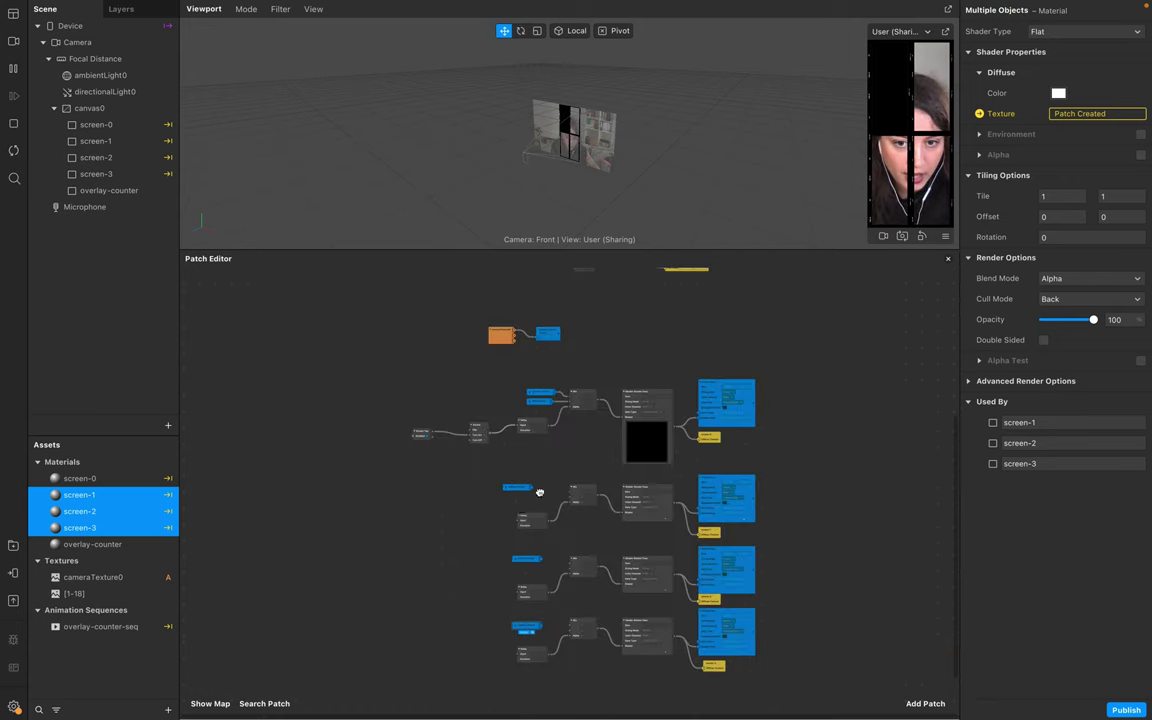
left_click_drag(524, 489, 530, 489)
Step: In the screen-1 row, connect the camera texture receiver and a new receiver of that row's Delay Frame to Mix's first and second inputs
scroll(715, 514, "up", 5)
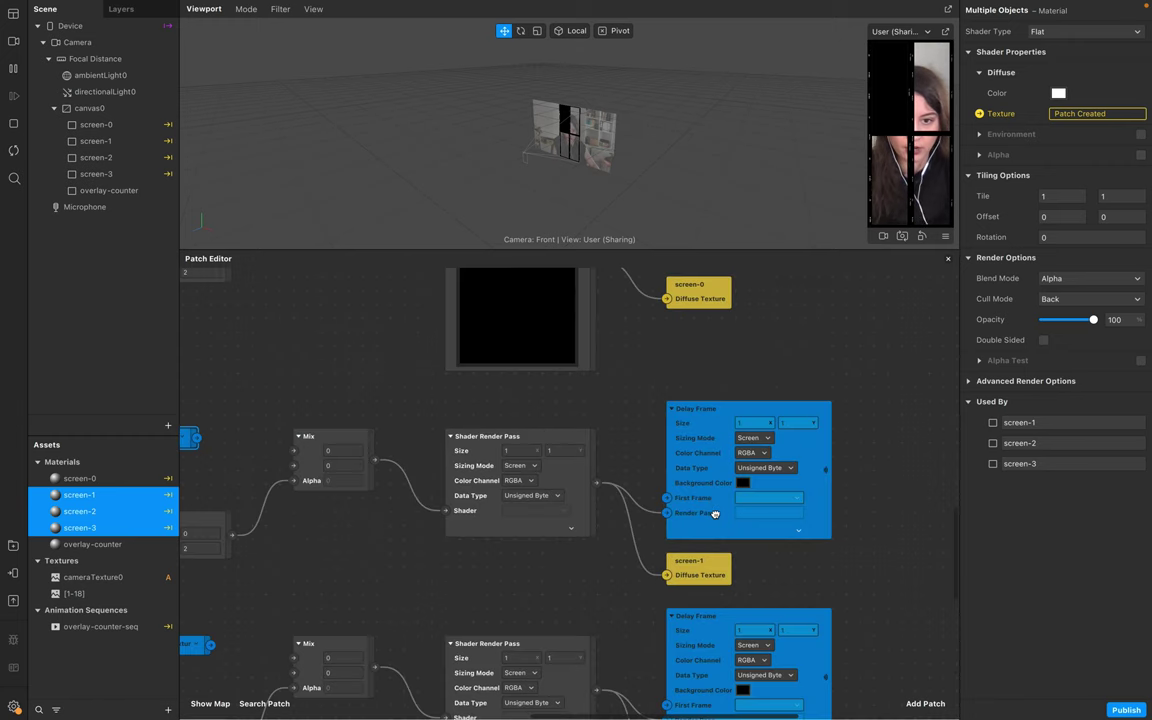
scroll(715, 514, "left", 3)
left_click_drag(257, 438, 353, 450)
left_click(877, 524)
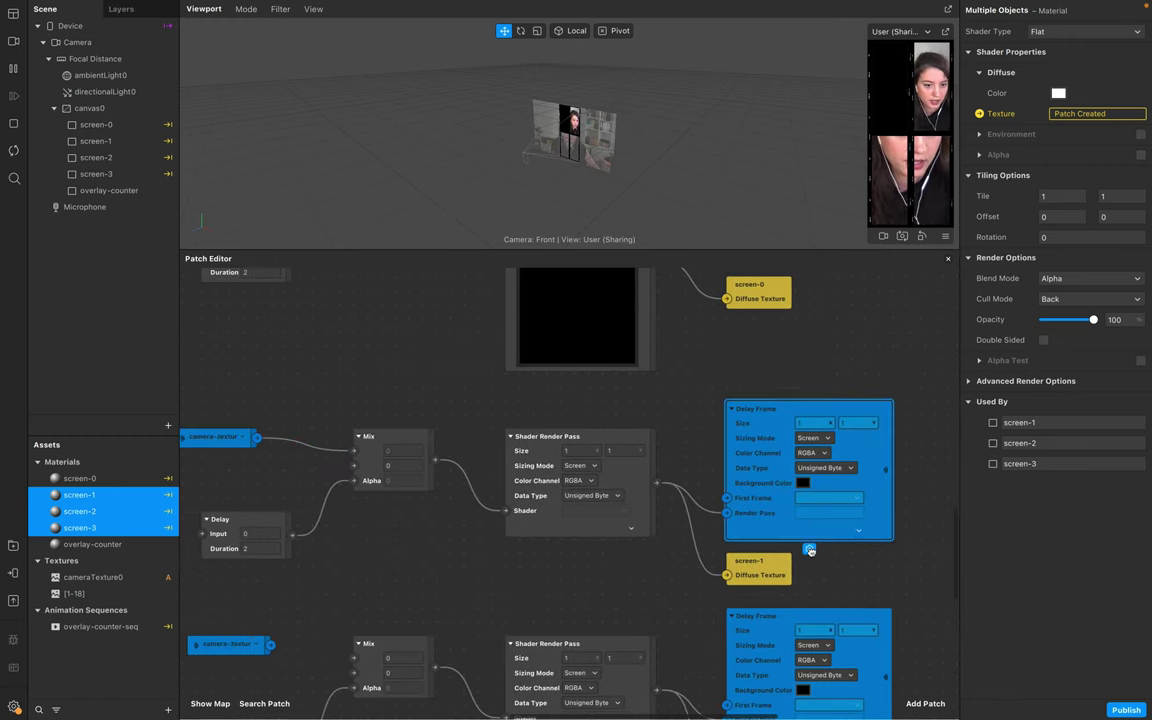
left_click(811, 548)
left_click(861, 615)
left_click_drag(932, 409, 381, 465)
scroll(681, 553, "down", 3)
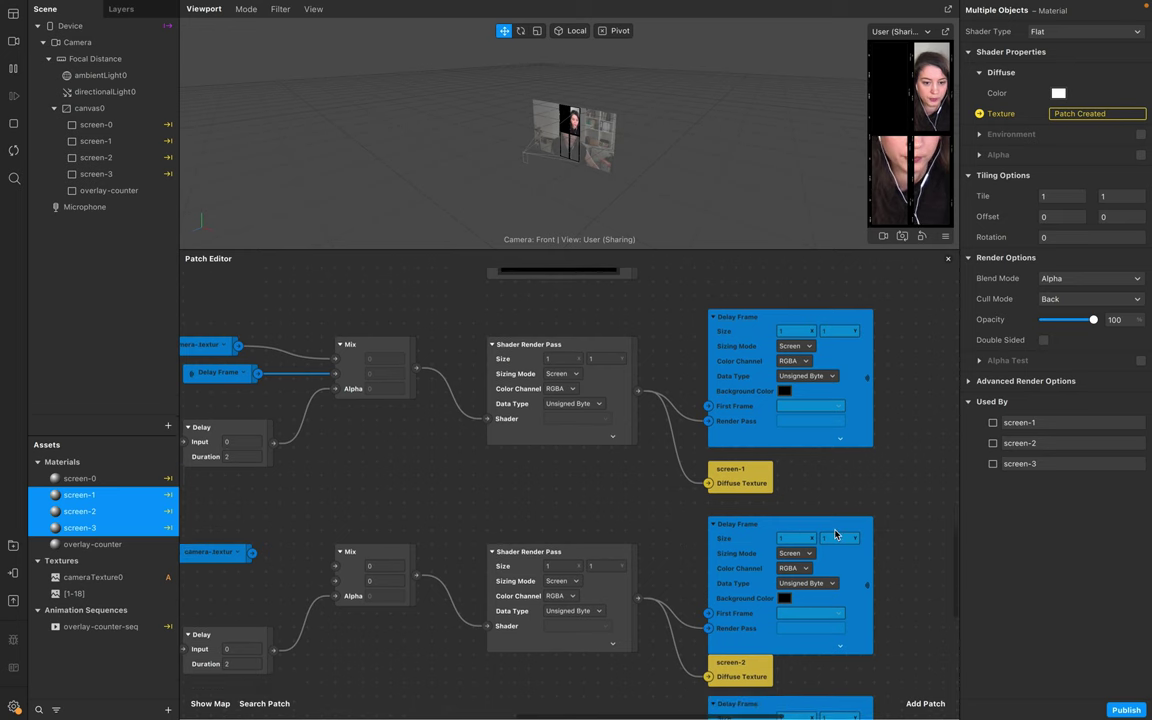
Step: In the screen-2 row, make a receiver of its Delay Frame and connect the camera texture and Delay Frame receivers to Mix
scroll(836, 535, "down", 3)
left_click(862, 514)
left_click(791, 526)
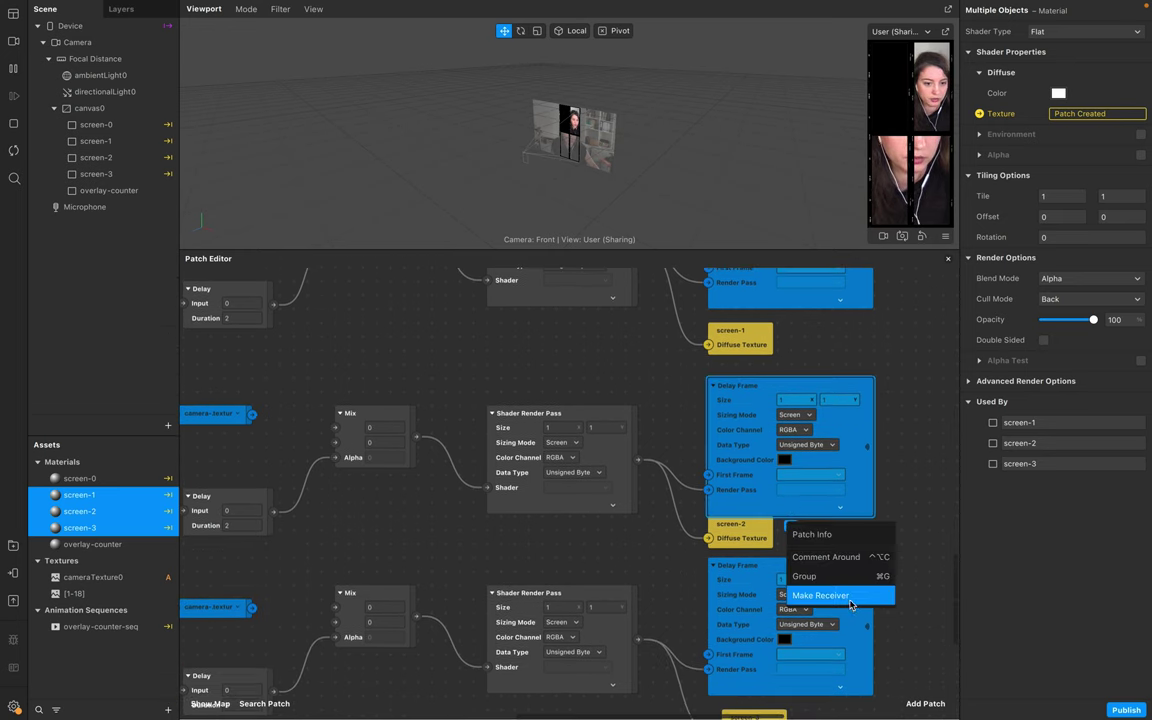
left_click(823, 594)
left_click_drag(948, 394, 219, 462)
left_click_drag(252, 414, 334, 428)
left_click_drag(244, 456, 335, 443)
Step: In the screen-3 row, make a receiver of its Delay Frame and connect the camera texture and Delay Frame receivers to Mix
scroll(659, 509, "down", 3)
left_click(866, 576)
left_click(791, 593)
left_click(823, 660)
left_click_drag(945, 455, 228, 540)
left_click_drag(252, 496, 335, 495)
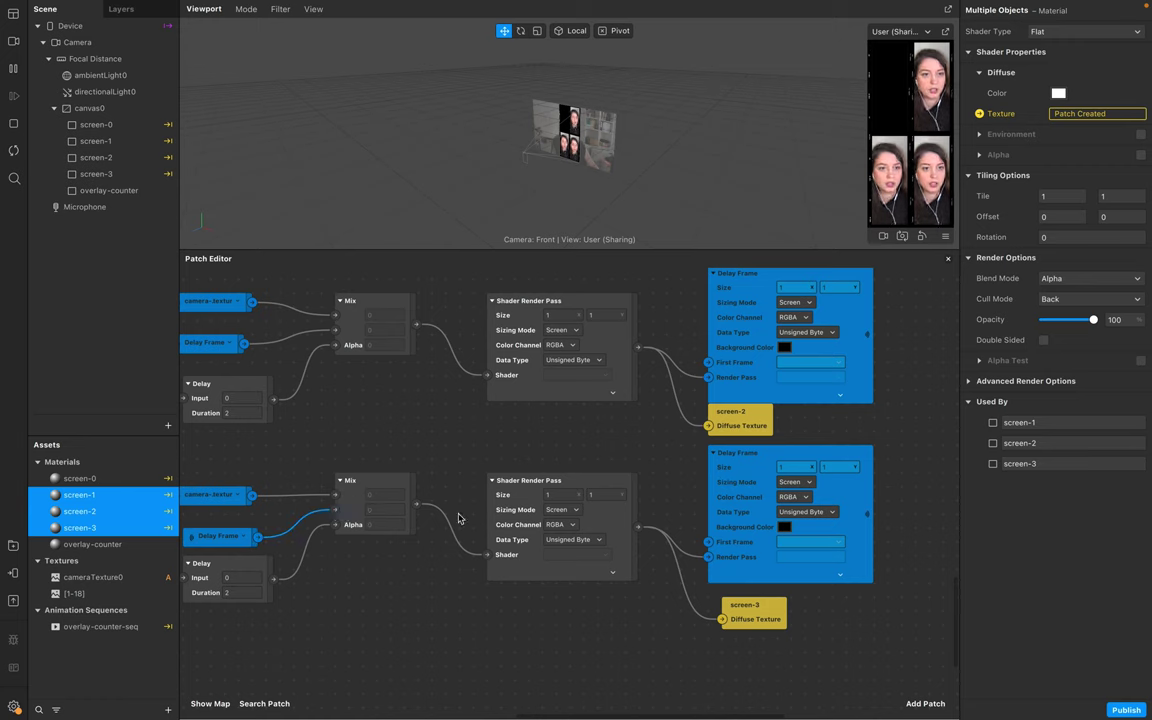
Step: Move the Screen Tap and Switch patches together down and away from the Delay patches, beside the duplicated rows
scroll(410, 580, "down", 5)
scroll(433, 578, "left", 3)
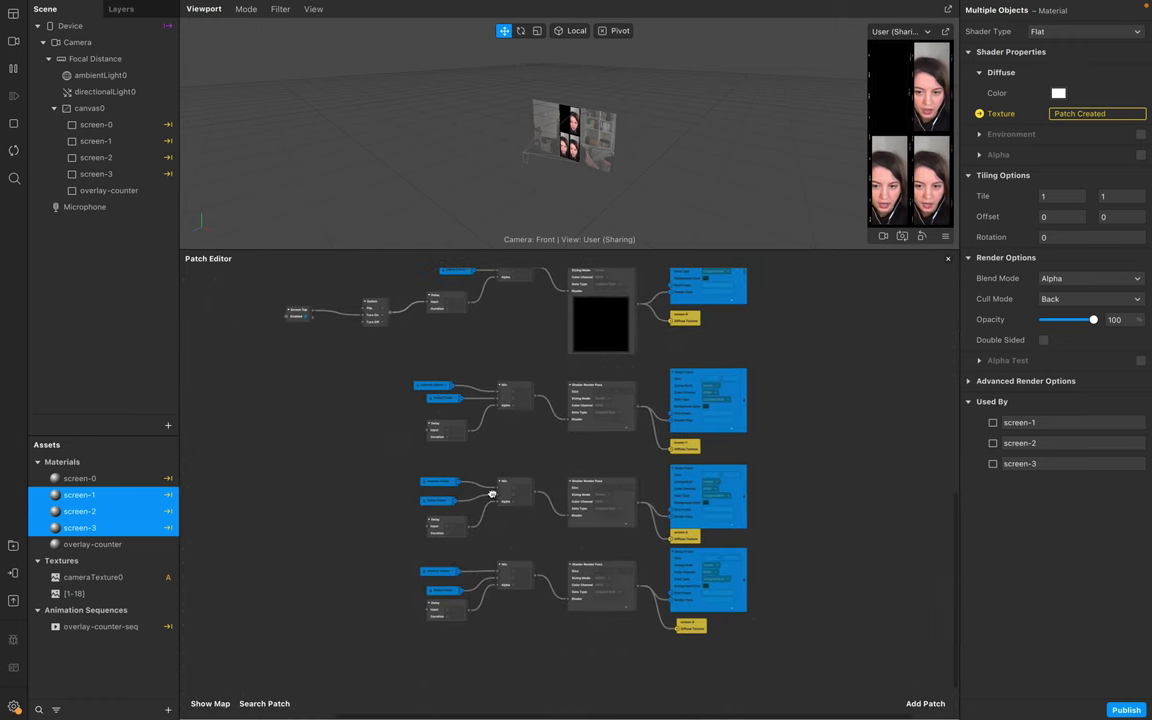
left_click_drag(398, 334, 259, 292)
left_click_drag(375, 308, 290, 458)
Step: Set the Delay duration in the screen-1 row to 4
left_click(447, 437)
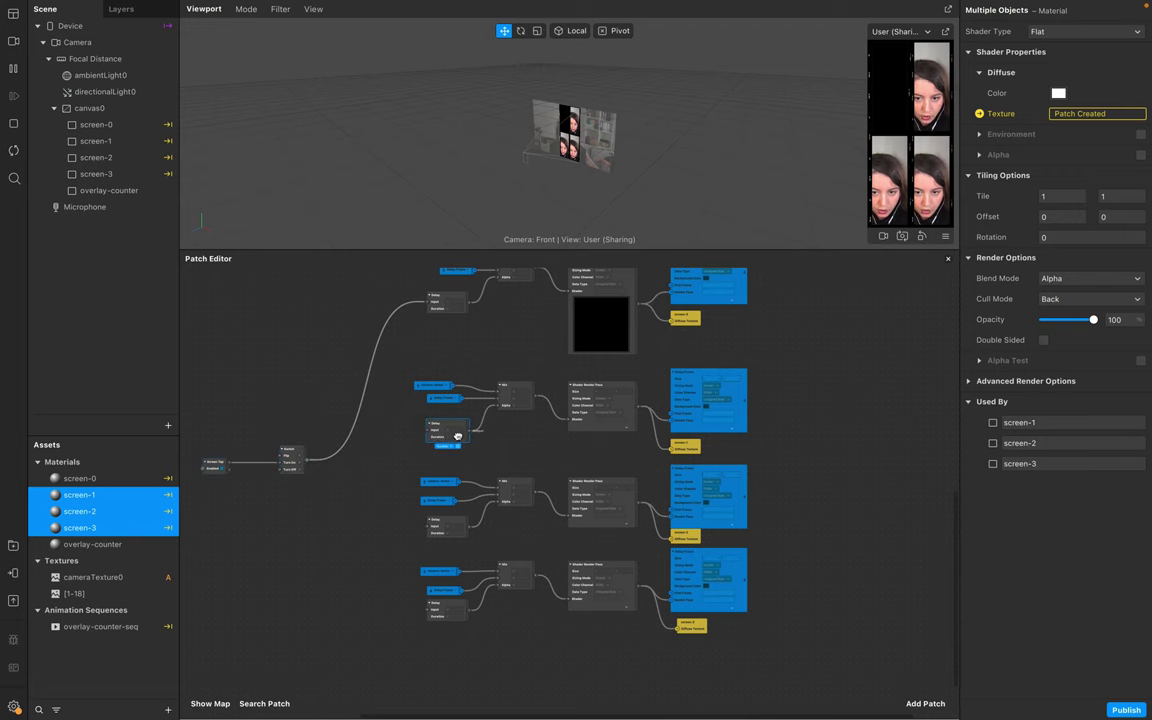
scroll(462, 440, "up", 5)
left_click(449, 432)
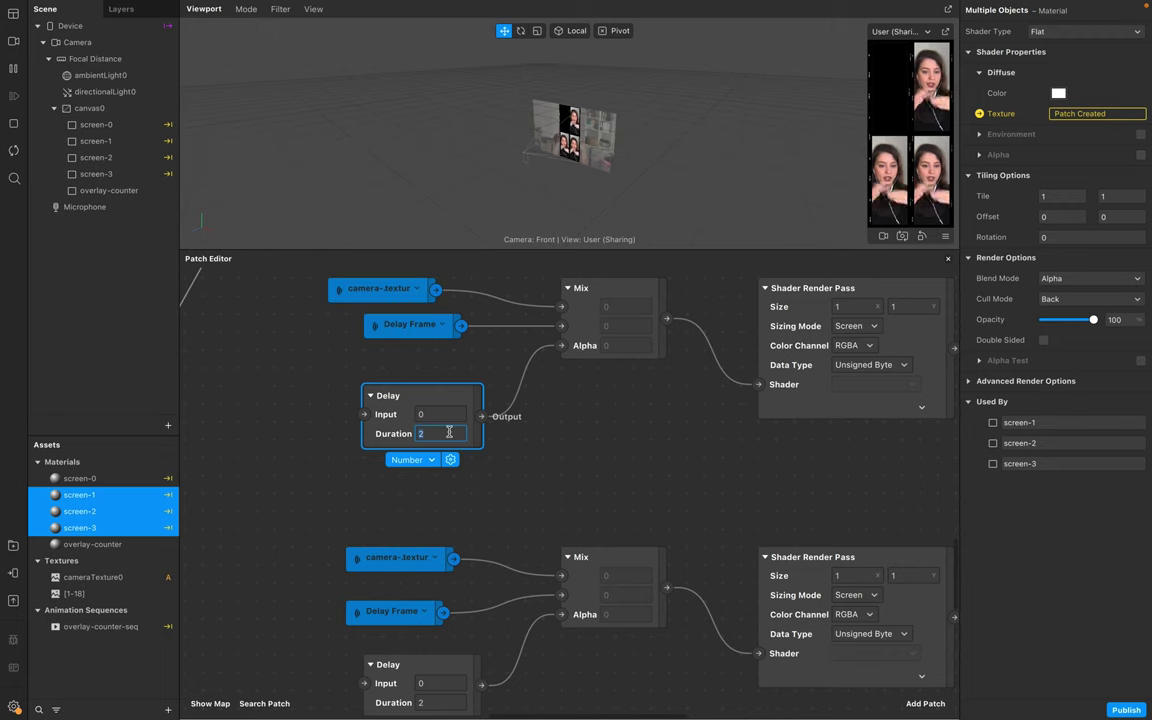
left_click(481, 504)
scroll(481, 504, "down", 5)
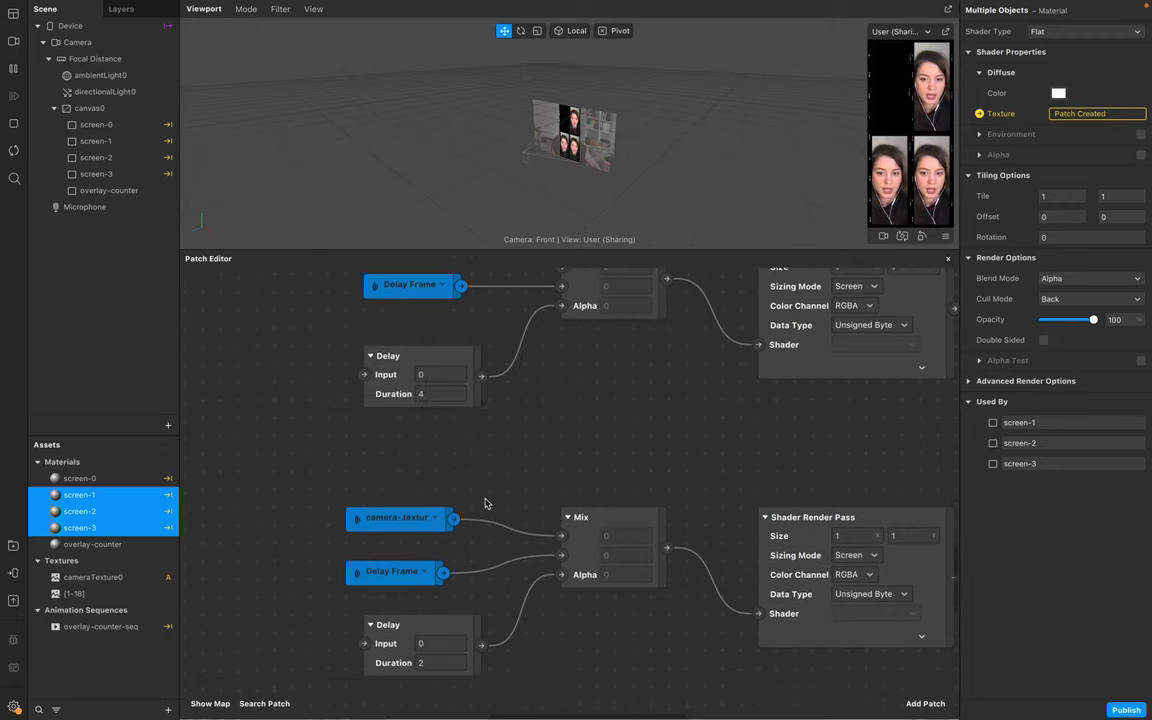
Step: Set the Delay duration to 6 in the screen-2 row and to 8 in the screen-3 row
left_click(446, 577)
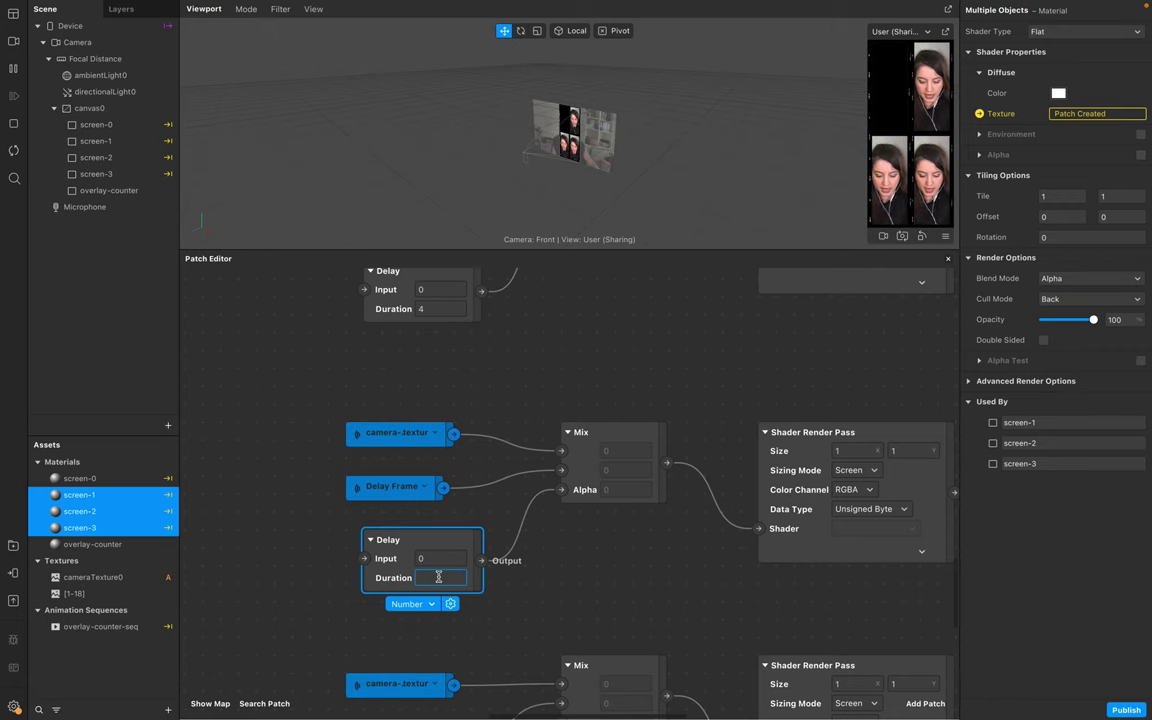
scroll(468, 615, "down", 8)
left_click(449, 610)
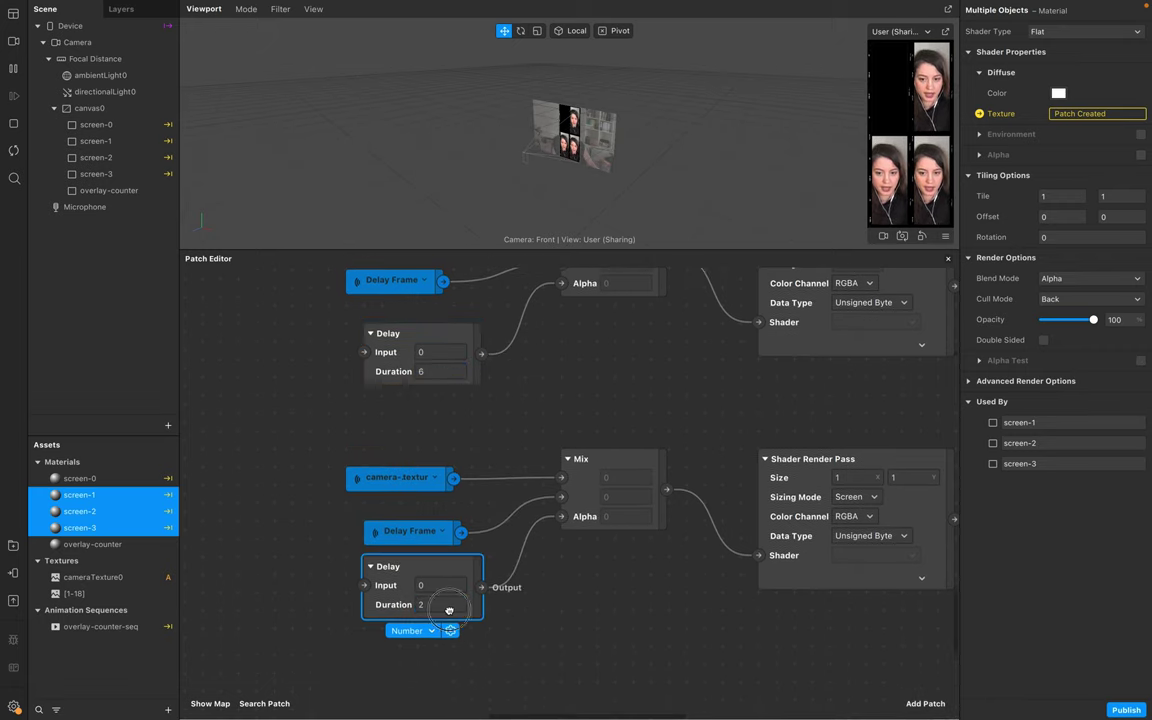
left_click(441, 604)
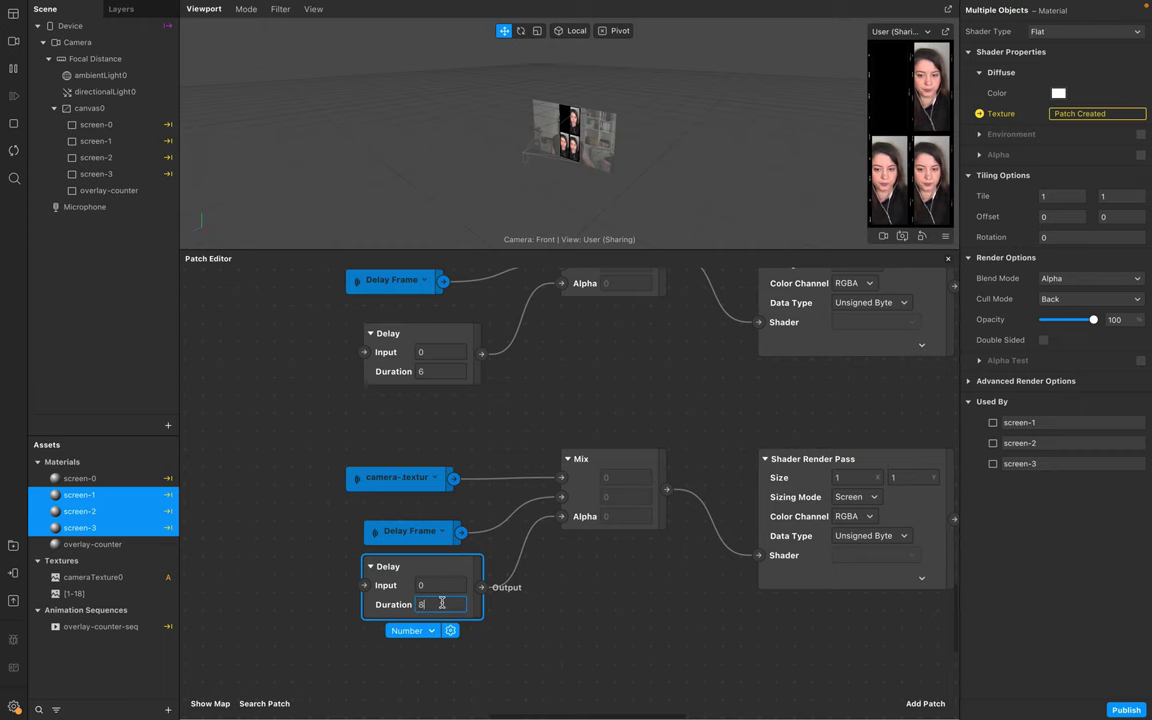
left_click(573, 642)
Step: Connect the Switch output to the Delay inputs of the screen-1, screen-2 and screen-3 rows
scroll(604, 644, "down", 8, "ctrl")
scroll(604, 644, "right", 8)
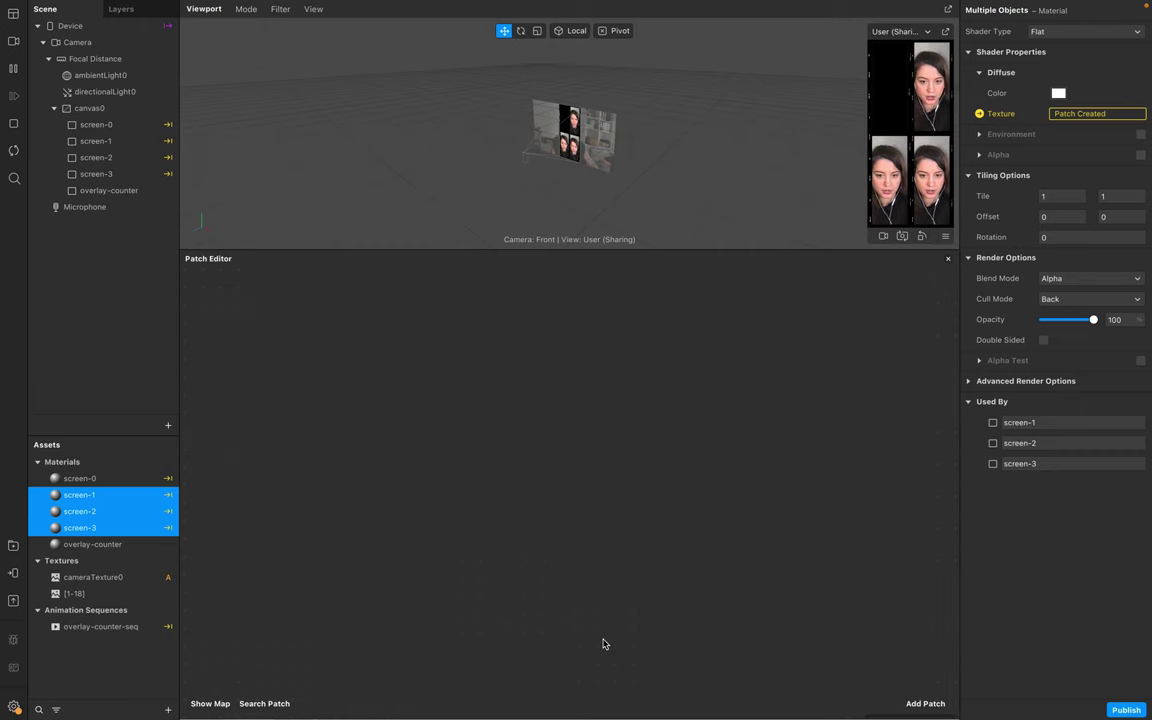
scroll(617, 656, "up", 5, "ctrl")
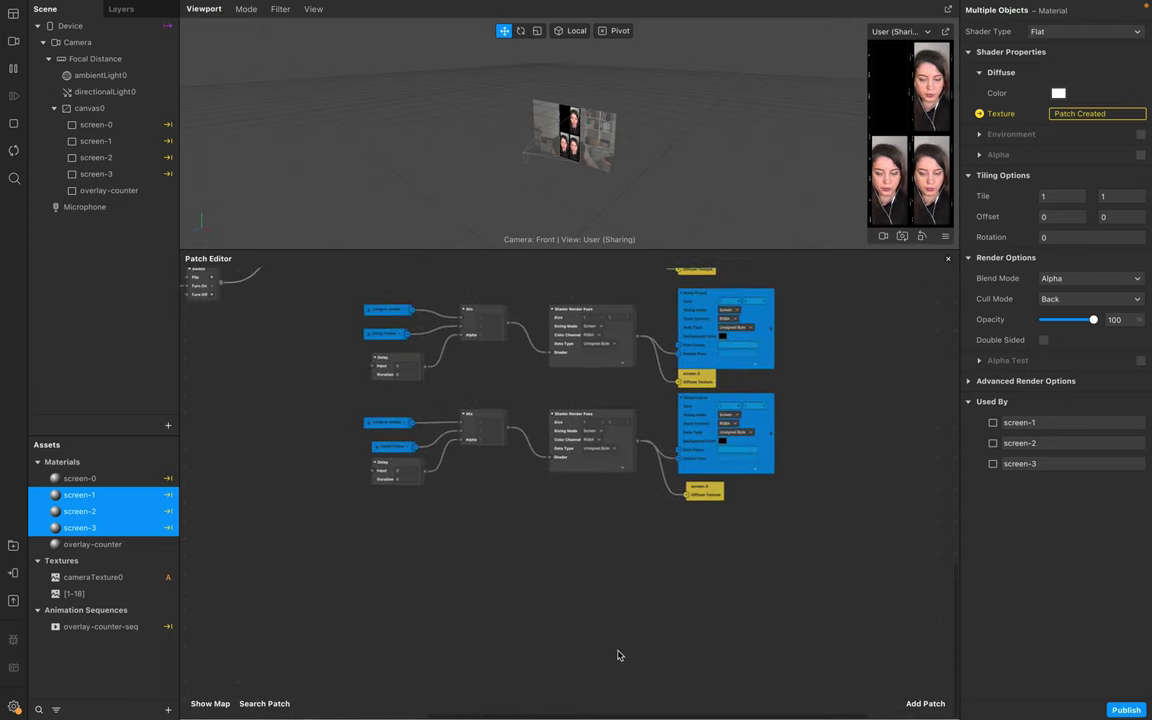
scroll(617, 656, "up", 5, "ctrl")
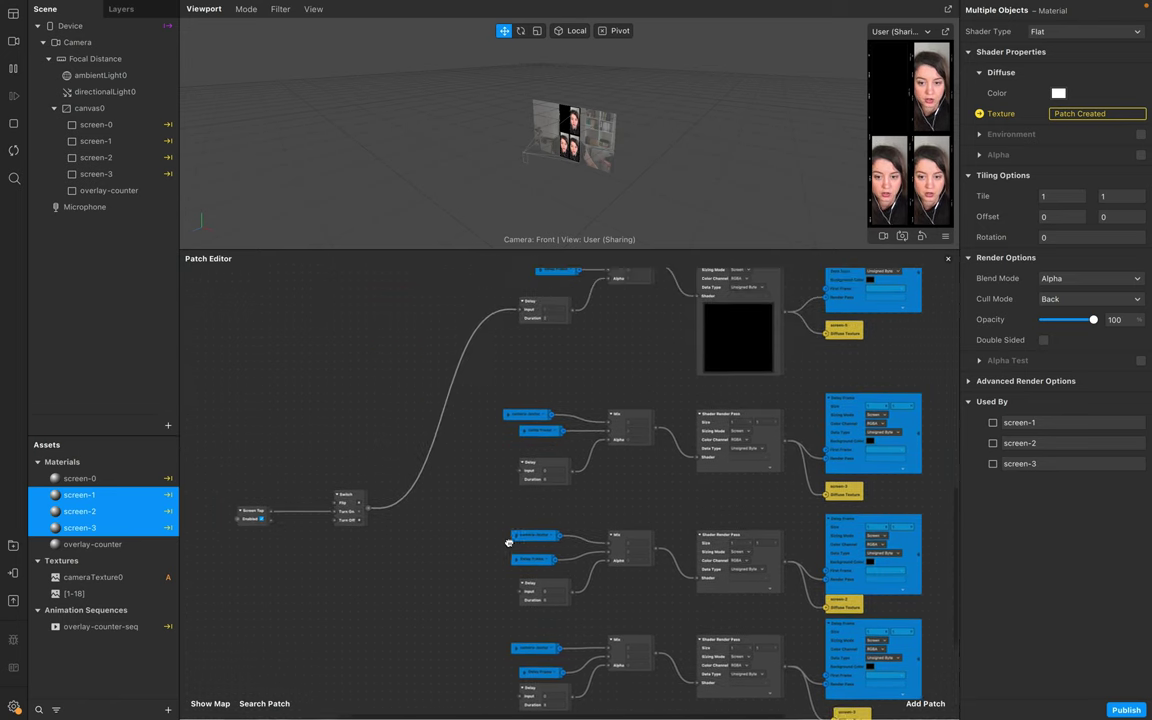
left_click_drag(393, 509, 549, 470)
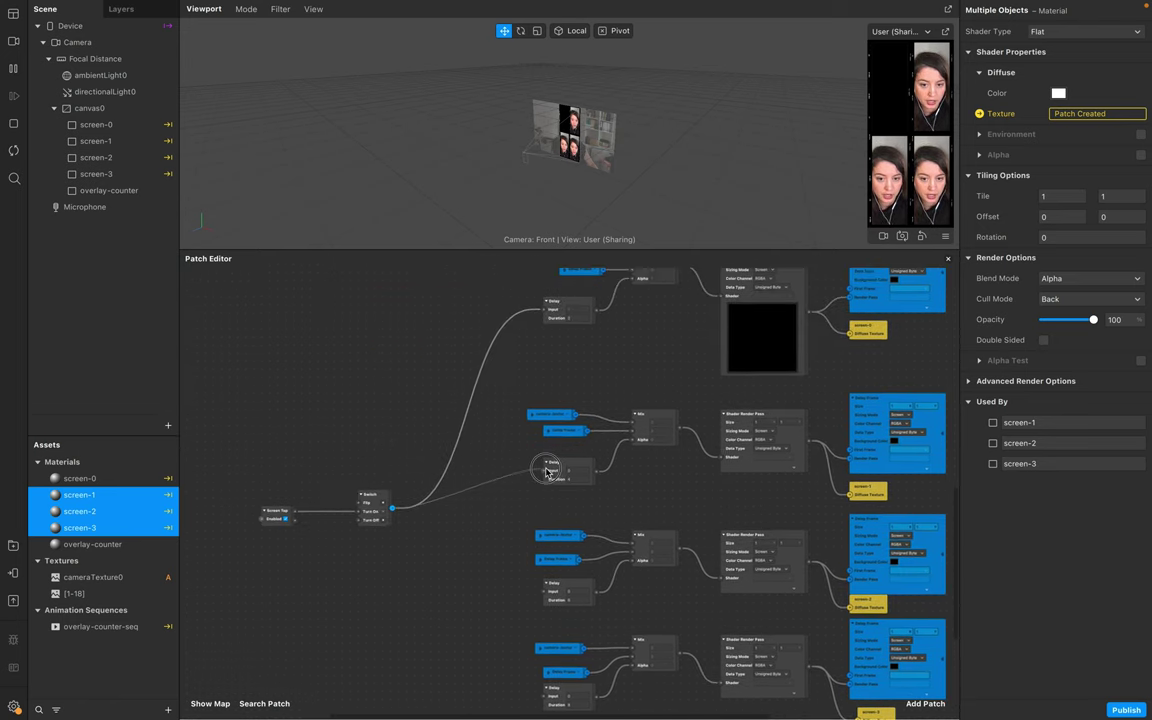
left_click_drag(393, 509, 549, 592)
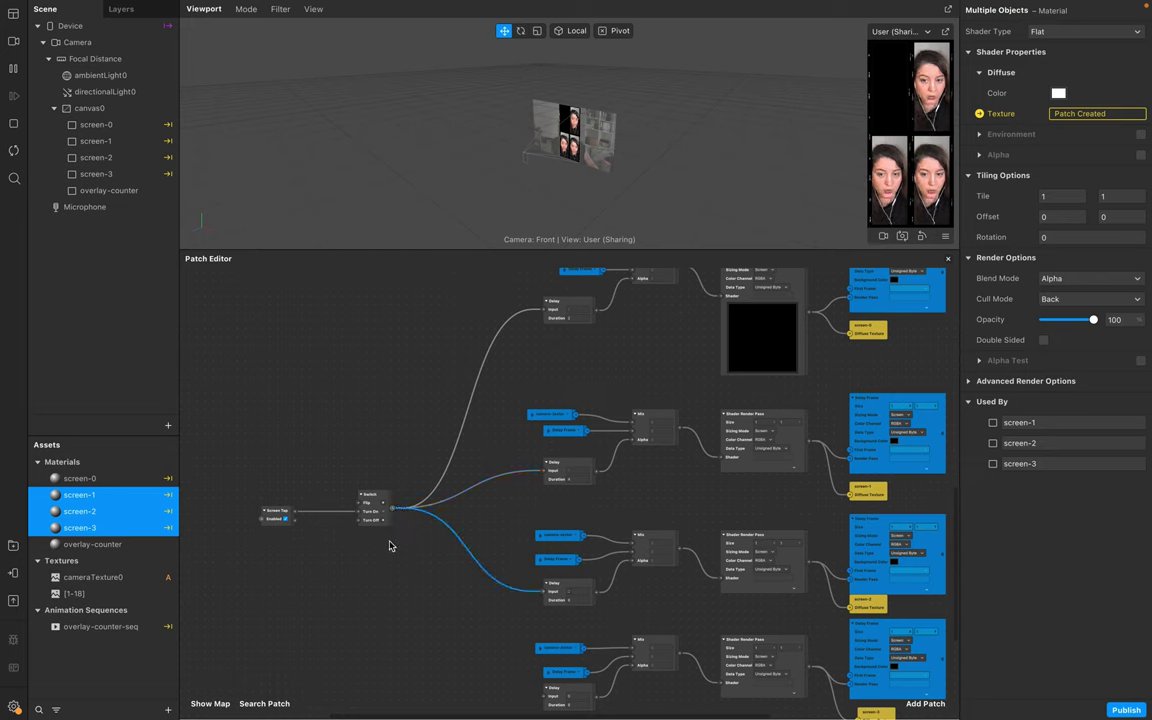
left_click_drag(393, 509, 549, 692)
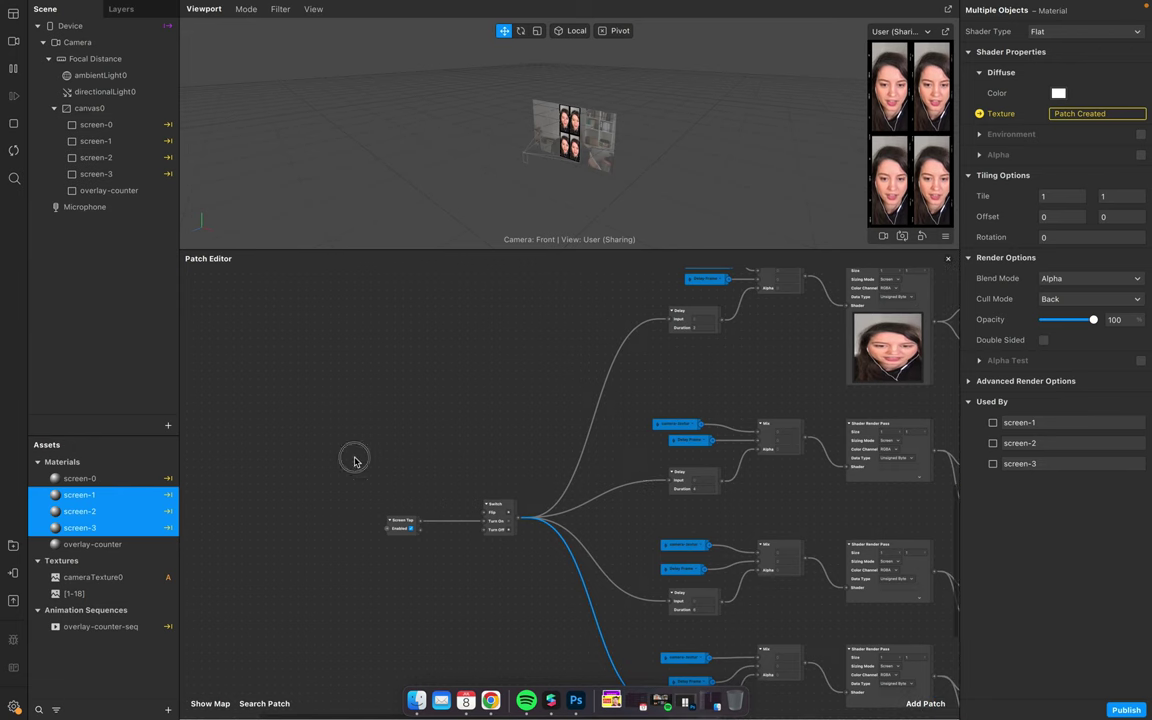
Step: Move the Screen Tap and Switch patches farther from the four Delay patches to make room between them
left_click_drag(354, 461, 540, 590)
left_click_drag(505, 510, 311, 489)
scroll(395, 393, "left", 3)
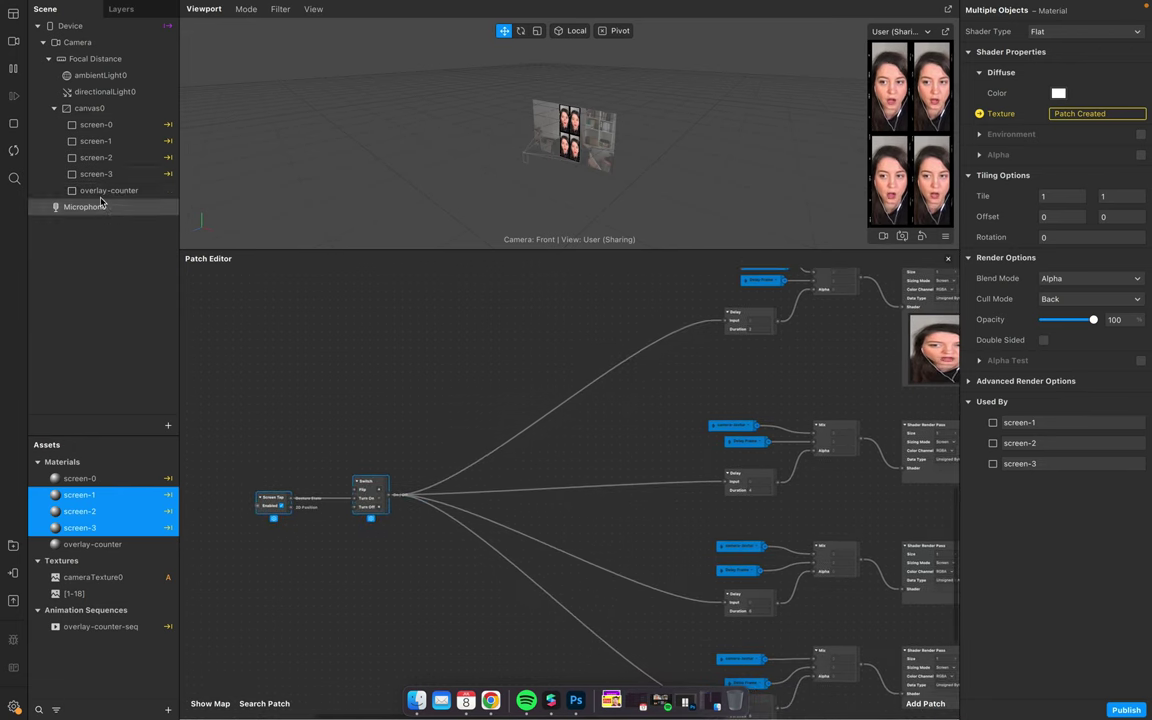
Step: Select the overlay-counter rectangle in the scene and bring the Switch patch into close view
left_click(82, 192)
left_click(411, 378)
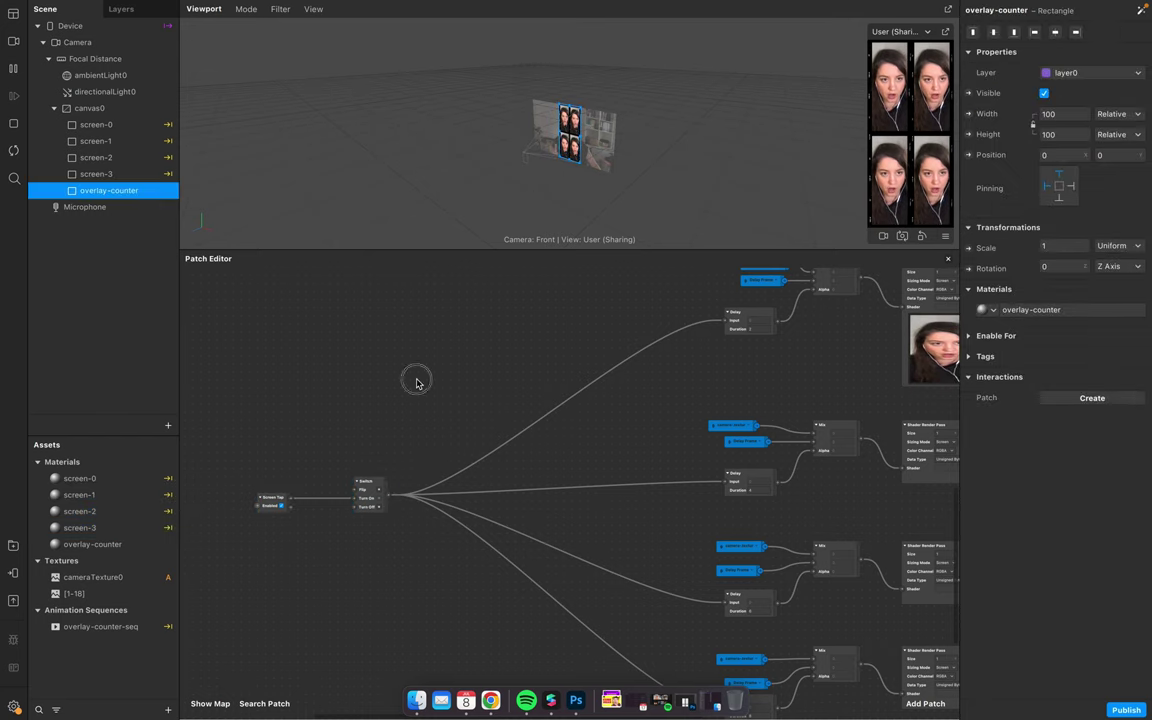
scroll(411, 434, "up", 5)
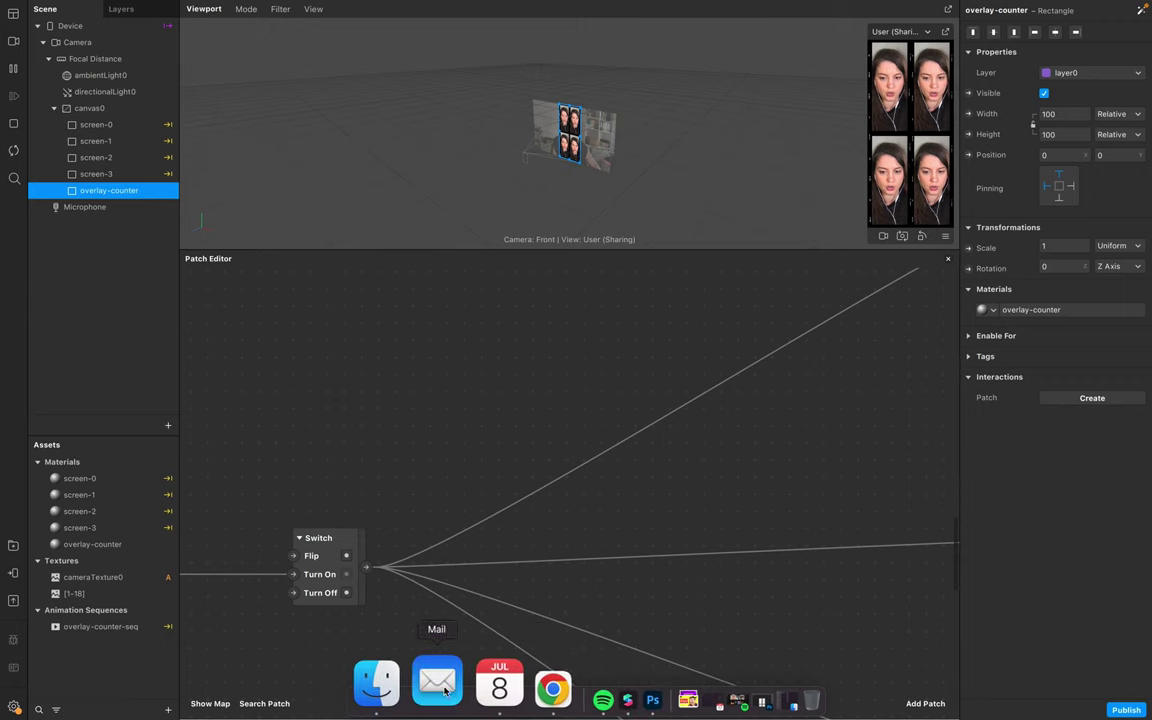
Step: Switch to Finder, reposition its window and preview 00.png from the material folder
left_click(415, 690)
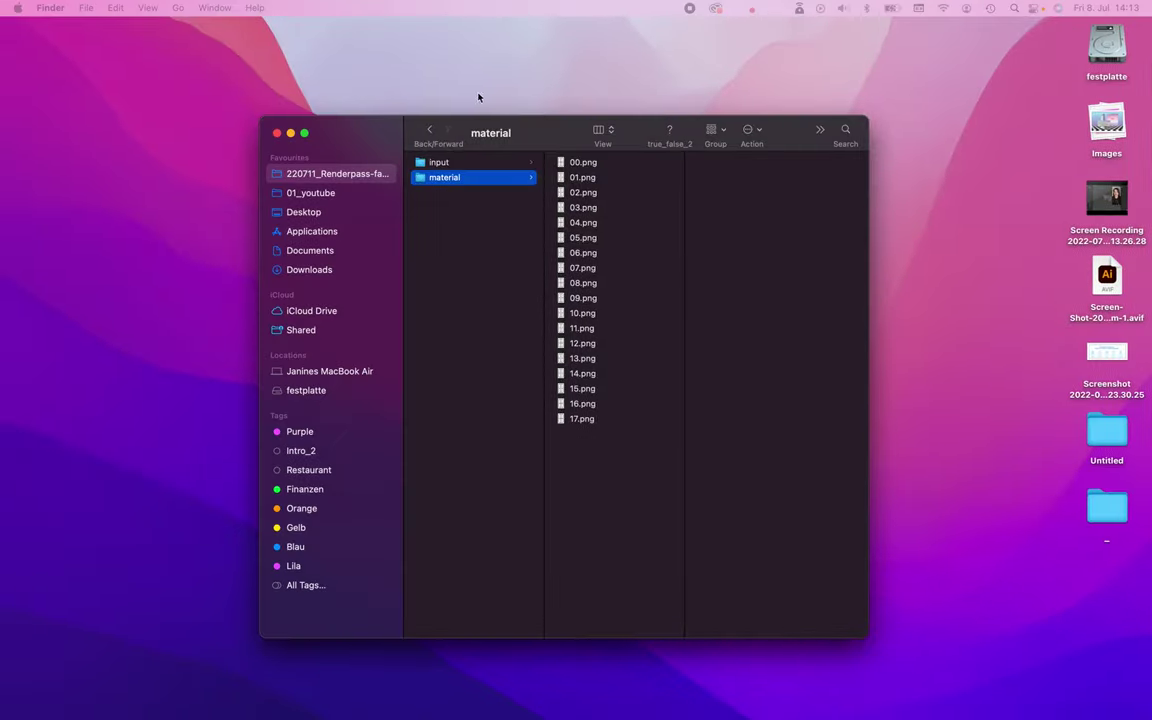
left_click_drag(545, 133, 373, 89)
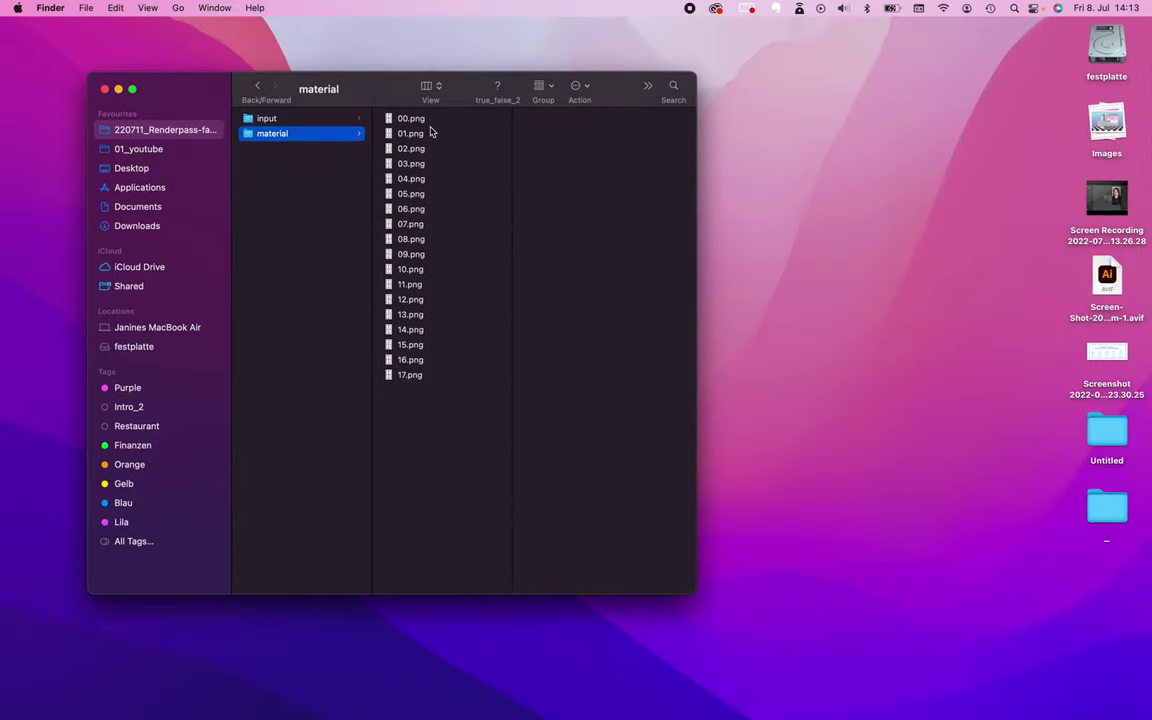
left_click(431, 133)
left_click(442, 118)
key("space")
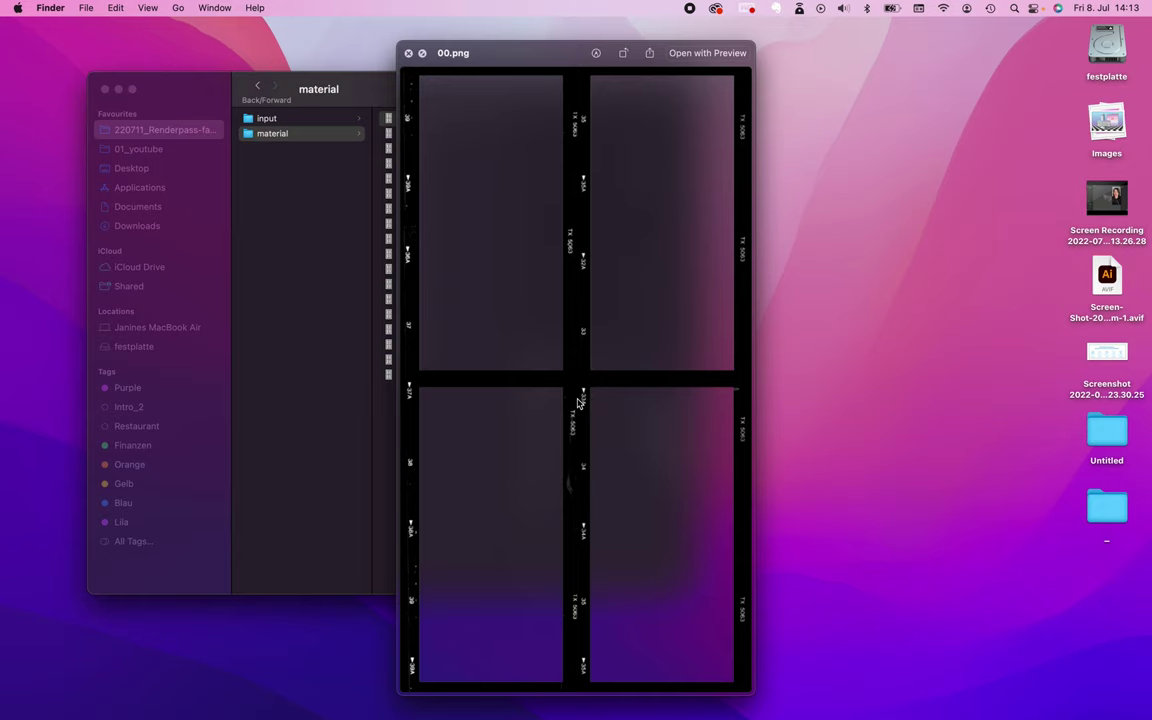
Step: Step through the previews of the numbered counter frames and examine their layered source document in Photoshop
key("Down")
key("Down")
key("Down")
key("Down")
key("Down")
key("Down")
key("Down")
key("Down")
key("Down")
key("Down")
key("Down")
key("Down")
key("Down")
key("Down")
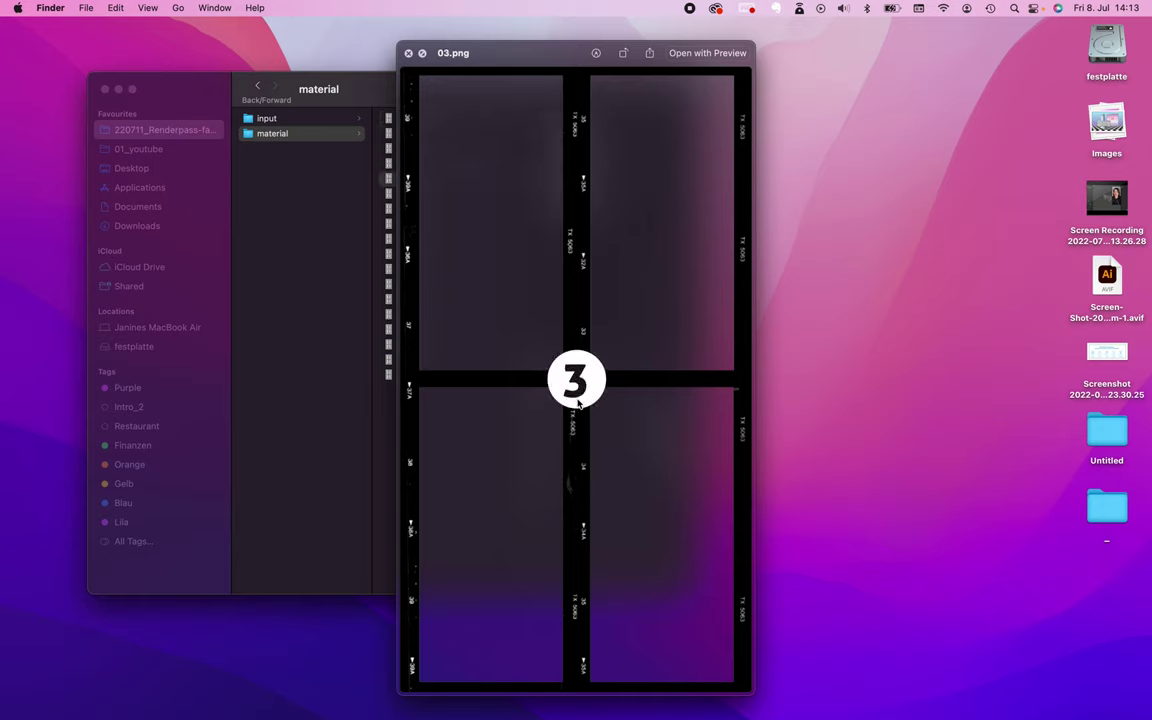
key("Down")
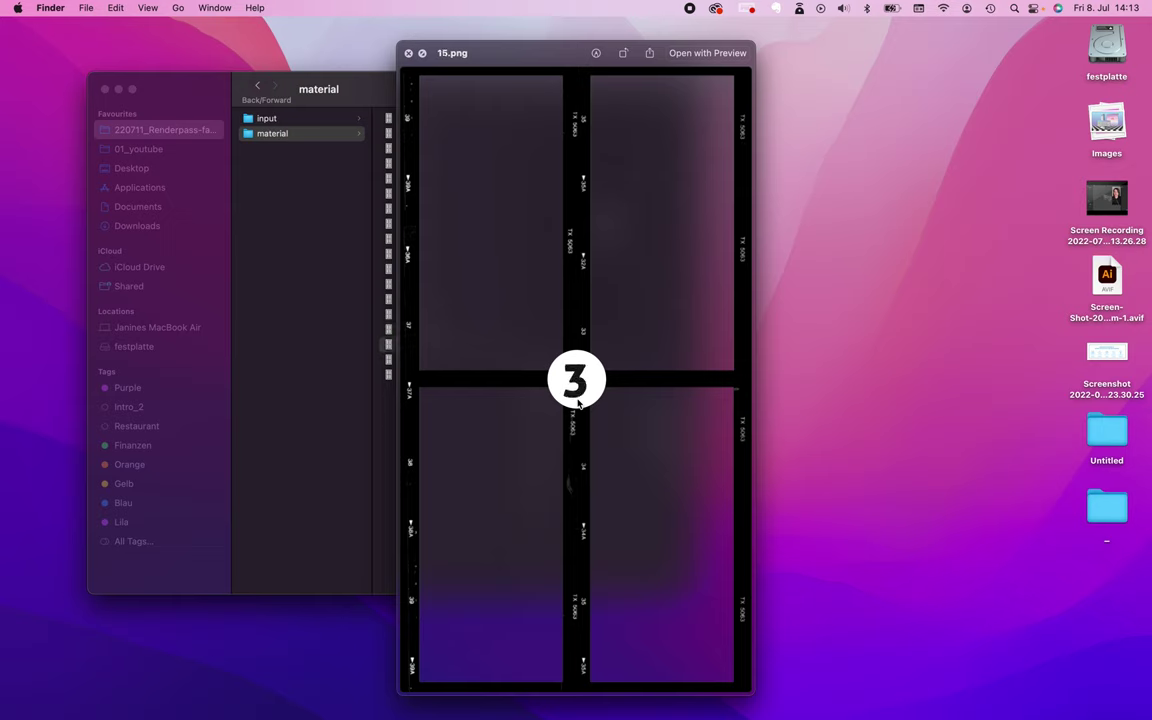
key("Down")
key("Down")
key("Up")
key("Up")
key("Up")
key("Up")
key("Up")
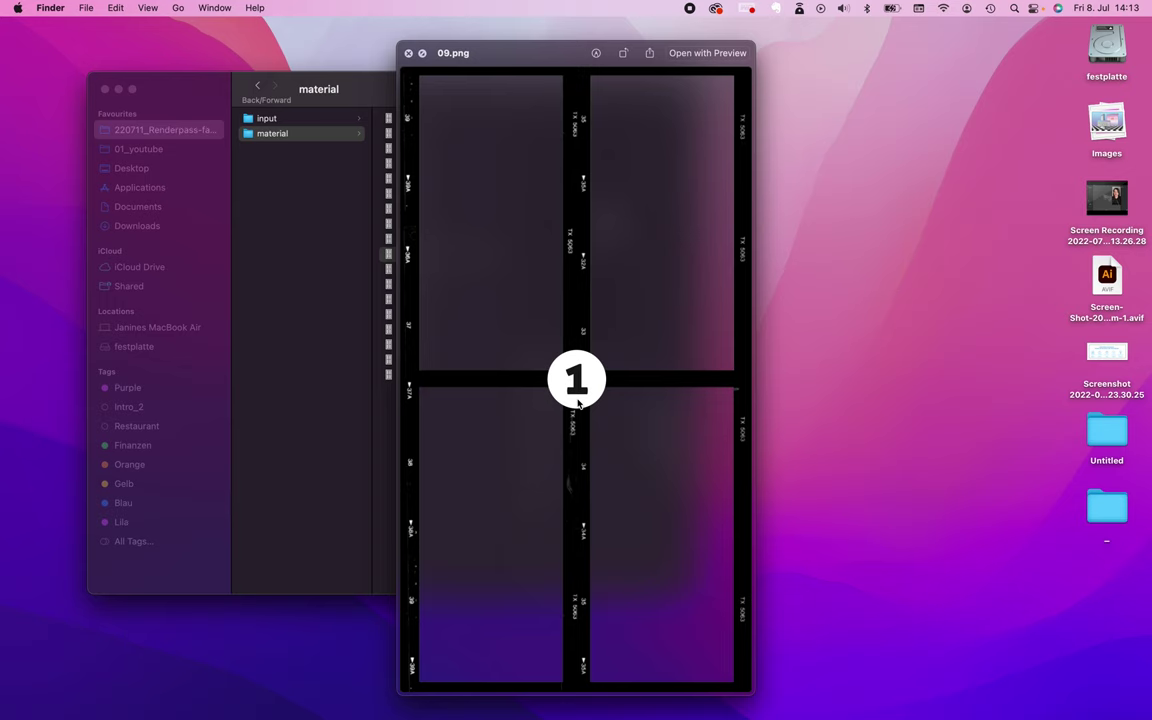
left_click(589, 684)
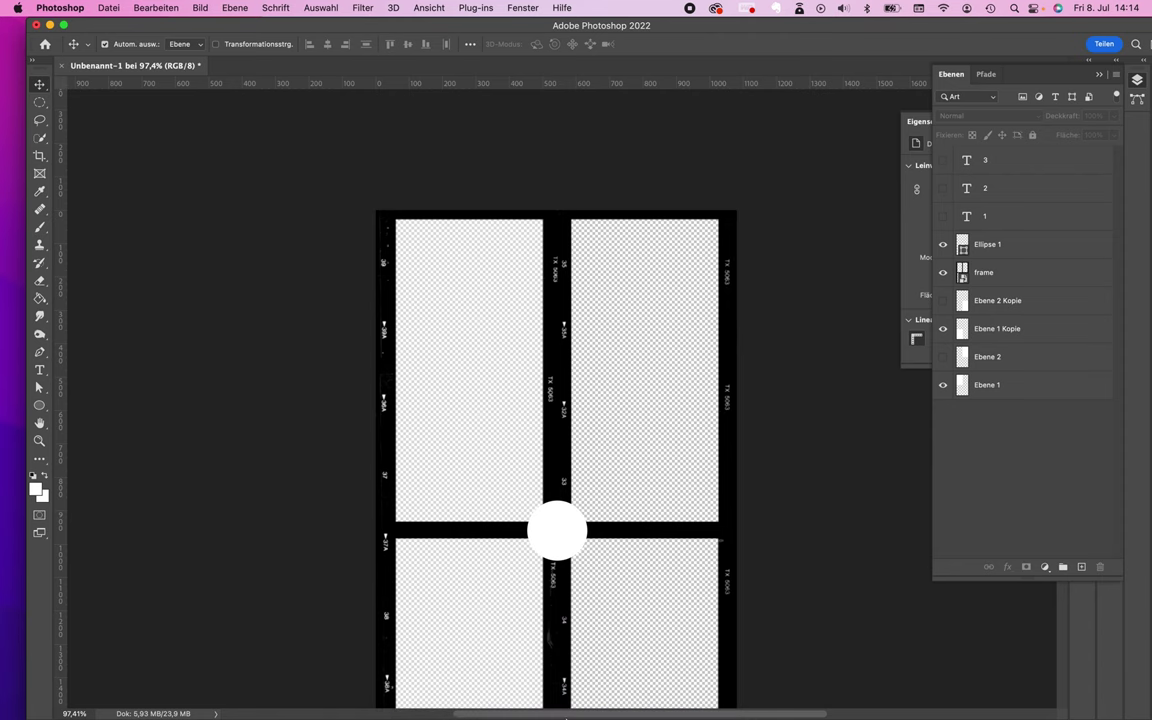
Step: Switch back to Spark AR Studio, enlarge the Patch Editor and move the Screen Tap and Switch patches down to free space
left_click(566, 686)
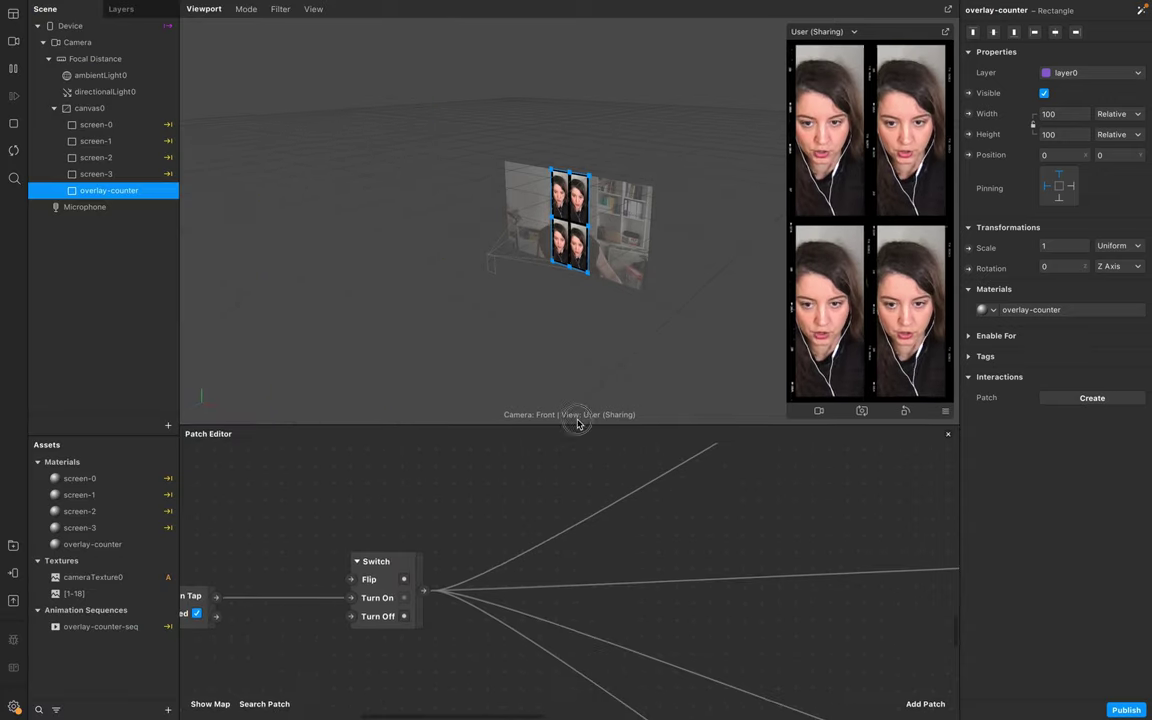
left_click_drag(576, 427, 560, 346)
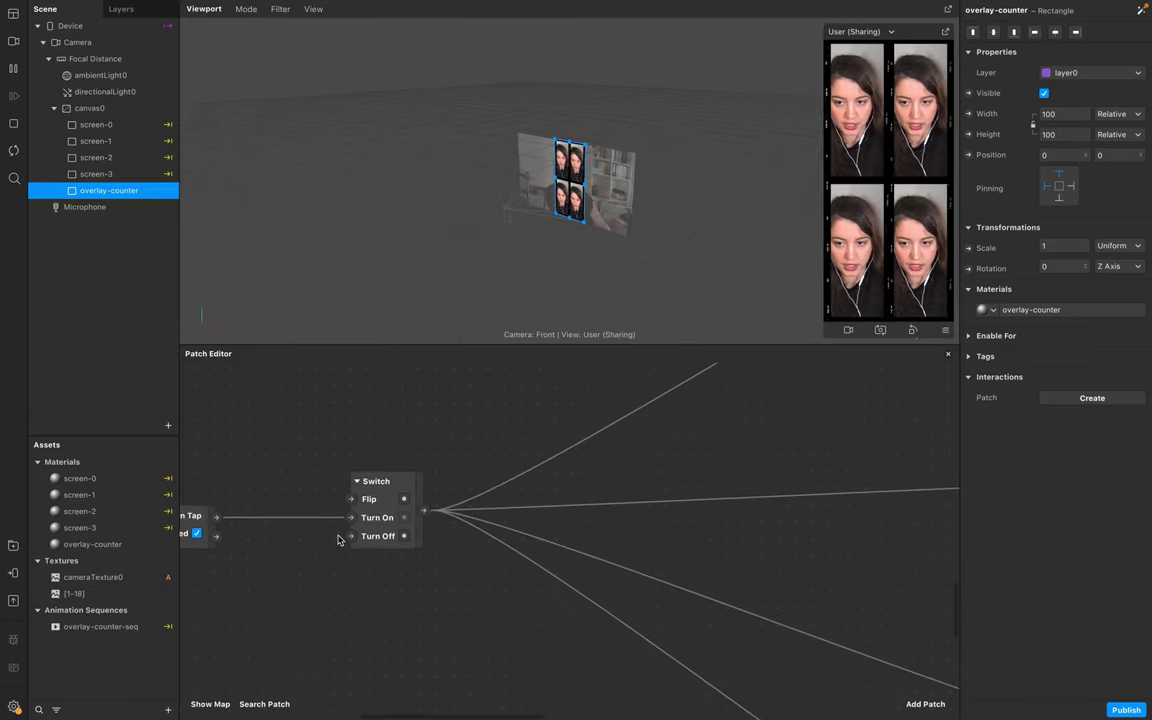
scroll(338, 540, "left", 5)
left_click_drag(525, 460, 222, 602)
left_click_drag(511, 487, 387, 595)
Step: Add an Animation patch above the Switch patch
double_click(511, 466)
type("anim")
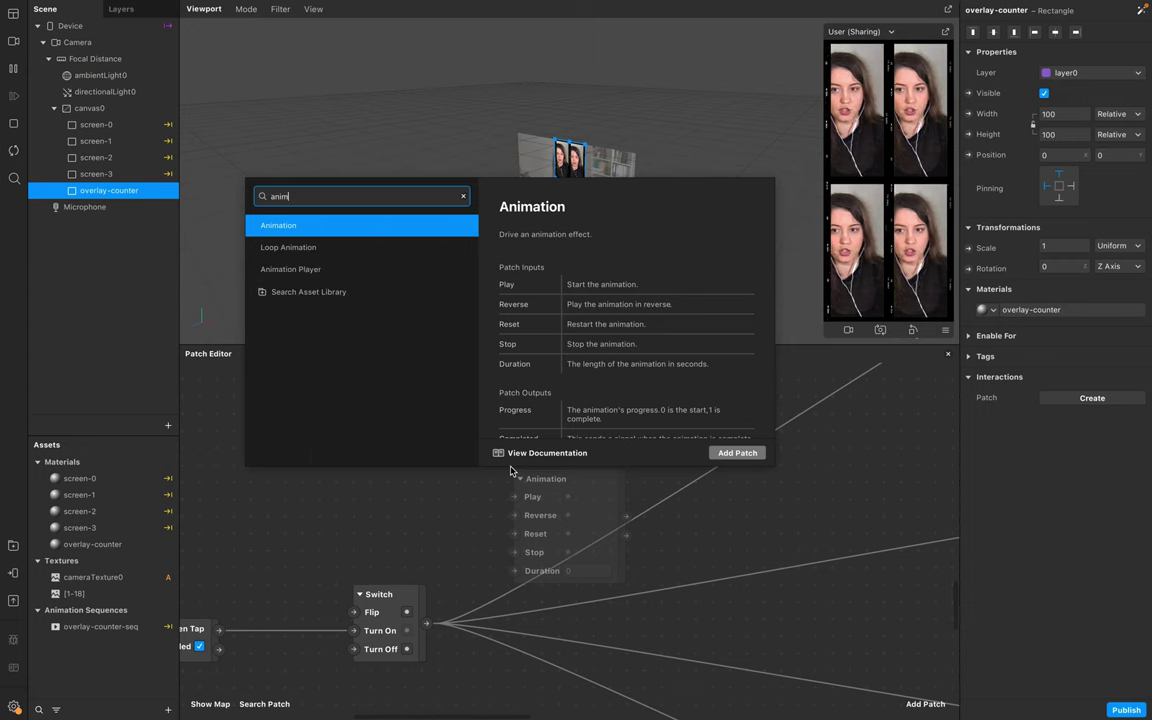
key("Return")
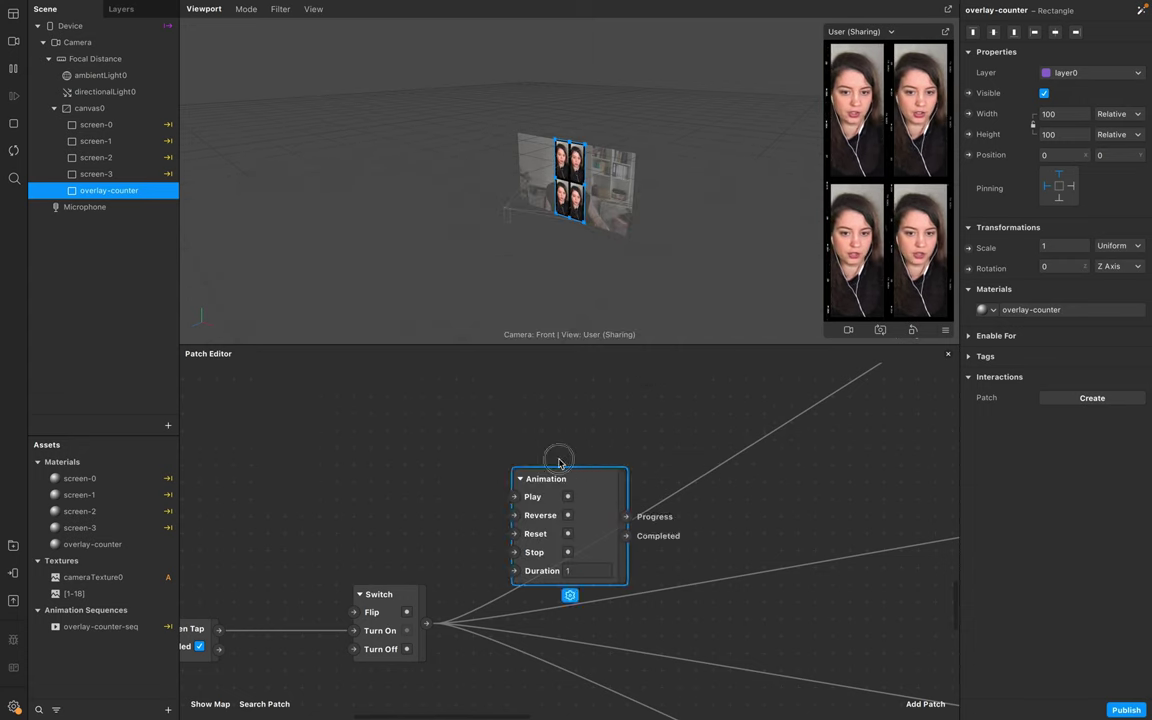
Step: Add a Transition patch, set its data type to Number and place it beside the Animation patch
double_click(641, 449)
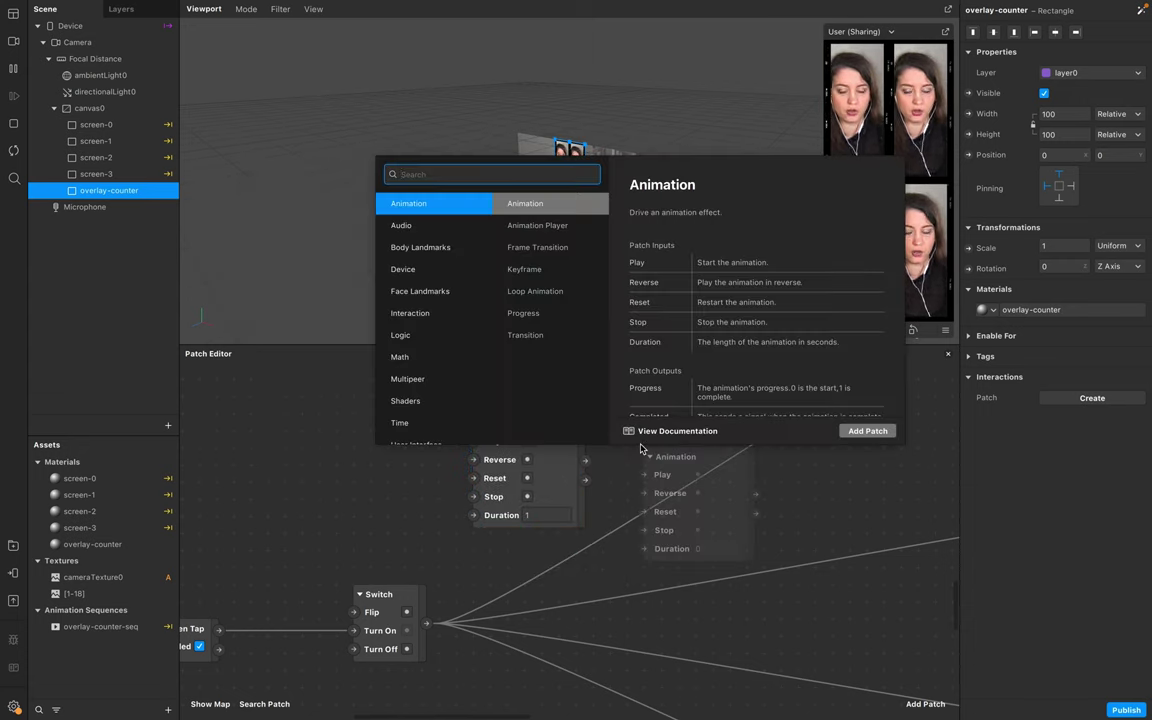
type("tran")
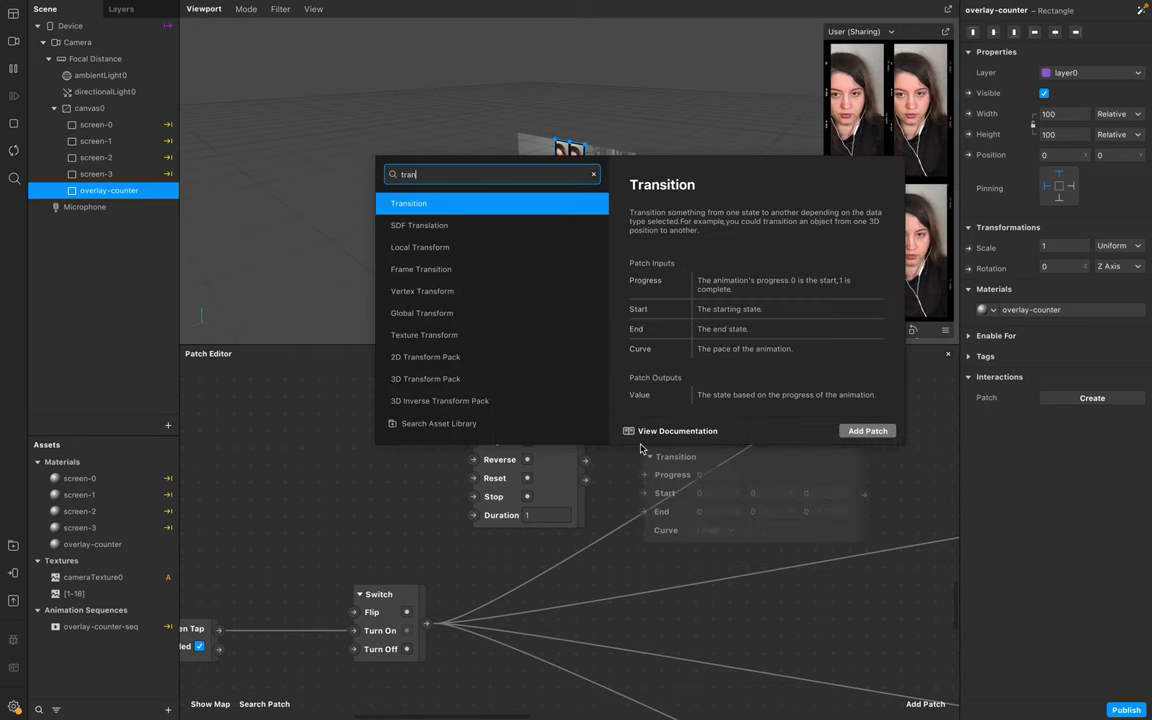
key("Return")
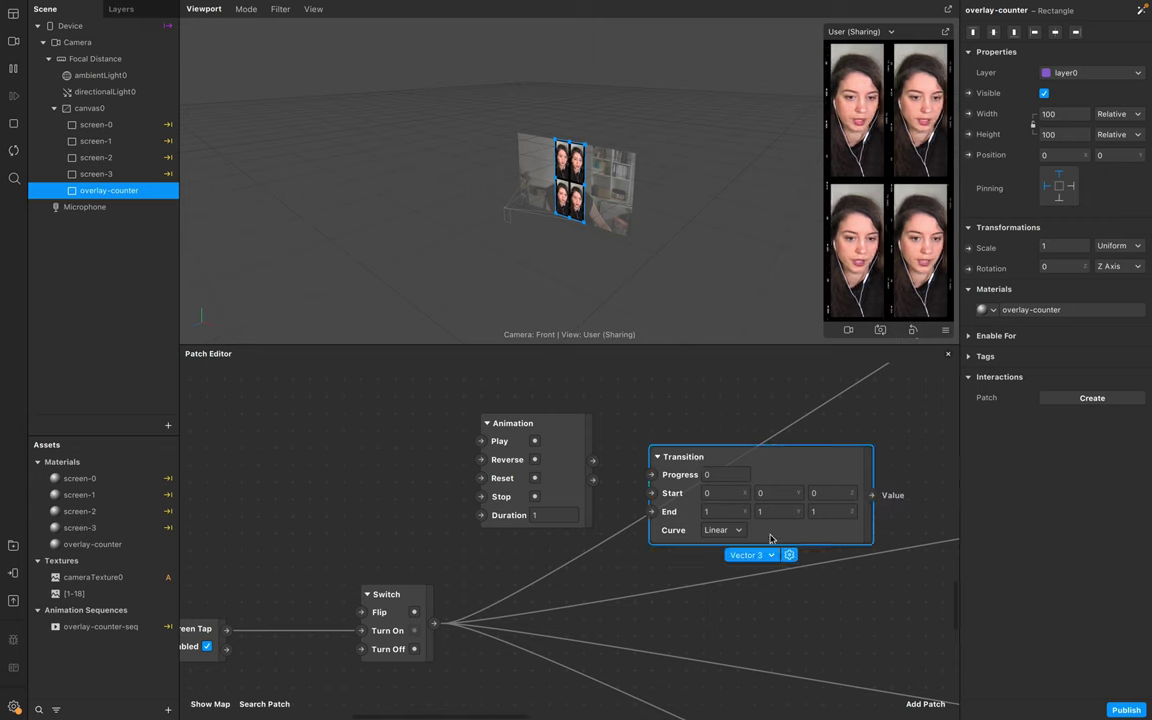
left_click(765, 557)
left_click(761, 594)
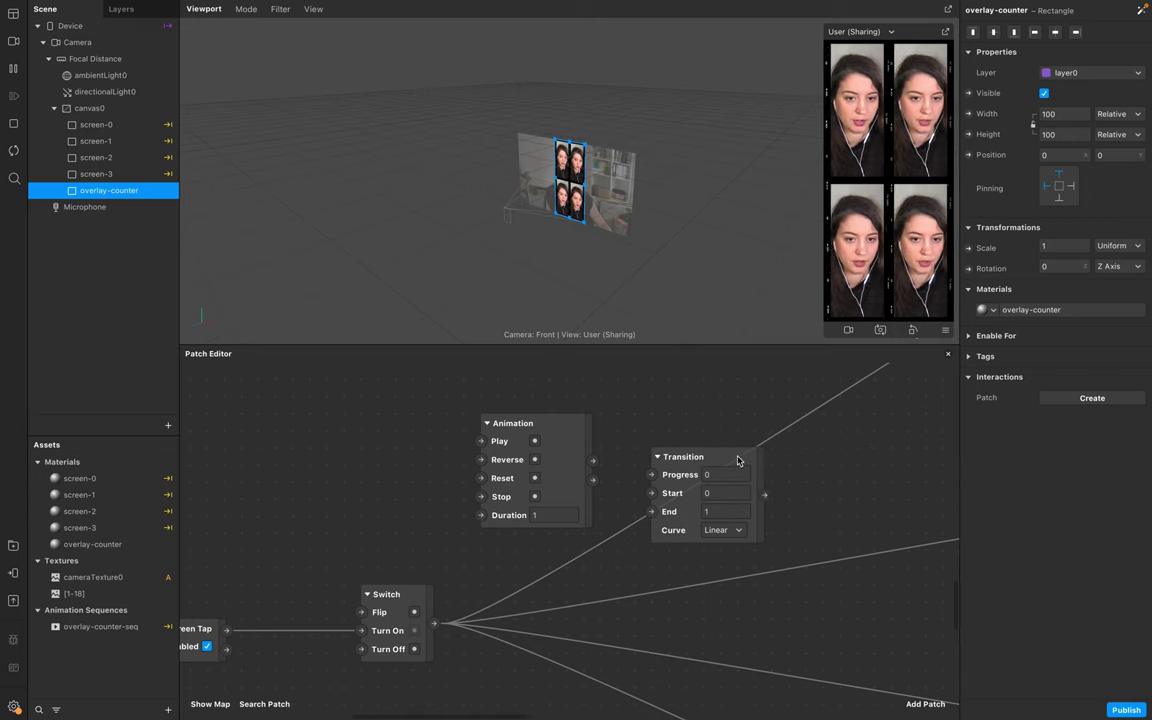
left_click_drag(738, 460, 707, 412)
Step: Place the overlay-counter-seq patch beside the Transition patch and connect the Animation progress through the Transition to its Current Frame
scroll(738, 519, "down", 2)
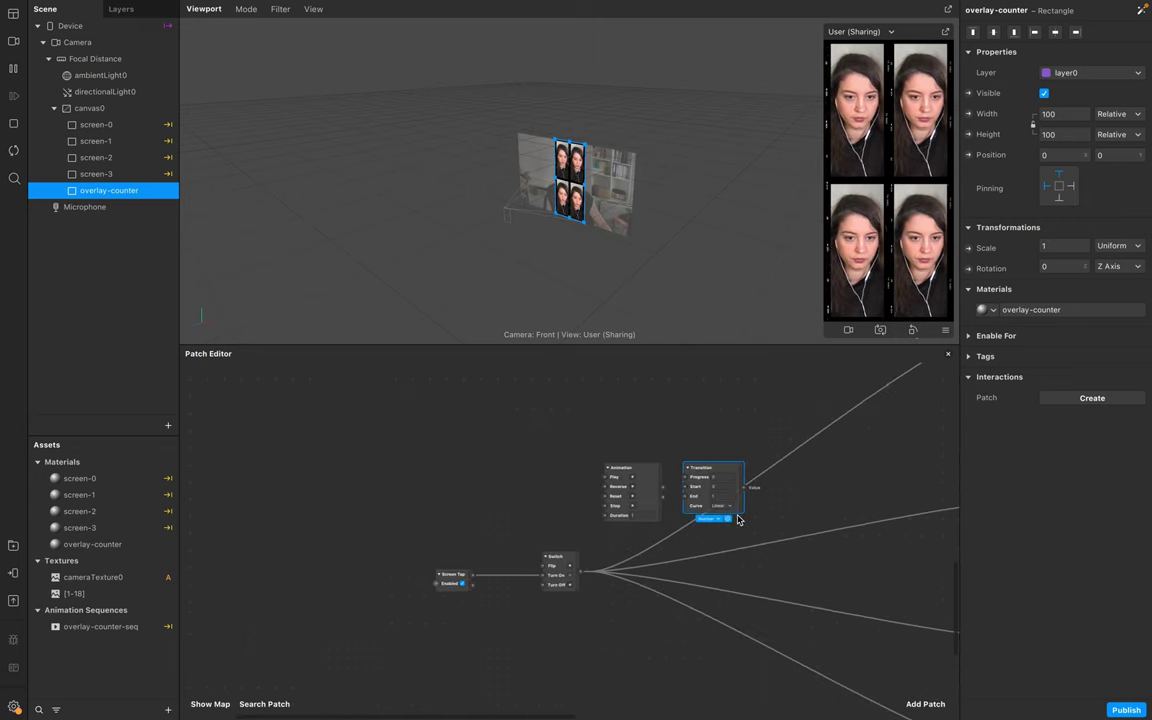
scroll(738, 519, "down", 5)
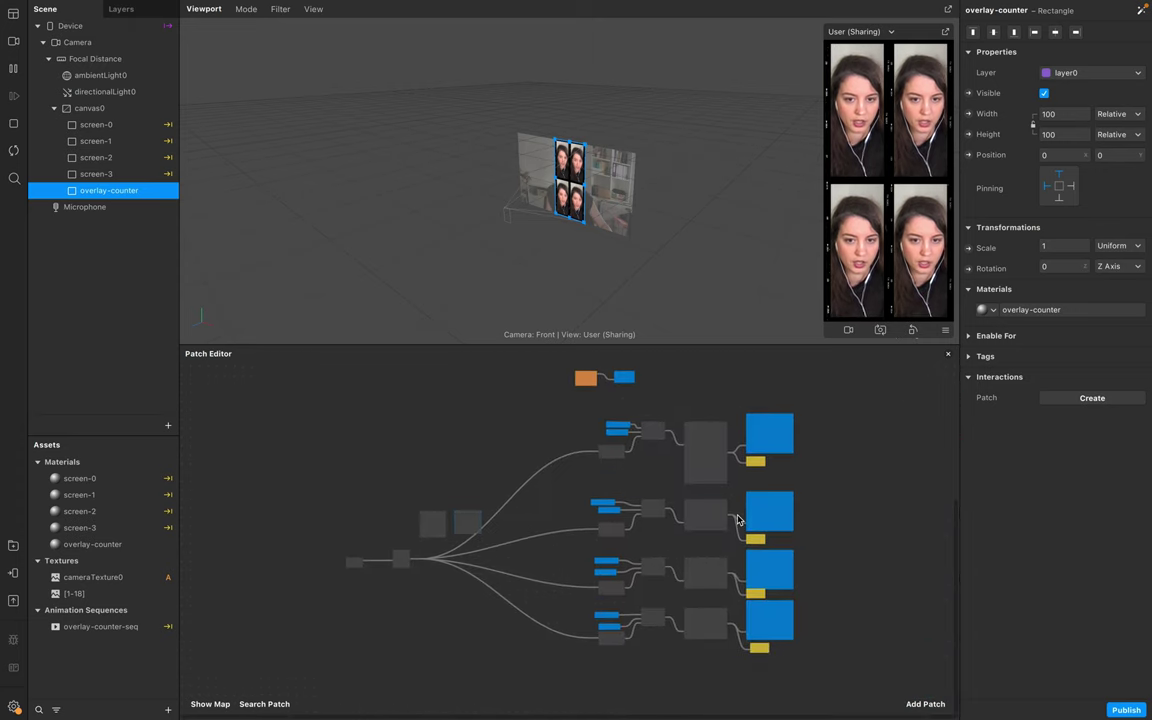
scroll(693, 541, "up", 5)
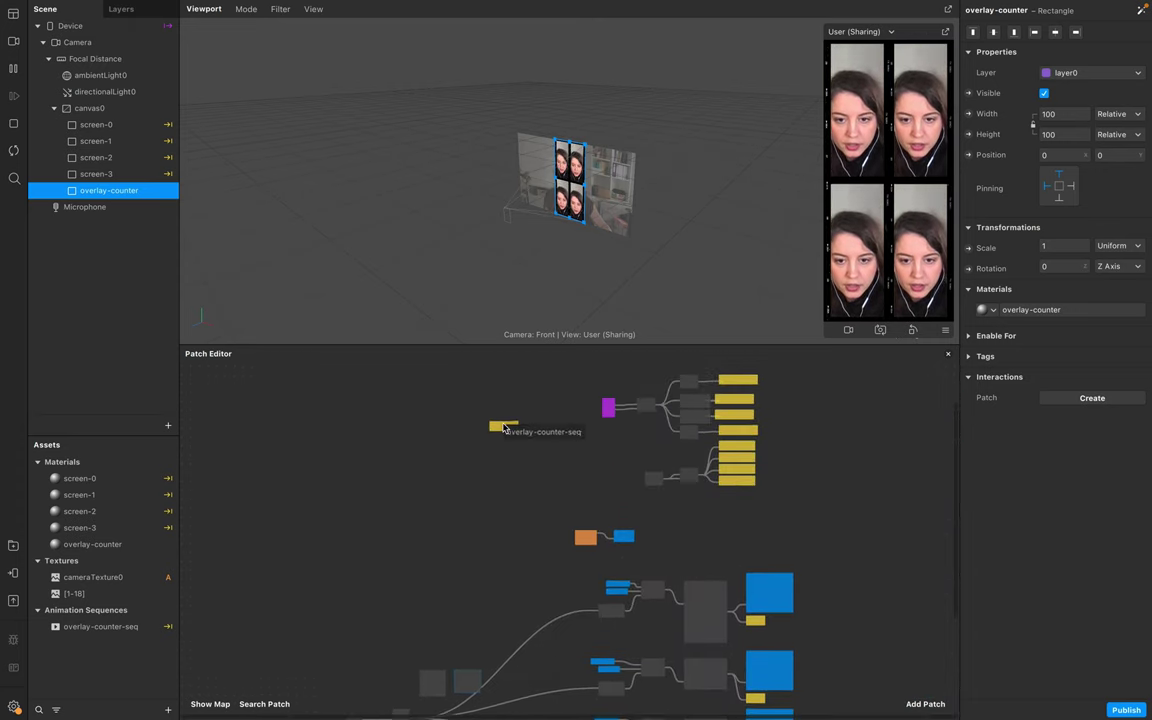
scroll(503, 650, "up", 5)
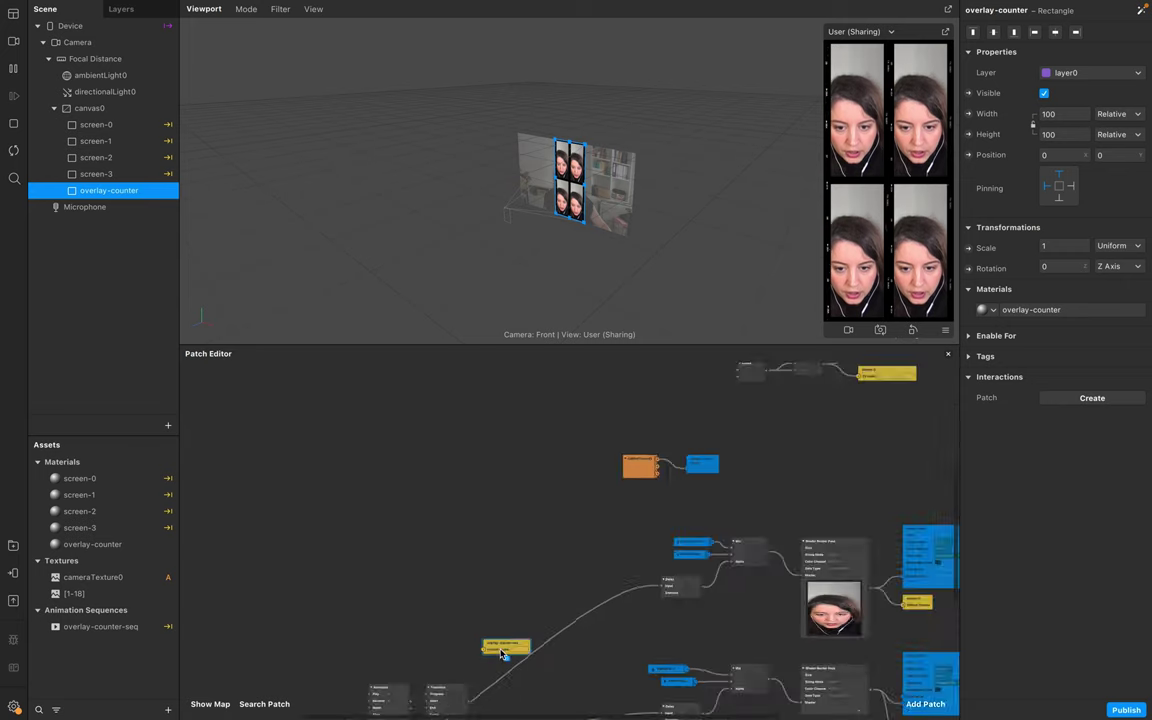
scroll(503, 650, "down", 5)
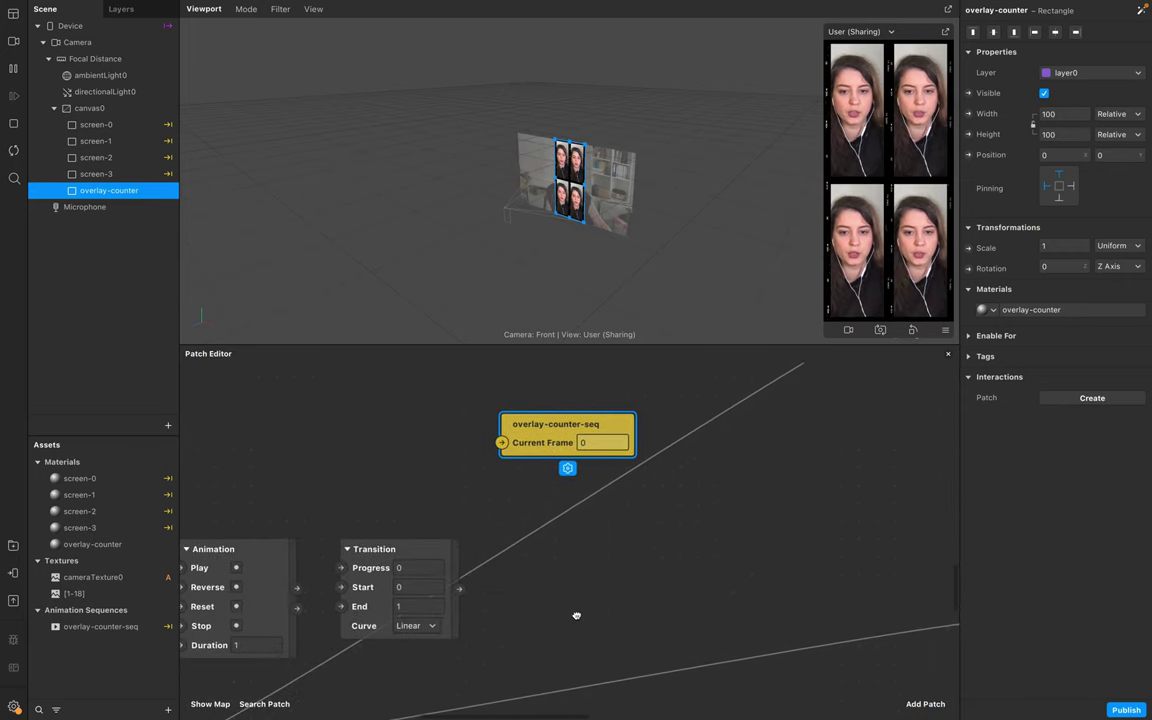
left_click_drag(556, 447, 592, 554)
left_click_drag(301, 592, 340, 567)
left_click_drag(459, 588, 538, 550)
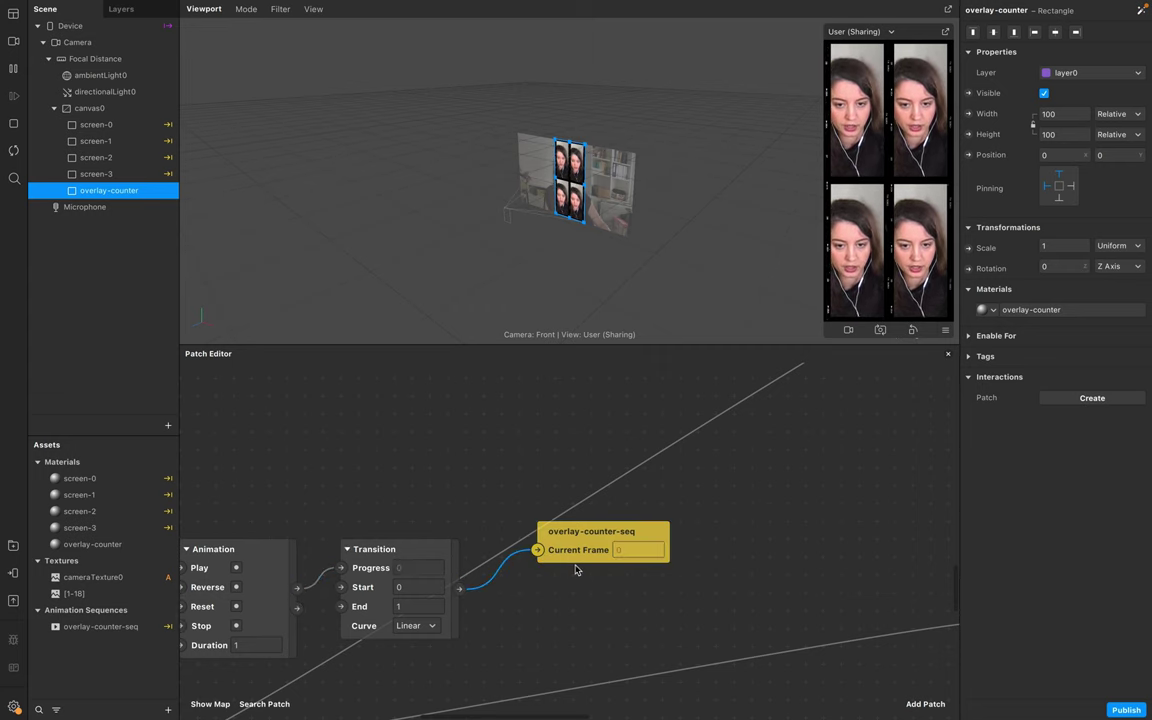
Step: Connect the Switch output to the Animation's Play input through a Pulse patch and align the Pulse and Animation patches
scroll(575, 570, "left", 5)
scroll(590, 567, "down", 3)
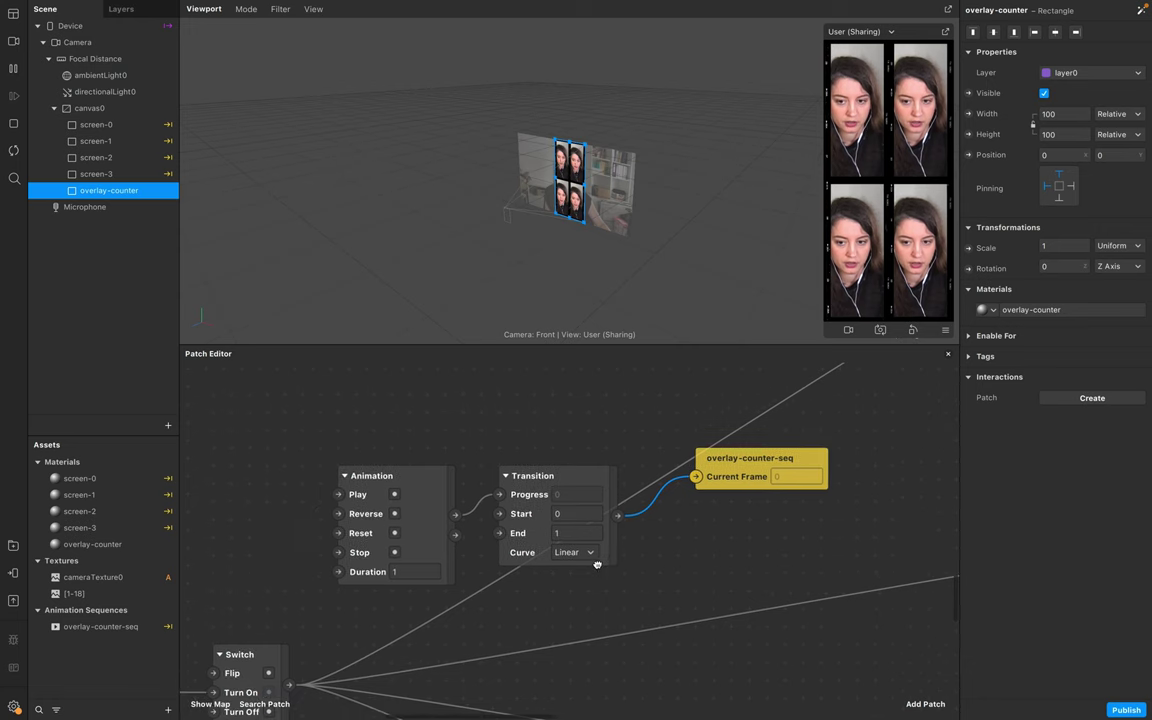
left_click_drag(289, 686, 335, 496)
left_click_drag(370, 655, 233, 496)
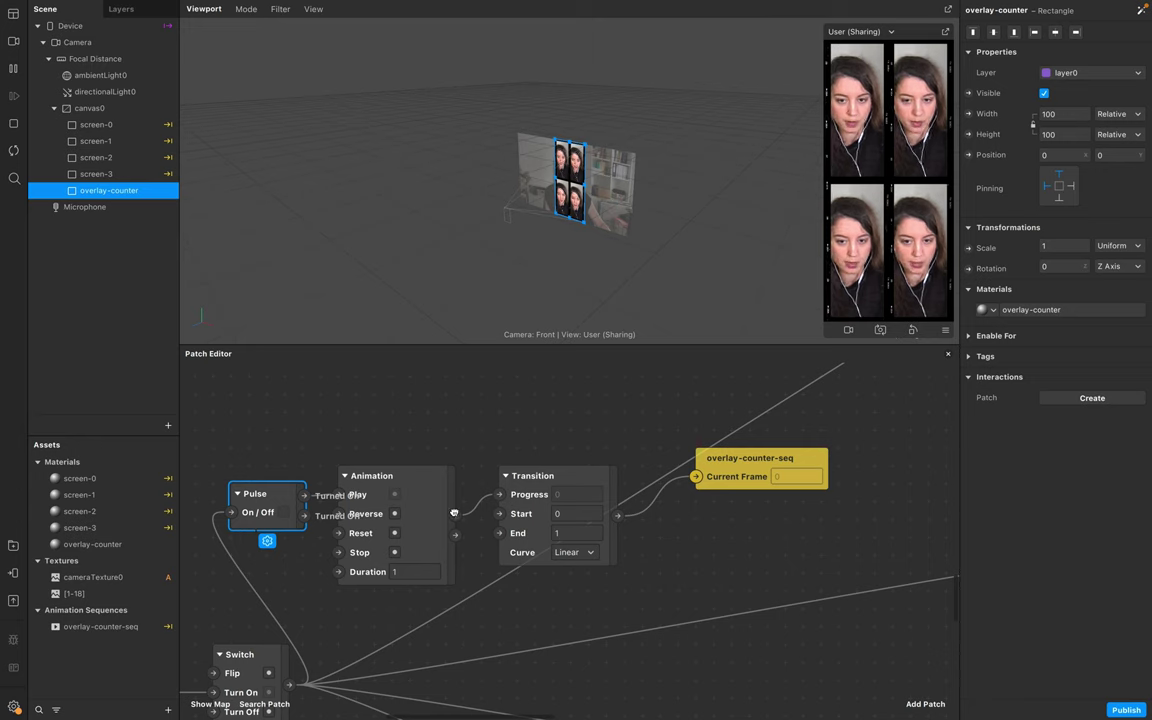
mouse_move(386, 477)
left_mouse_down()
mouse_move(452, 470)
mouse_move(384, 459)
left_mouse_up()
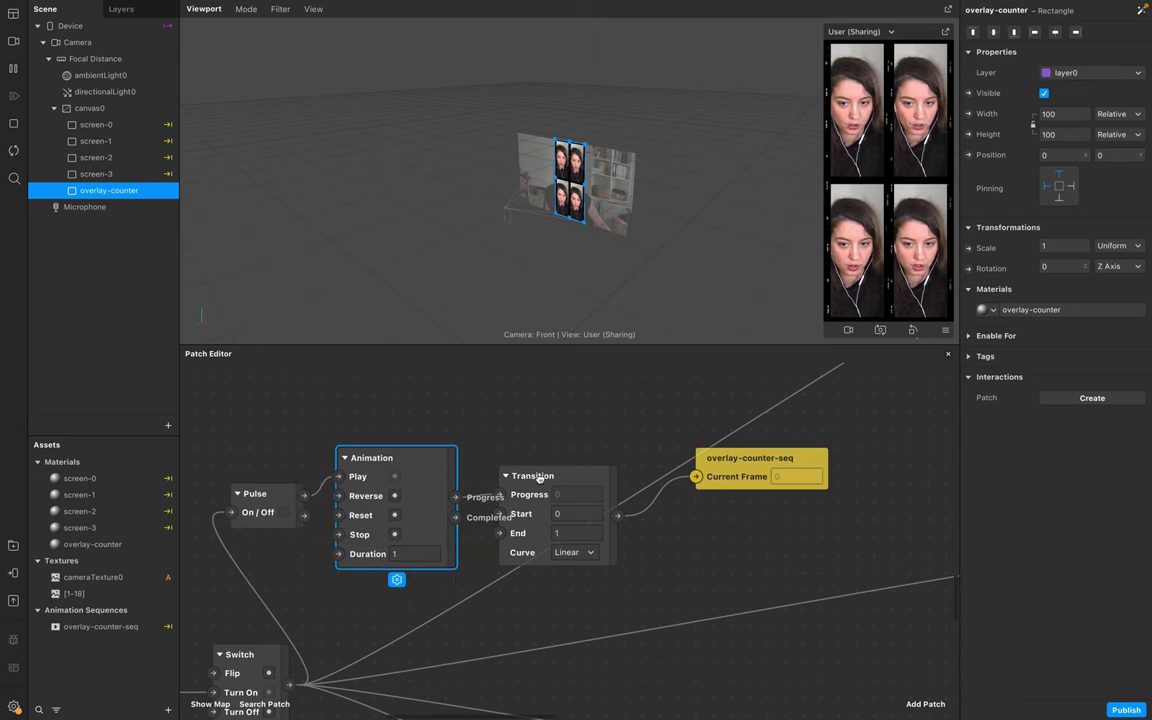
Step: Check the frame count of the overlay-counter-seq animation sequence and set the Transition's End value to 17
left_click(572, 532)
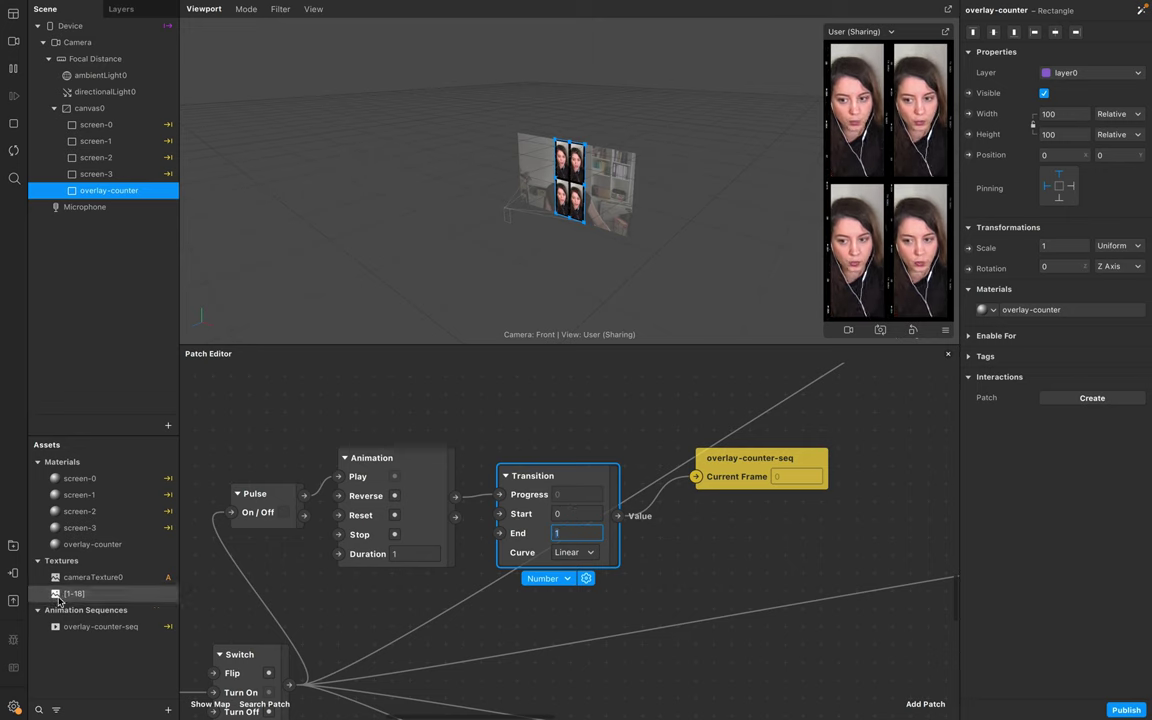
left_click(100, 626)
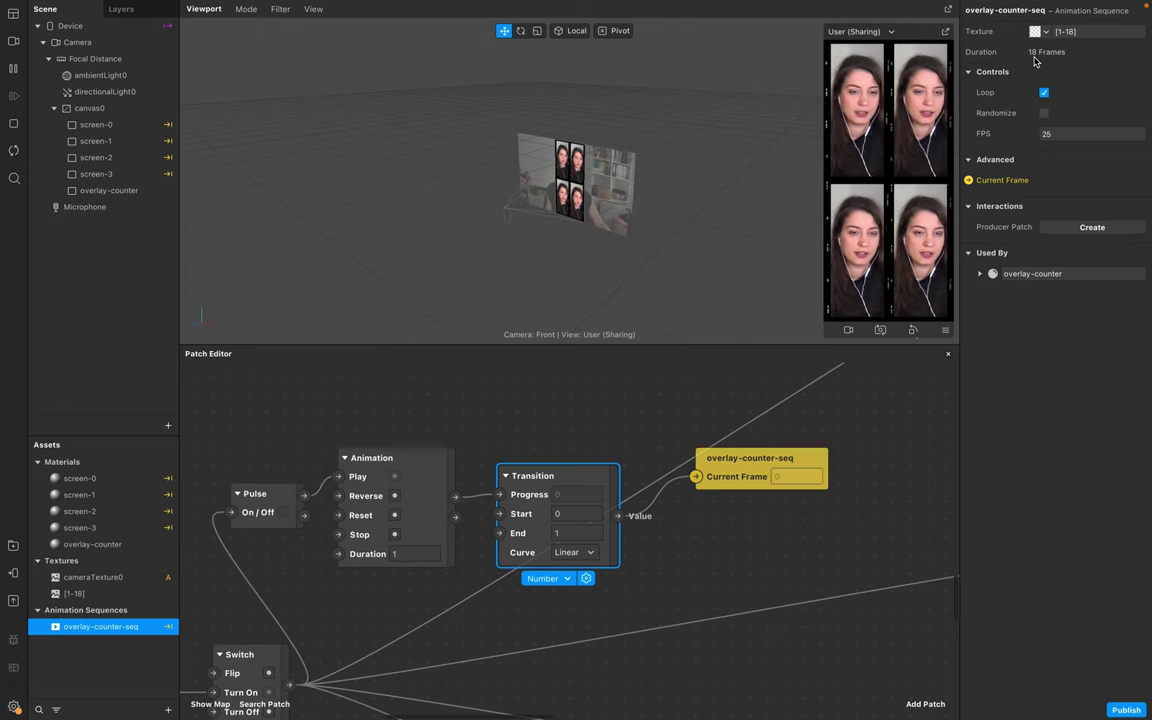
left_click(583, 512)
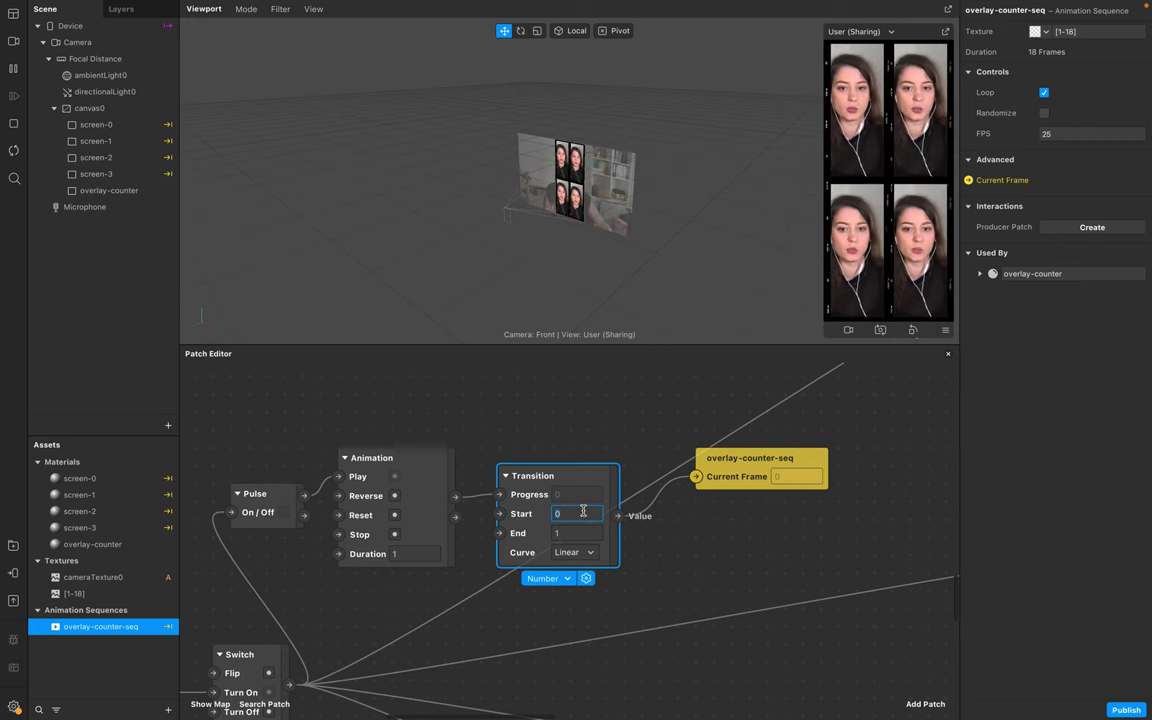
left_click(569, 532)
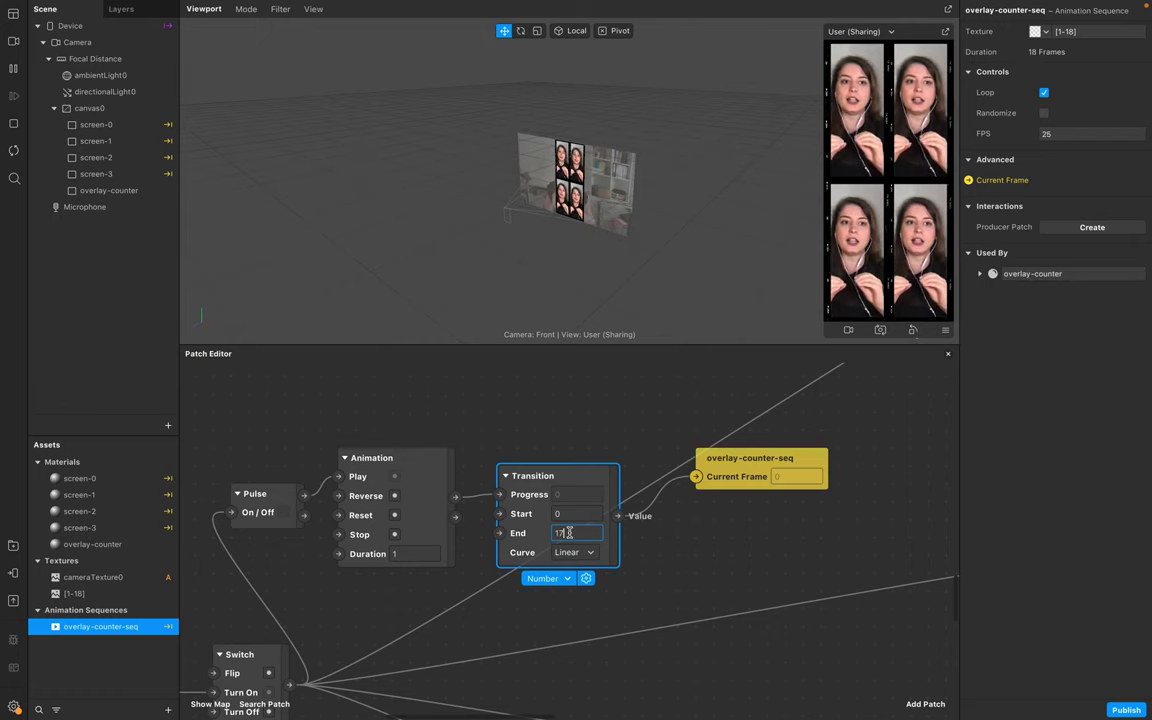
Step: Test the counter animation with a tap in the preview and set the Animation patch's duration to 13
scroll(500, 520, "down", 2)
left_click(395, 506)
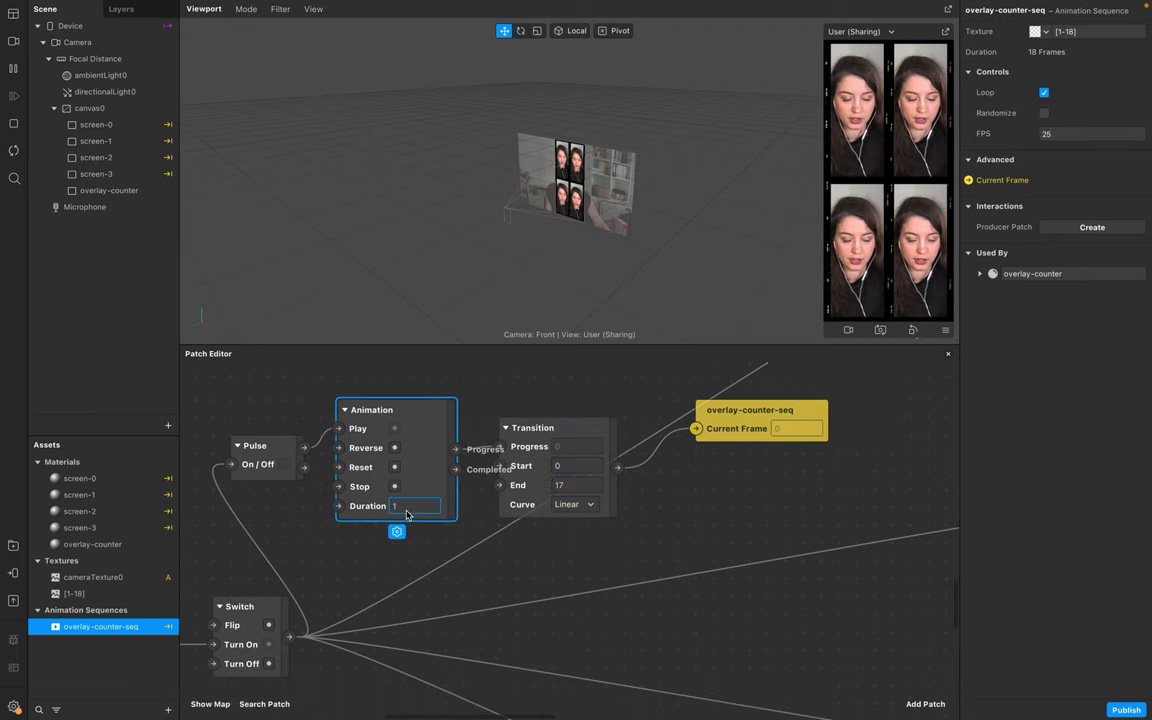
left_click(953, 228)
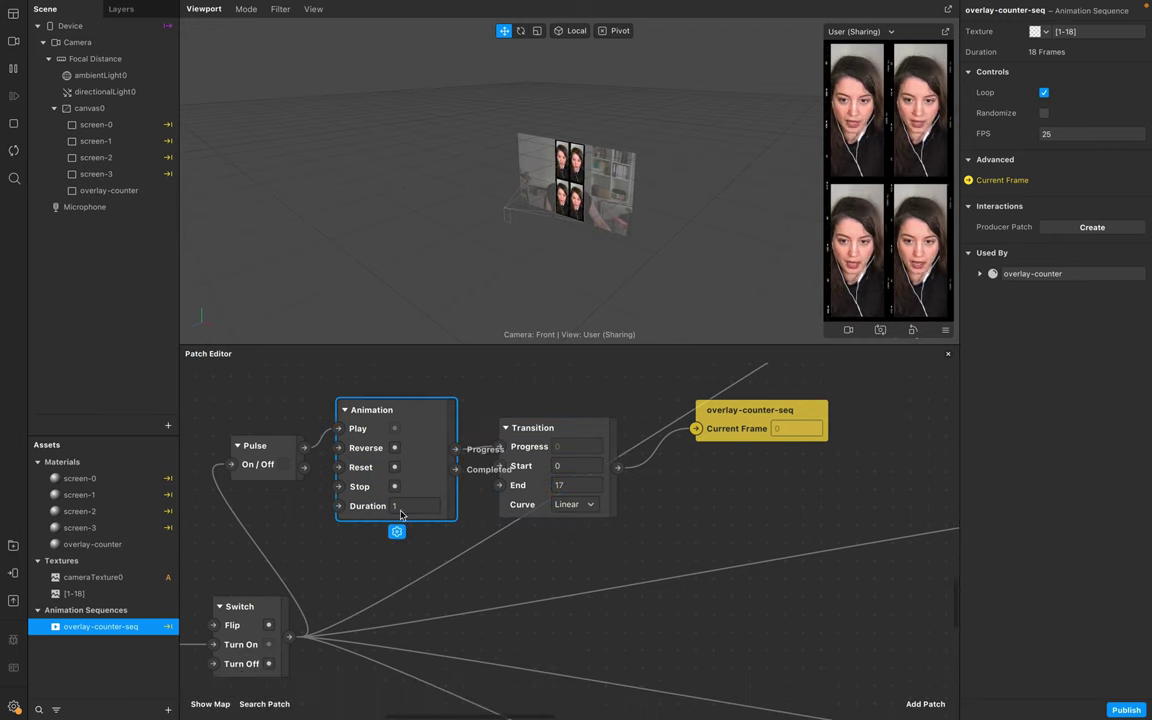
left_click(893, 245)
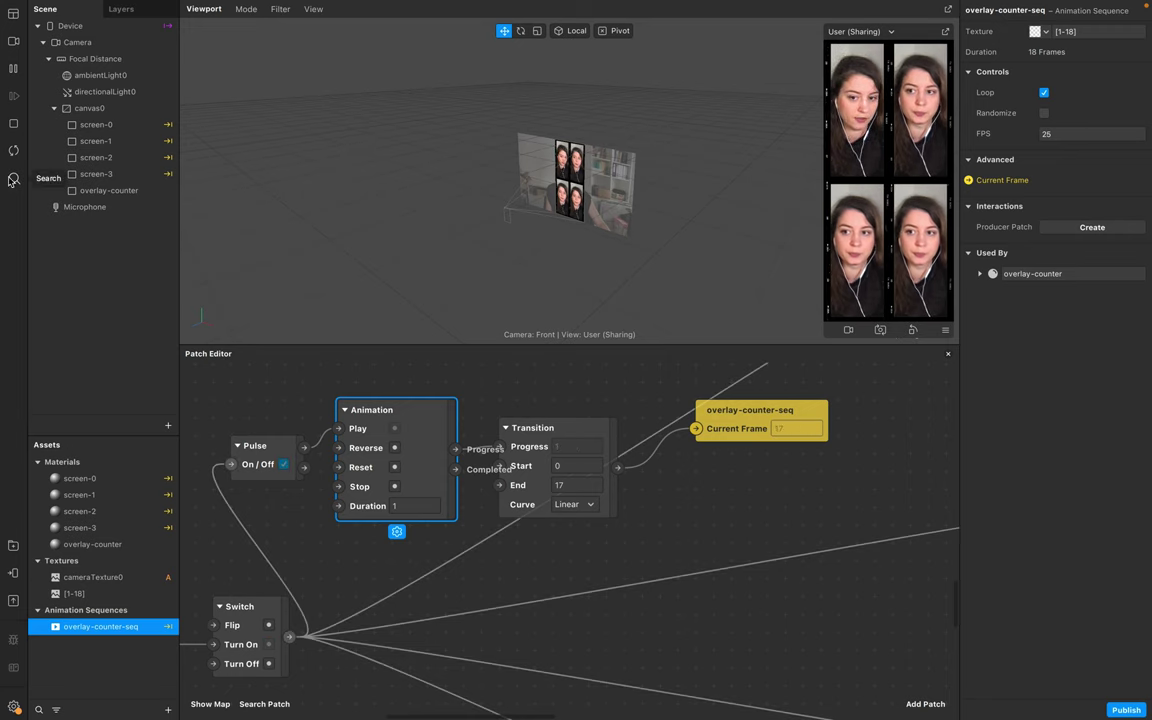
left_click(424, 507)
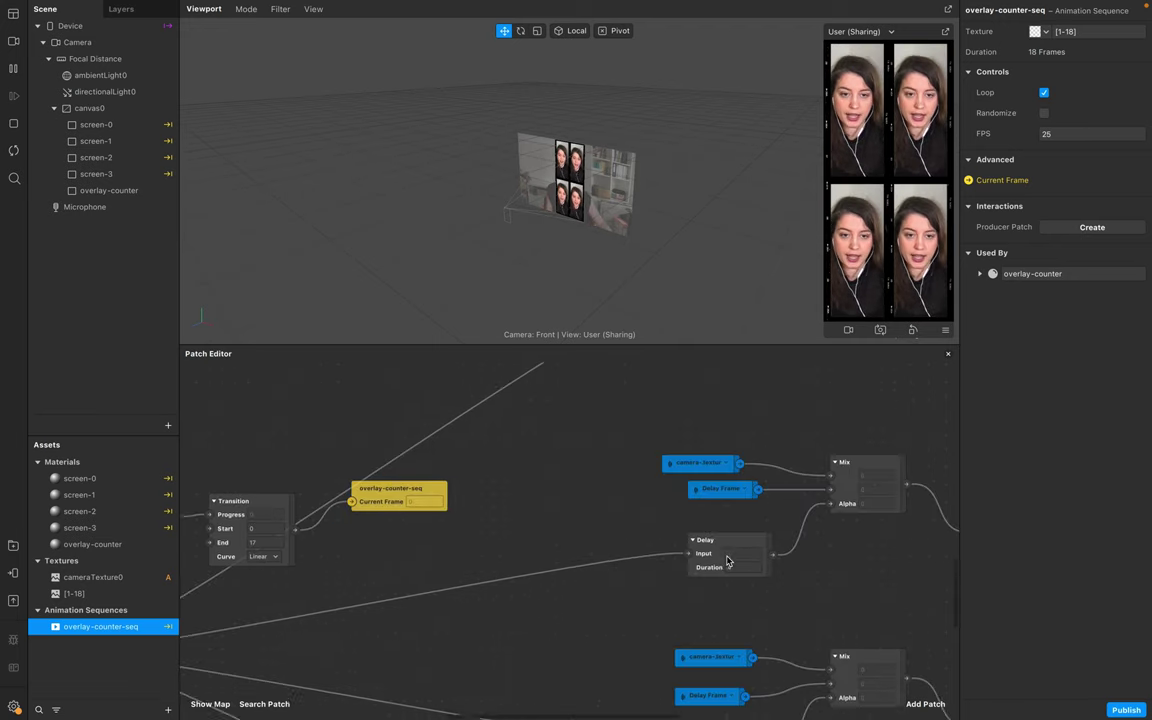
Step: Set the duration of the first Delay patch to 3 and of the second Delay patch to 6
scroll(728, 561, "up", 4)
scroll(728, 561, "right", 3)
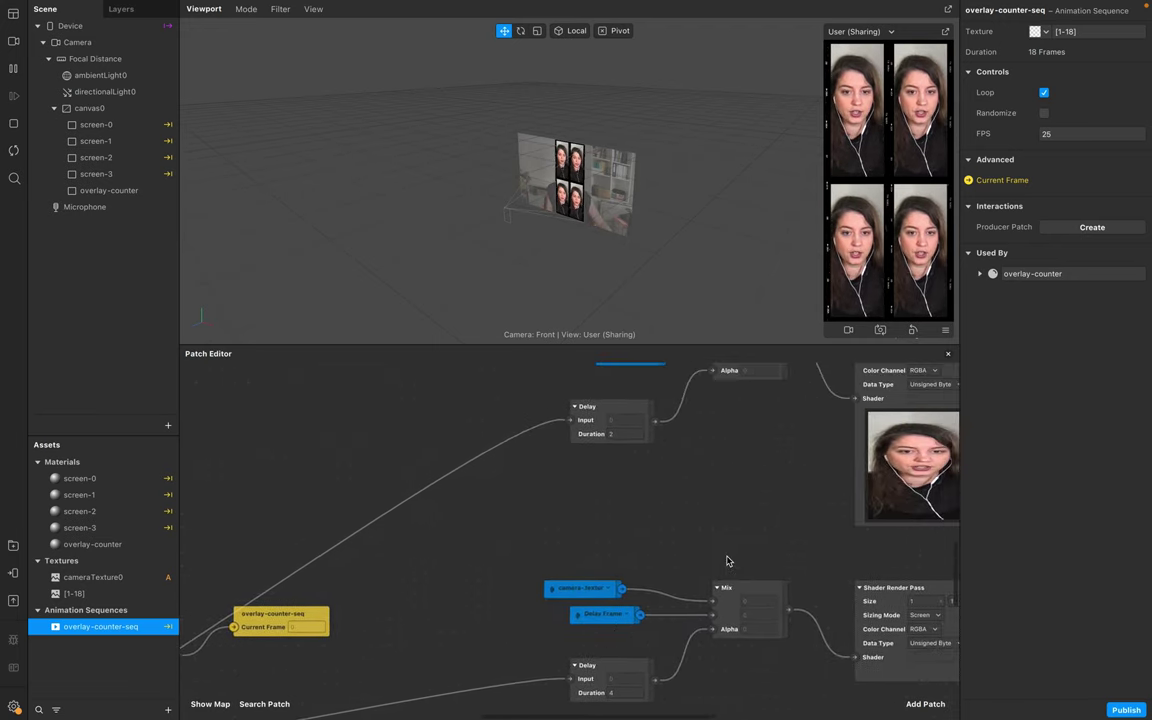
scroll(727, 561, "right", 2)
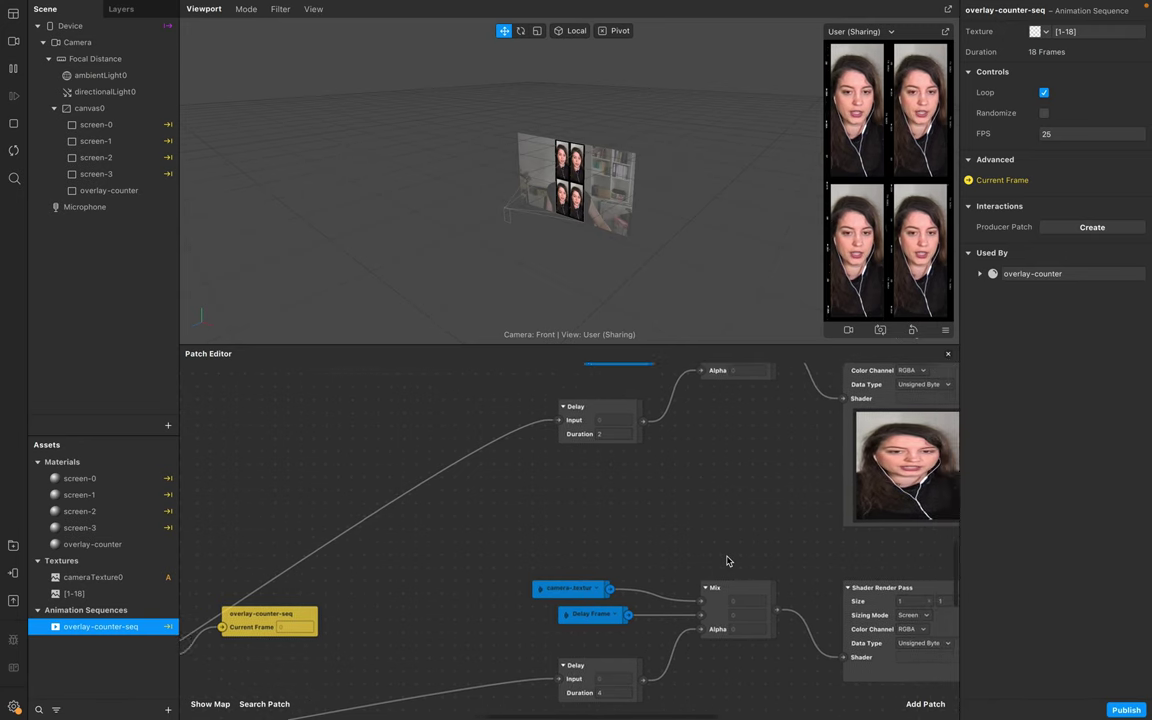
scroll(727, 561, "up", 3)
scroll(727, 561, "right", 2)
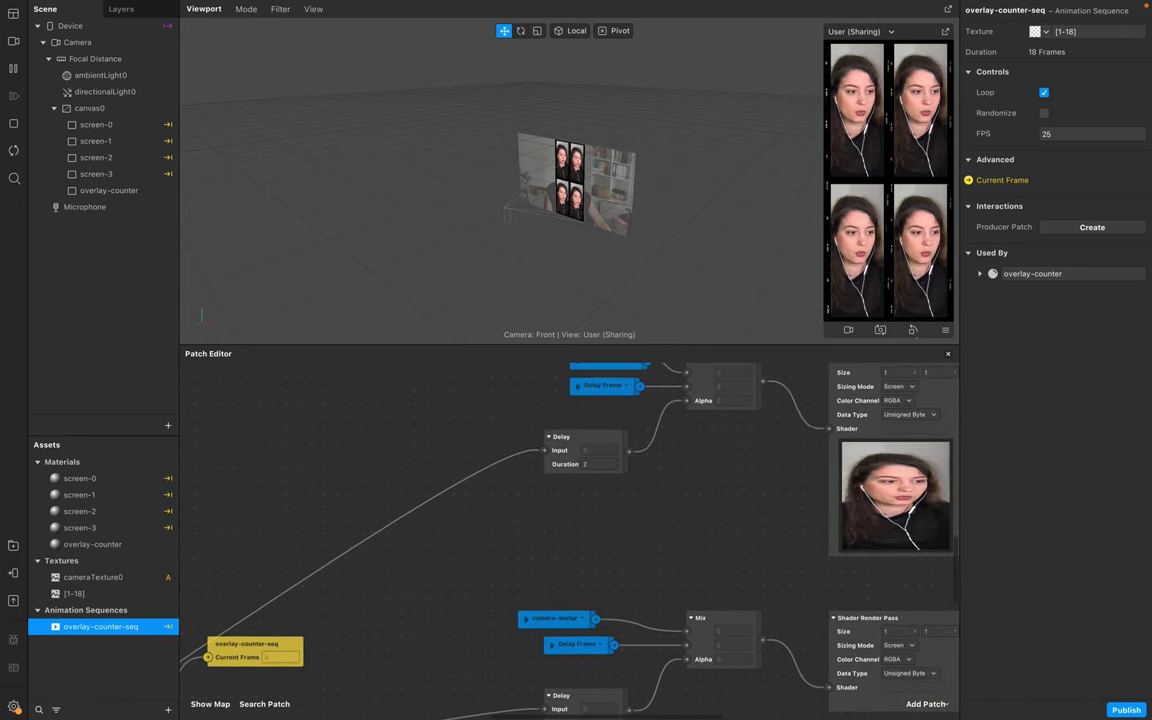
left_click(597, 464)
type("3")
key("Return")
scroll(656, 542, "down", 5)
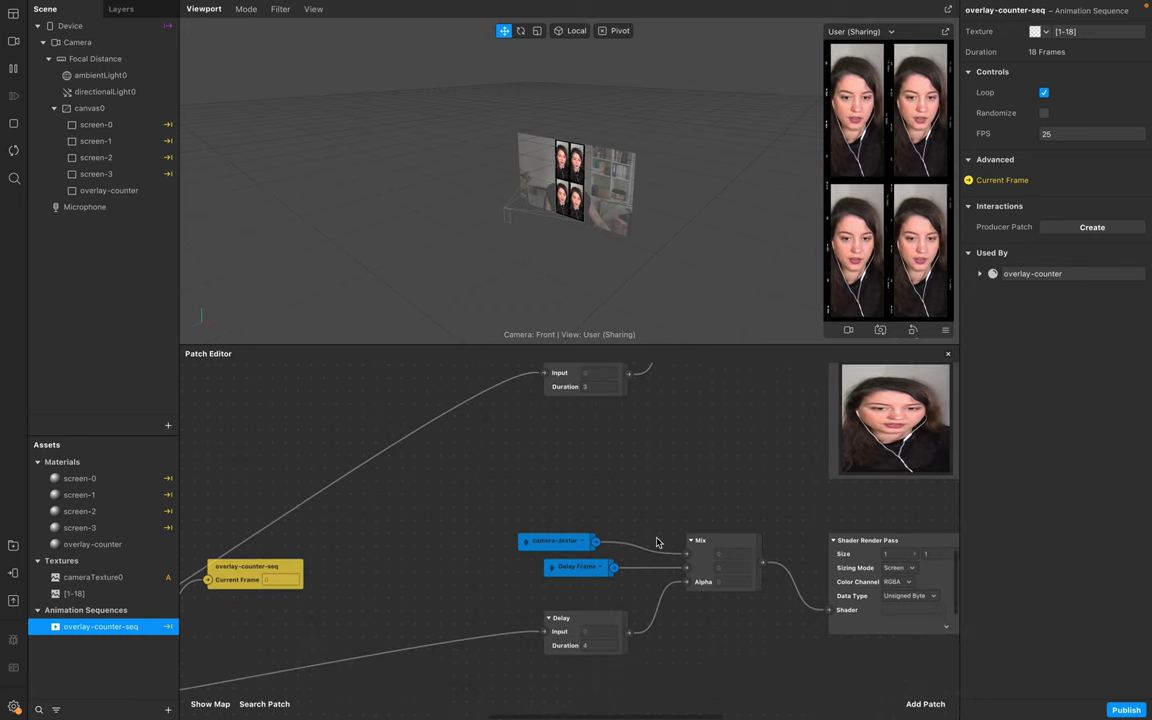
left_click(596, 645)
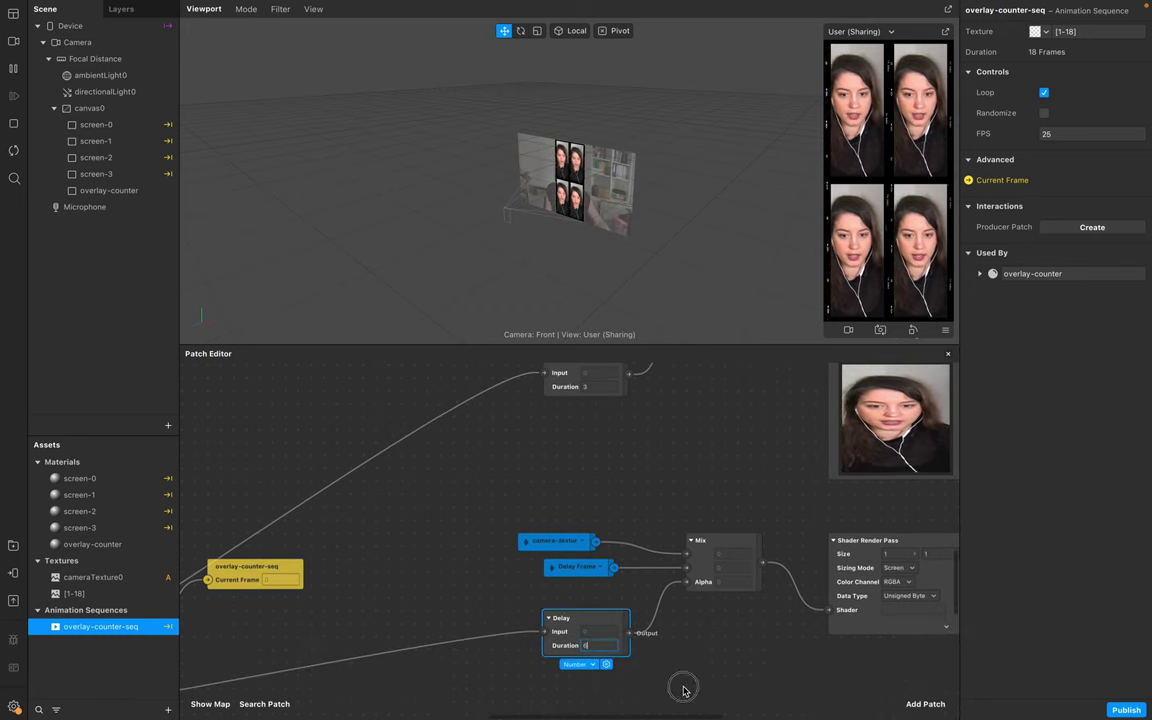
key("Return")
Step: Set the duration of the third Delay patch to 9 and of the fourth Delay patch to 12
scroll(684, 690, "down", 10)
left_click(597, 661)
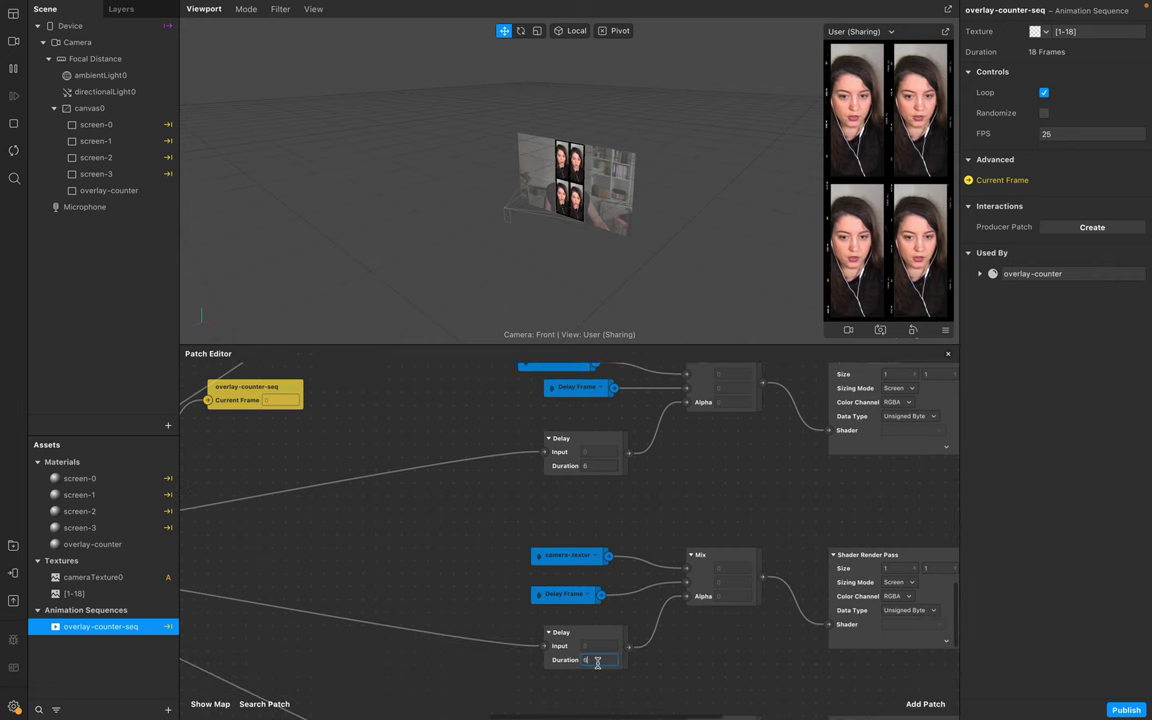
type("9")
key("Return")
scroll(648, 673, "down", 11)
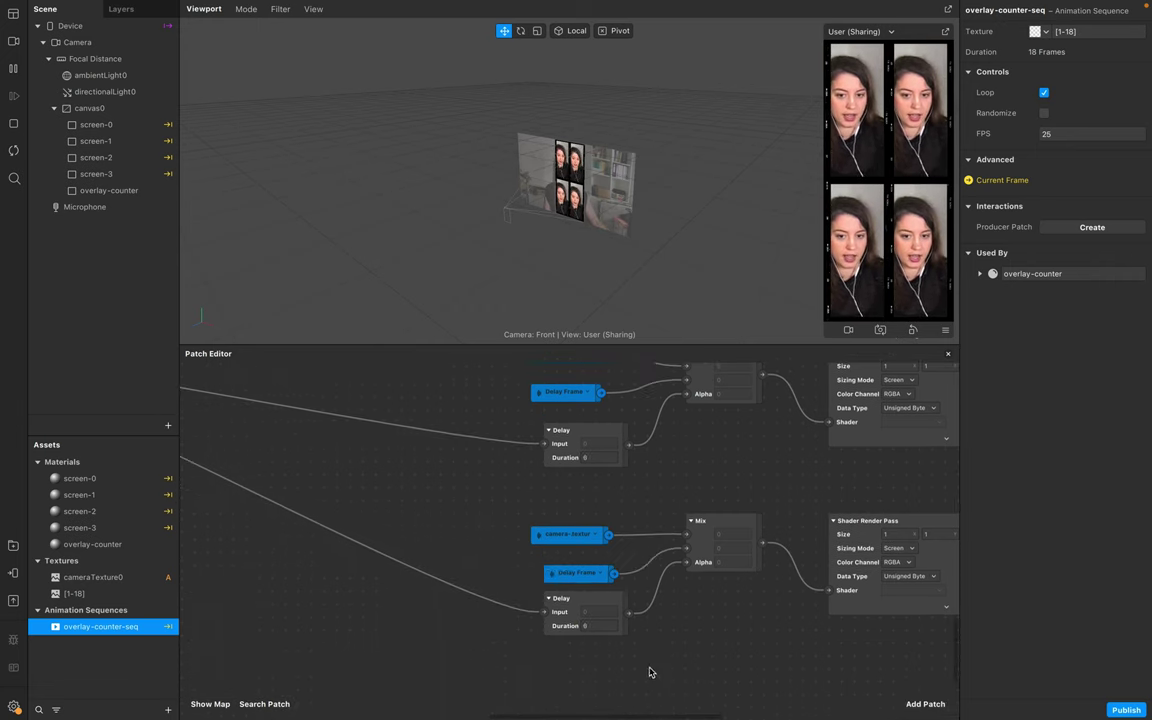
left_click(599, 627)
type("12")
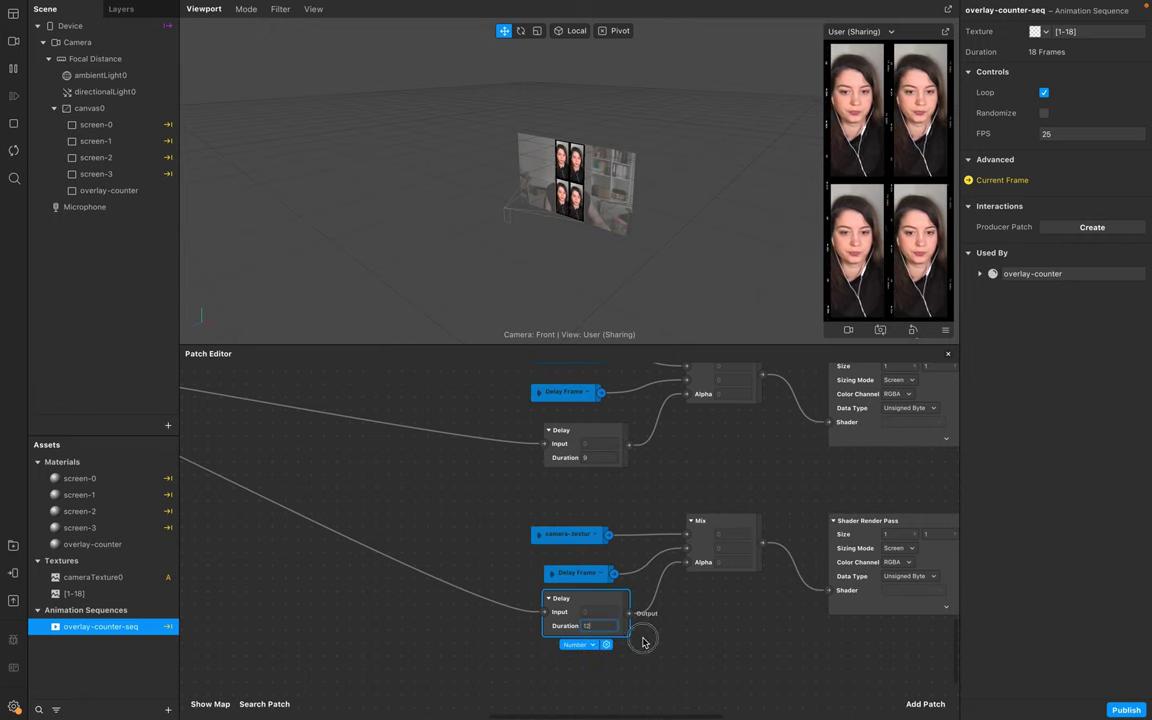
key("Return")
Step: Enlarge the viewport area and the device preview inside it
left_click_drag(570, 345, 570, 485)
left_click_drag(823, 341, 764, 455)
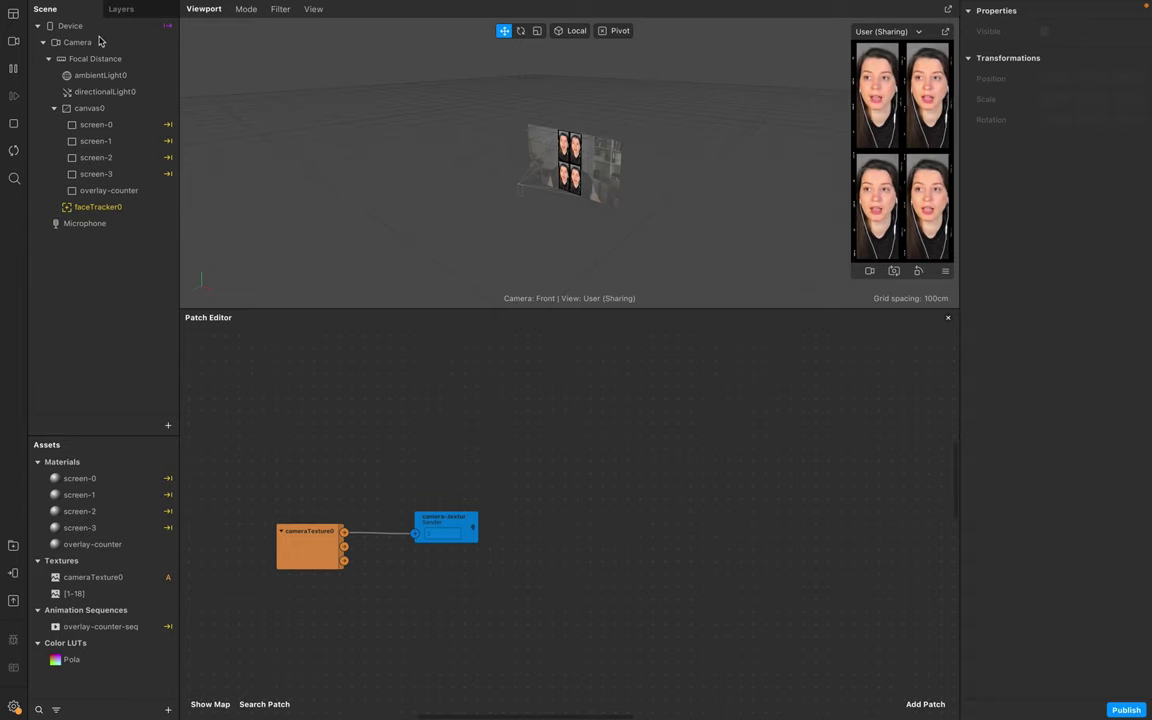
Step: Create a Face Distortion render pipeline for the Device, using faceDistortionPack.fbx as its 3D object
left_click(67, 30)
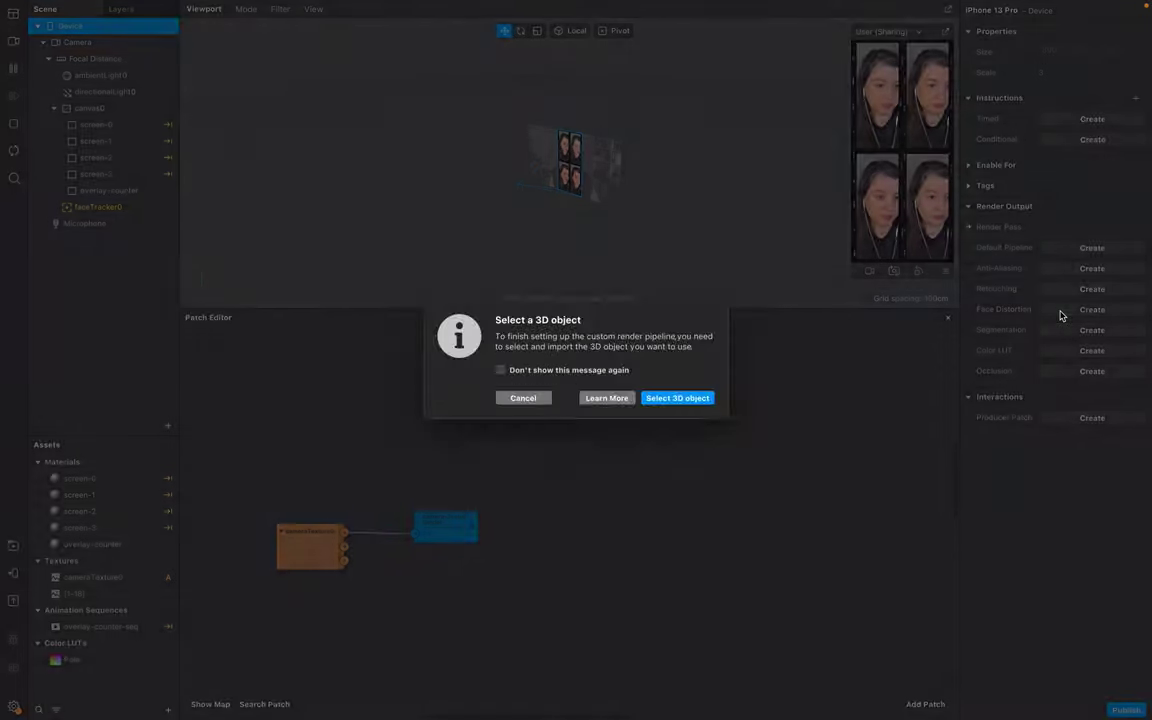
left_click(1092, 309)
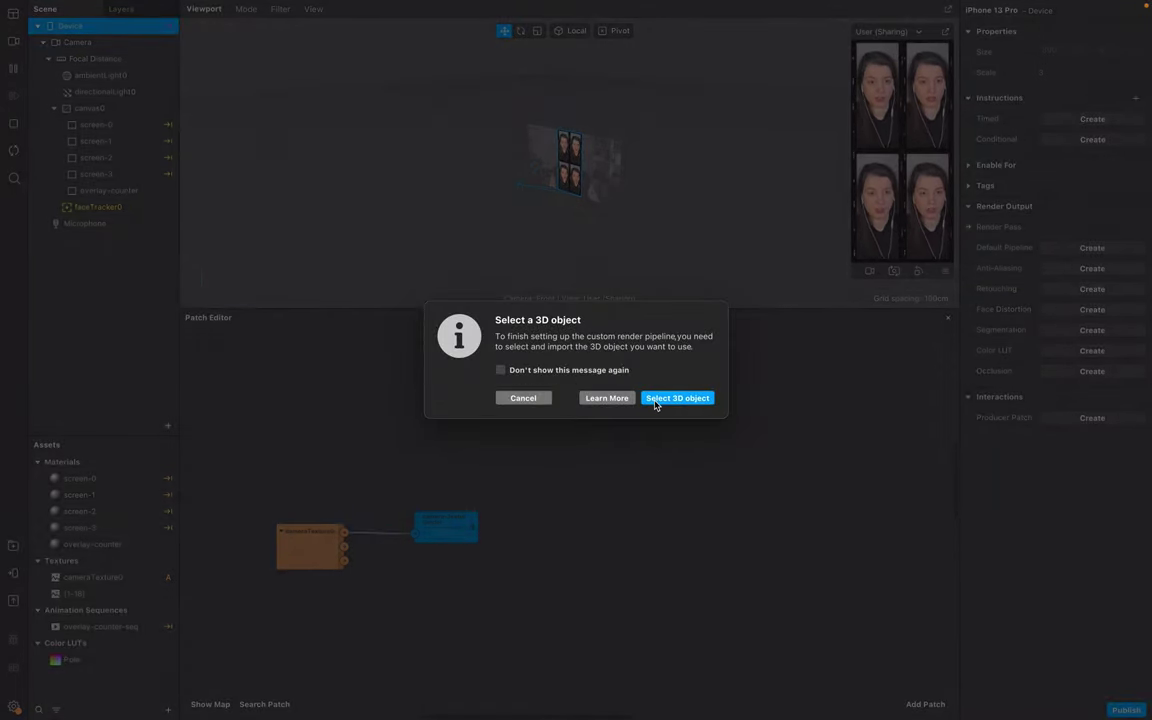
left_click(660, 405)
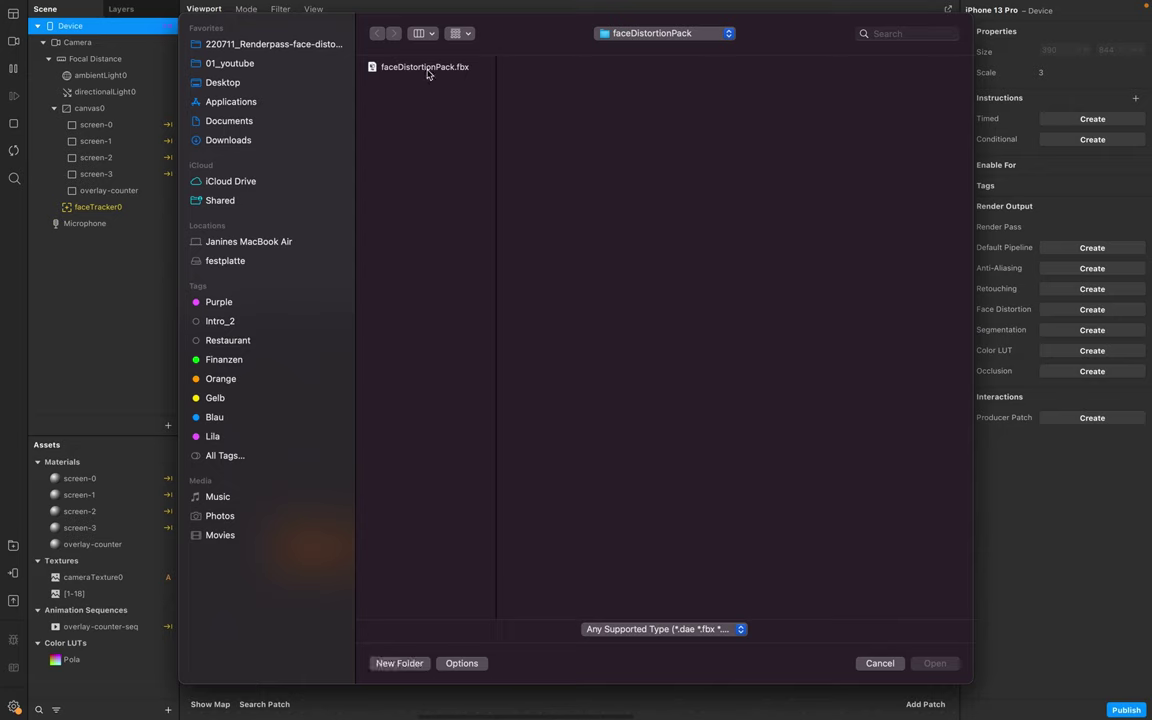
left_click(427, 68)
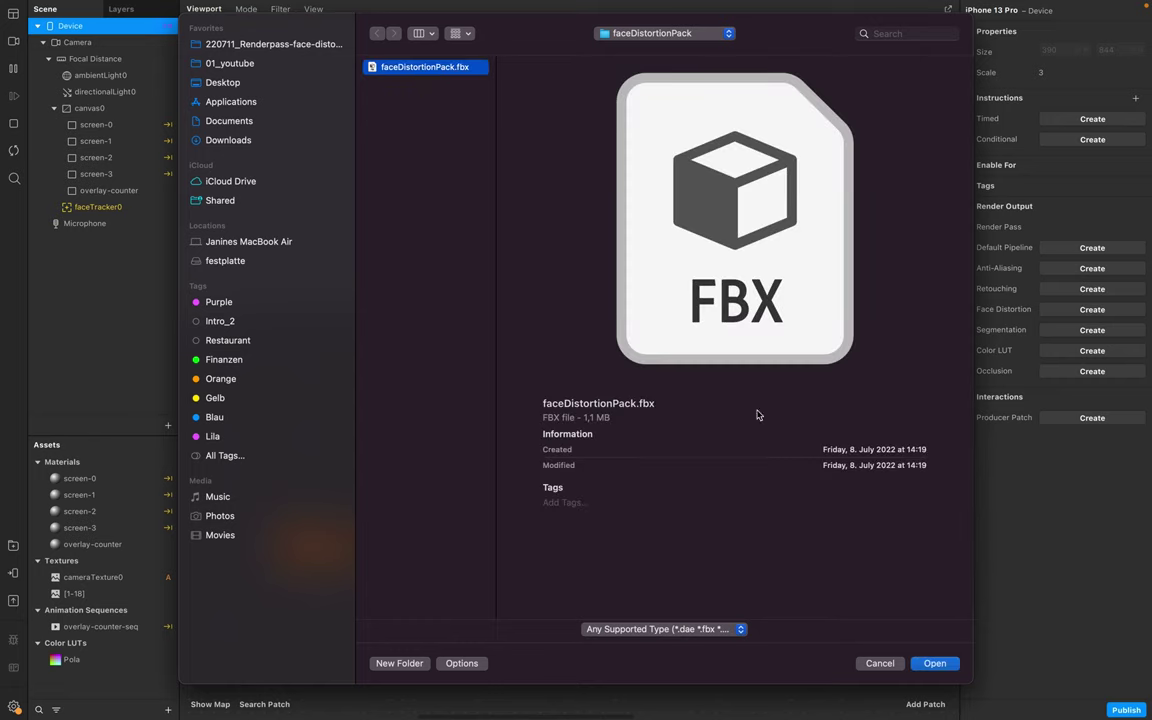
left_click(935, 663)
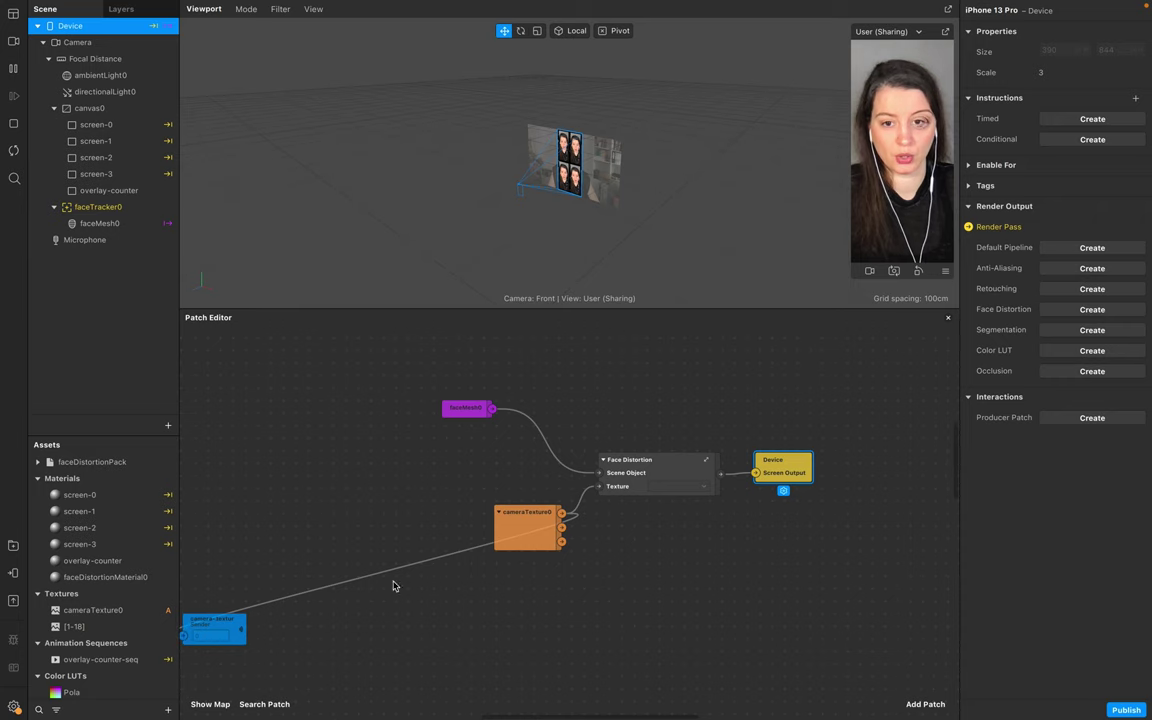
Step: Move the cameraTexture0 patch well away from the Face Distortion patch to uncover its connections
left_click_drag(522, 522, 288, 478)
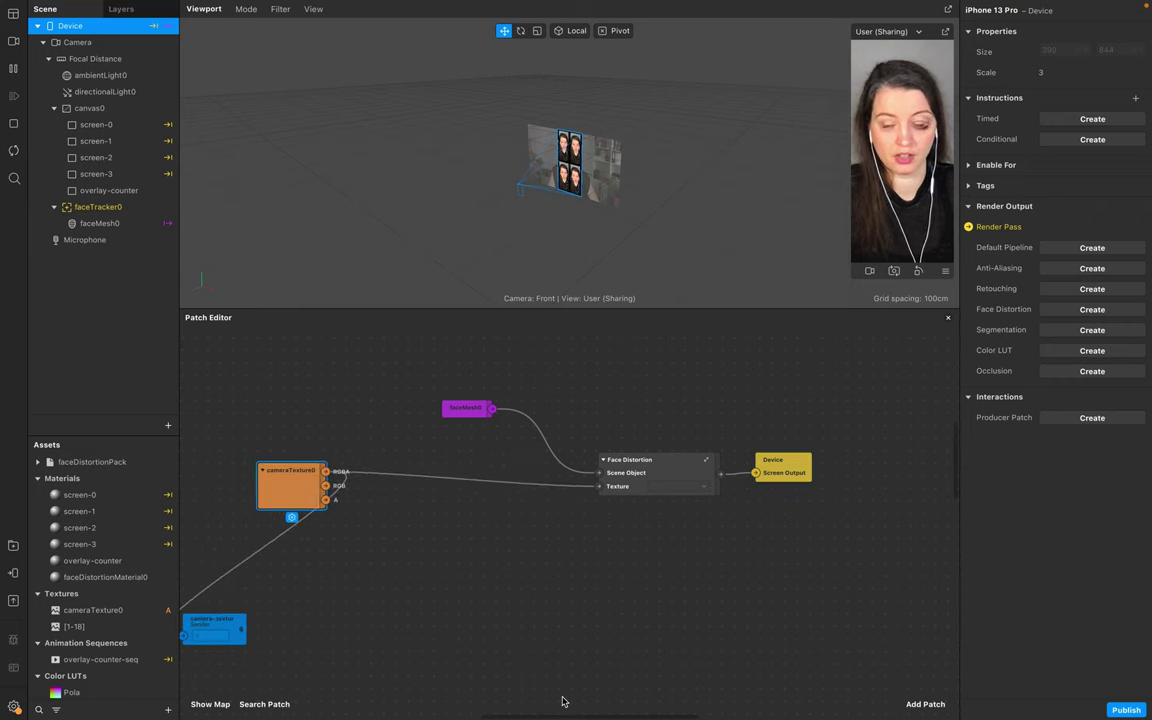
Step: Switch to Chrome to view the Spark AR Downloads page, and return to Spark AR Studio
mouse_move(549, 712)
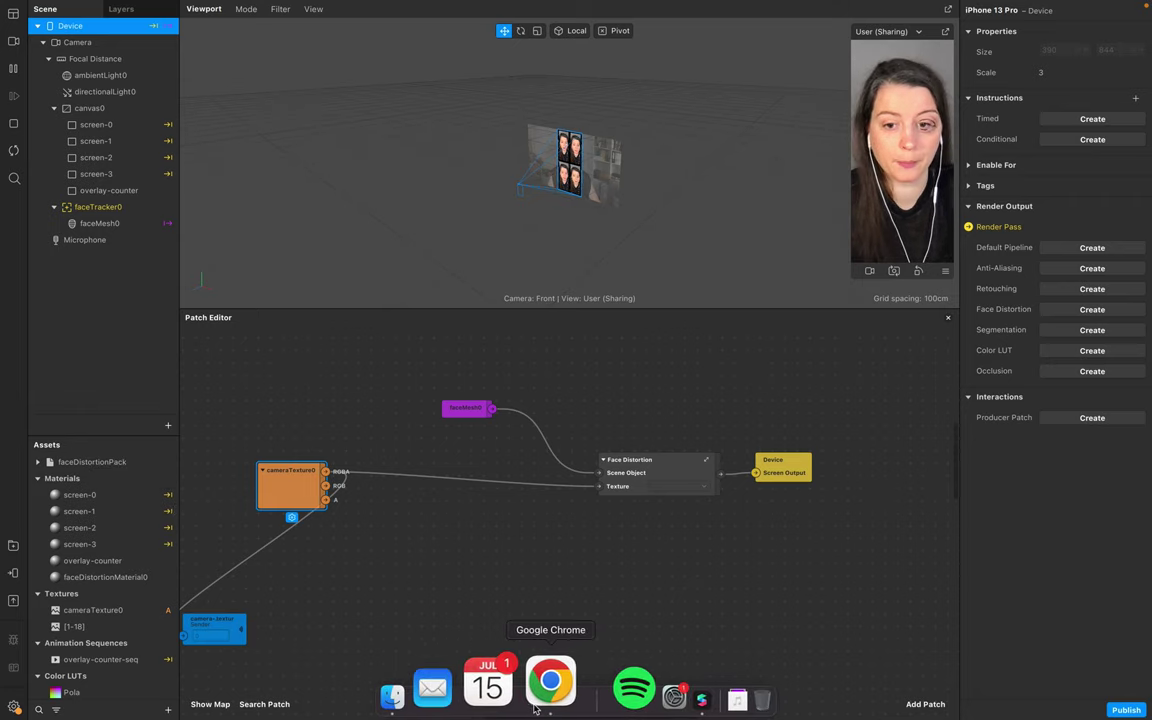
left_click(545, 702)
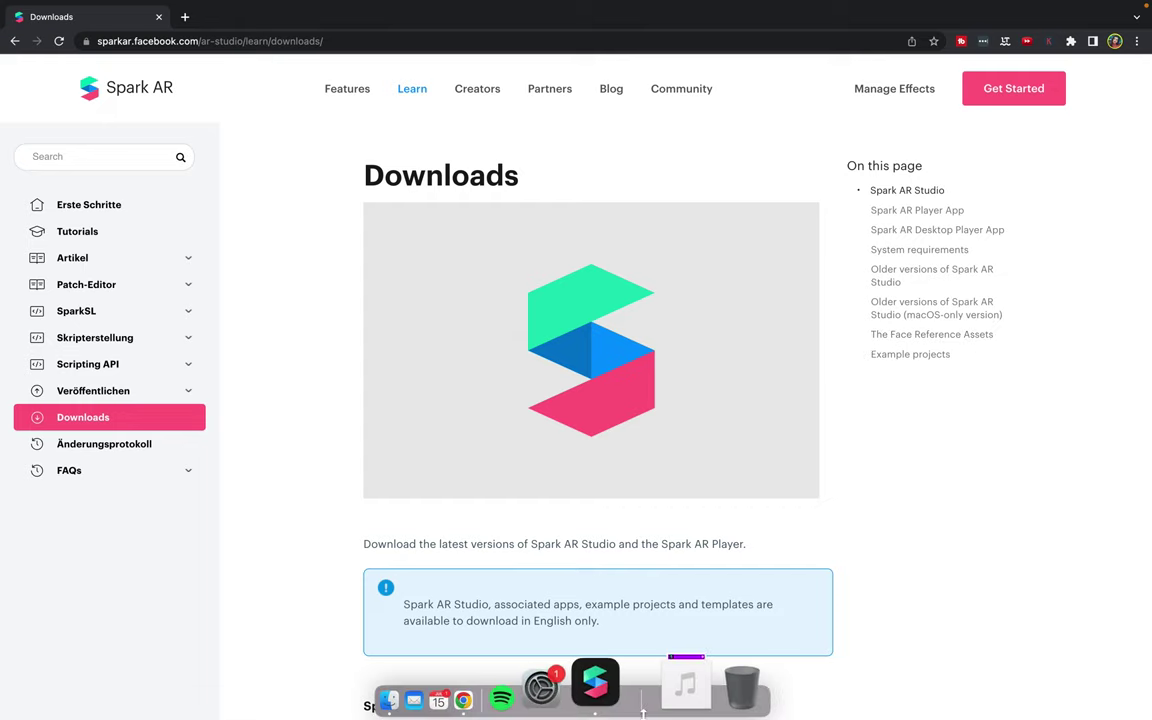
left_click(617, 684)
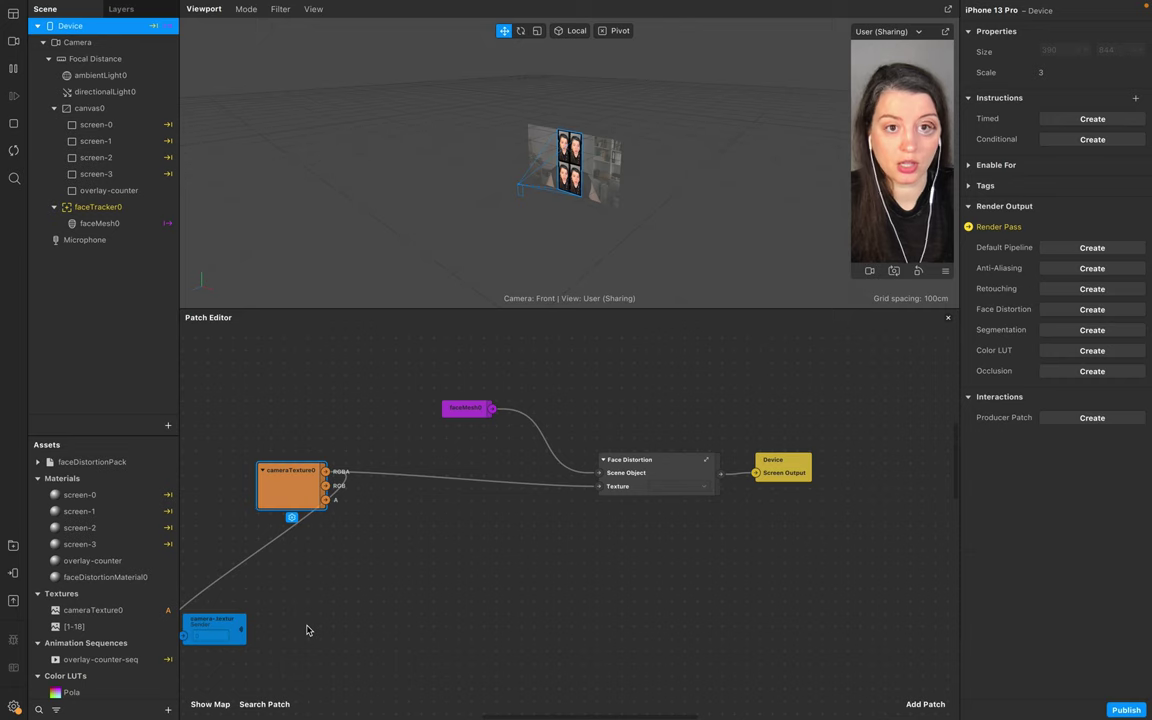
Step: Rearrange the camera-texture sender, Face Distortion, faceMesh0 and Device patches into a readable layout, and select faceMesh0 in the scene
left_click_drag(229, 637, 681, 597)
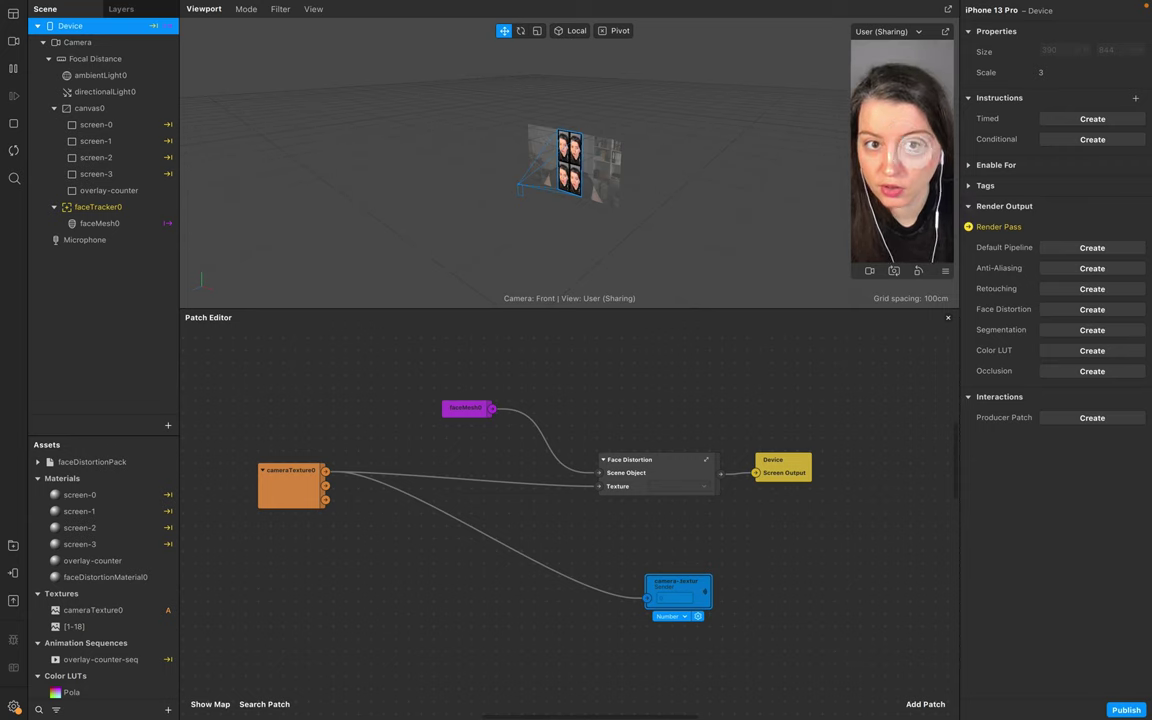
left_click_drag(650, 468, 560, 478)
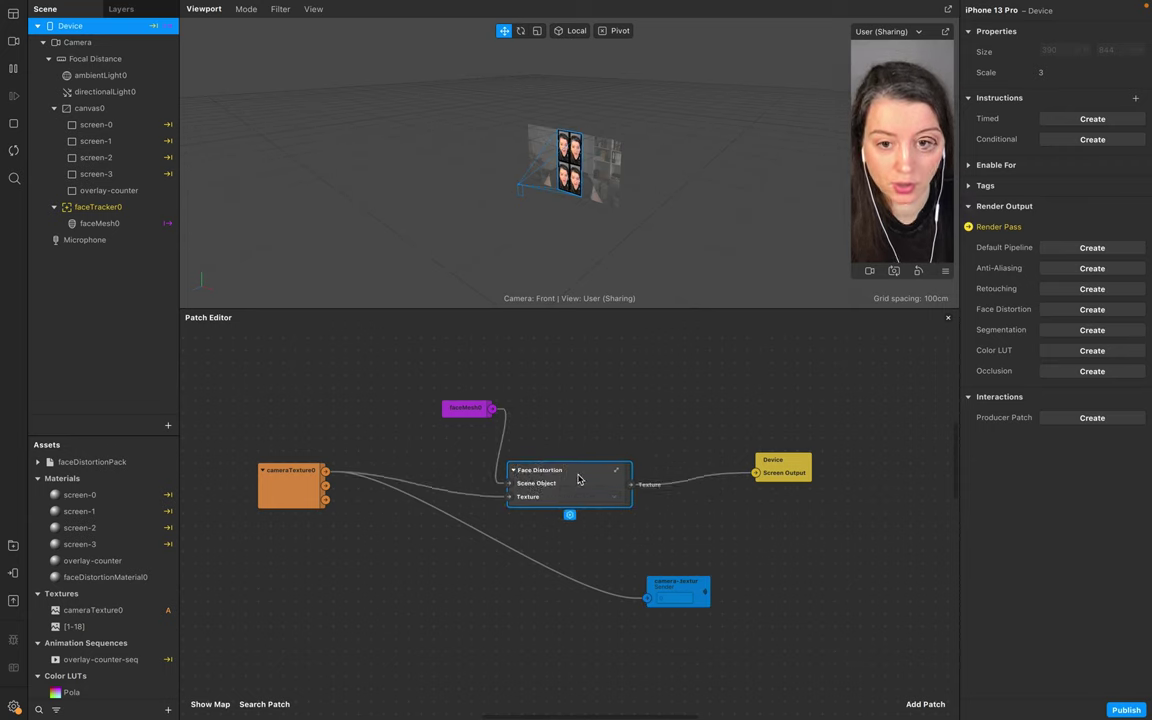
left_click_drag(470, 410, 425, 428)
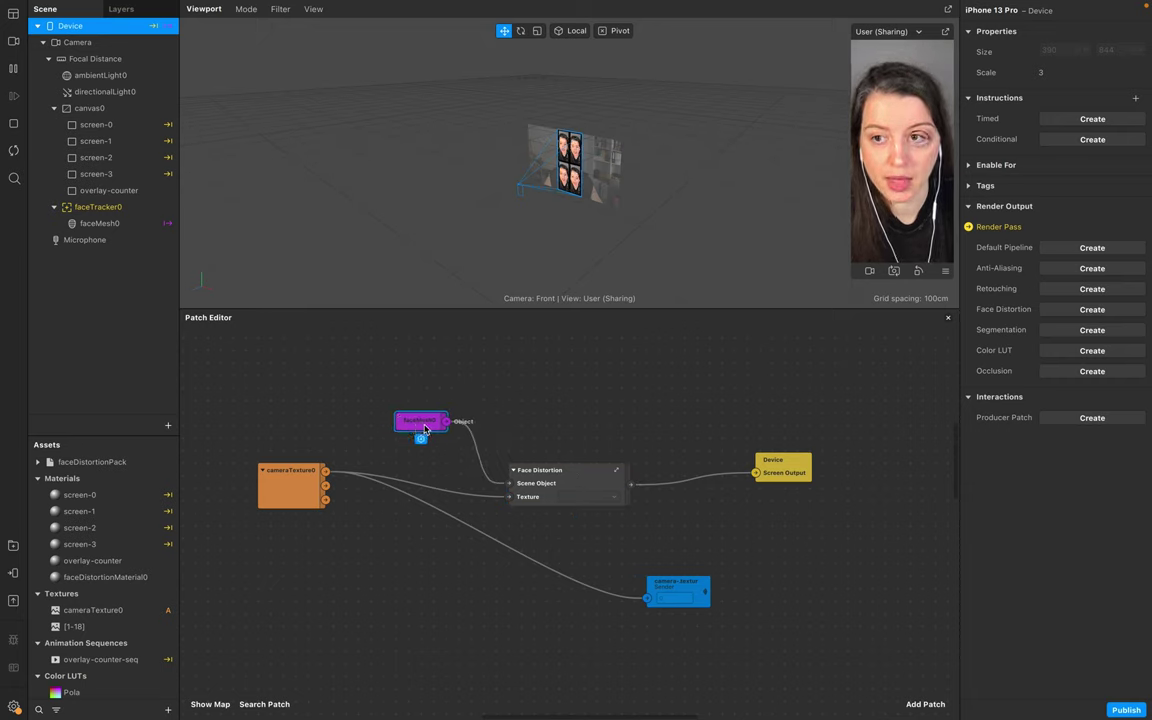
left_click(95, 223)
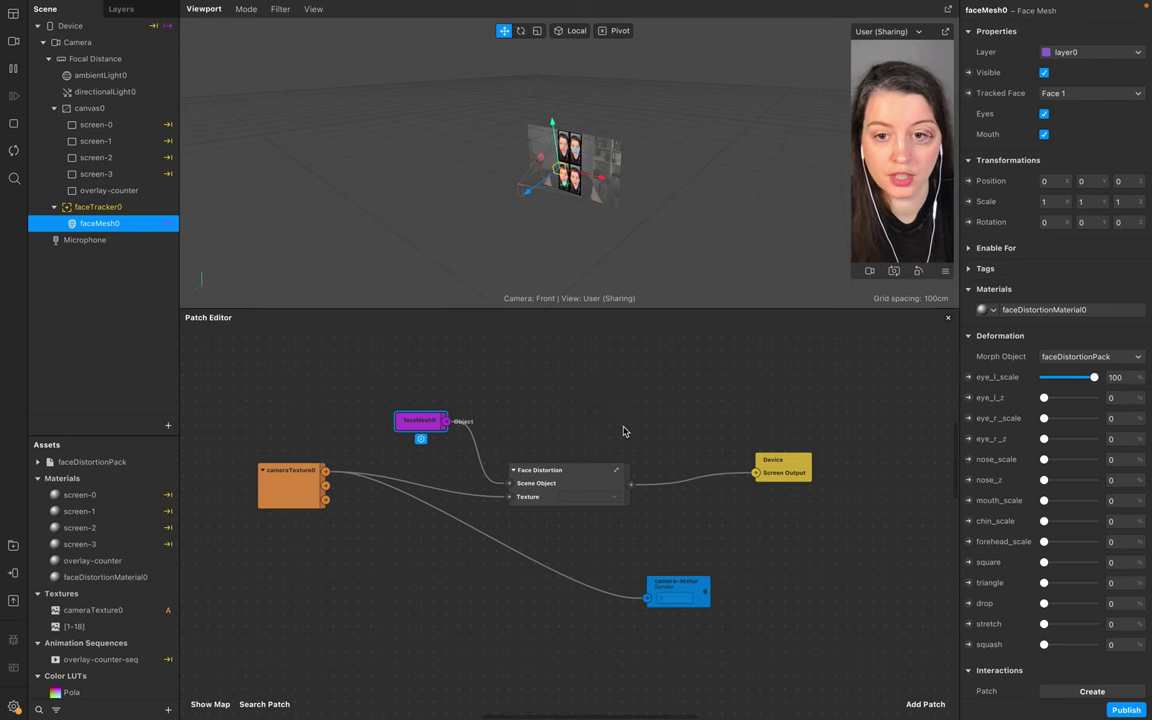
left_click_drag(754, 477, 758, 487)
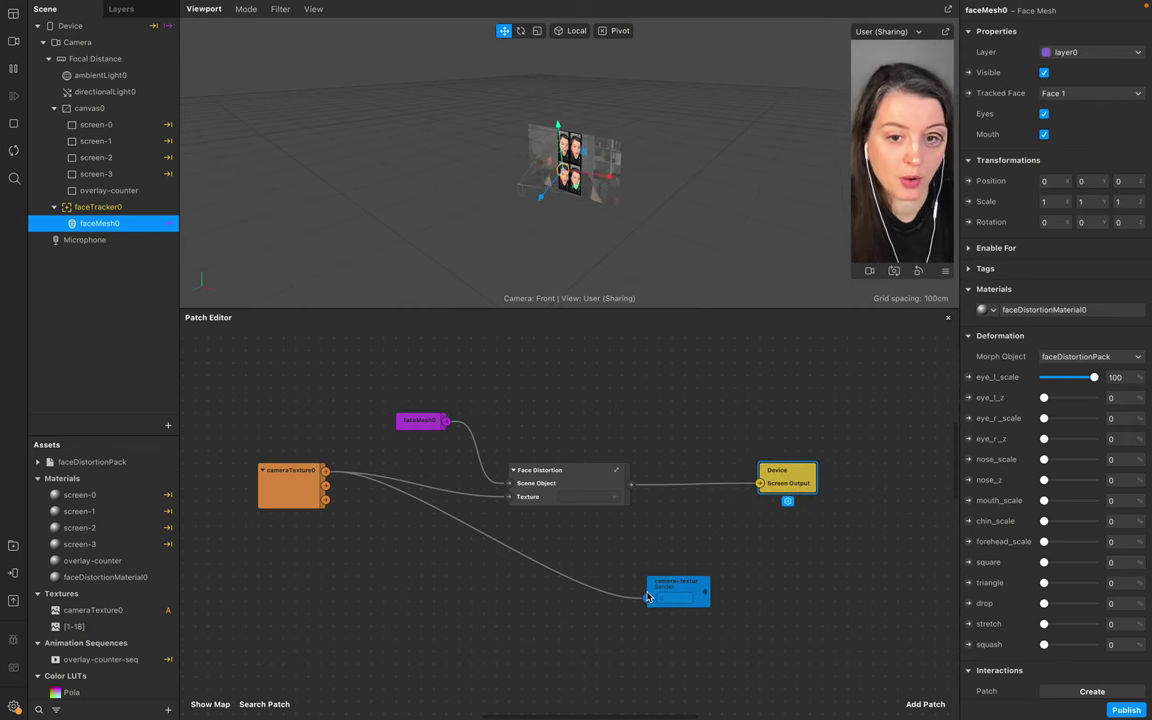
Step: Connect the Face Distortion texture output to the camera-texture sender and delete the Device screen output patch
left_click_drag(666, 600, 716, 498)
left_click_drag(634, 489, 698, 497)
left_click(799, 476)
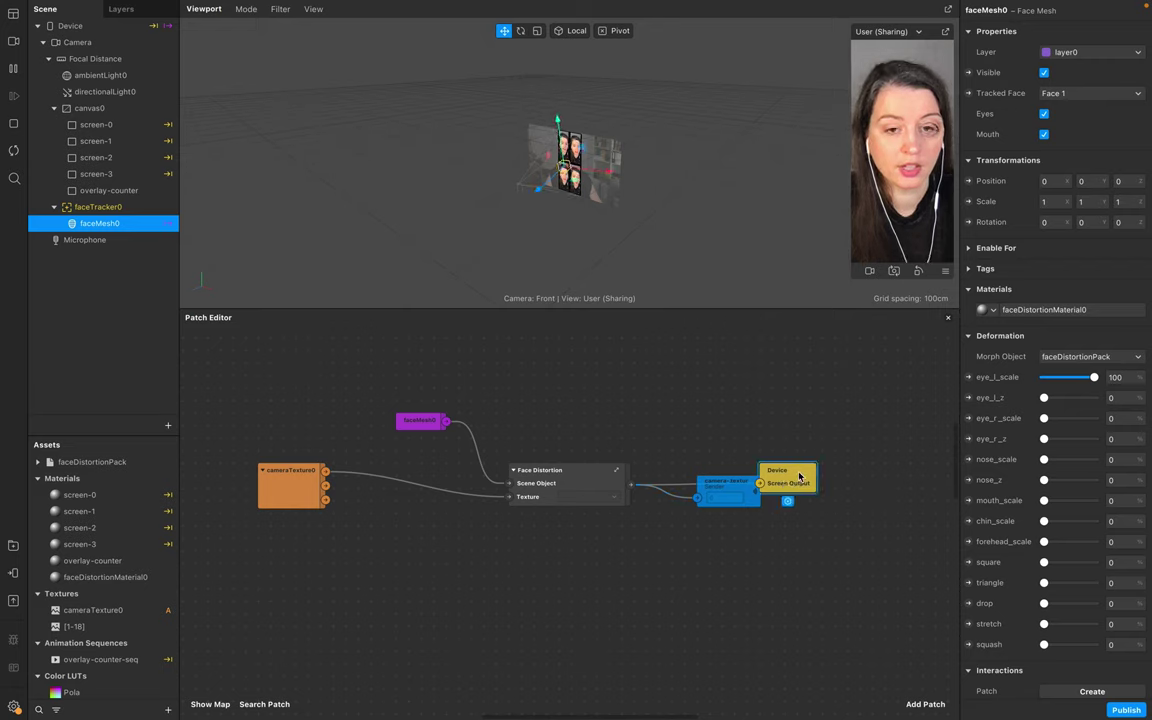
key("Delete")
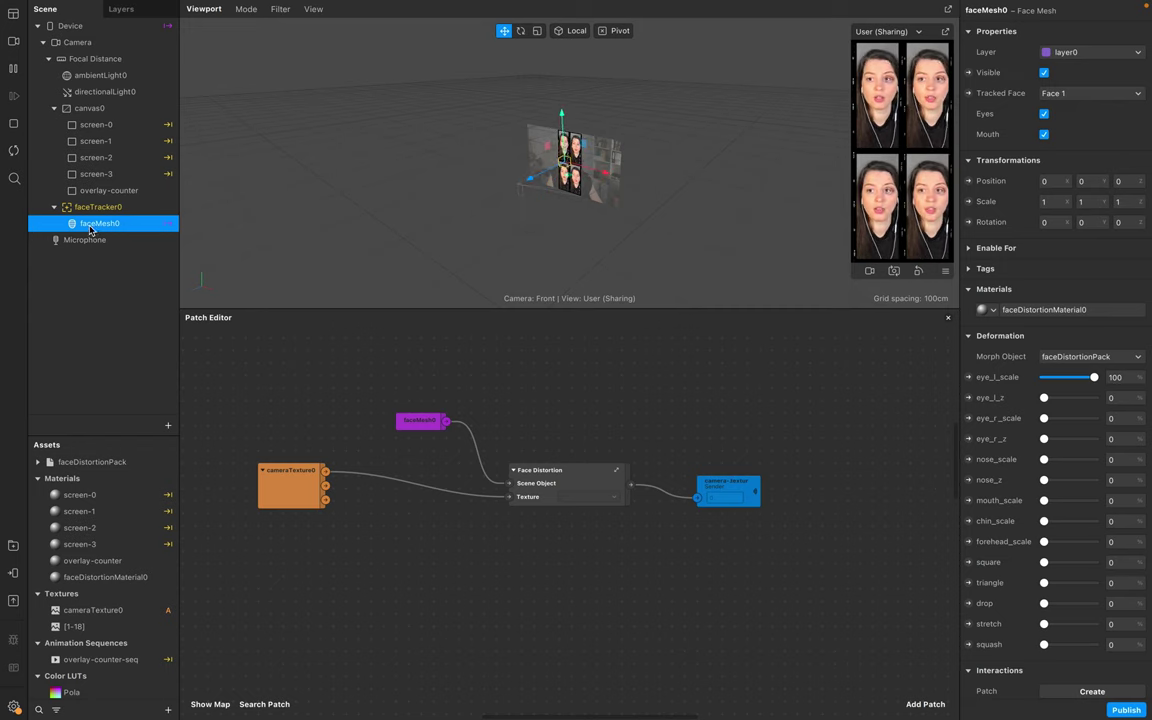
Step: Disable Eyes and Mouth on faceMesh0, and enlarge the viewport and its device preview
left_click(1044, 134)
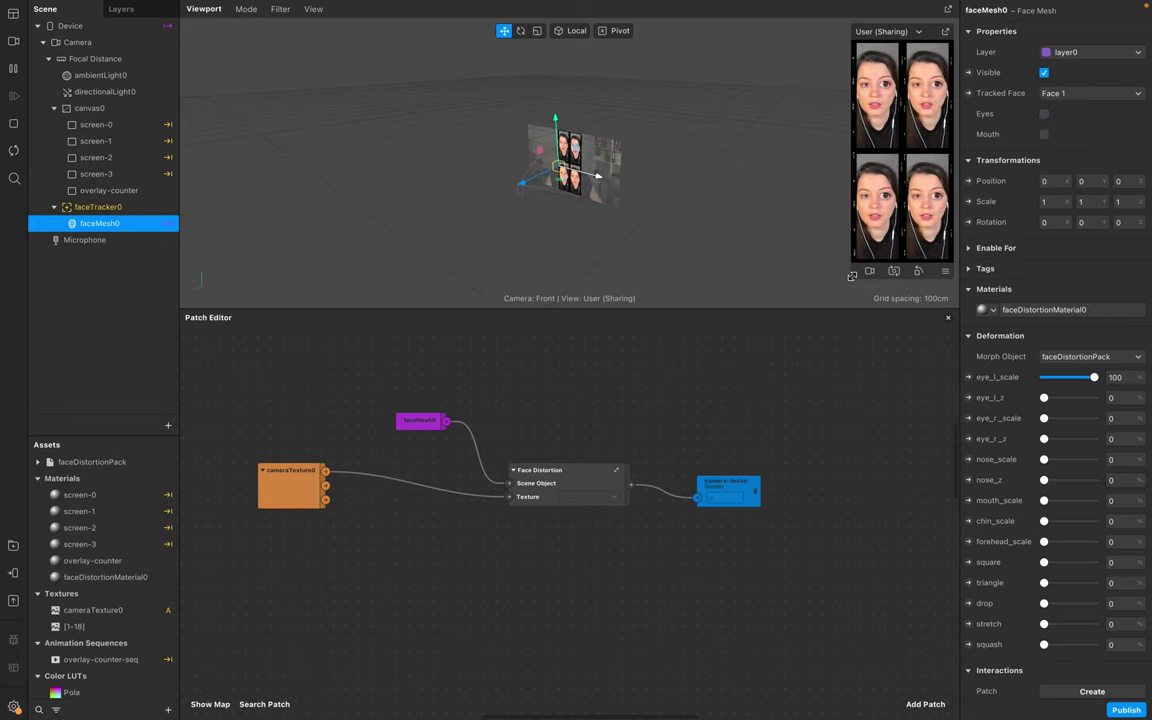
left_click_drag(802, 309, 804, 413)
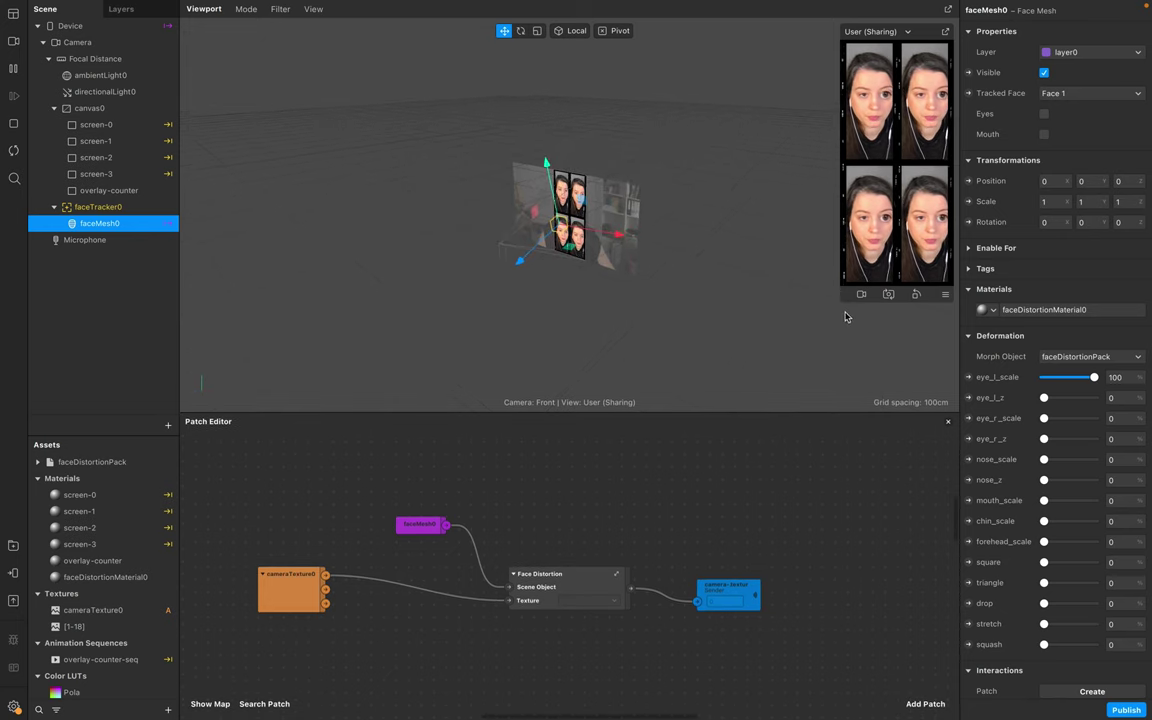
left_click_drag(842, 300, 590, 358)
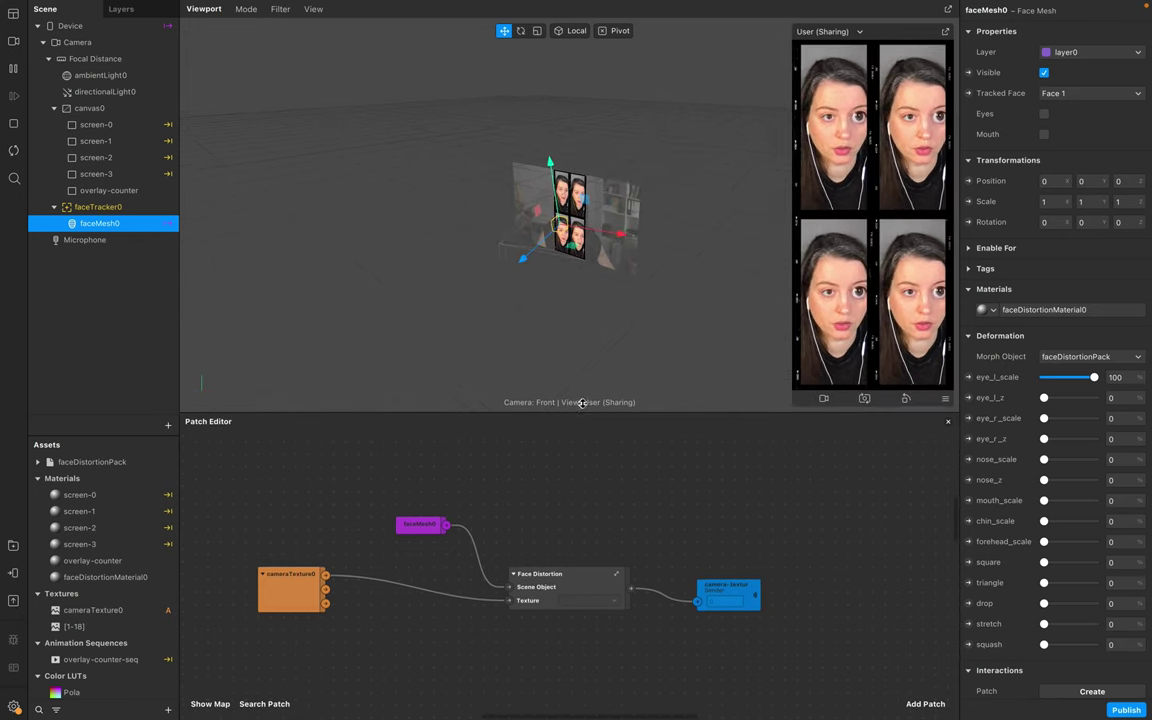
Step: Set faceMesh0's eye_l_scale and eye_r_scale deformations to 50% each and edit its mouth_scale value
left_click(1120, 377)
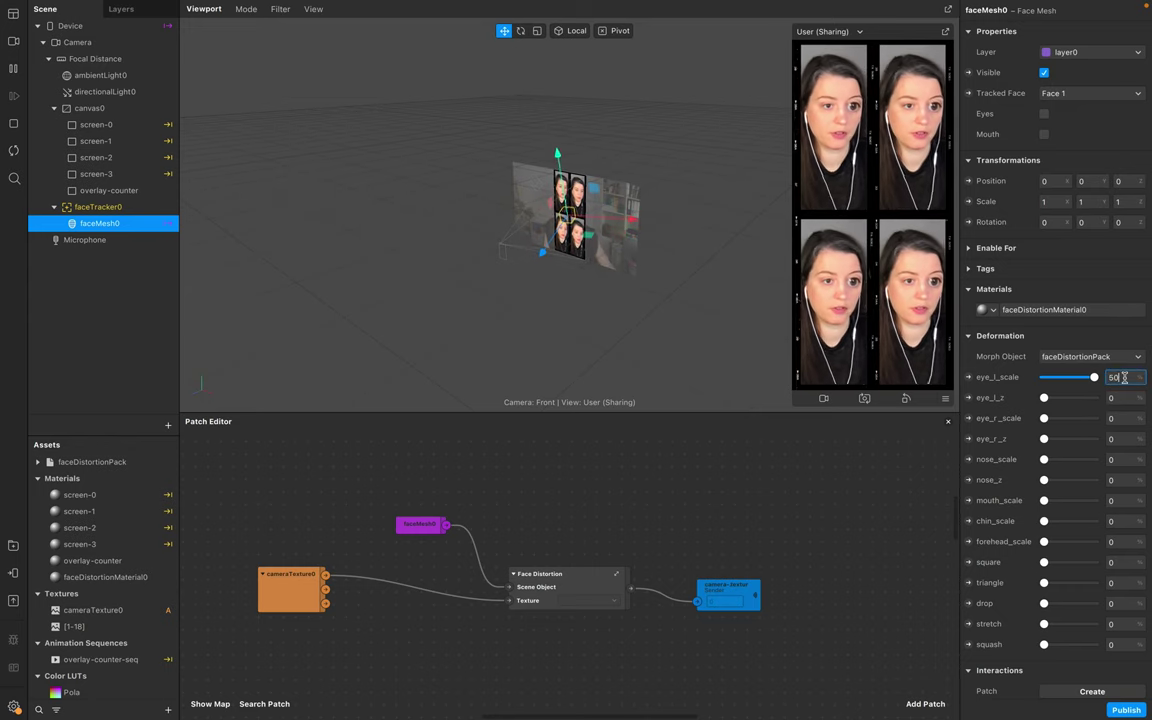
left_click(1119, 418)
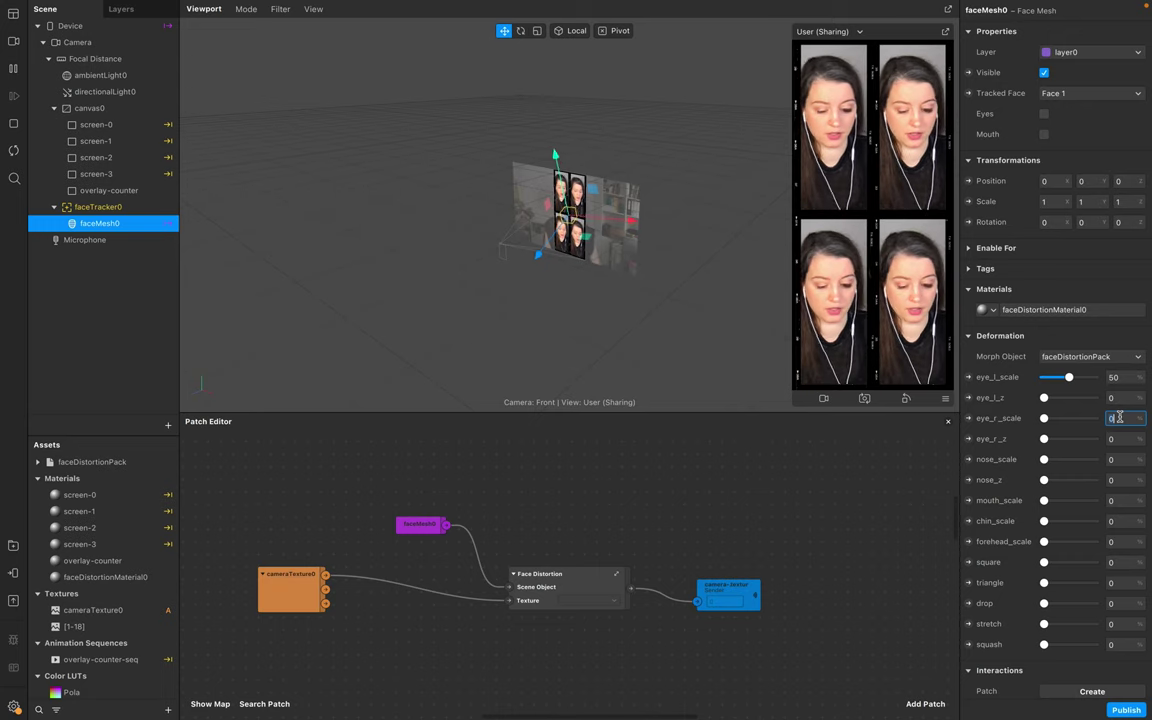
left_click(1115, 459)
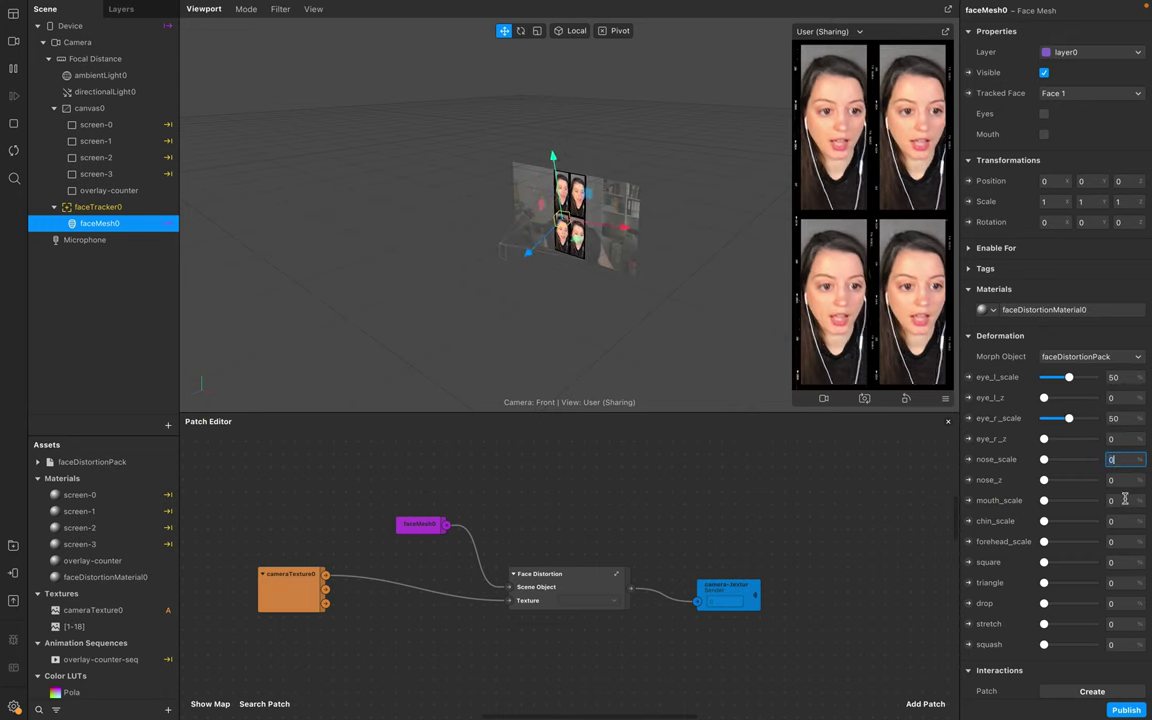
scroll(1013, 448, "down", 1)
left_click(1123, 500)
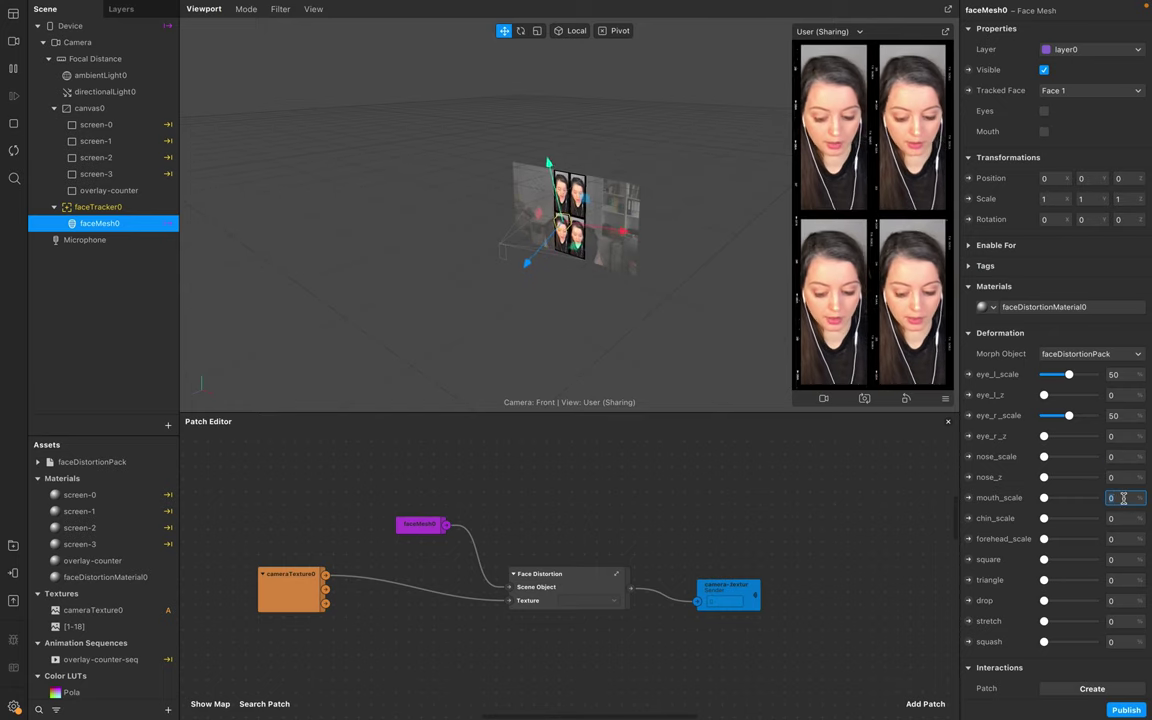
key("Return")
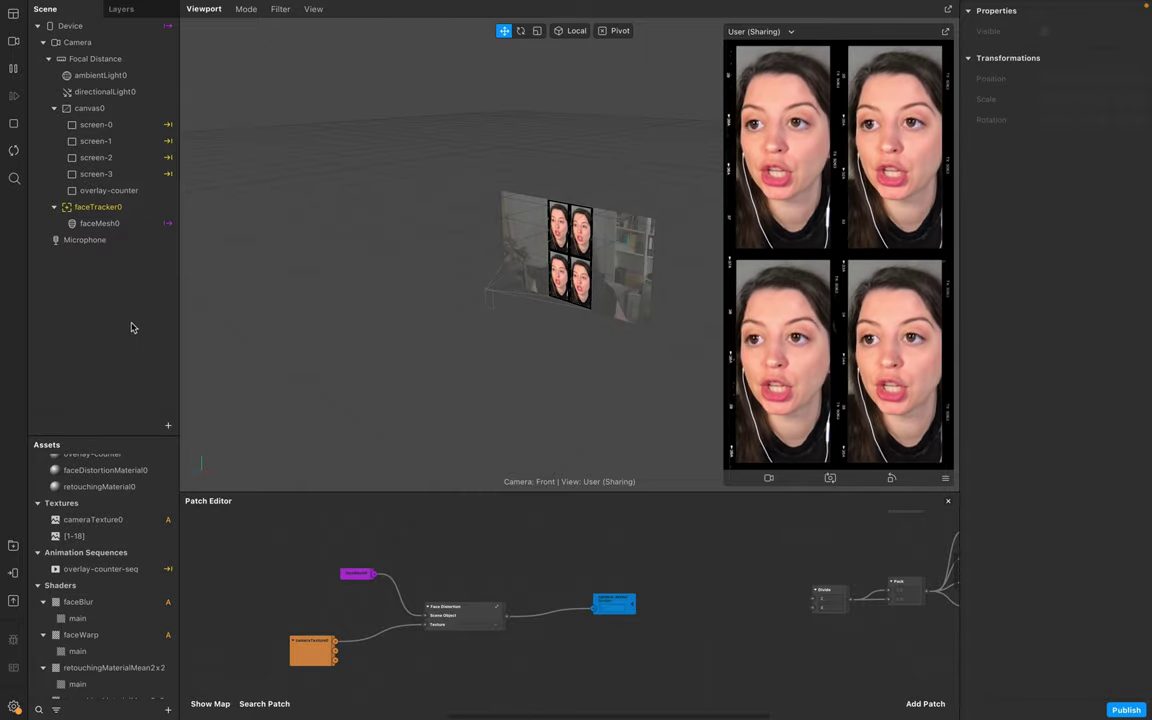
Step: Create a Retouching render pipeline for the Device and set the Face Retouching intensity to 0
left_click(75, 26)
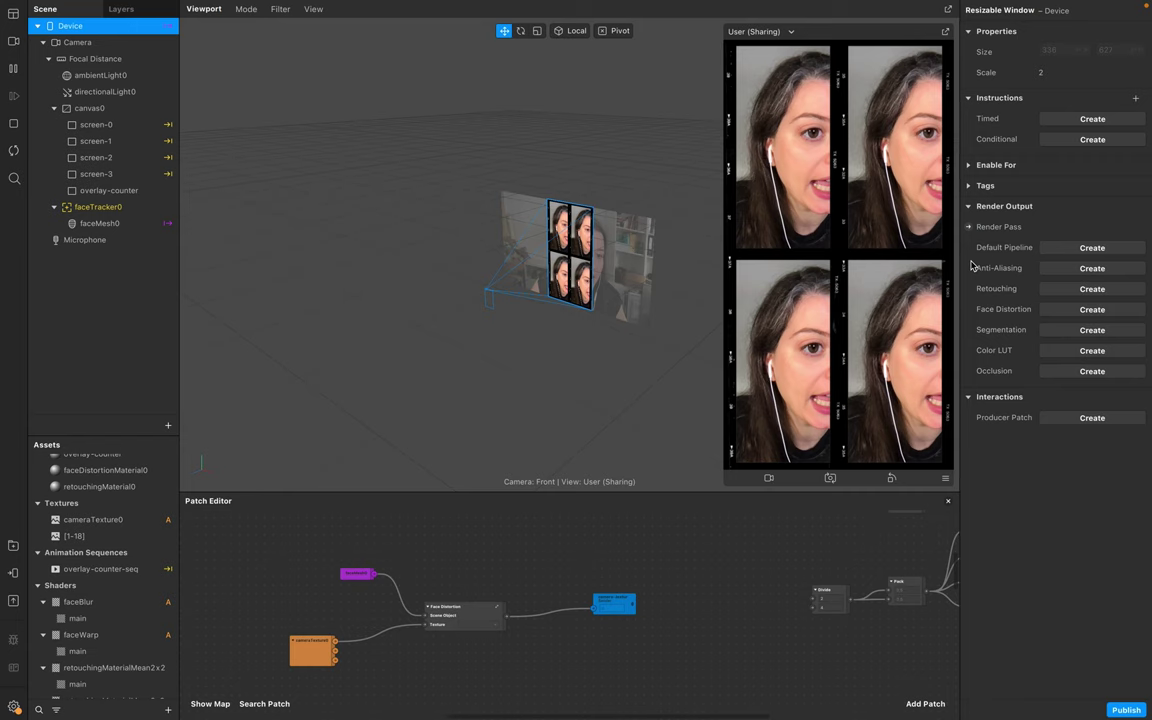
left_click(1066, 290)
left_click_drag(555, 642, 547, 637)
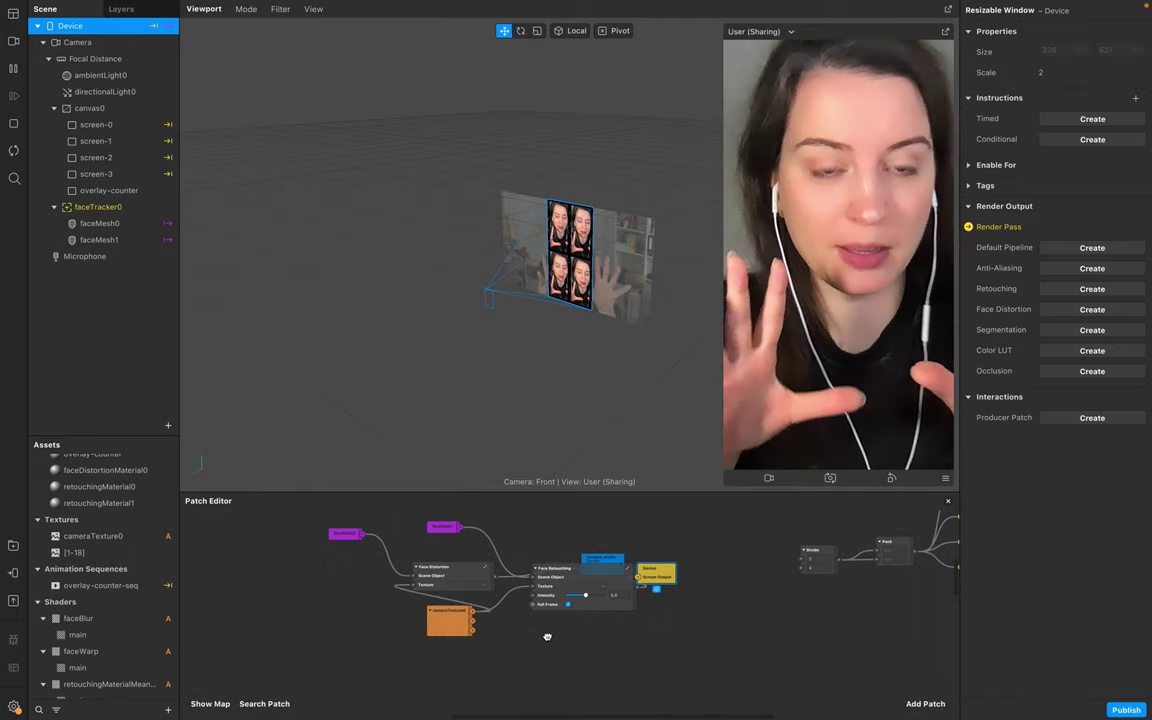
left_click_drag(448, 620, 278, 637)
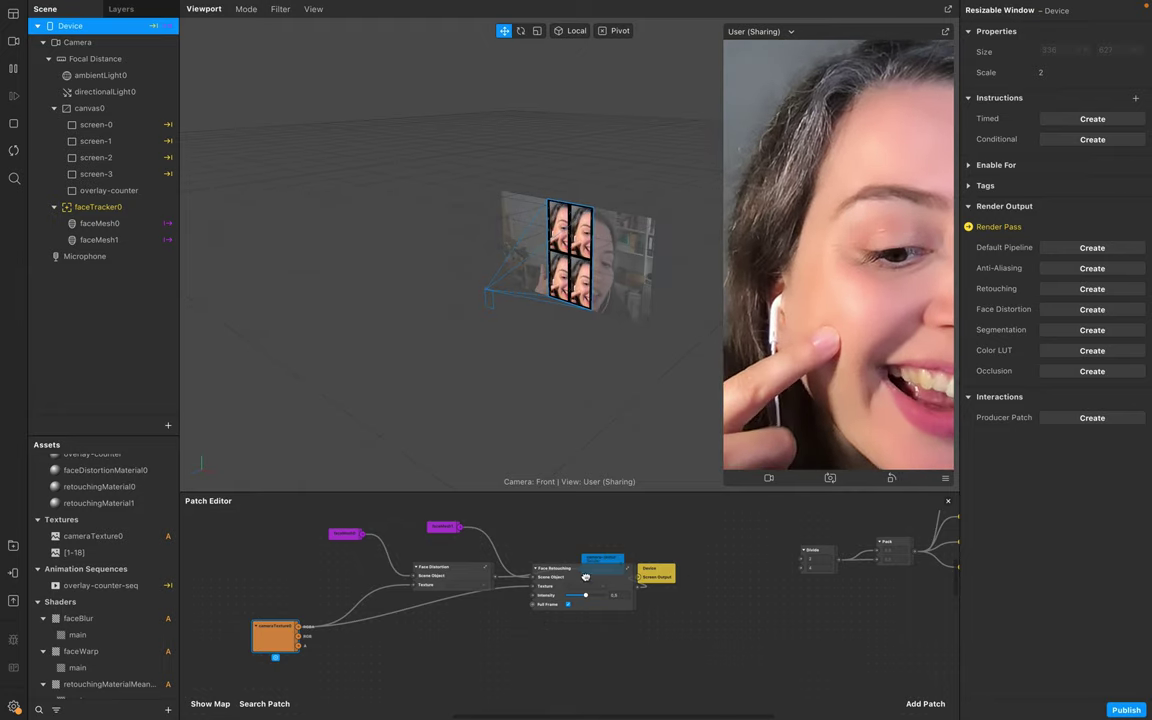
mouse_move(567, 596)
left_mouse_down()
mouse_move(602, 596)
mouse_move(522, 595)
left_mouse_up()
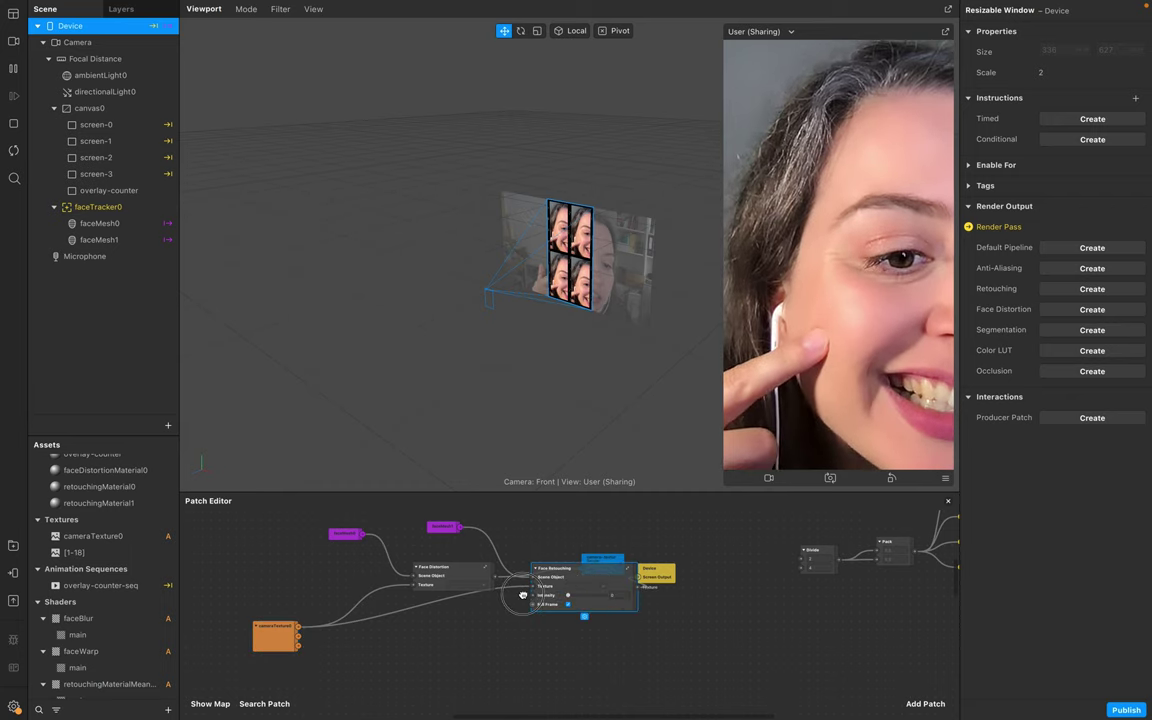
Step: Spread out the Face Retouching, Face Distortion, face mesh and Device patches so their connections no longer overlap
left_click(645, 633)
mouse_move(559, 568)
left_mouse_down()
mouse_move(551, 518)
mouse_move(566, 517)
left_mouse_up()
left_click_drag(442, 528, 305, 533)
left_click(105, 241)
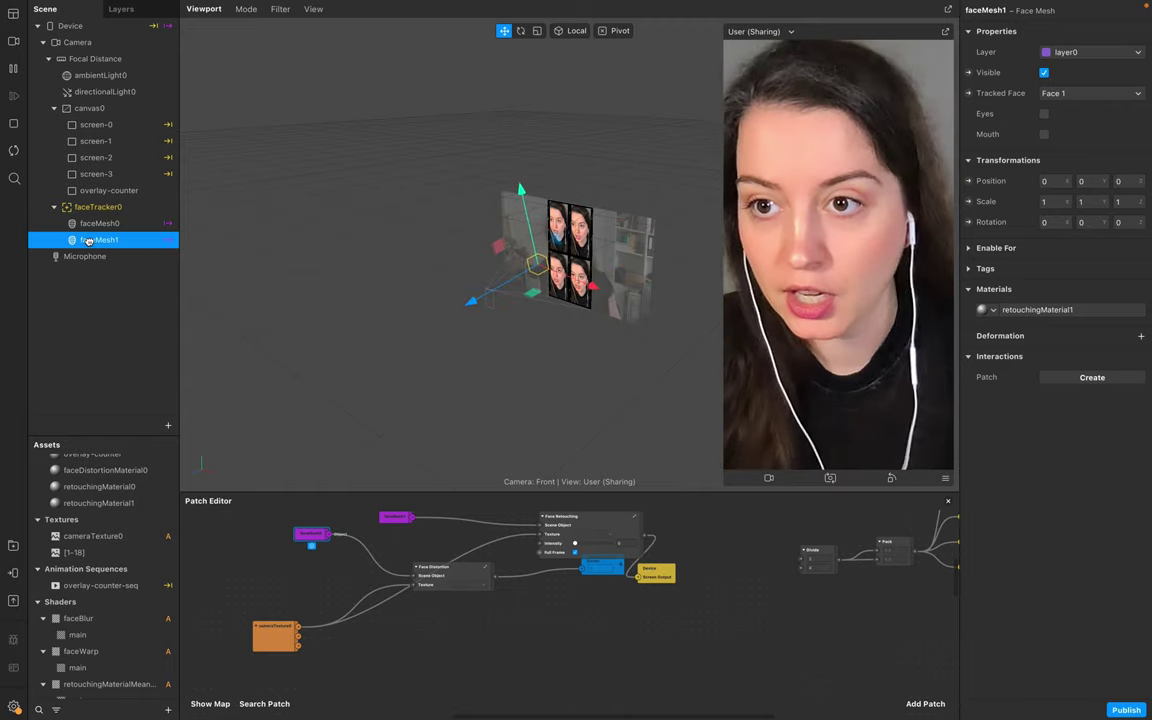
mouse_move(450, 587)
left_mouse_down()
mouse_move(440, 637)
mouse_move(450, 587)
left_mouse_up()
left_click_drag(600, 520, 527, 515)
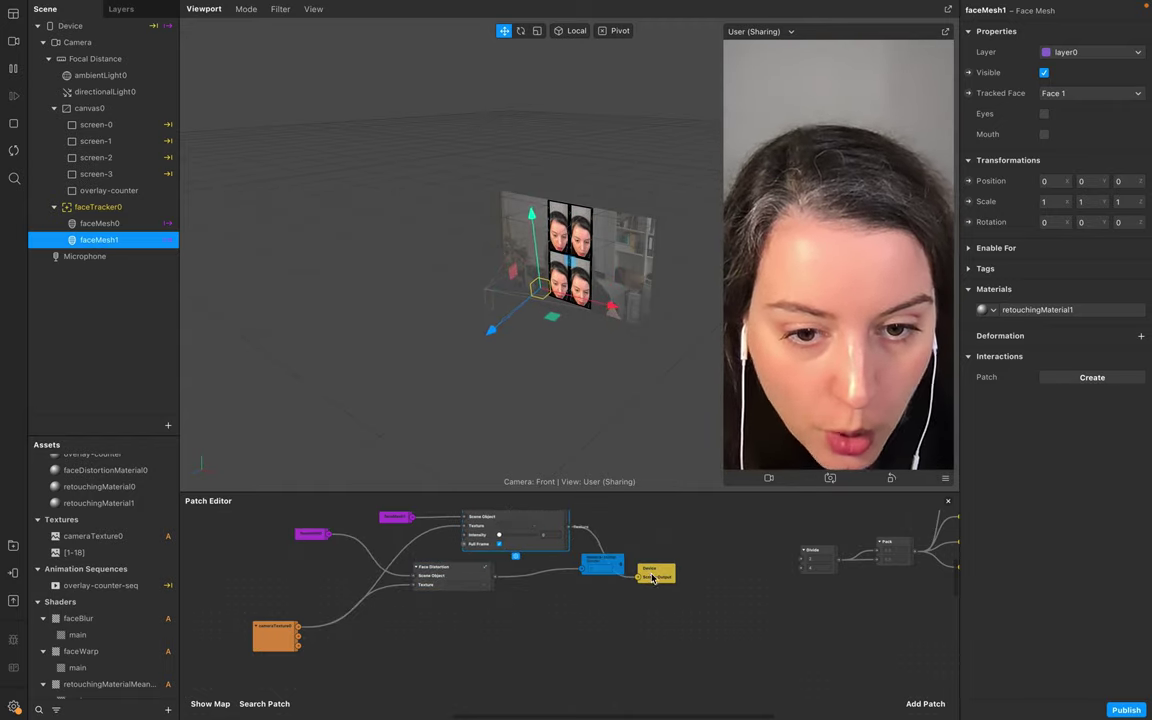
left_click_drag(651, 575, 722, 548)
left_click_drag(519, 531, 582, 532)
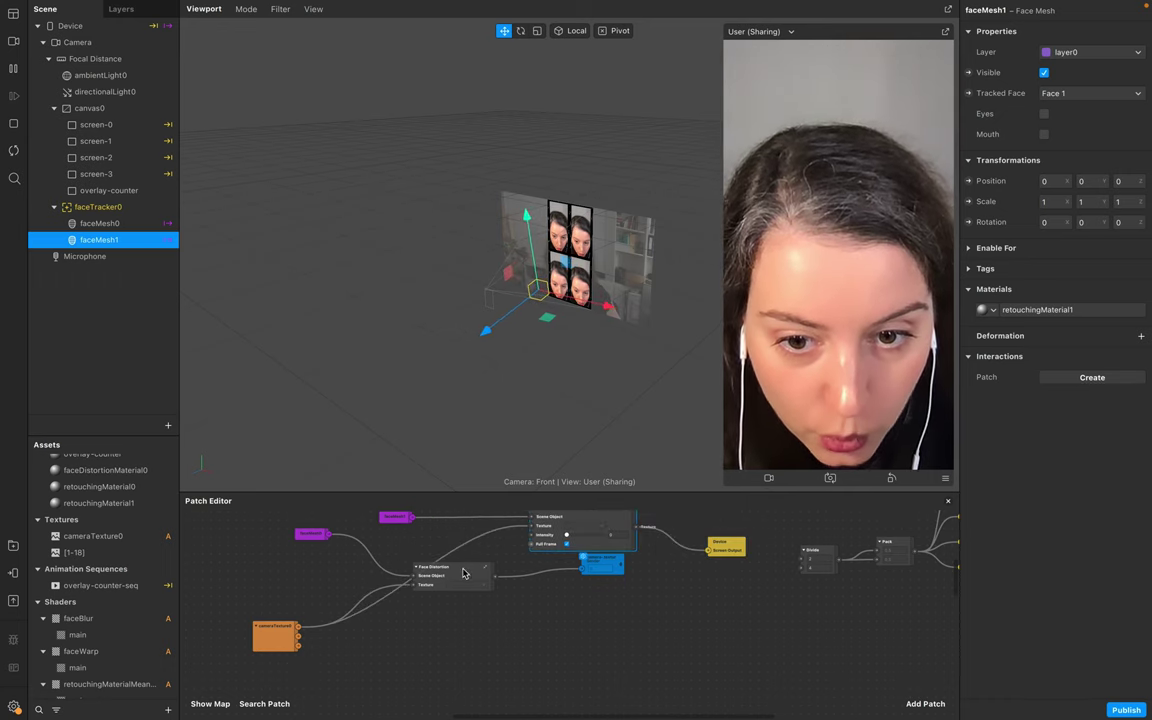
left_click_drag(458, 570, 455, 561)
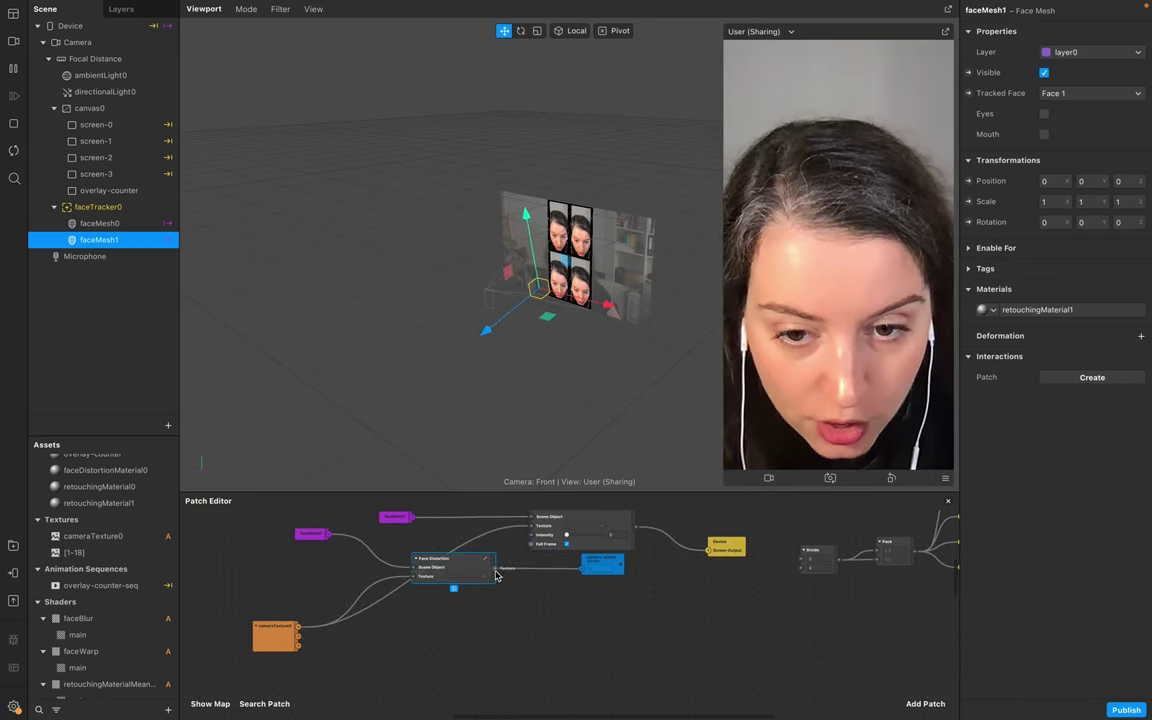
Step: Connect the Face Distortion texture output to Face Retouching's Texture input and set its Intensity to 1
left_click_drag(494, 569, 533, 530)
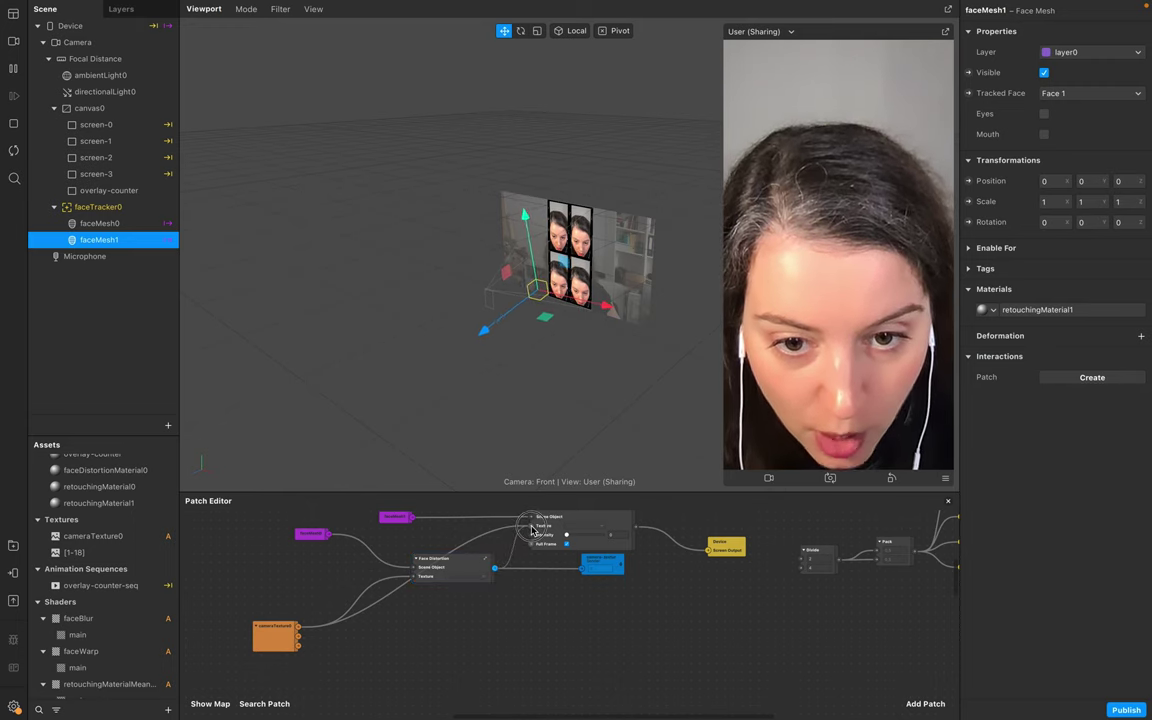
mouse_move(533, 530)
left_mouse_down()
mouse_move(564, 518)
mouse_move(568, 540)
mouse_move(591, 538)
left_mouse_up()
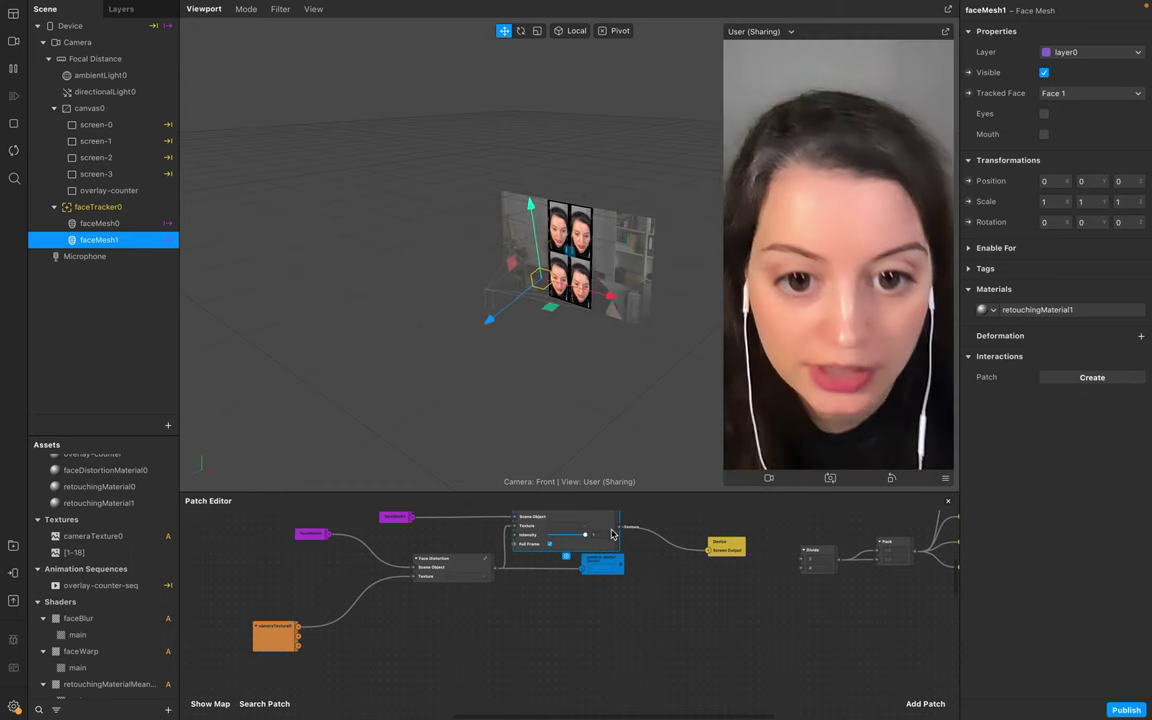
left_click_drag(601, 525, 567, 526)
Step: Connect the Face Retouching texture output to the camera-texture sender and set the retouching intensity to about mid-range
left_click_drag(611, 570, 669, 570)
left_click_drag(593, 528, 641, 570)
left_click_drag(556, 535, 588, 536)
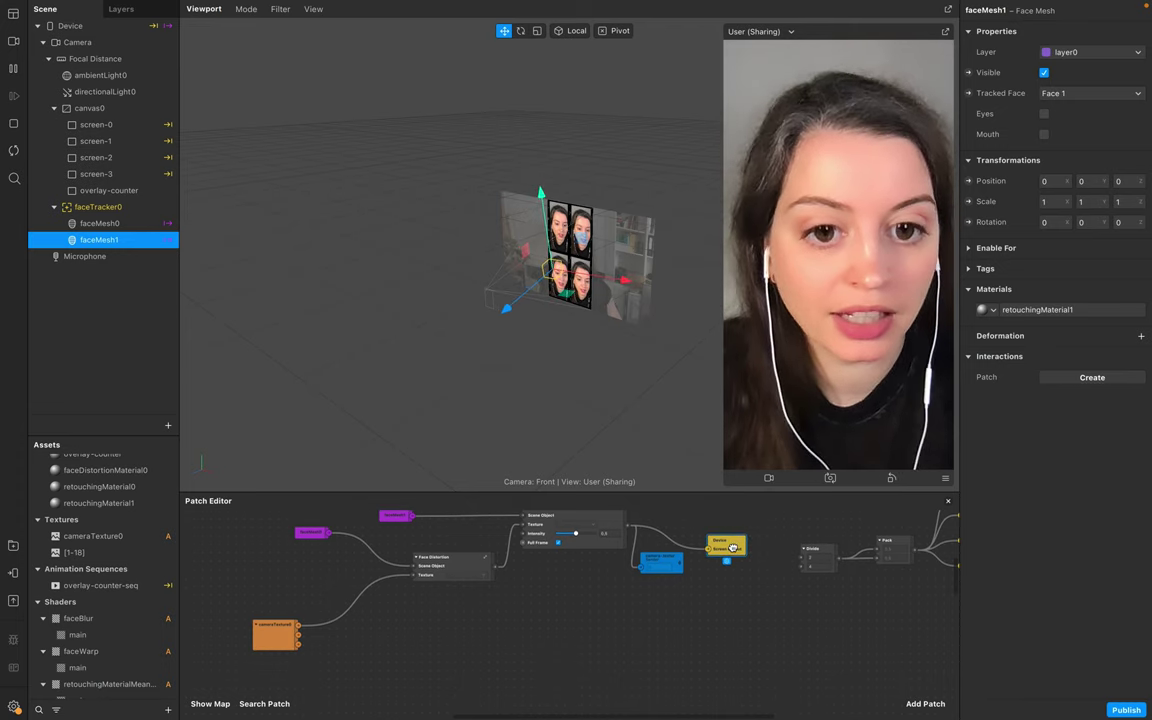
Step: Delete the Device screen output patch and move the camera-texture sender farther from the Face Retouching patch
left_click(733, 547)
key("BackSpace")
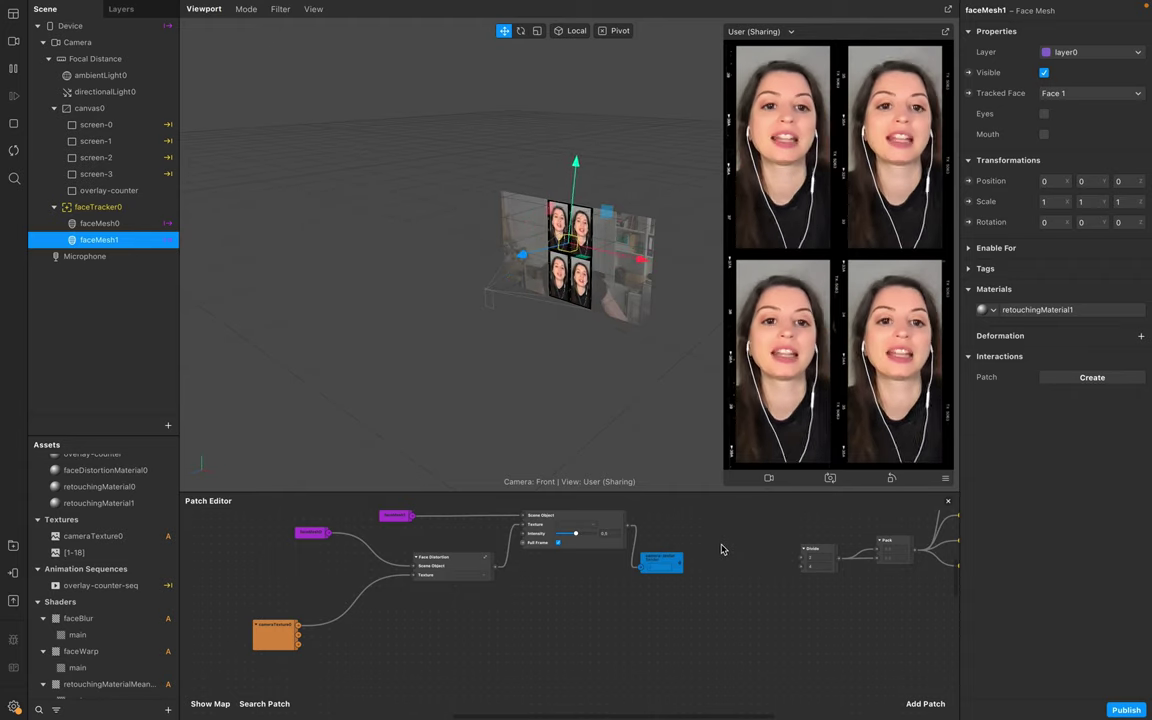
left_click_drag(658, 553, 707, 556)
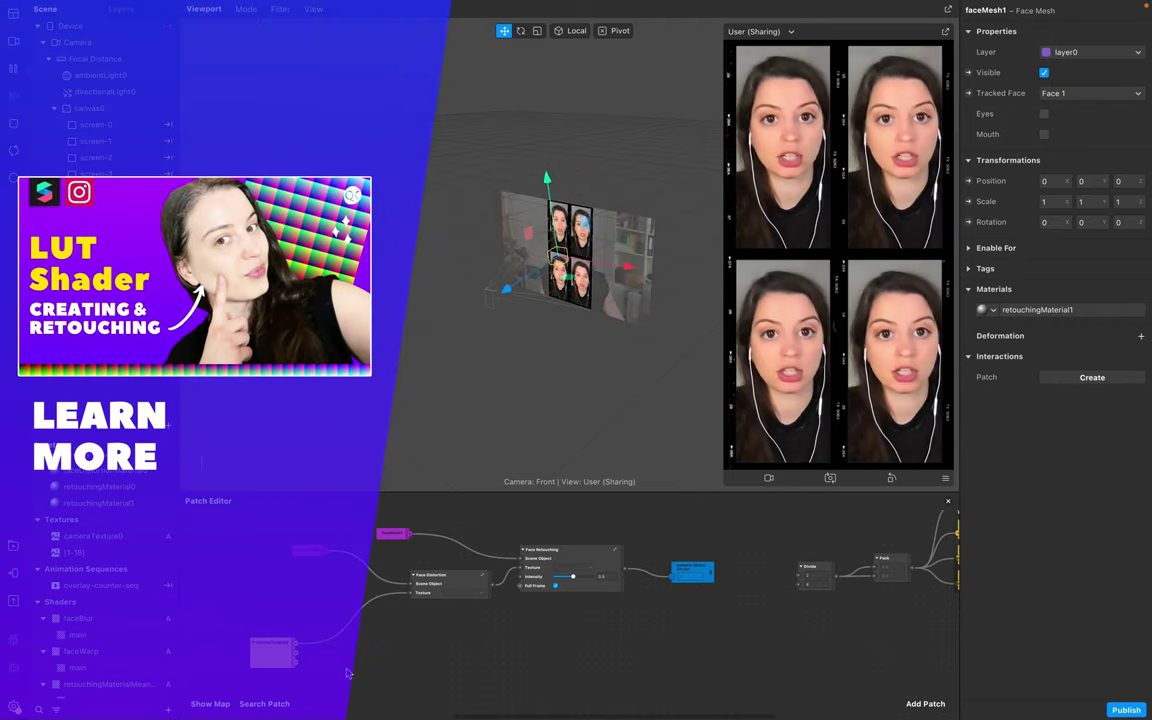
Step: Open the details of the Pola color LUT in the AR Library
left_click(12, 548)
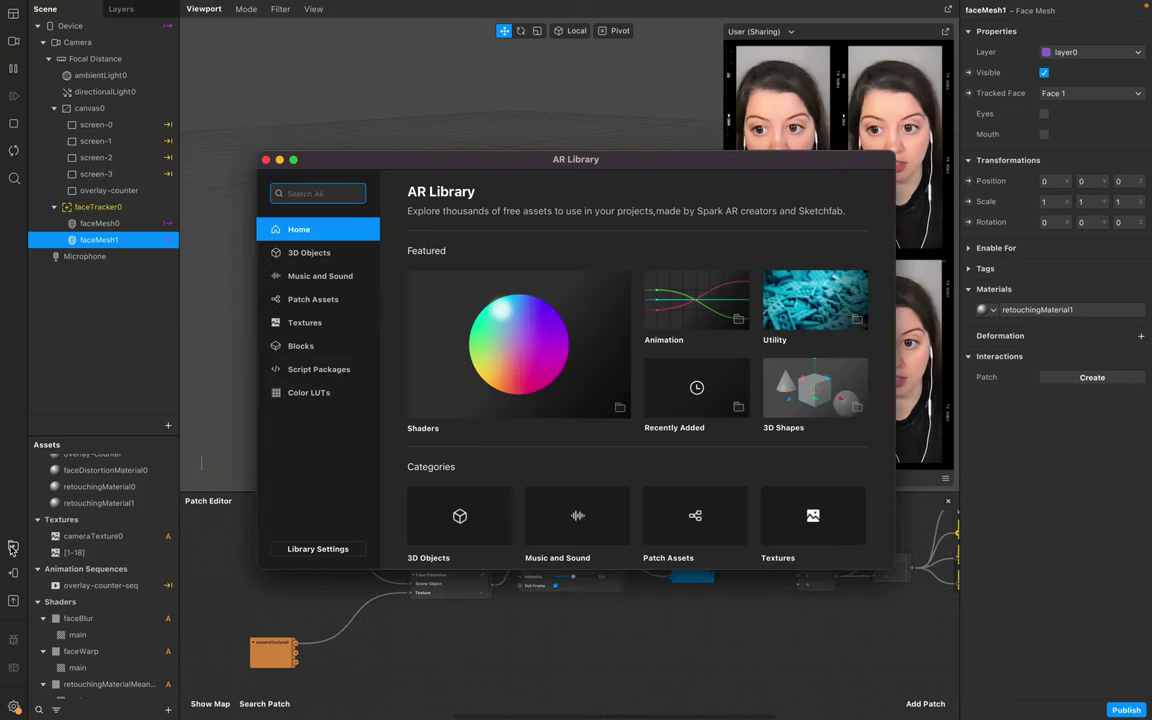
left_click(312, 394)
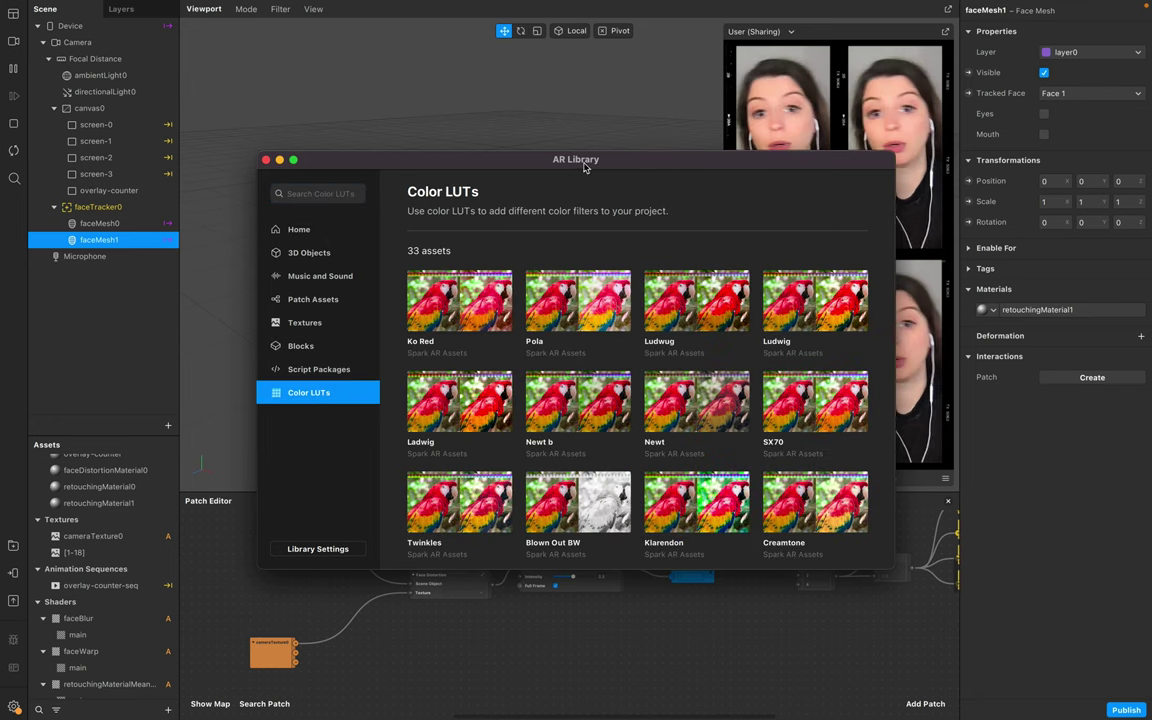
left_click(600, 303)
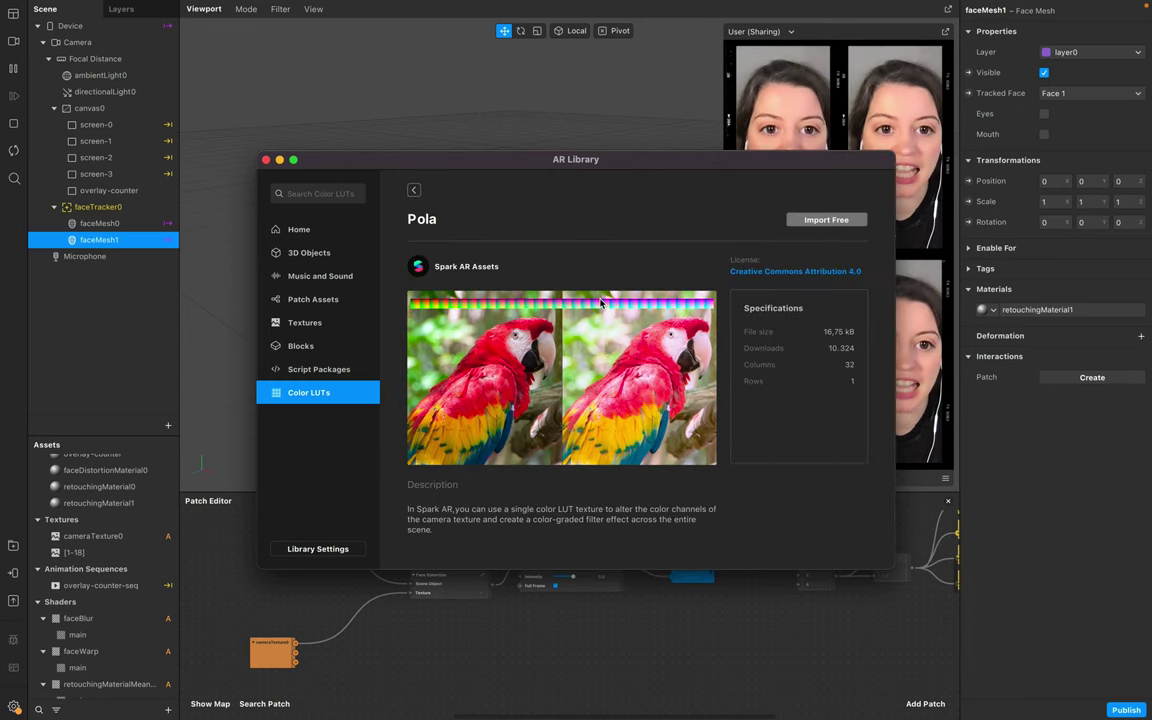
Step: Import the free Pola color LUT from the AR Library and add it with its LUT shader to the patch graph below Face Retouching
left_click(811, 222)
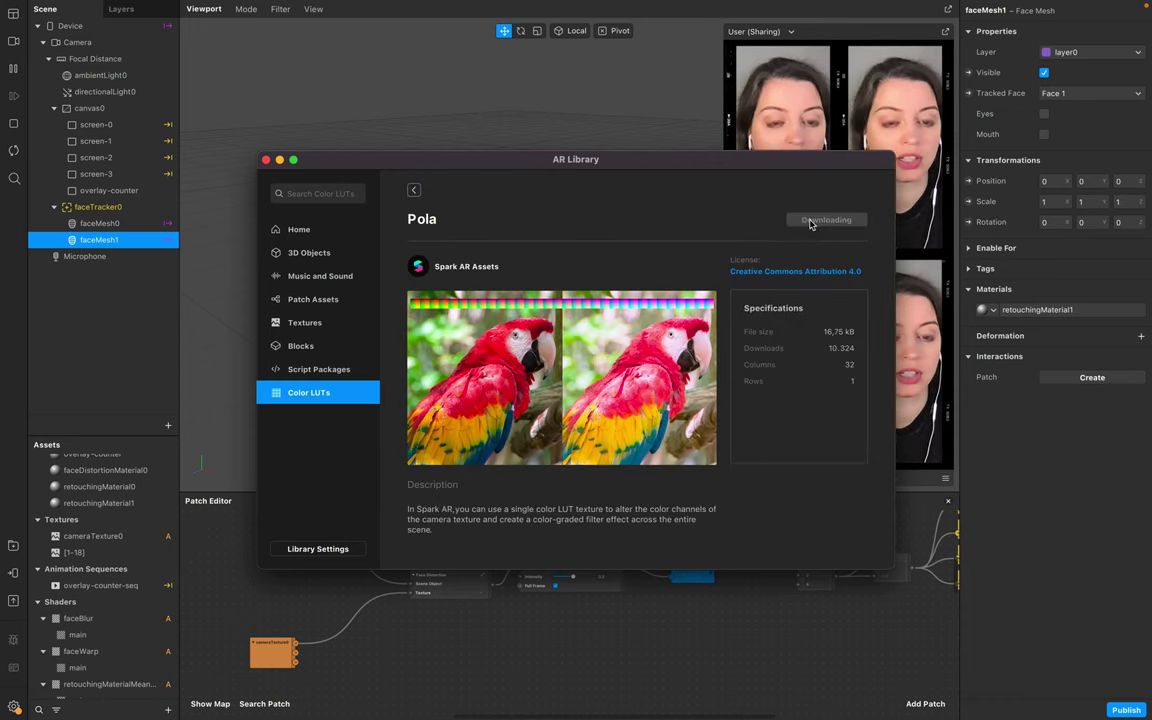
left_click(266, 160)
scroll(77, 650, "down", 5)
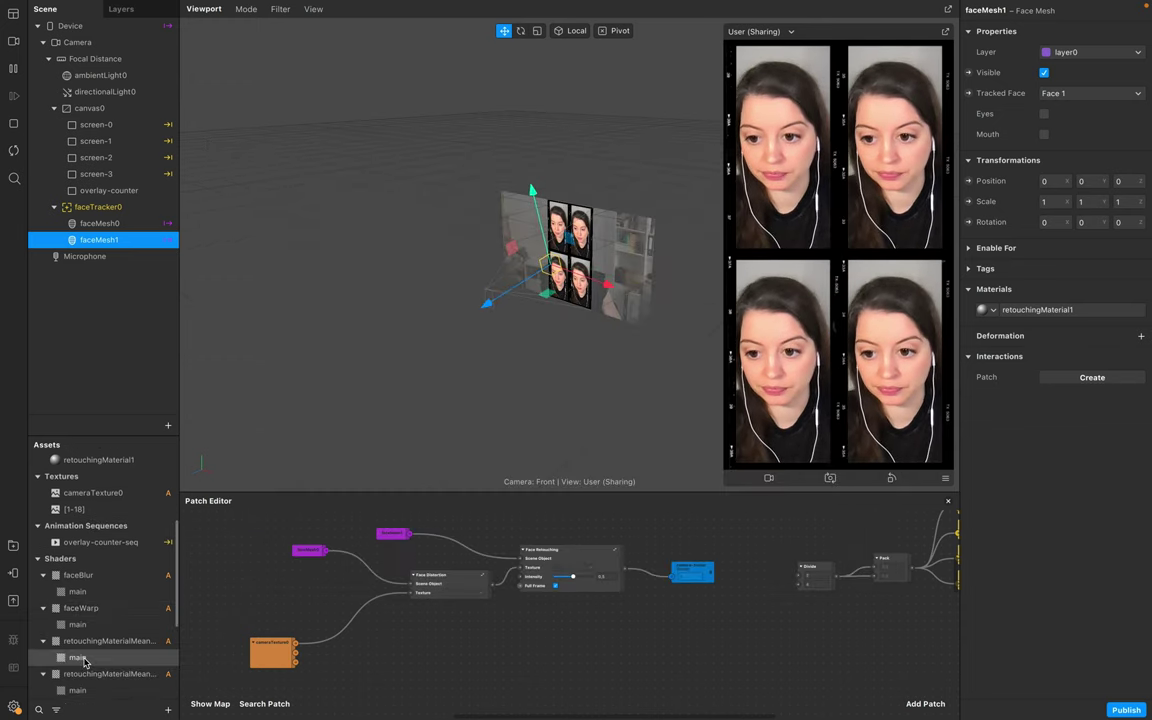
left_click_drag(96, 694, 489, 659)
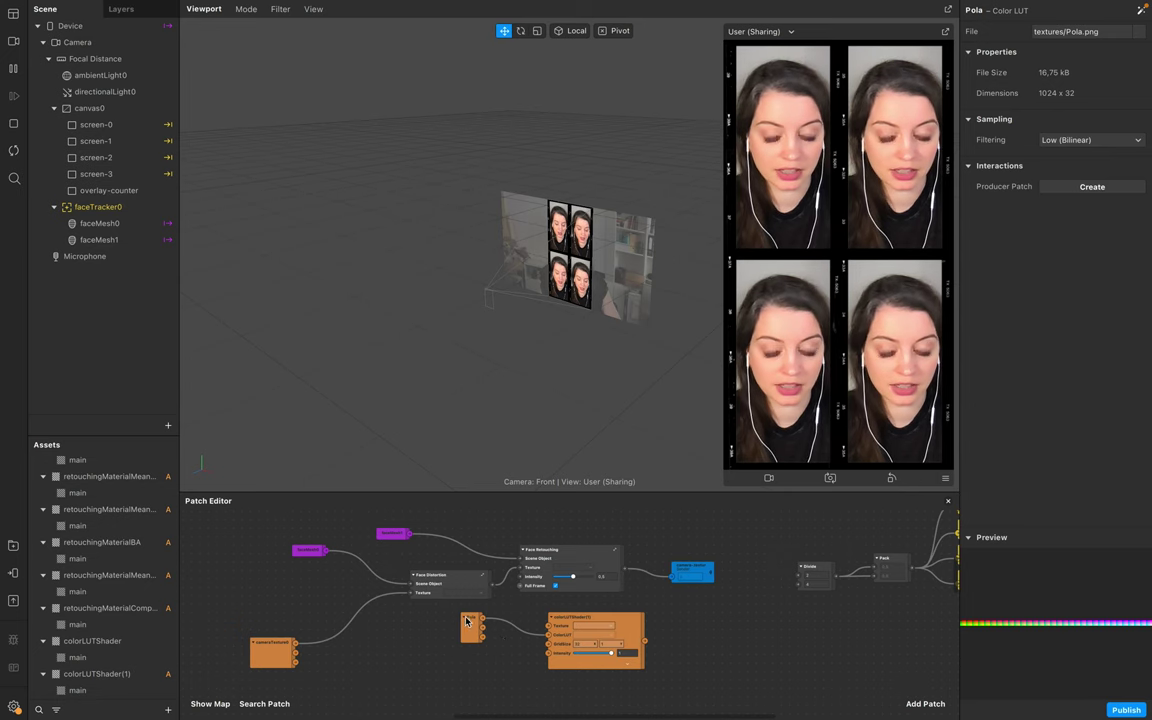
Step: Route the Face Retouching texture through the color LUT shader into the camera-texture sender, spacing the patches apart, and lower the LUT intensity to about two-thirds
left_click_drag(630, 624, 694, 616)
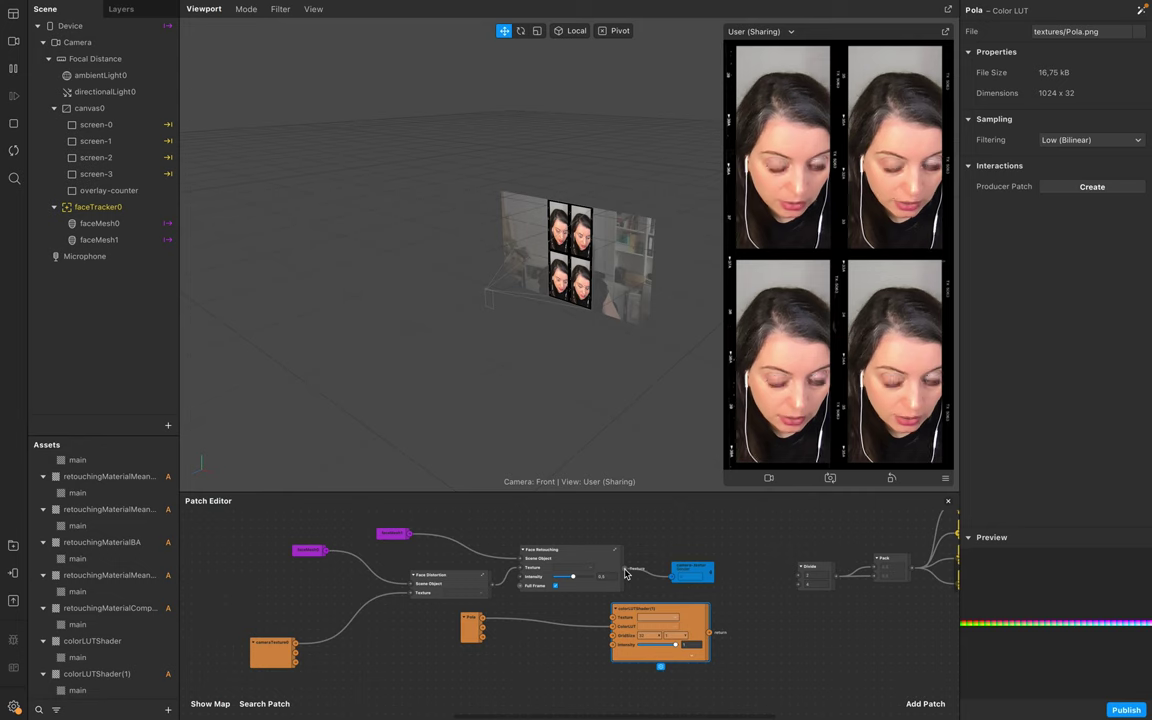
left_click_drag(625, 570, 613, 618)
left_click_drag(689, 574, 792, 621)
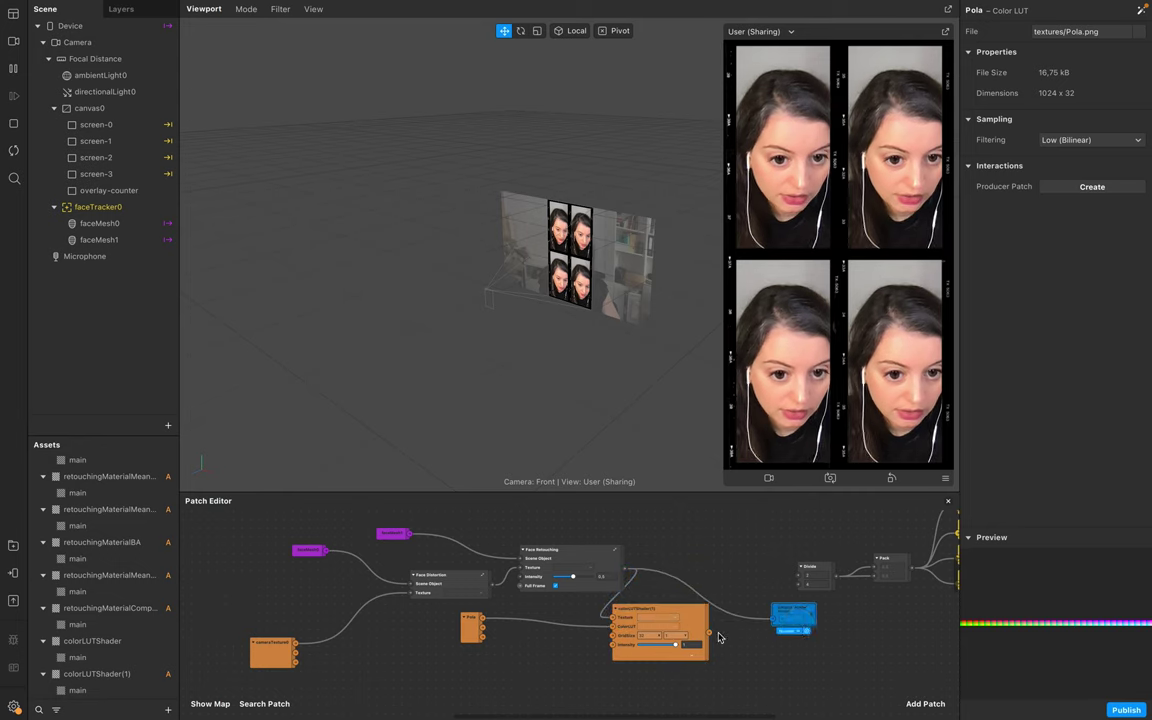
left_click_drag(710, 635, 772, 620)
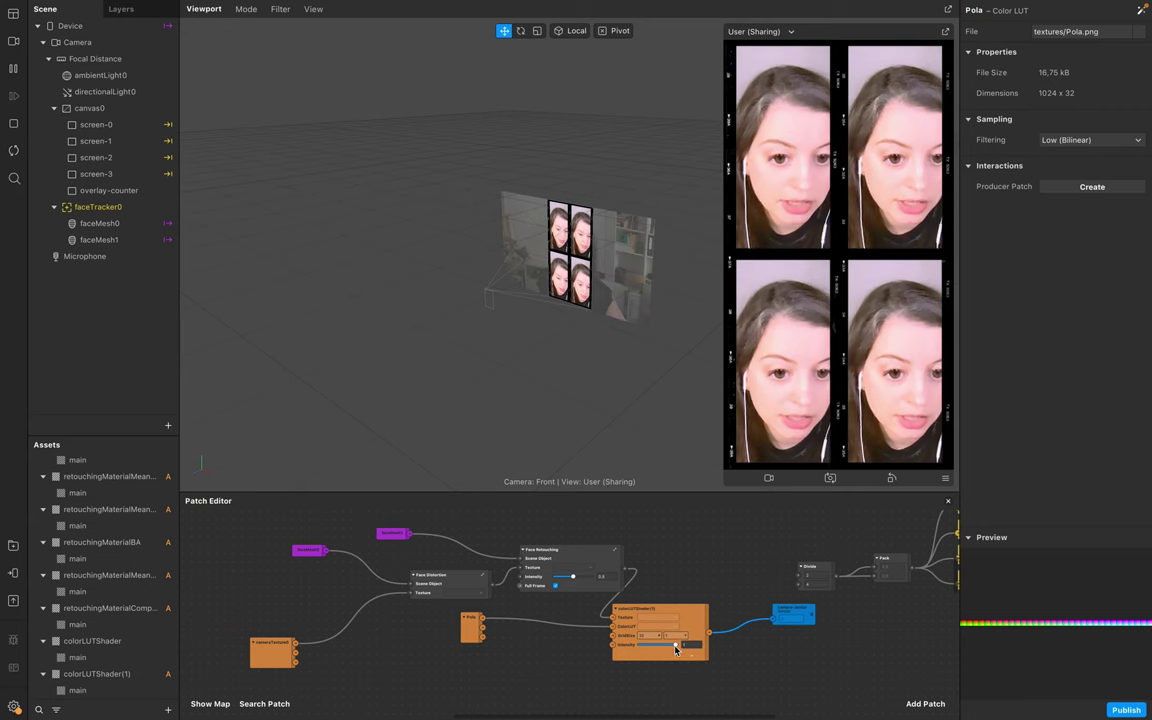
left_click_drag(674, 645, 662, 649)
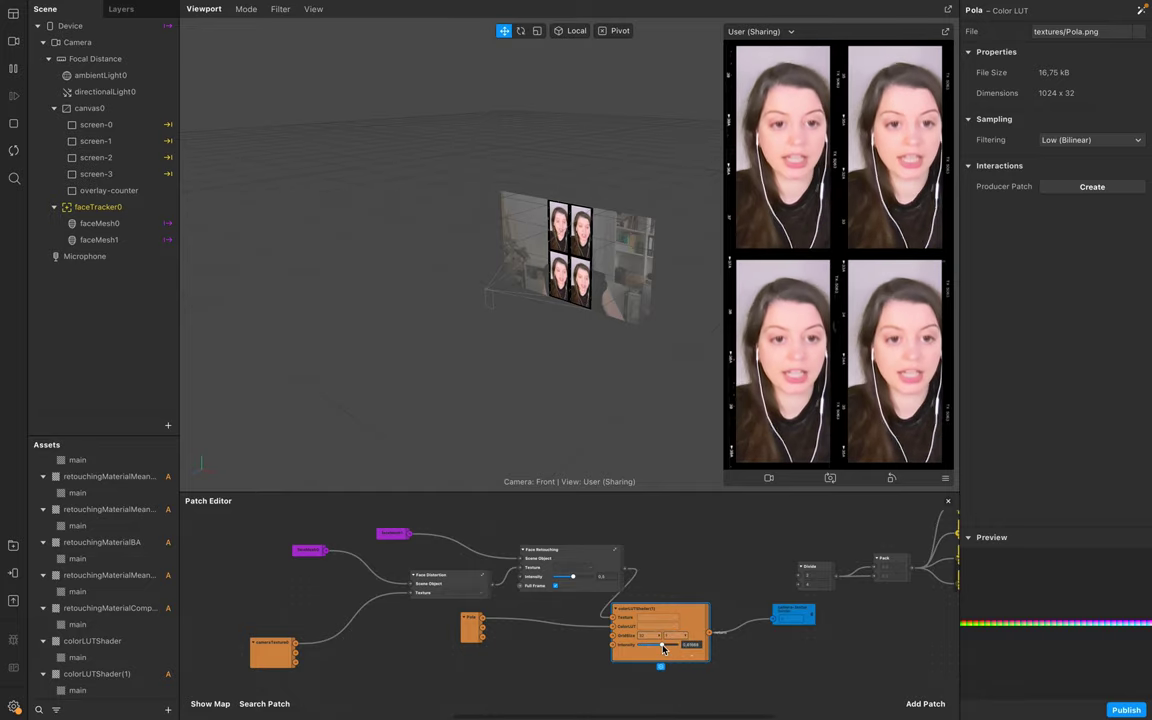